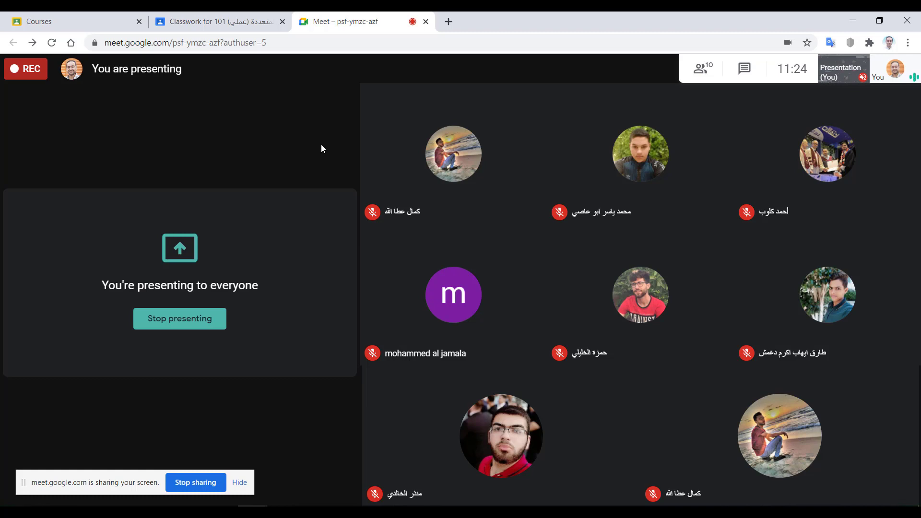
Switch to the TestProject window in Adobe Premiere Pro and dismiss the presenting notification.
click(312, 512)
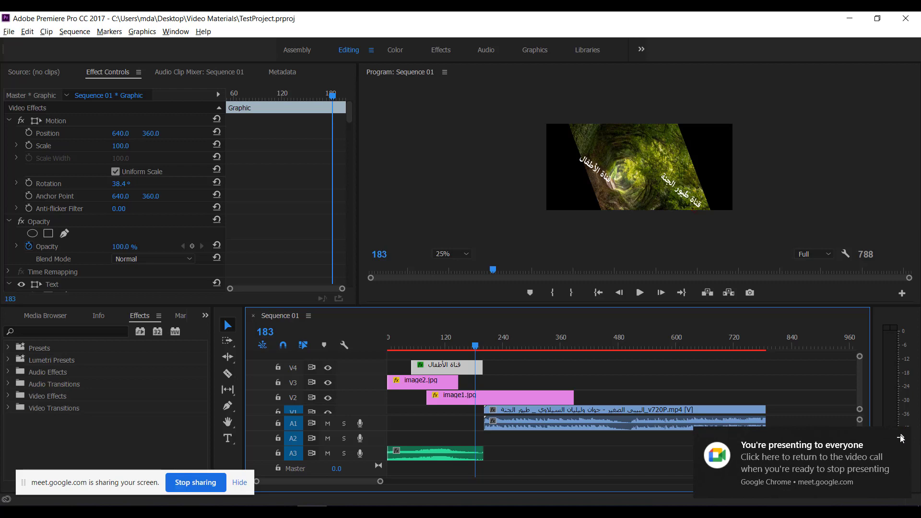
click(902, 439)
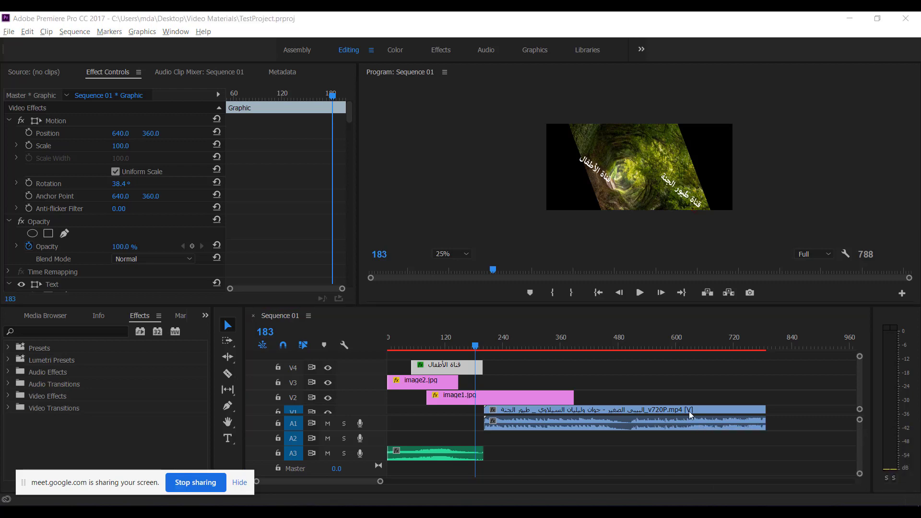
Preview the sequence at frames 369 and 117.
click(503, 346)
click(565, 344)
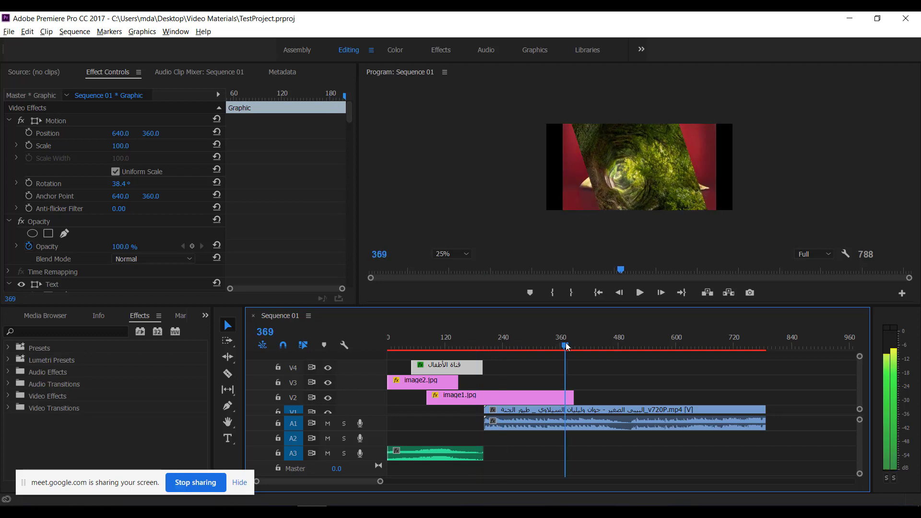
click(445, 343)
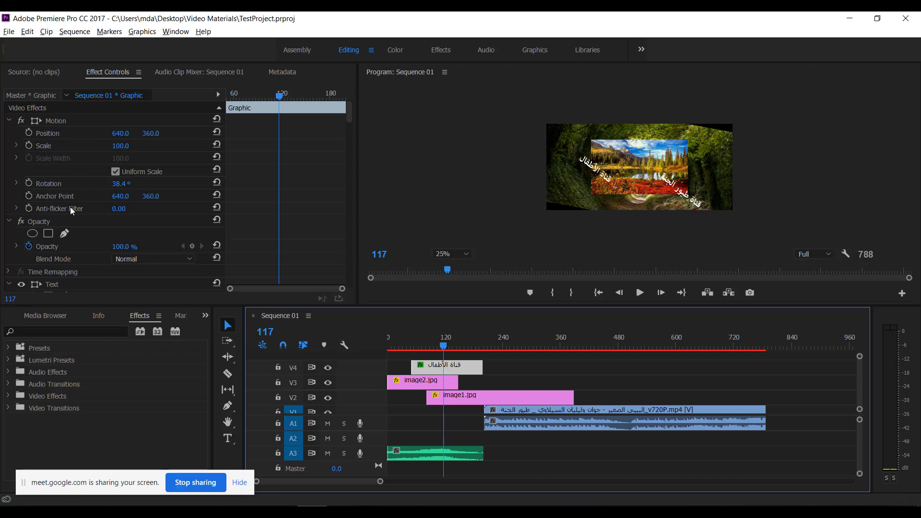
Review the title graphic's Motion, Opacity and Text settings and preview the sequence at frame 91.
scroll(114, 193, down, 4)
scroll(115, 204, up, 4)
scroll(181, 192, down, 8)
scroll(180, 192, up, 3)
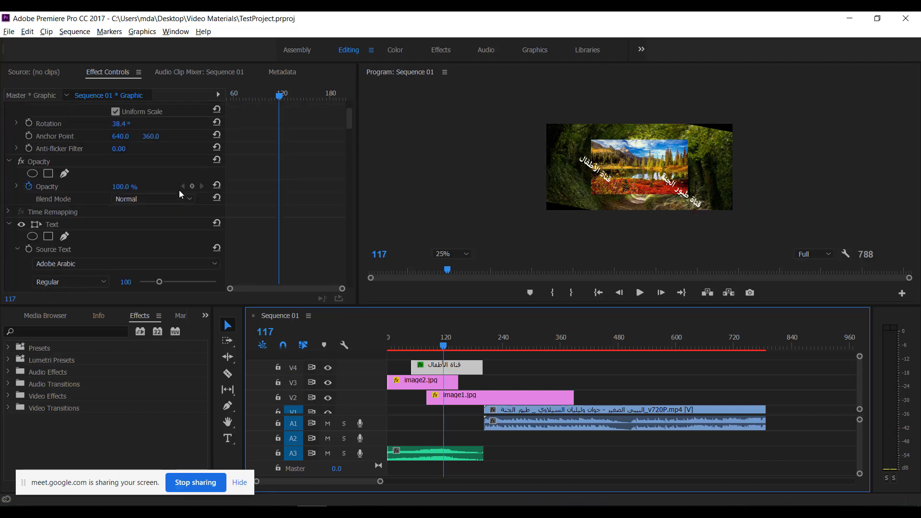
scroll(180, 190, up, 3)
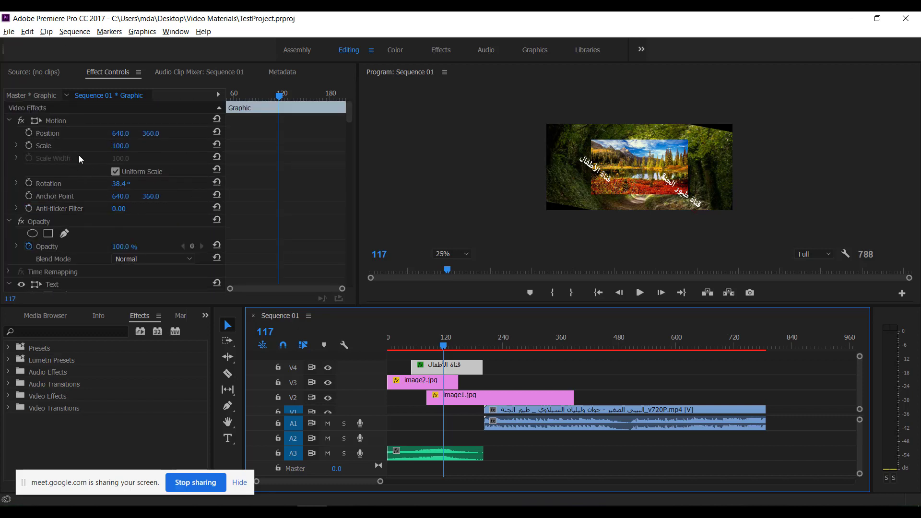
click(433, 348)
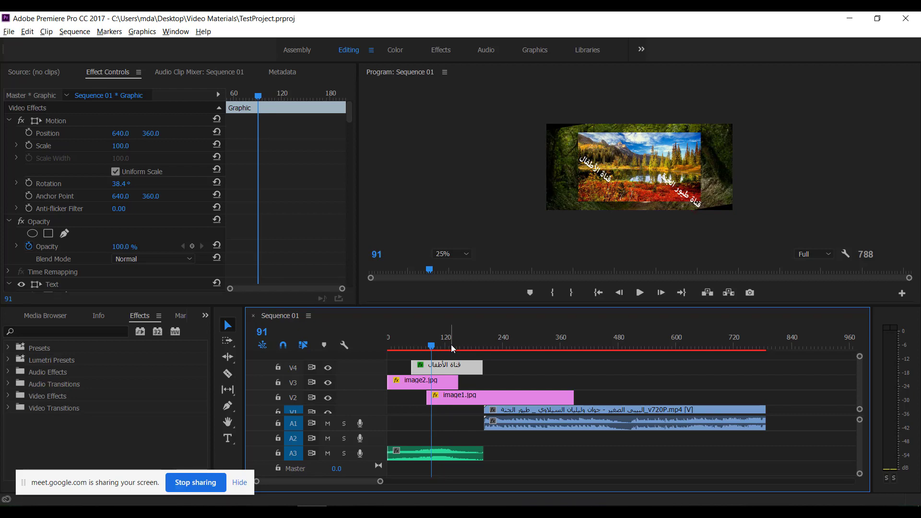
Look into the Video Effects category and collapse it again.
click(42, 396)
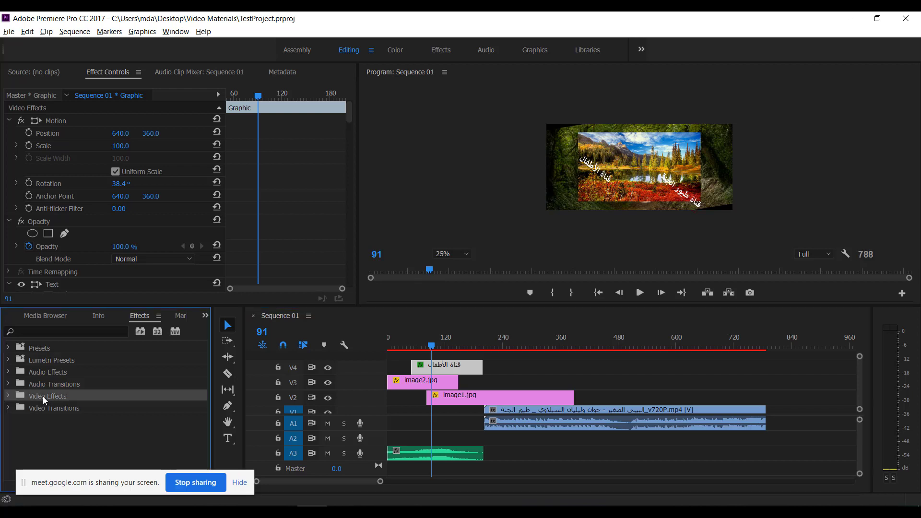
click(8, 396)
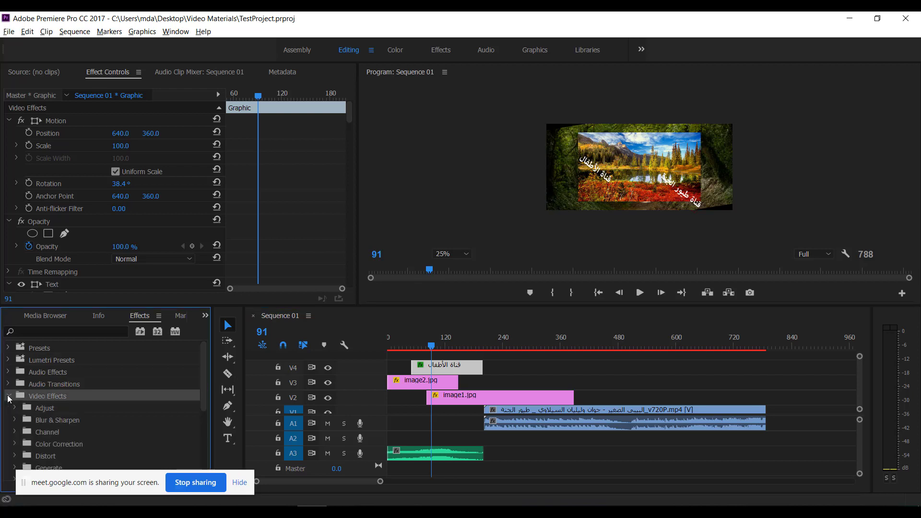
click(8, 397)
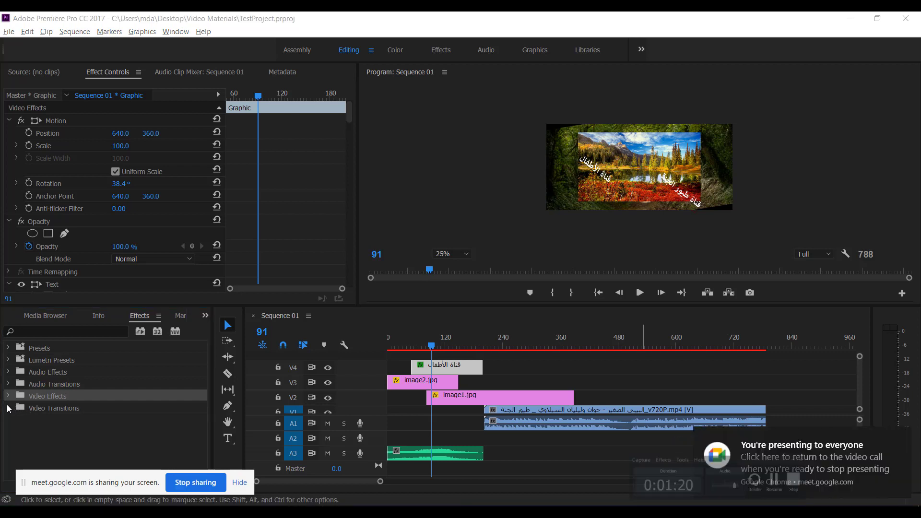
Look at the project's export options, close them, and preview the sequence at frame 158.
click(88, 17)
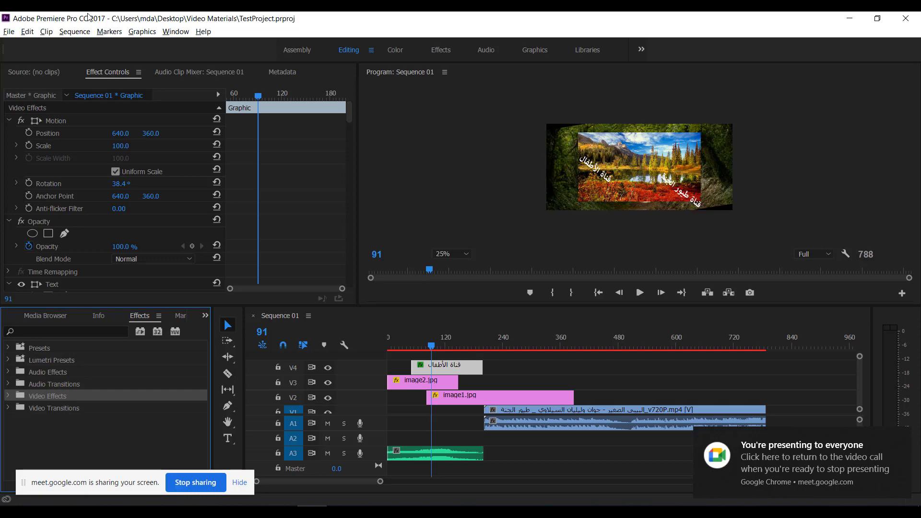
click(9, 31)
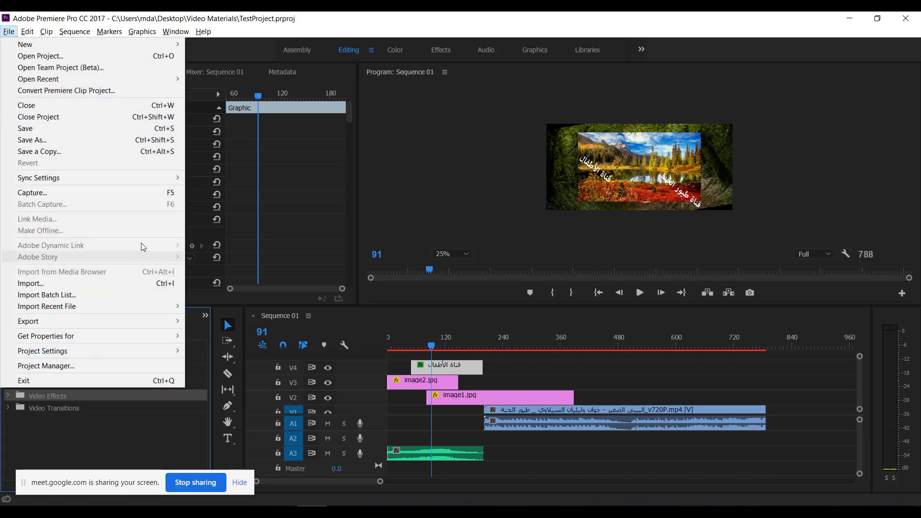
mouse_move(116, 320)
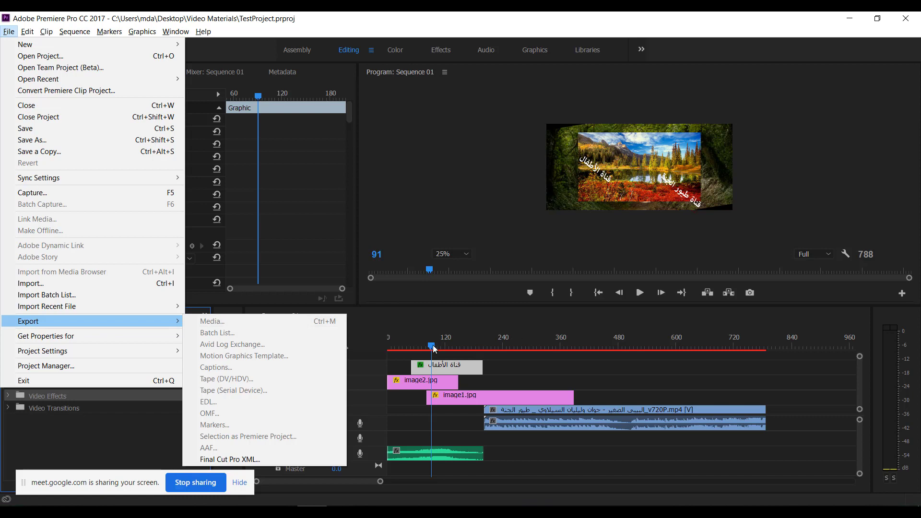
click(466, 344)
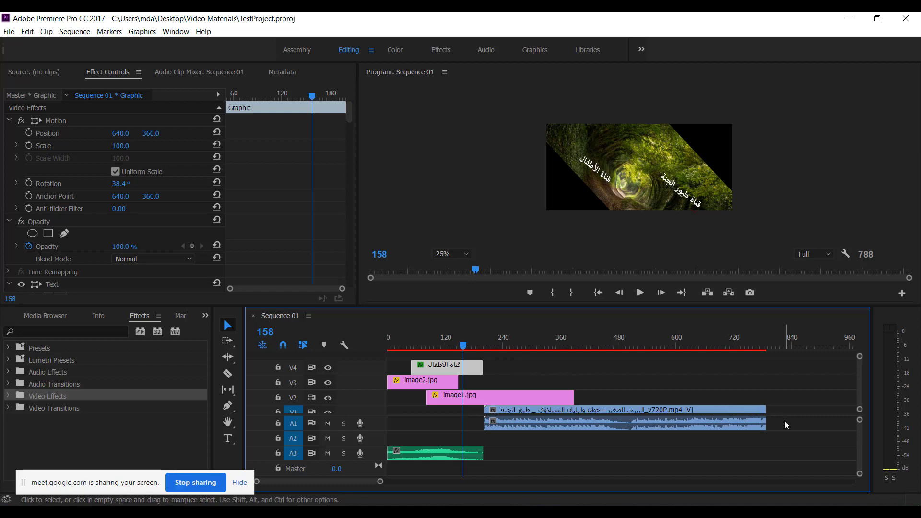
Inspect the effect settings of the A3 audio clip, the V4 title graphic, image1.jpg and the V1 video clip in turn.
click(432, 454)
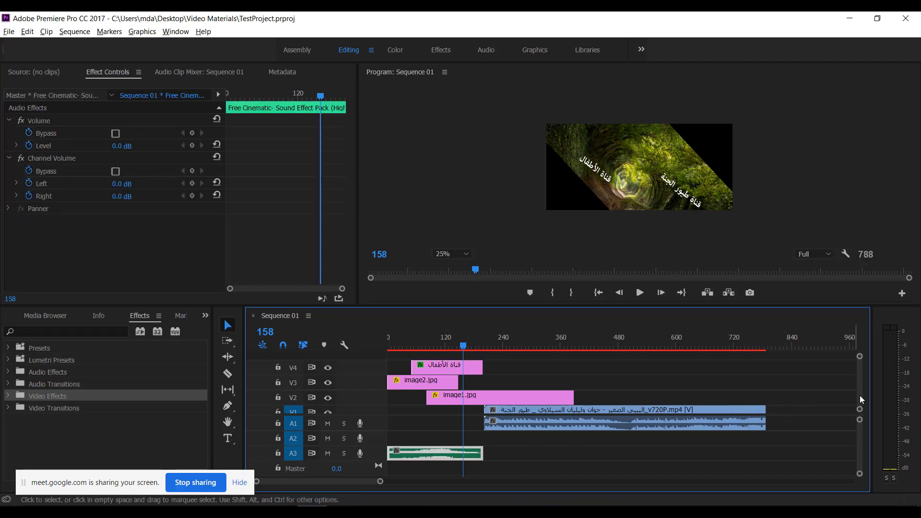
click(757, 407)
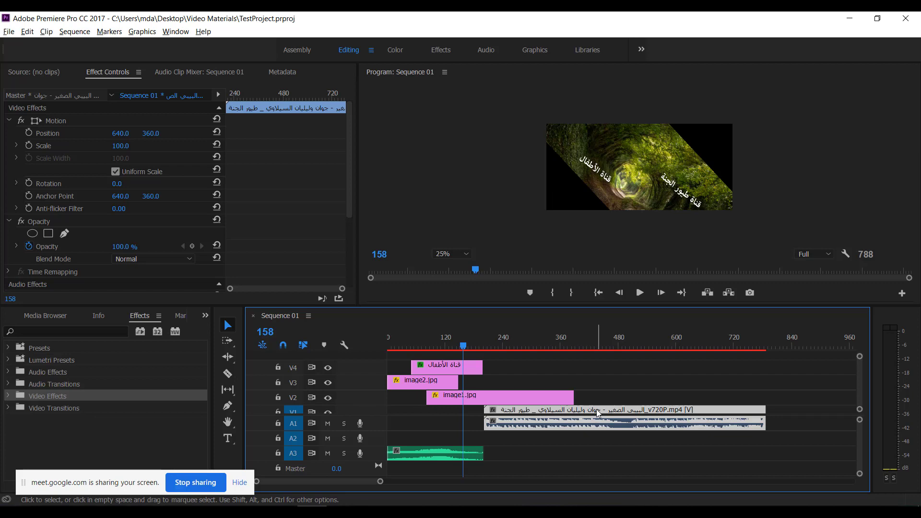
click(475, 397)
click(448, 368)
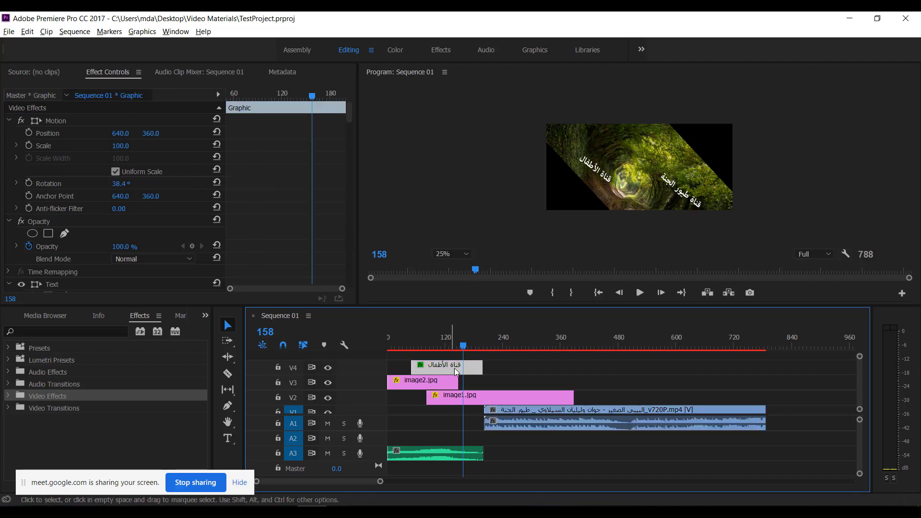
click(481, 399)
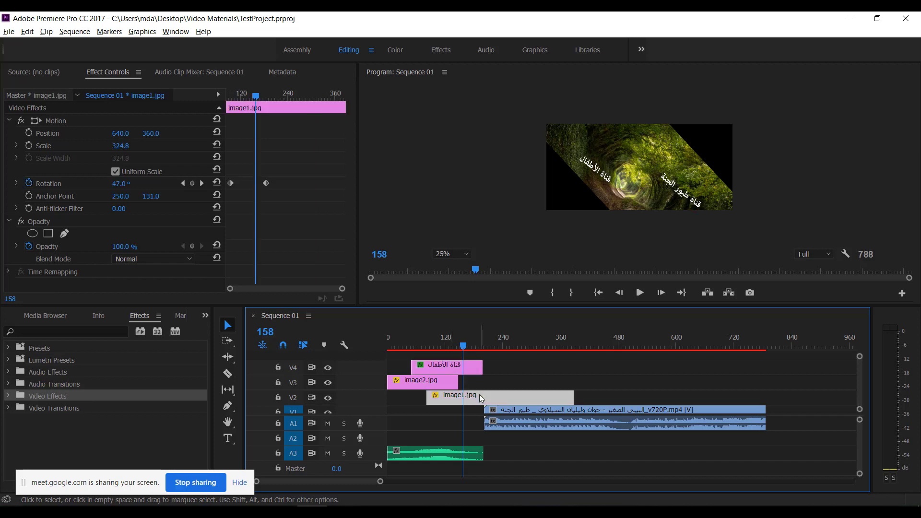
click(572, 412)
Preview the V1 video clip at frames 538 and 452, and clear the clip selection in the sequence.
click(647, 349)
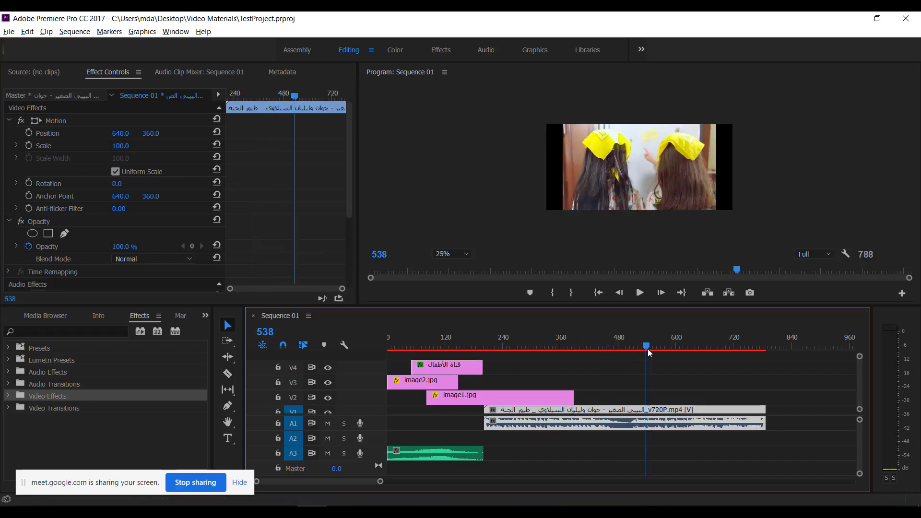
click(606, 350)
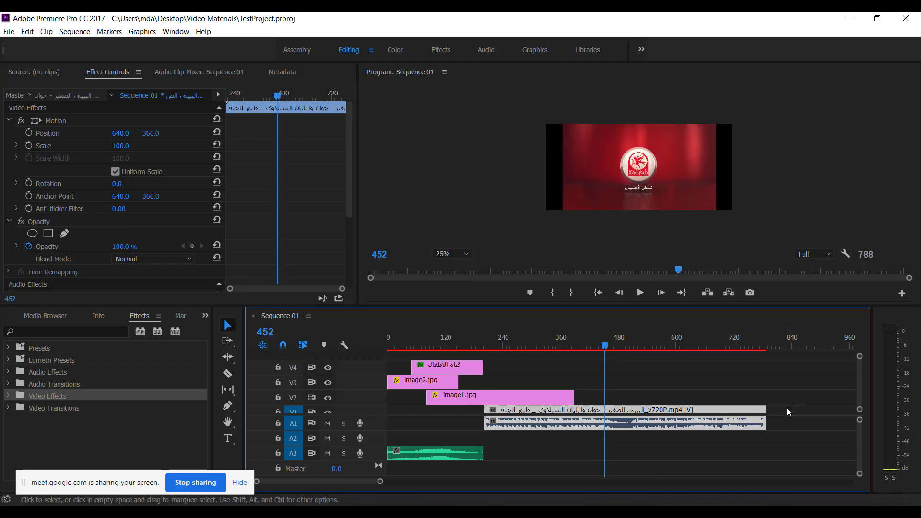
drag(787, 412, 476, 390)
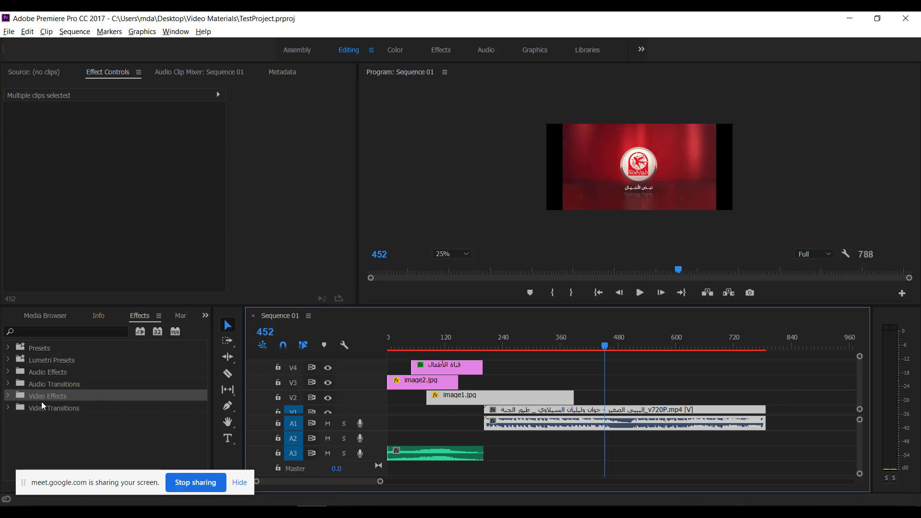
click(592, 394)
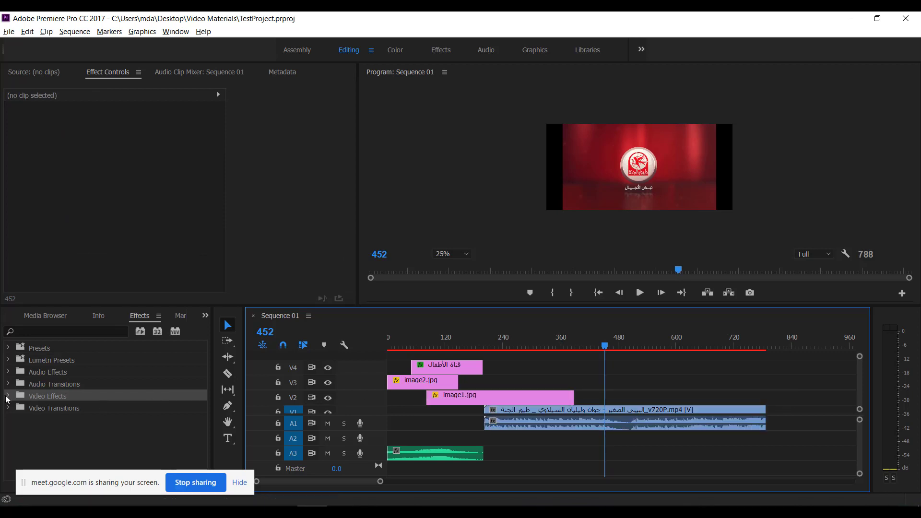
Expand the Video Effects category and move the screen-sharing bar away from the effects list.
click(8, 397)
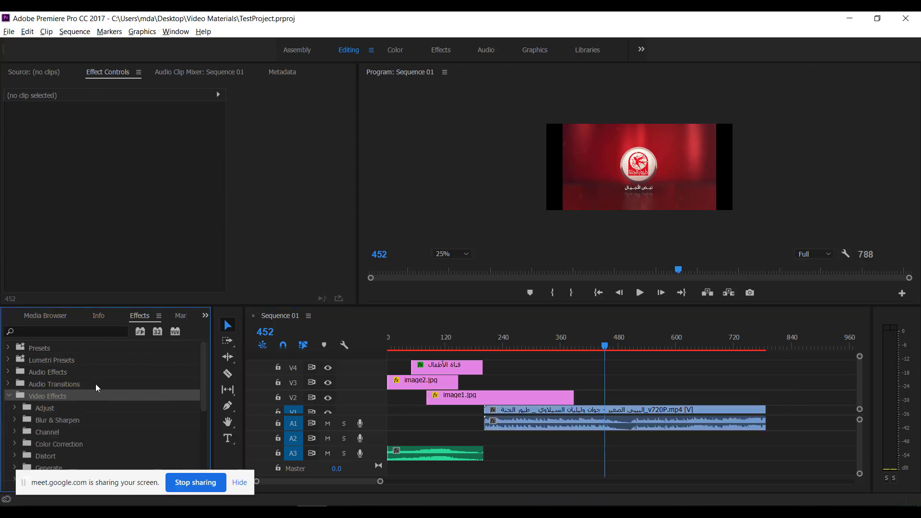
scroll(97, 389, down, 2)
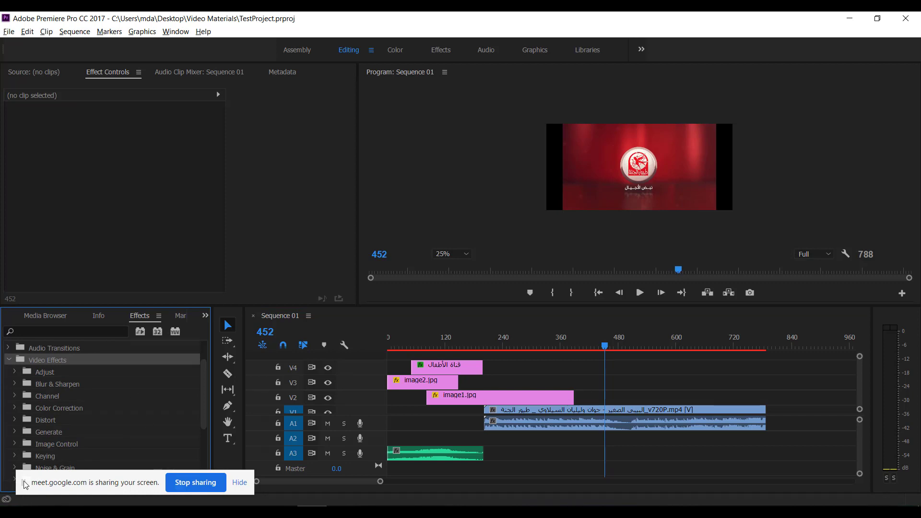
drag(26, 485, 679, 484)
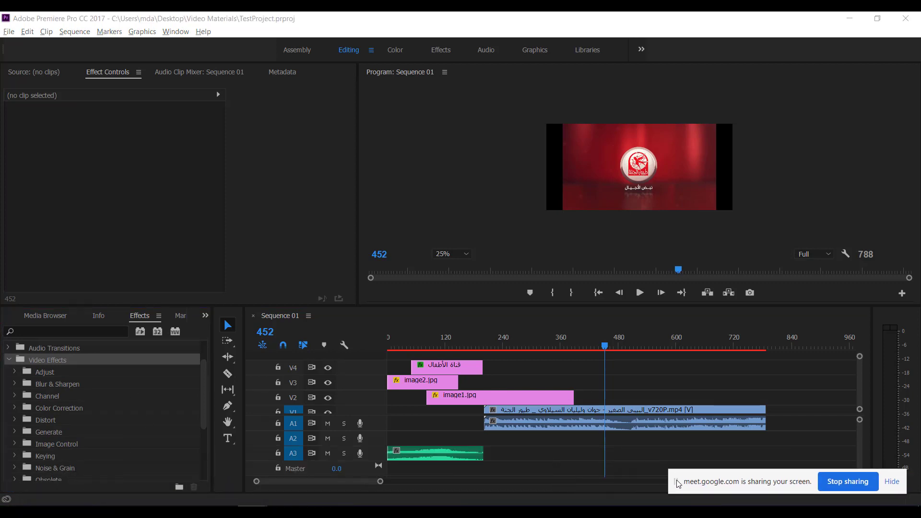
Preview the sequence at frames 234 and 20, and inspect the effect settings of image2.jpg on V3.
click(502, 346)
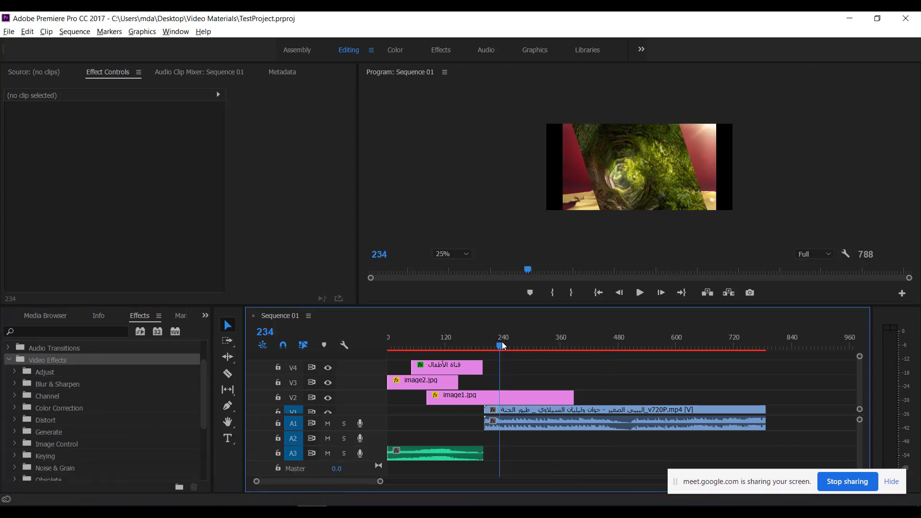
click(398, 346)
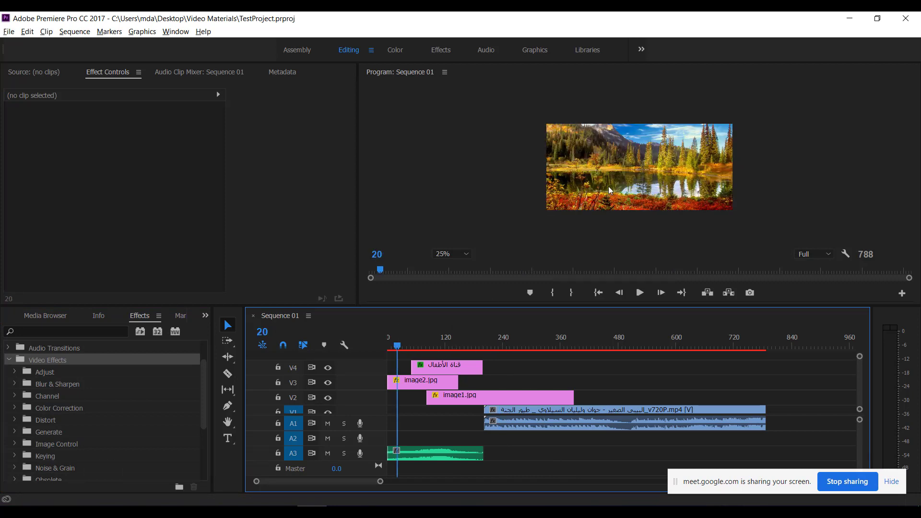
click(422, 383)
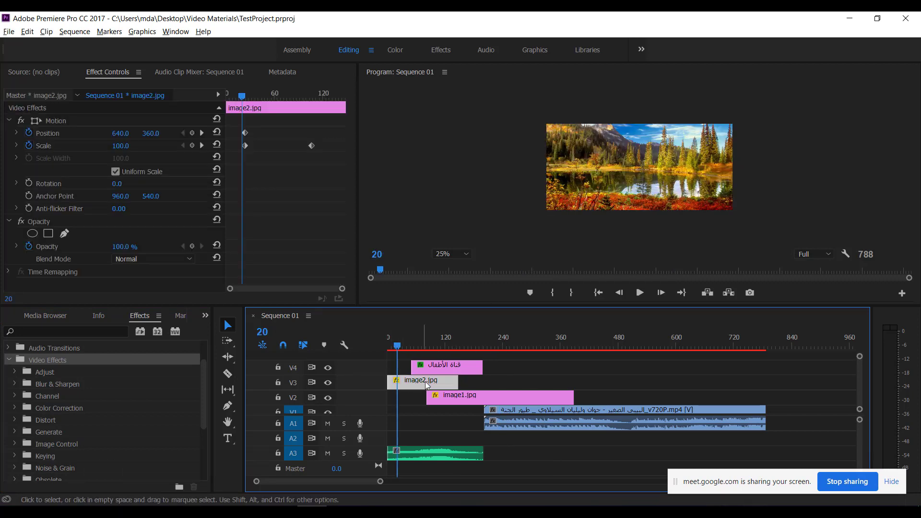
Apply the Brightness & Contrast effect from Color Correction to the video clip on V1, with the playhead at frame 472.
click(619, 344)
click(621, 411)
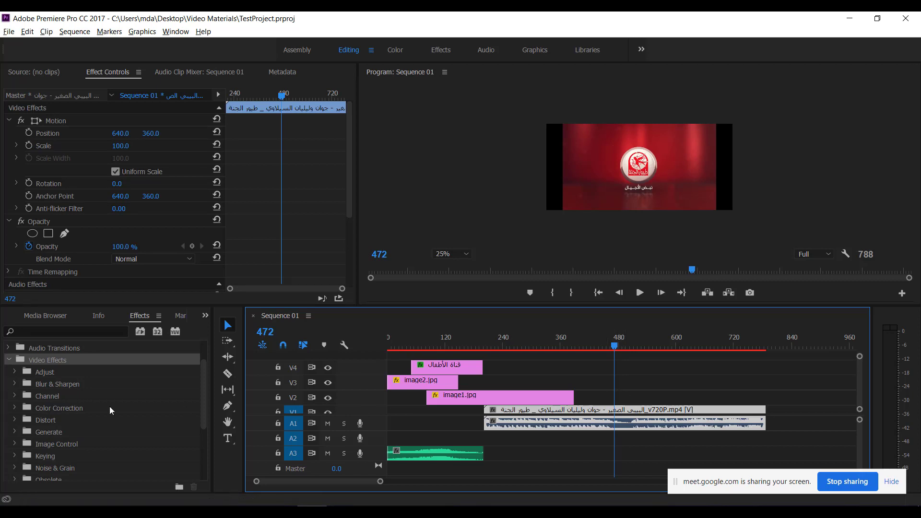
click(15, 410)
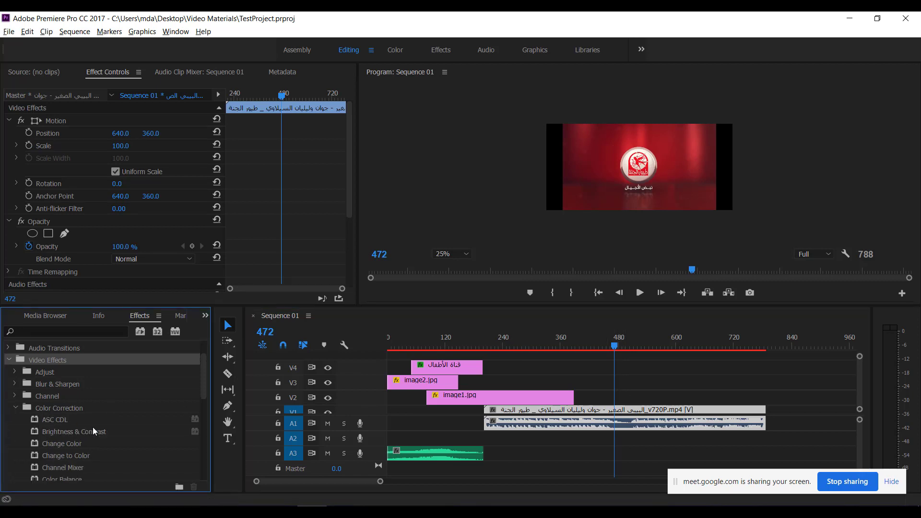
scroll(102, 440, down, 1)
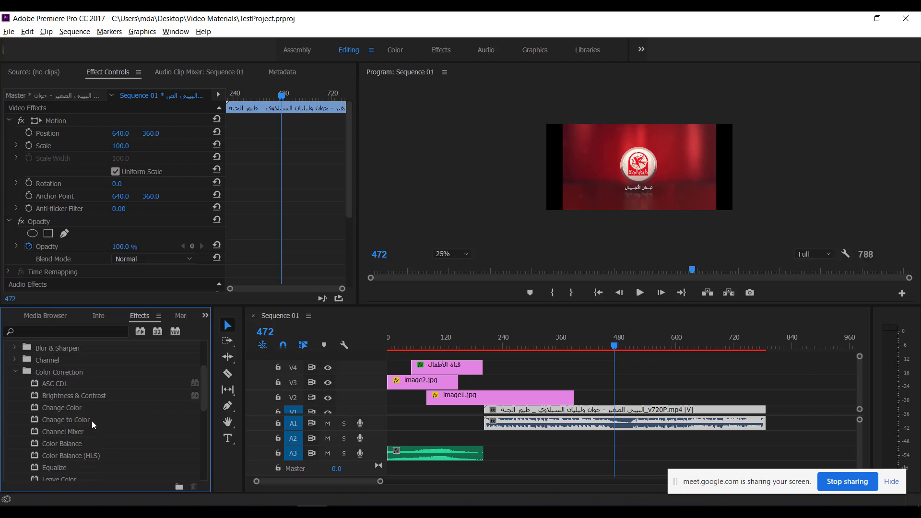
click(70, 396)
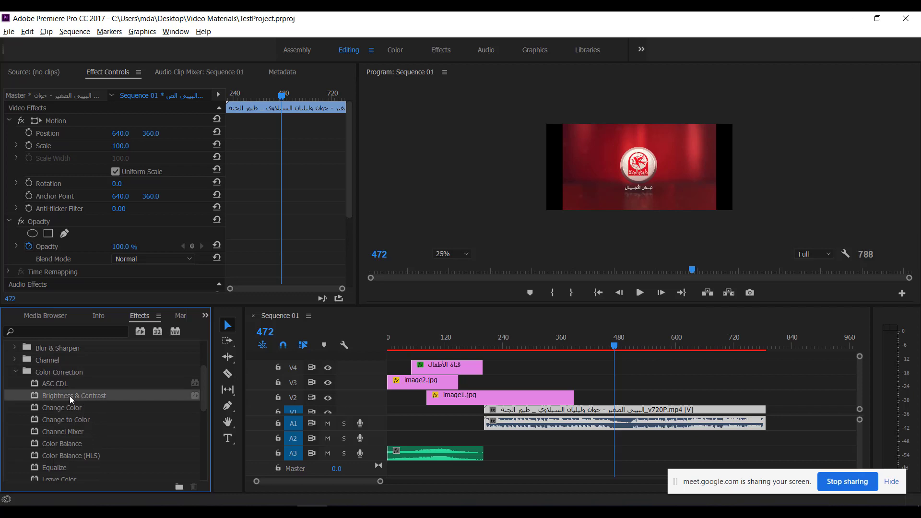
drag(68, 396, 646, 410)
drag(59, 398, 659, 412)
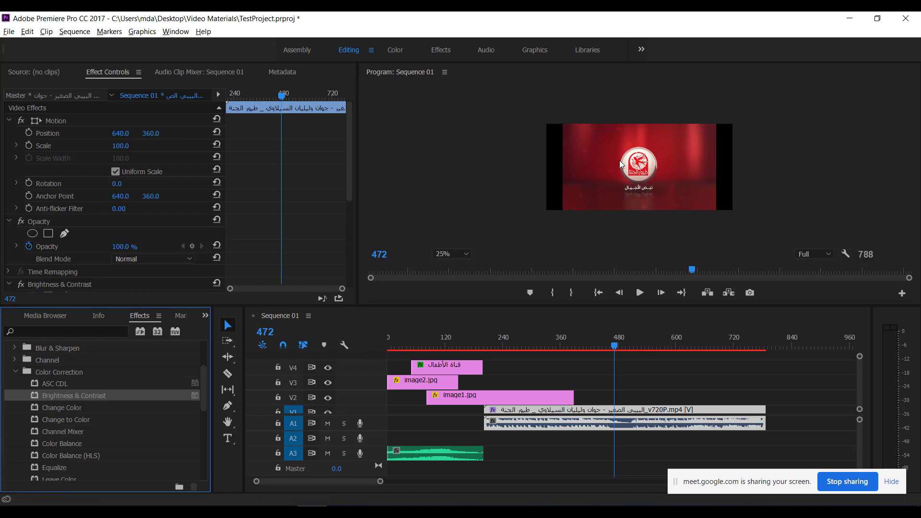
Inspect the Brightness & Contrast settings on the V1 video clip and compare them with the effect settings of image1.jpg on V2.
scroll(96, 209, down, 5)
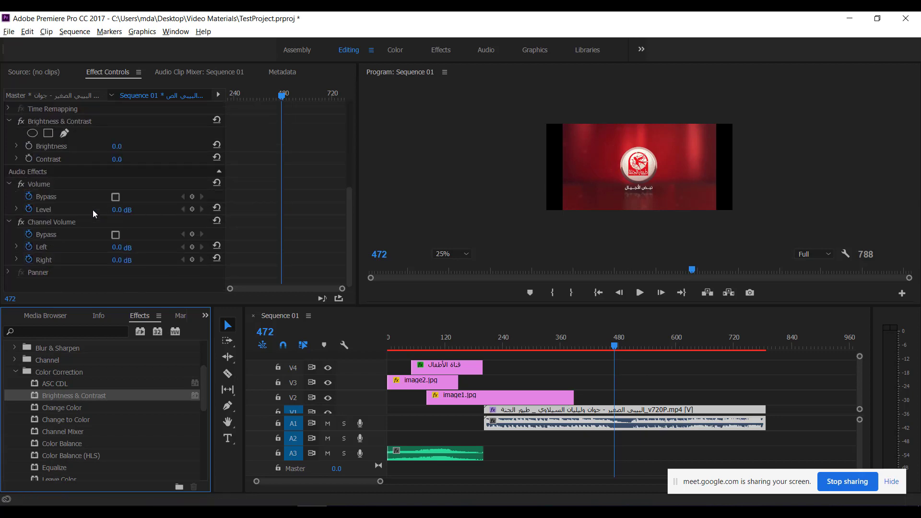
click(72, 122)
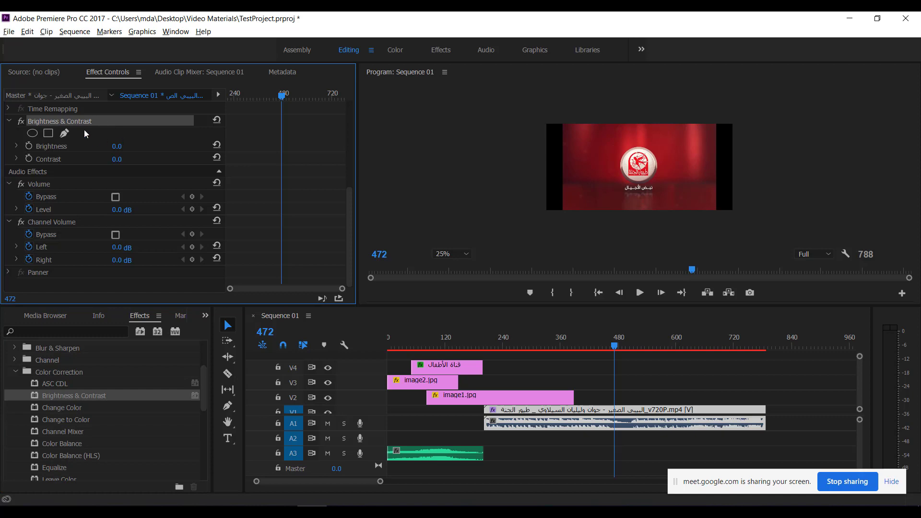
scroll(56, 170, up, 2)
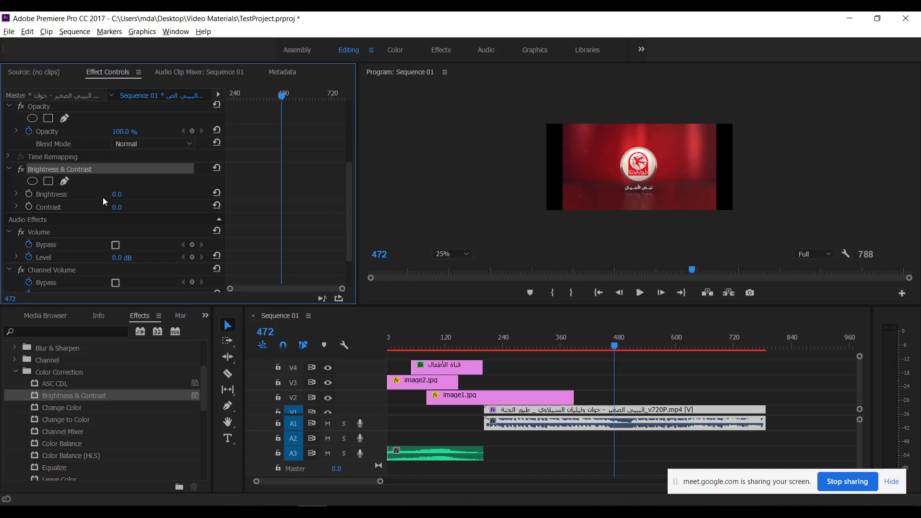
scroll(89, 204, up, 3)
scroll(85, 205, down, 3)
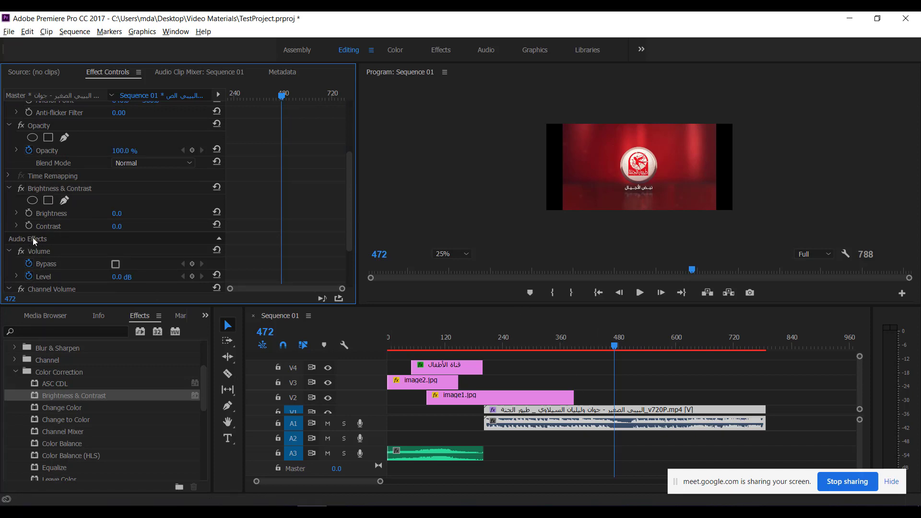
click(494, 398)
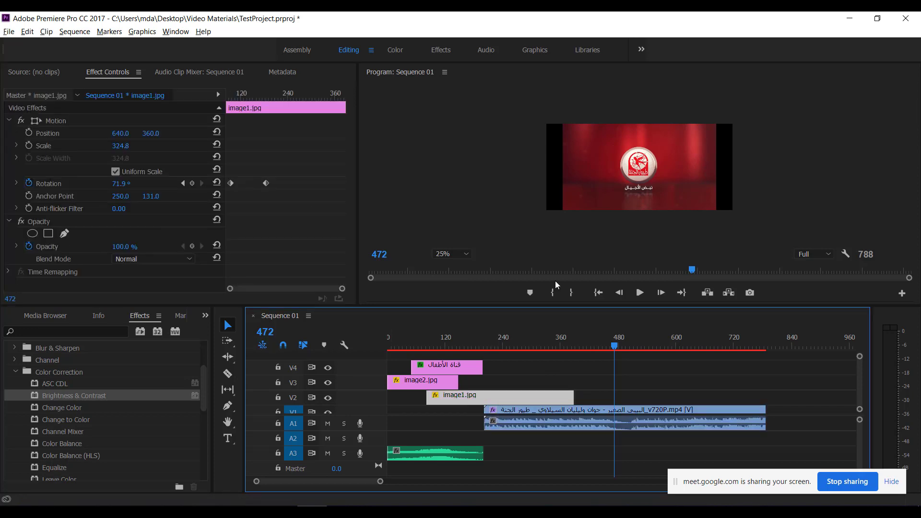
click(647, 410)
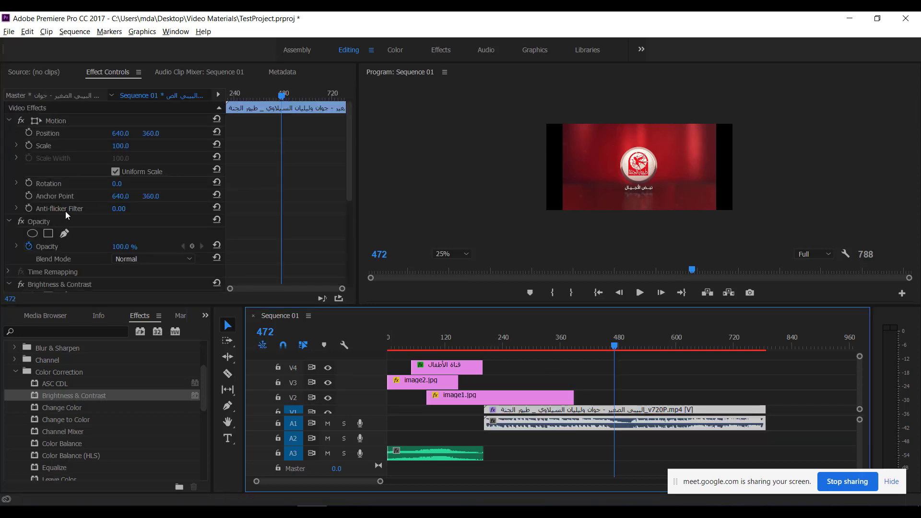
scroll(58, 225, down, 5)
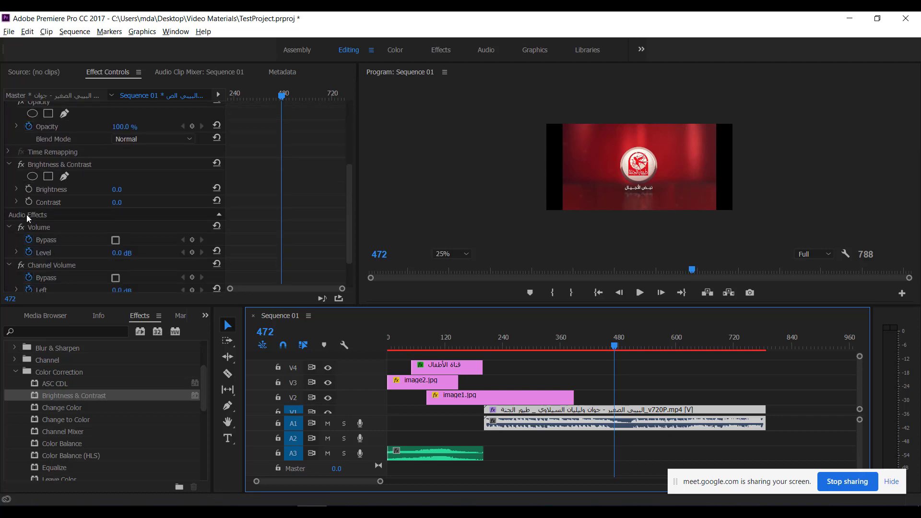
click(67, 166)
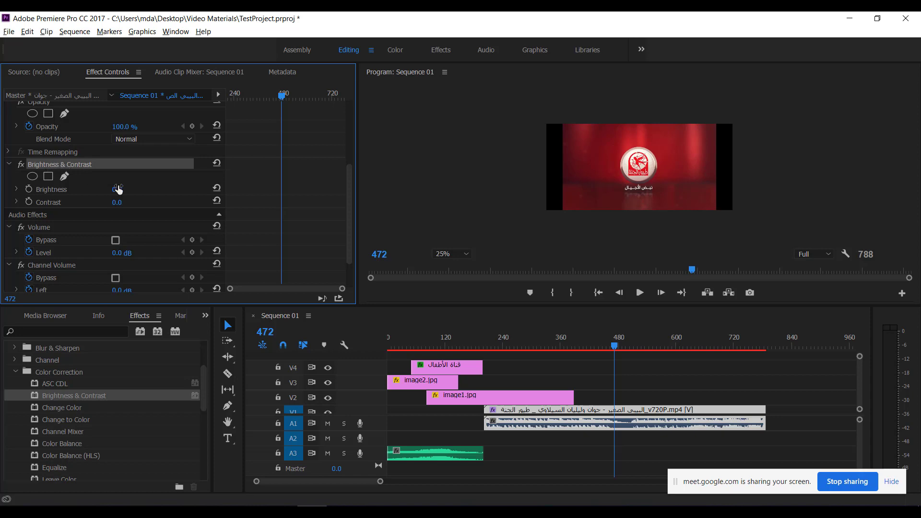
Raise the V1 clip's Brightness to 54 and set the Program monitor zoom to Fit.
drag(116, 189, 556, 118)
click(459, 253)
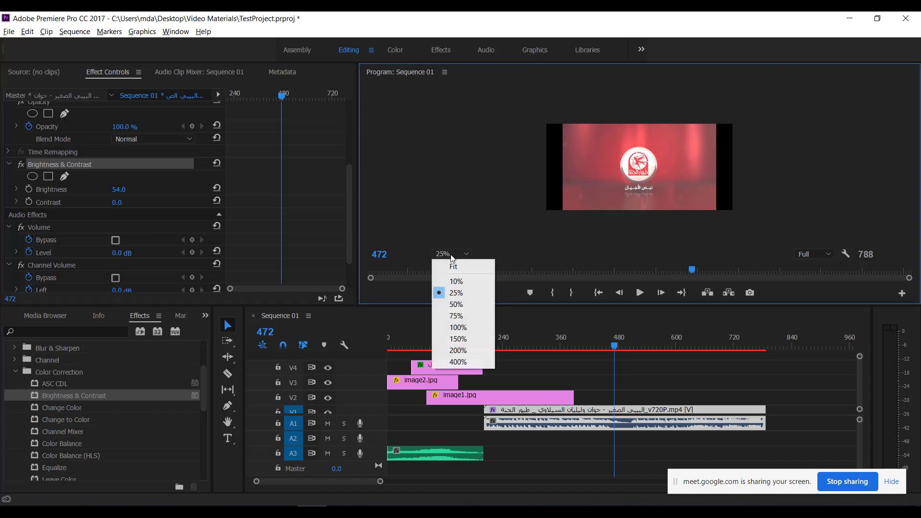
click(455, 264)
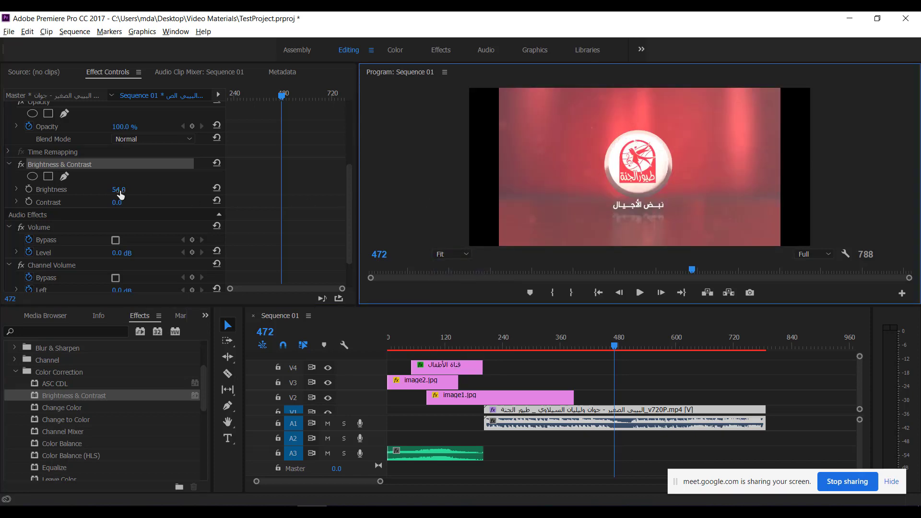
Increase the V1 clip's Brightness up to 100, previewing the change at frames 589 and 652.
drag(117, 189, 394, 188)
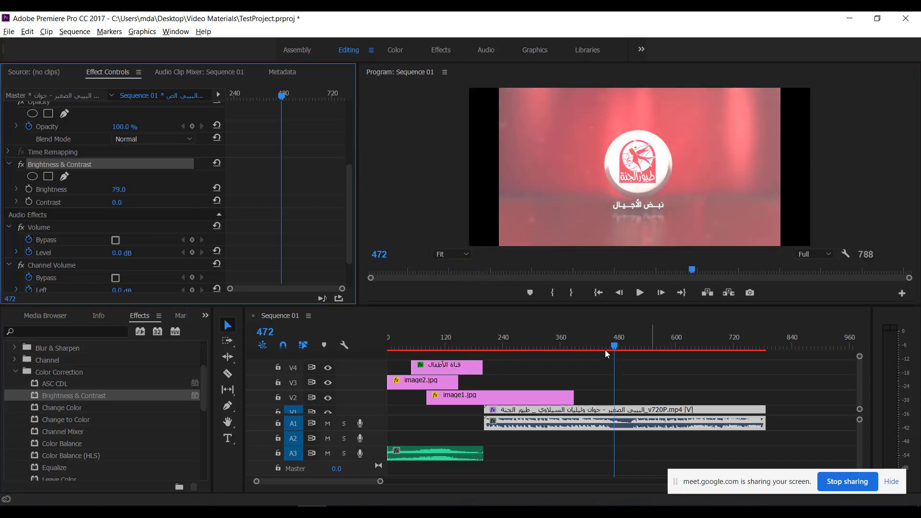
drag(615, 347, 671, 349)
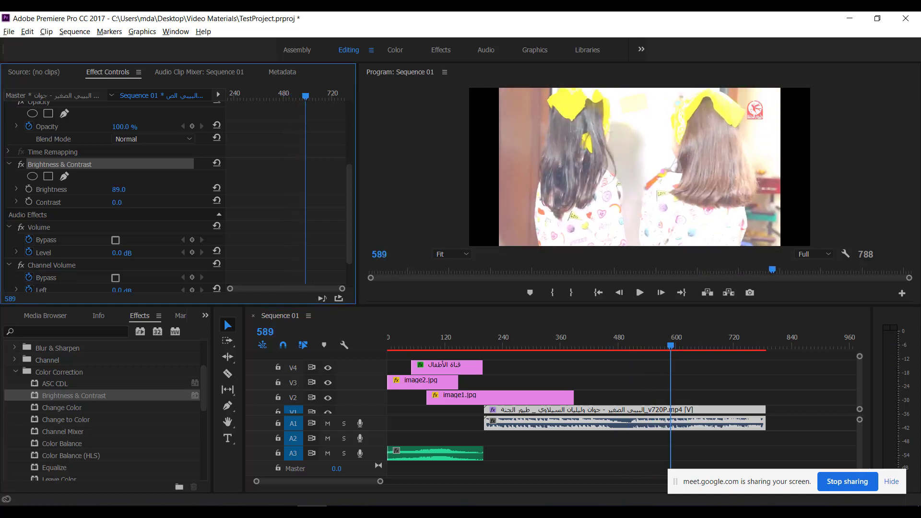
drag(118, 190, 701, 347)
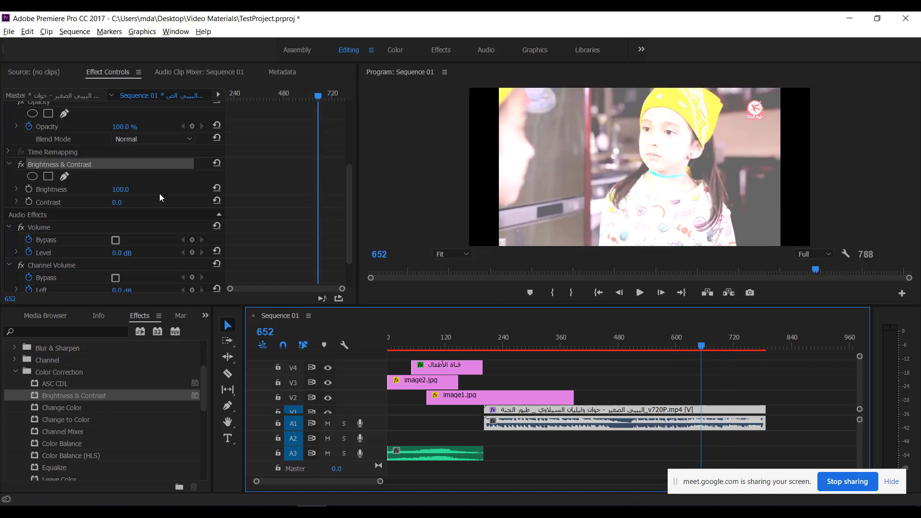
Reset the Brightness value of the V1 clip's Brightness & Contrast effect to 0.
click(126, 189)
text(0)
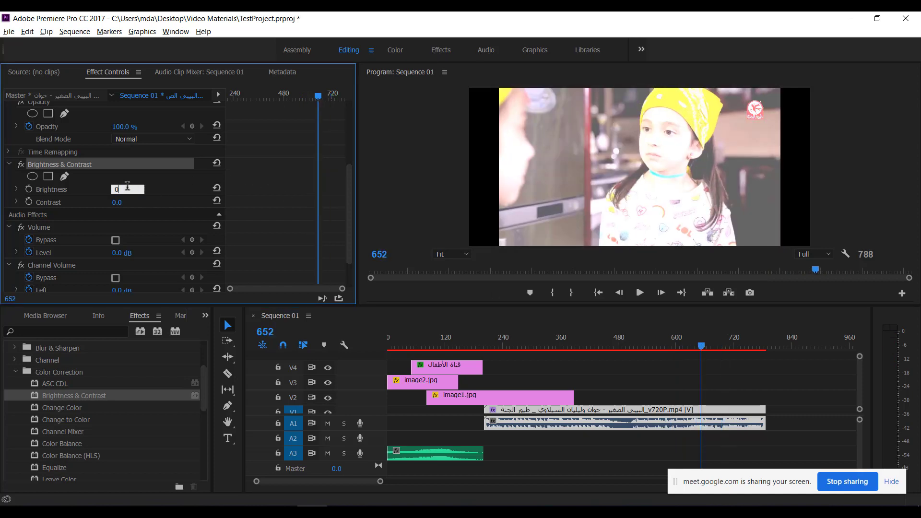
key(Return)
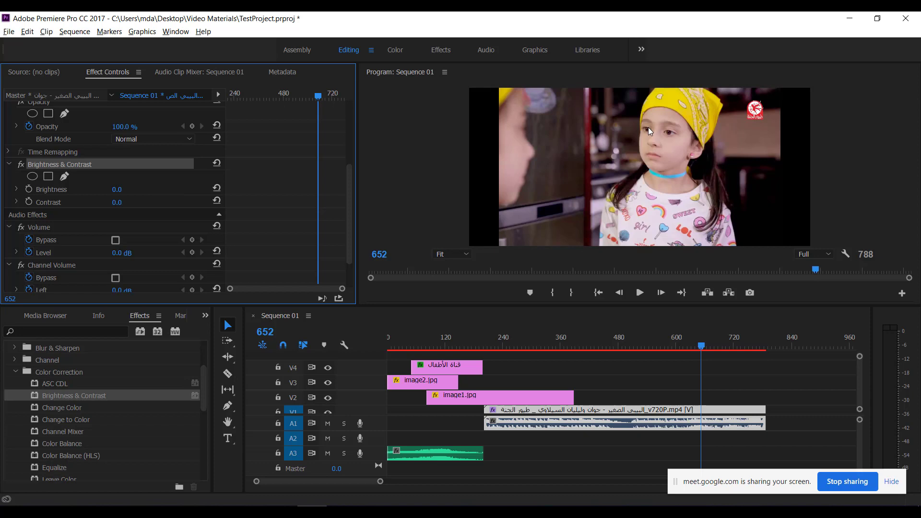
Try different Contrast values on the V1 clip at frame 652, including 37 and 81.
click(116, 202)
text(79)
key(Return)
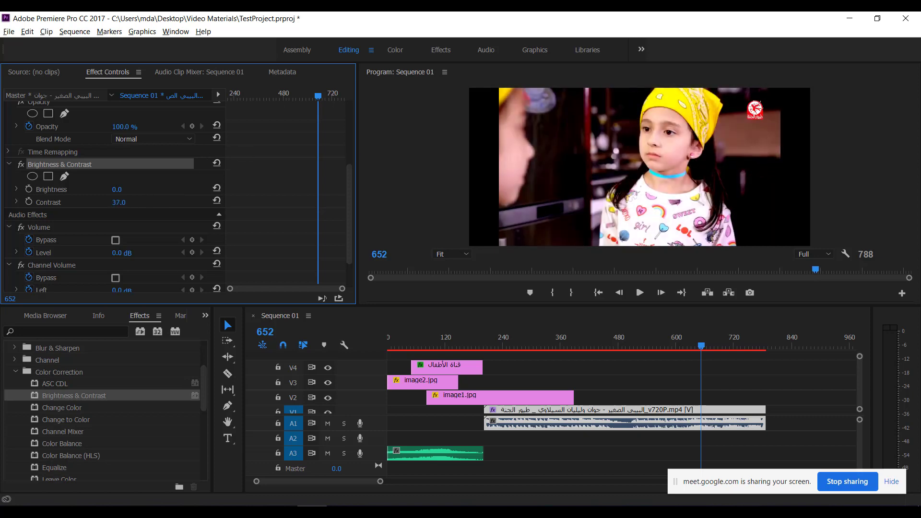
click(118, 202)
text(-57)
key(Return)
mouse_move(118, 202)
mouse_down()
mouse_move(183, 202)
mouse_move(126, 204)
mouse_up()
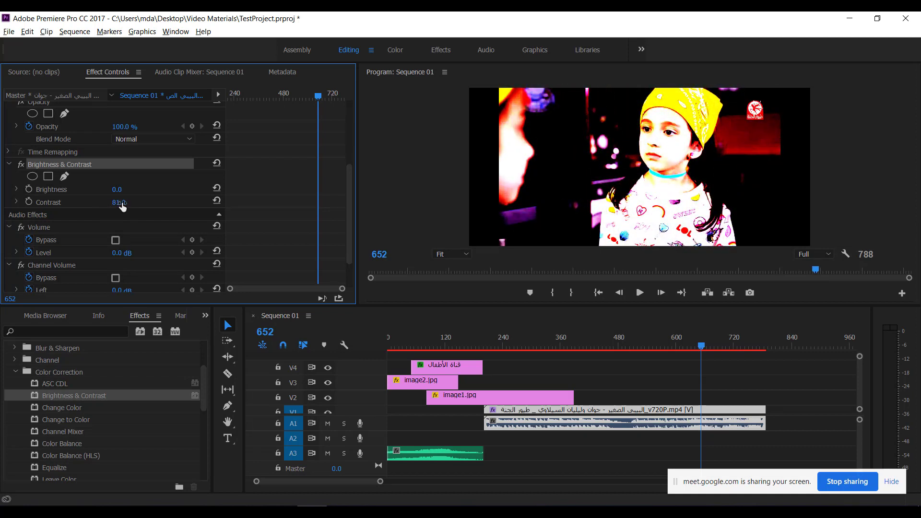
Reset the Contrast value of the V1 clip's Brightness & Contrast effect to 0.
click(129, 201)
text(0)
key(Return)
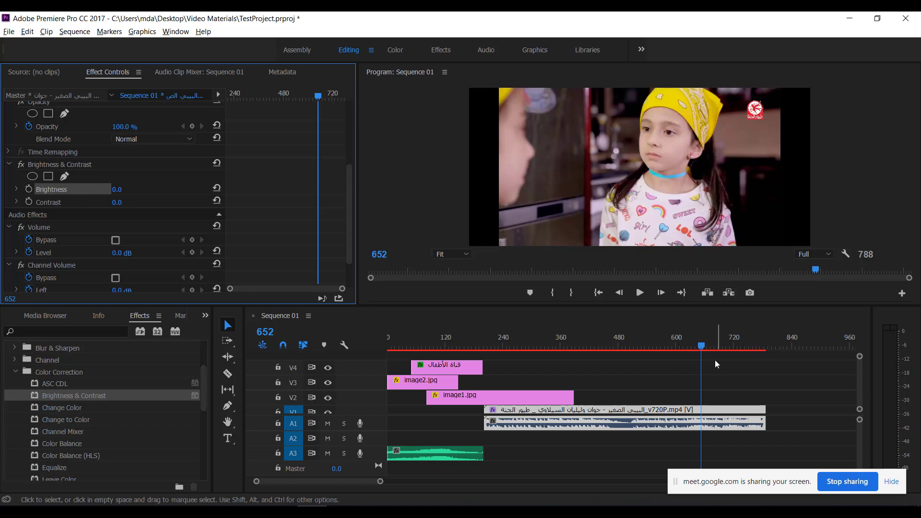
Raise the V1 clip's Contrast to 62 once more and return it to 0.
click(51, 203)
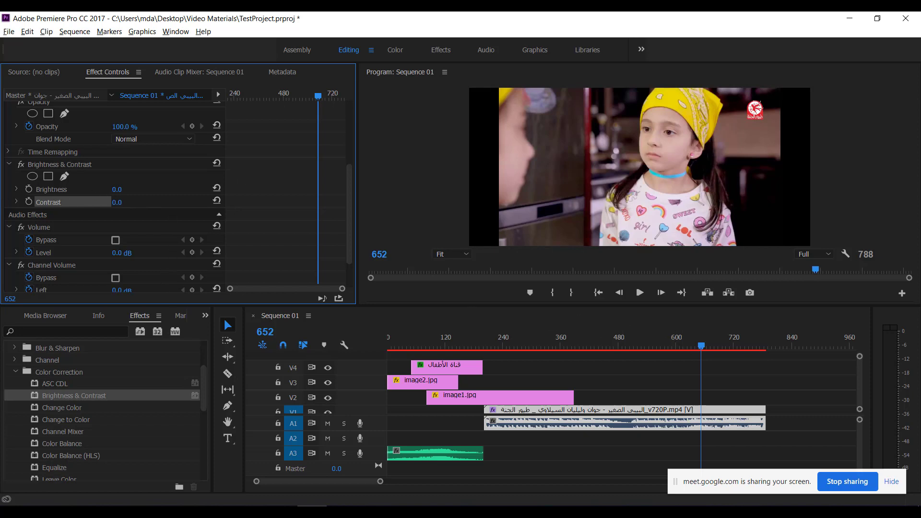
mouse_move(117, 202)
mouse_down()
mouse_move(145, 202)
mouse_move(119, 205)
mouse_up()
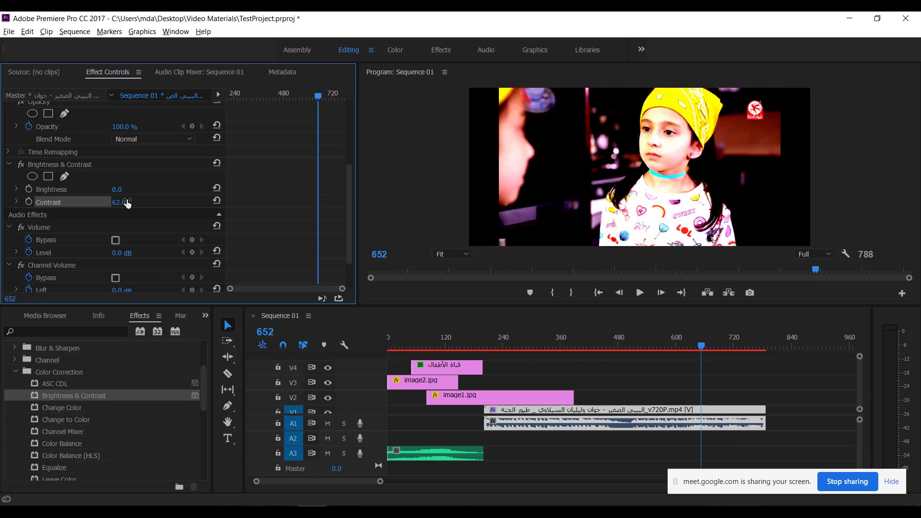
click(119, 204)
text(0)
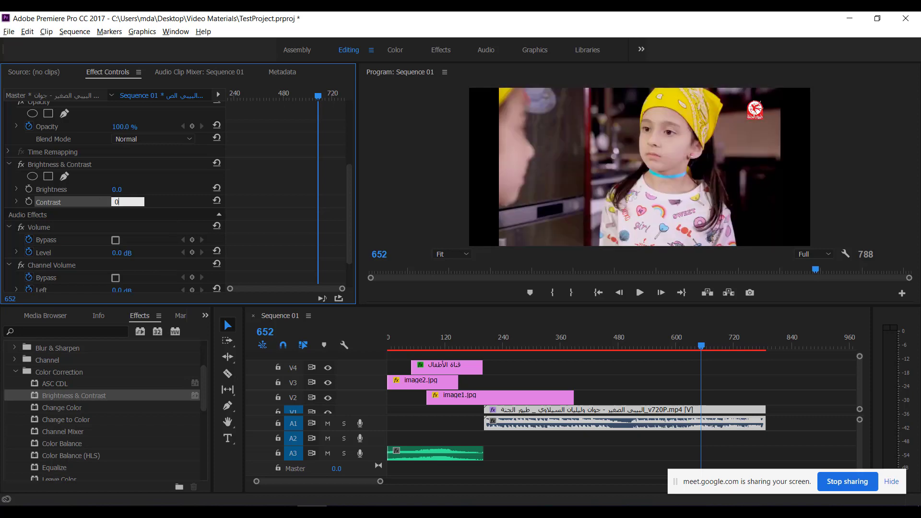
Raise the V1 clip's Brightness to 100 again and return it to 0.
drag(122, 192, 155, 192)
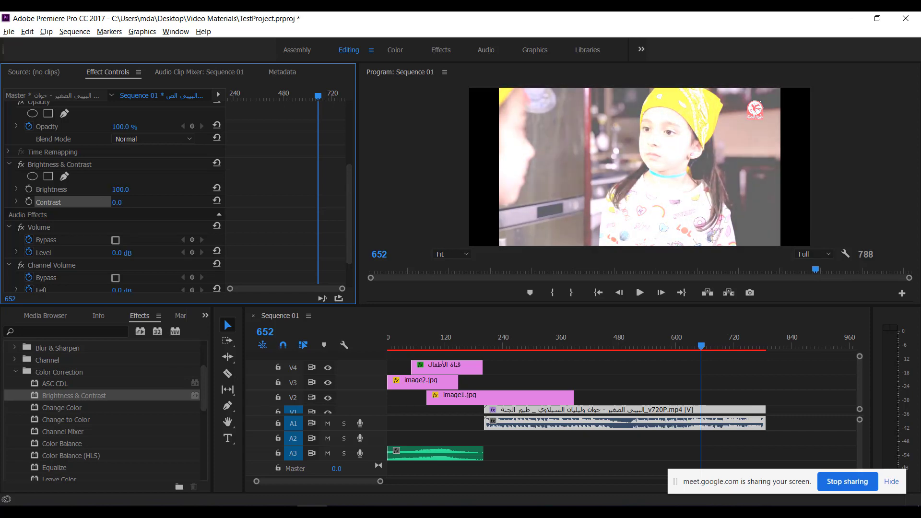
click(119, 189)
text(0)
key(Return)
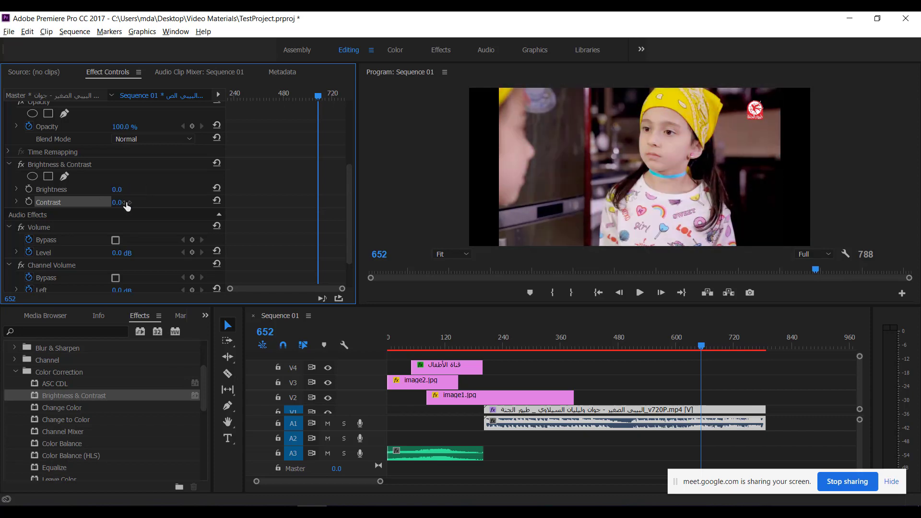
Apply the Tint effect from Color Correction to the video clip on V1.
click(83, 166)
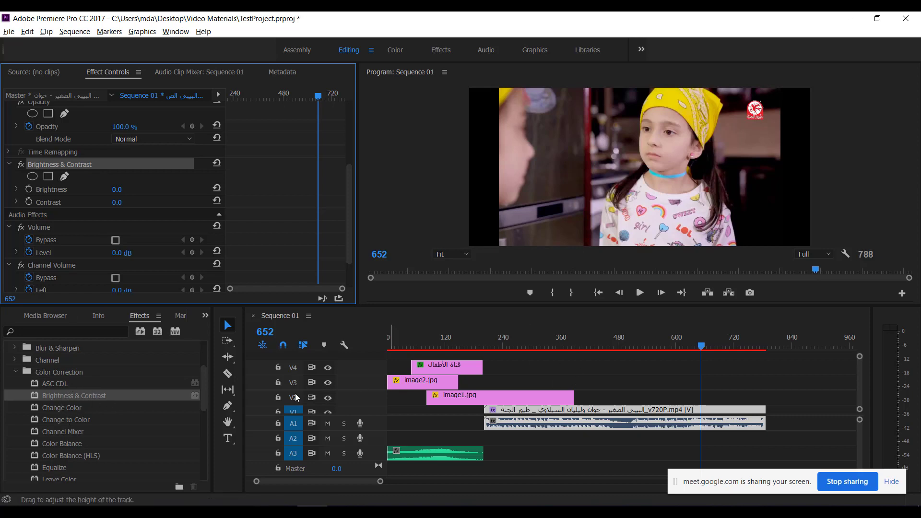
scroll(88, 429, down, 3)
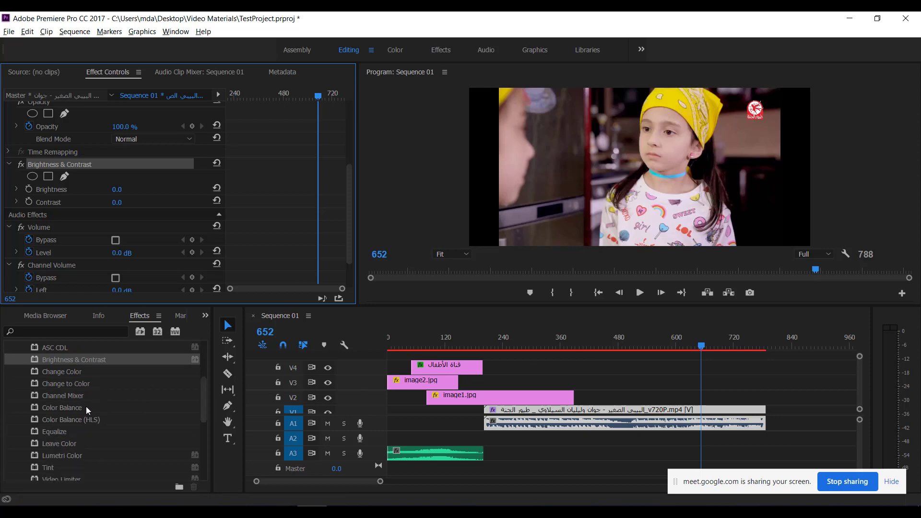
scroll(79, 436, down, 2)
drag(56, 445, 661, 413)
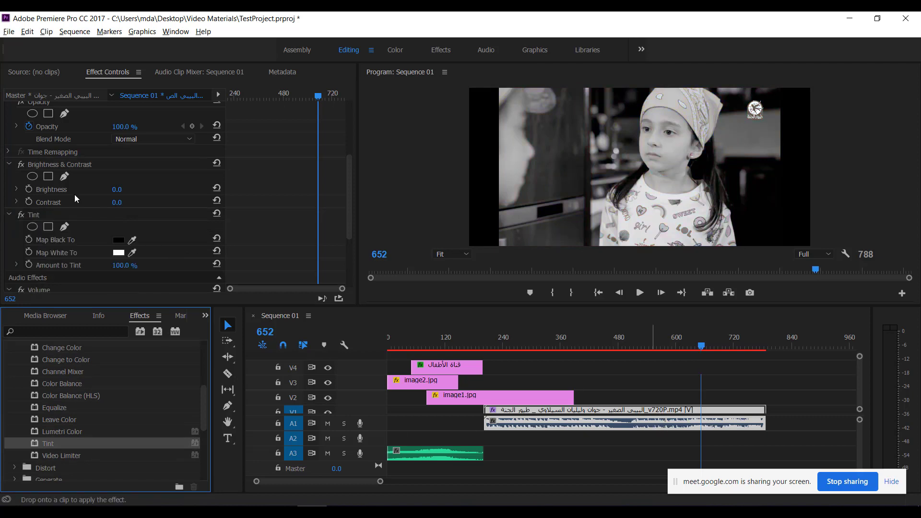
Set the Tint effect's Map Black To color to red and reduce Amount to Tint to 68%.
click(120, 240)
drag(496, 258, 464, 337)
click(607, 222)
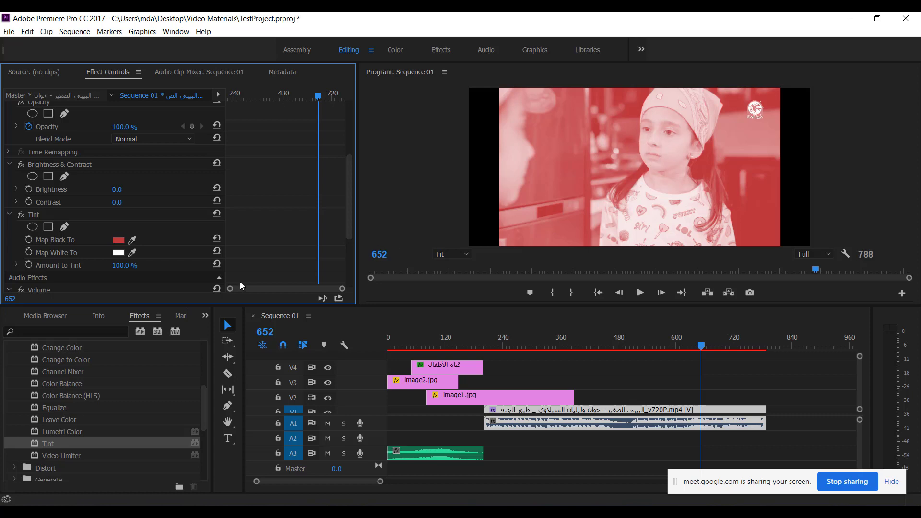
drag(124, 266, 110, 266)
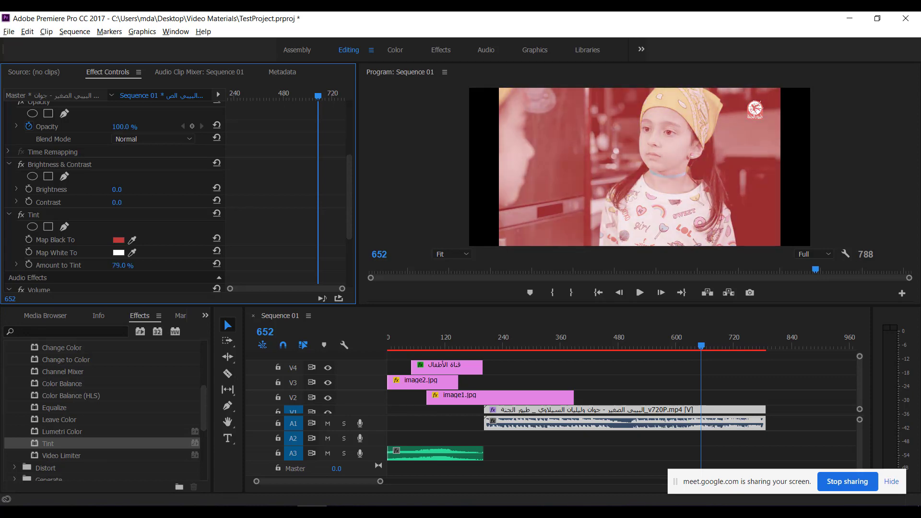
Delete the Tint and Brightness & Contrast effects from the V1 video clip.
click(47, 217)
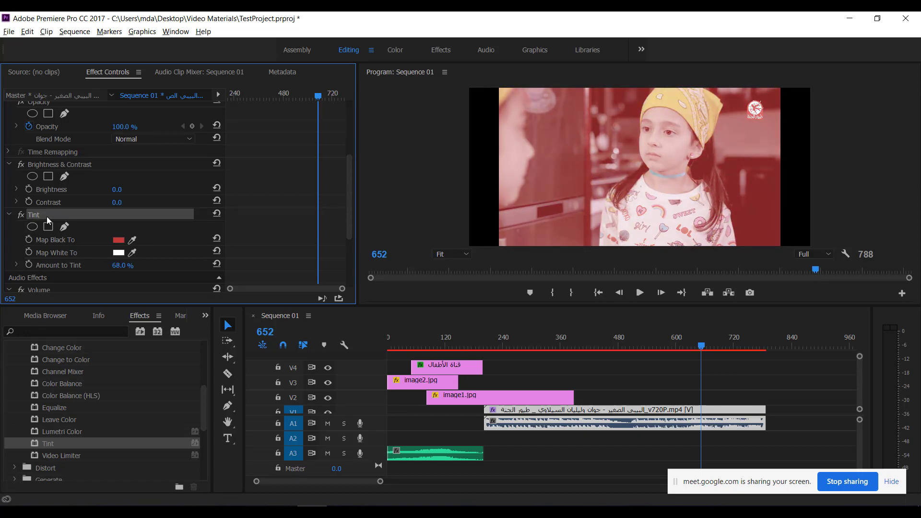
key(Delete)
click(90, 163)
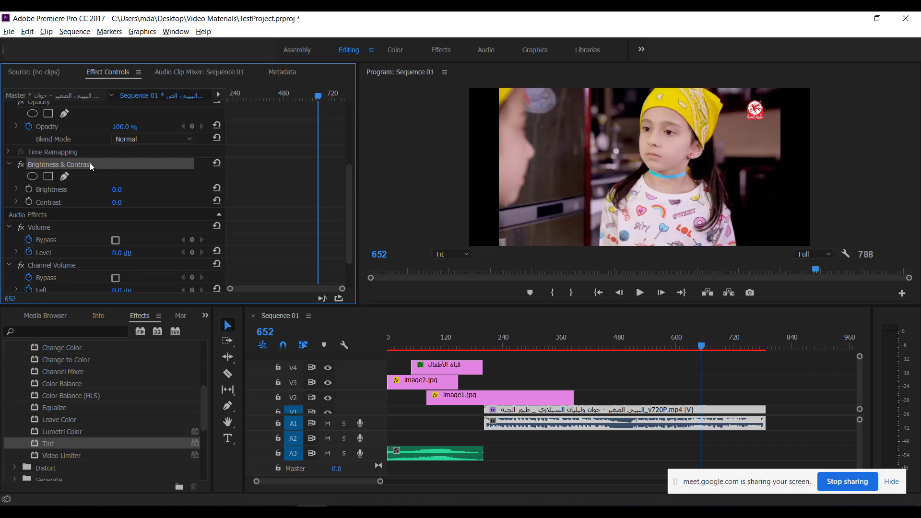
key(Delete)
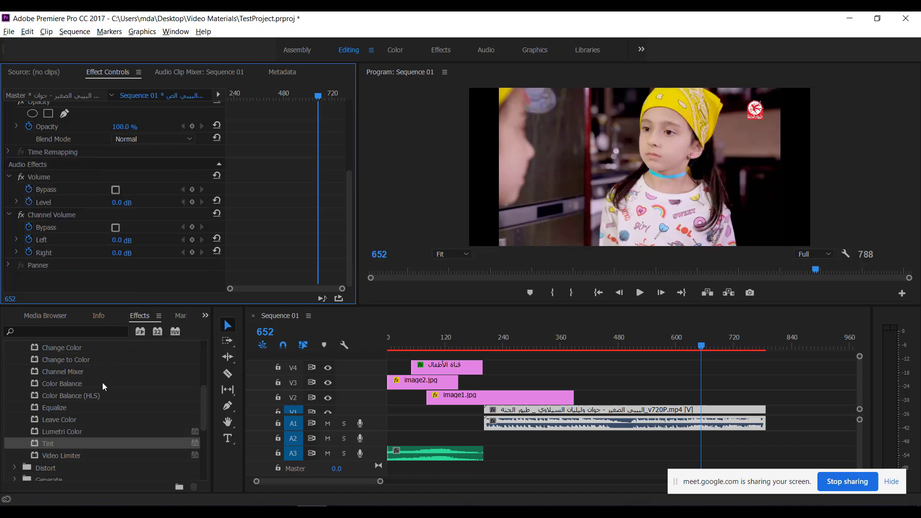
Collapse the Color Correction category and expand the Keying category to show its effects.
scroll(84, 418, up, 4)
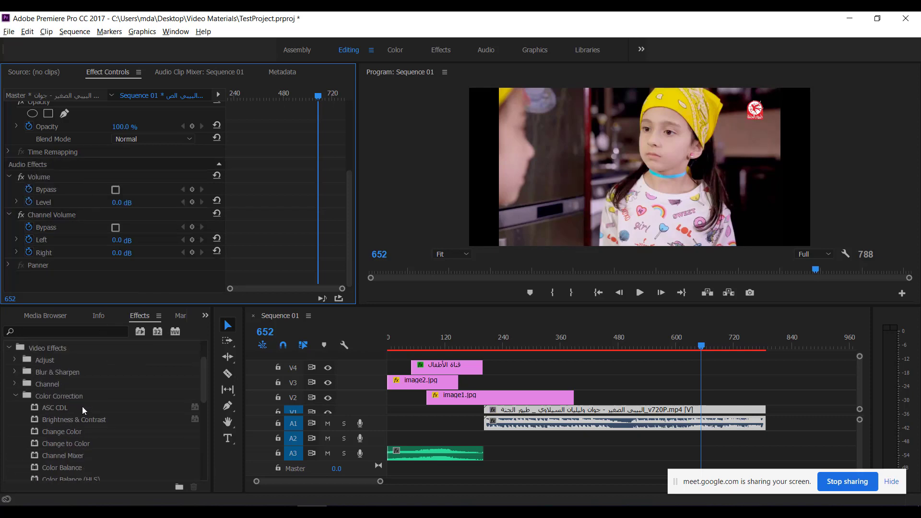
click(21, 395)
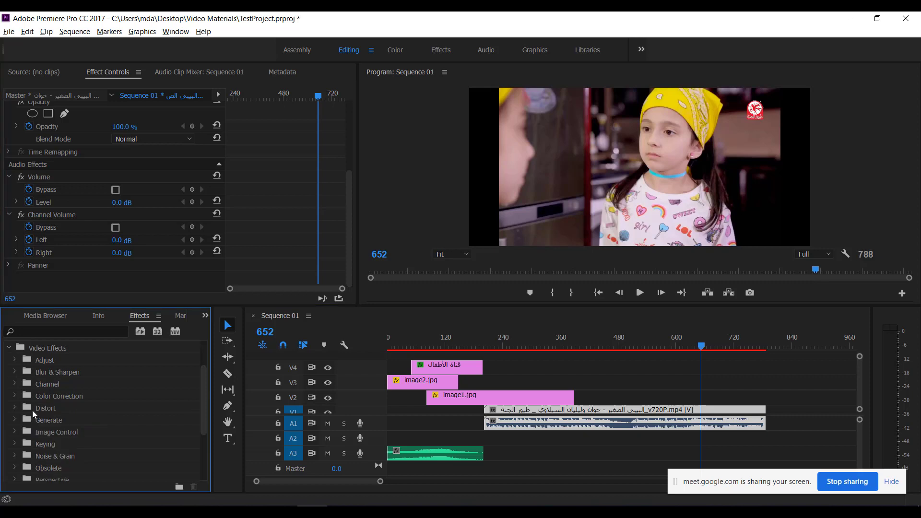
click(14, 446)
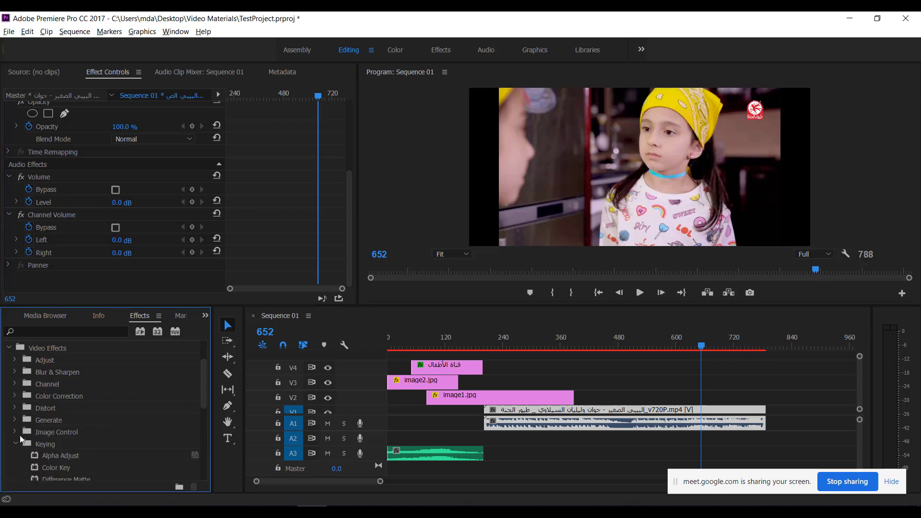
scroll(30, 420, down, 2)
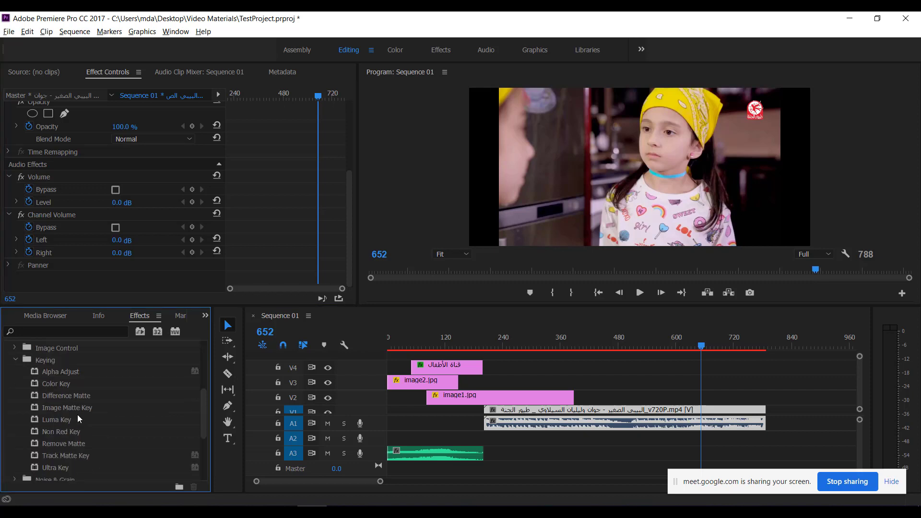
Apply the Color Key effect from Keying to the video clip on V1.
click(84, 387)
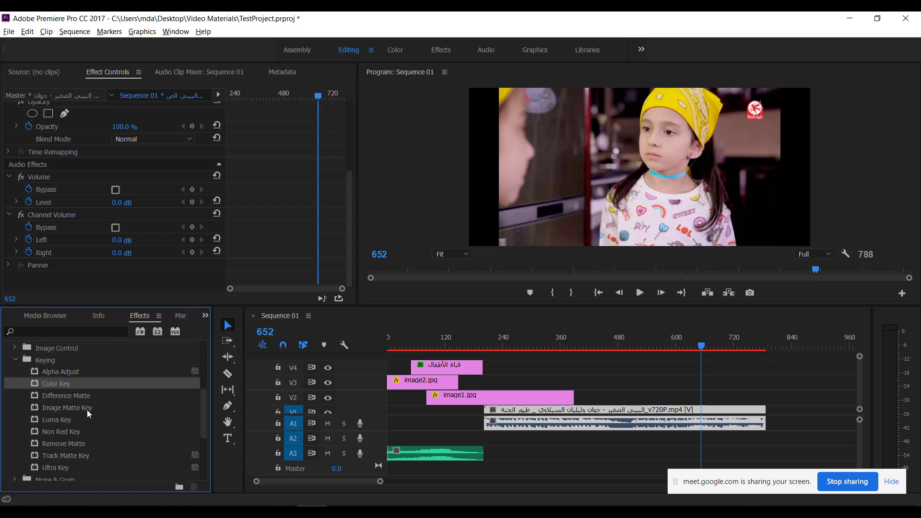
drag(66, 387, 624, 415)
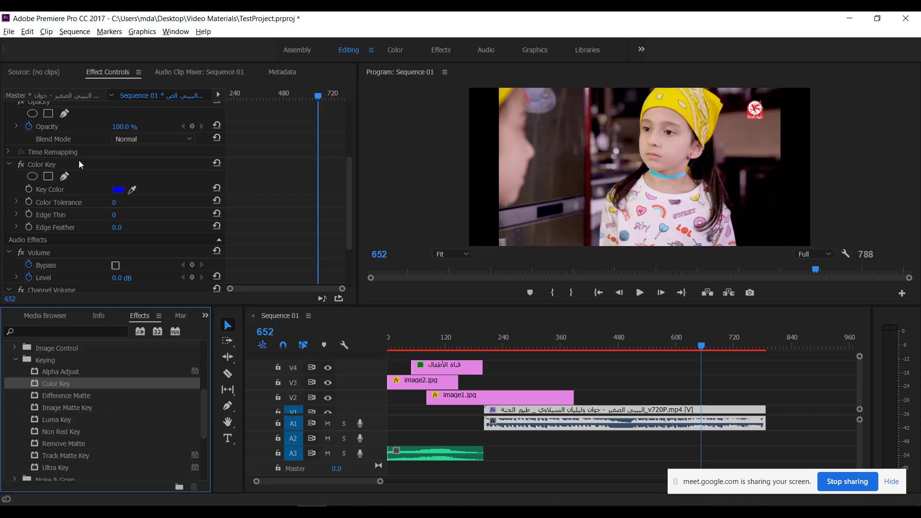
click(120, 190)
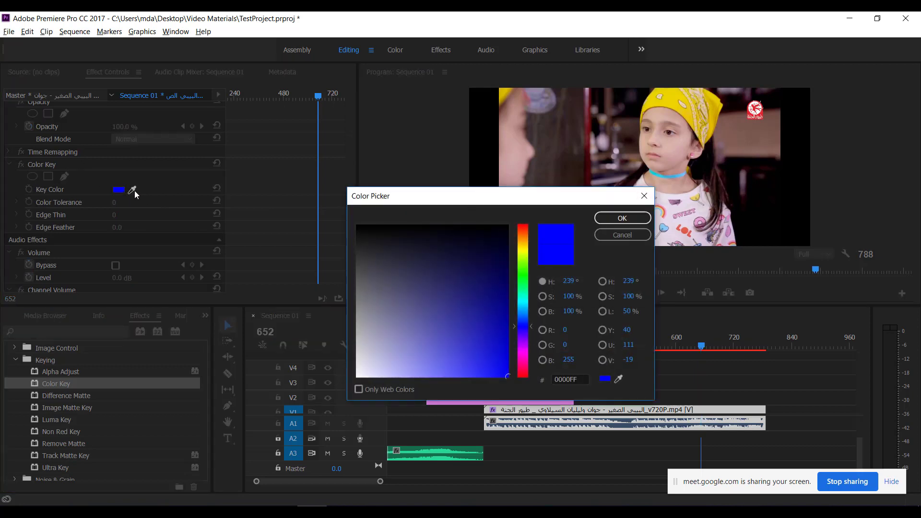
click(609, 236)
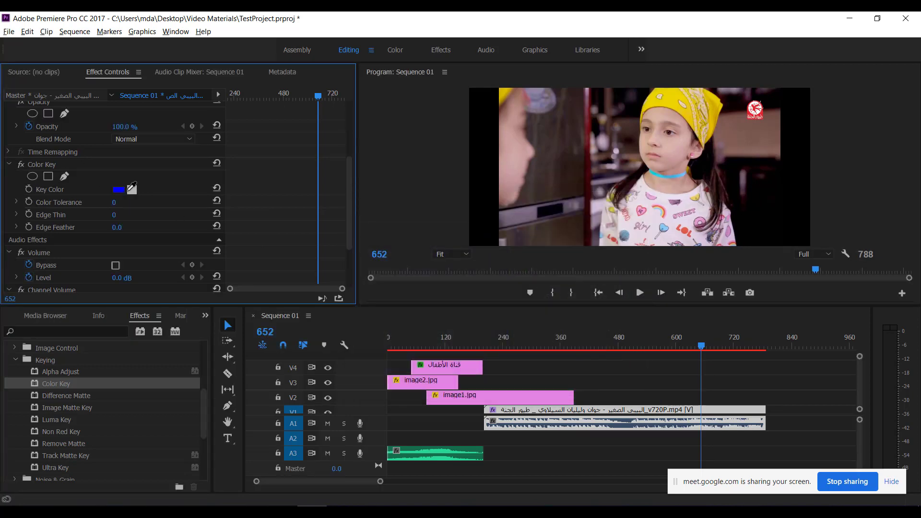
Sample the girl's yellow headscarf as the Color Key's Key Color and set Color Tolerance to 120.
click(132, 190)
click(669, 101)
drag(114, 206, 171, 206)
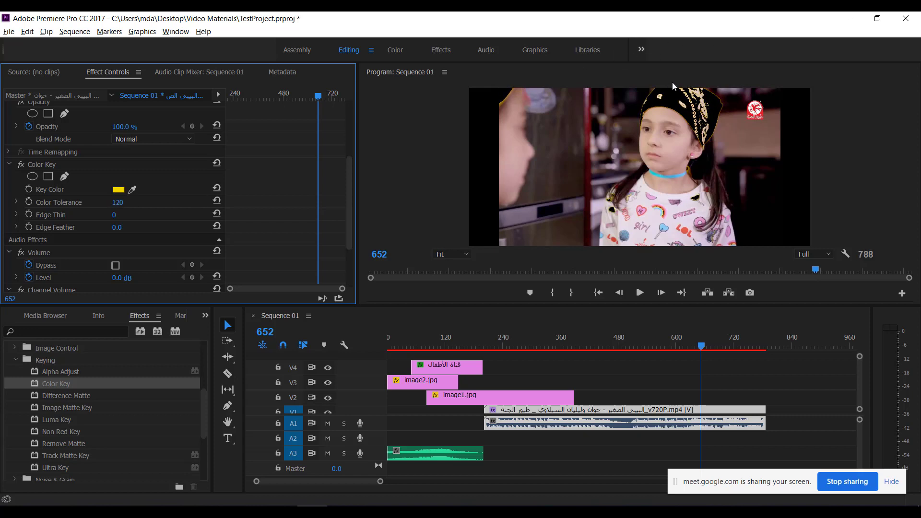
Raise the Color Key's Color Tolerance to 159 and check the keying around frames 600 and 657.
drag(702, 347, 677, 346)
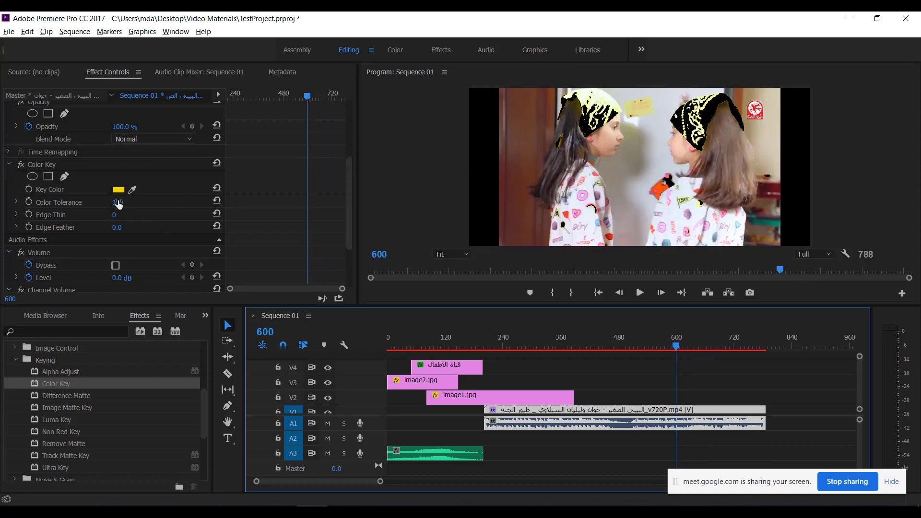
drag(118, 202, 124, 202)
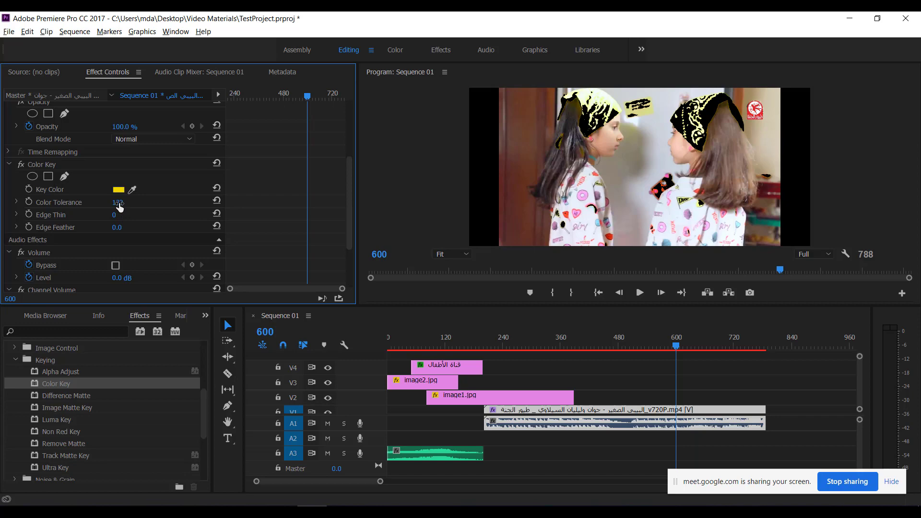
drag(120, 207, 202, 230)
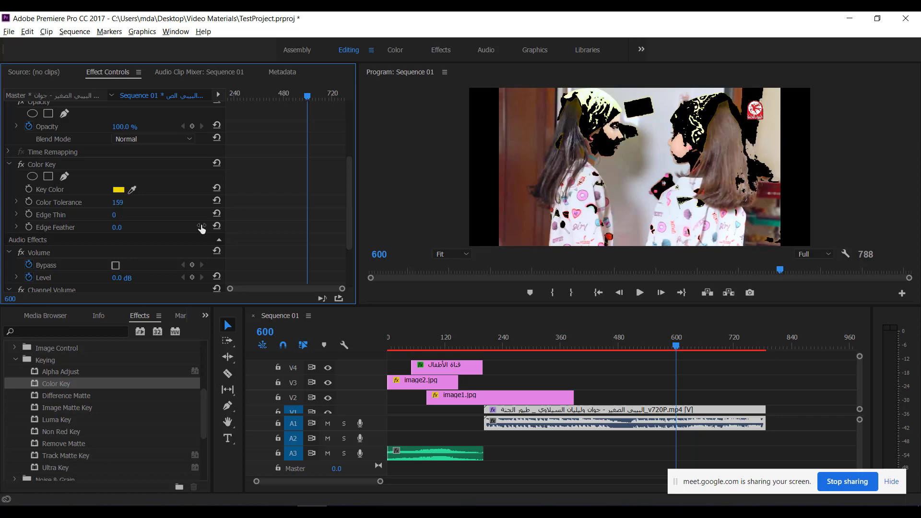
drag(677, 347, 703, 350)
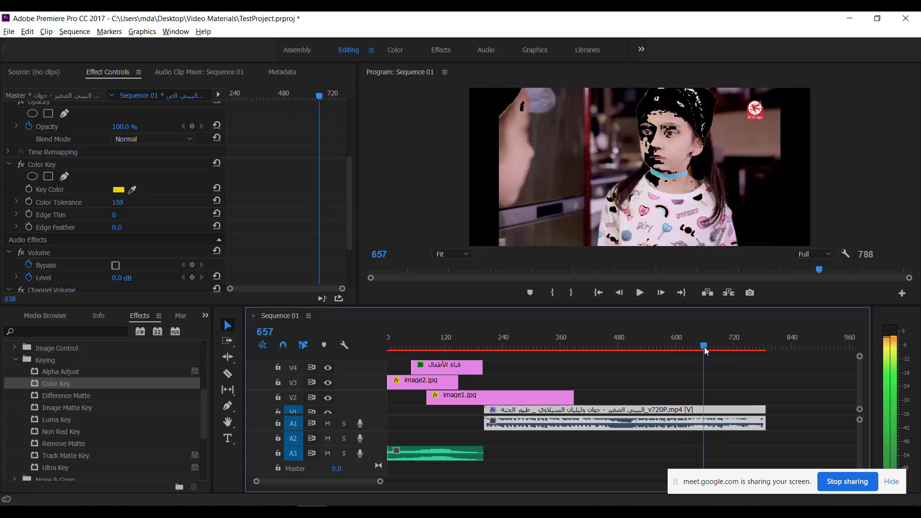
Delete the Color Key effect from the V1 video clip and collapse the Keying category.
click(61, 168)
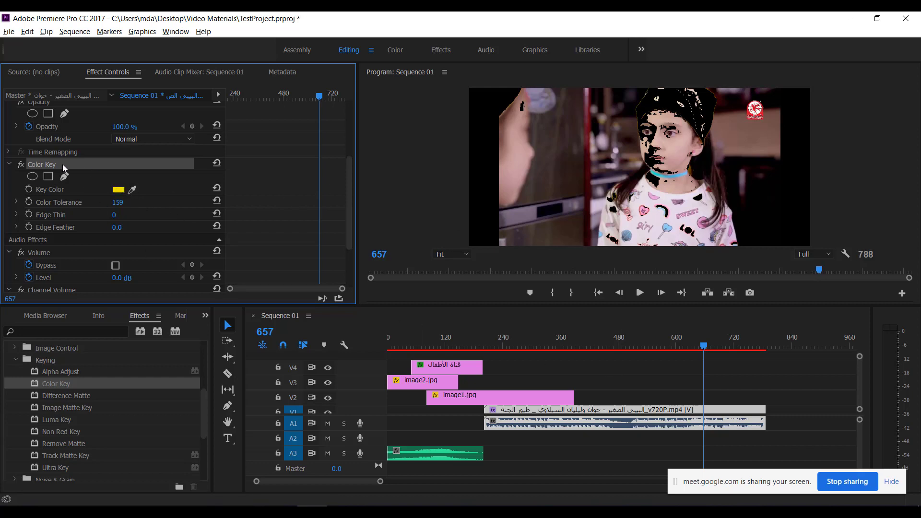
key(Delete)
scroll(72, 389, up, 3)
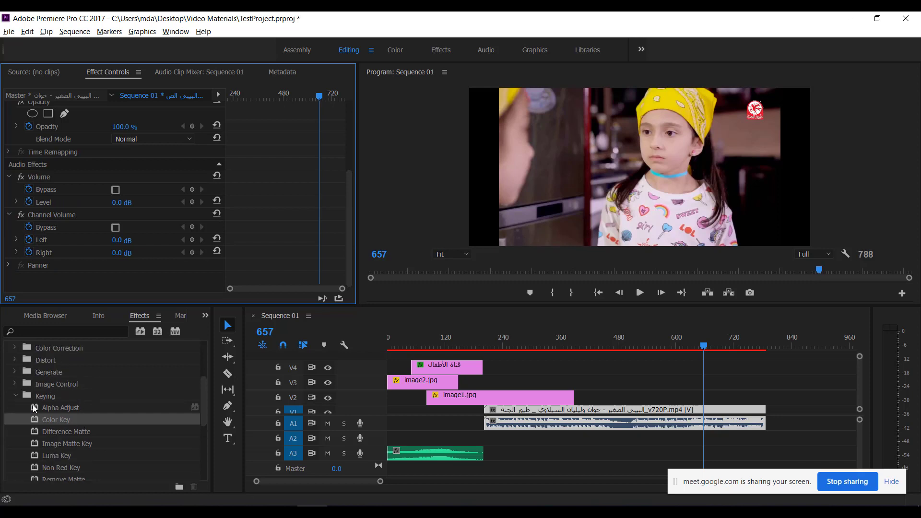
click(15, 397)
Apply the Gaussian Blur effect from Blur & Sharpen to the V1 video clip and set Blurriness to 69.
scroll(21, 385, up, 1)
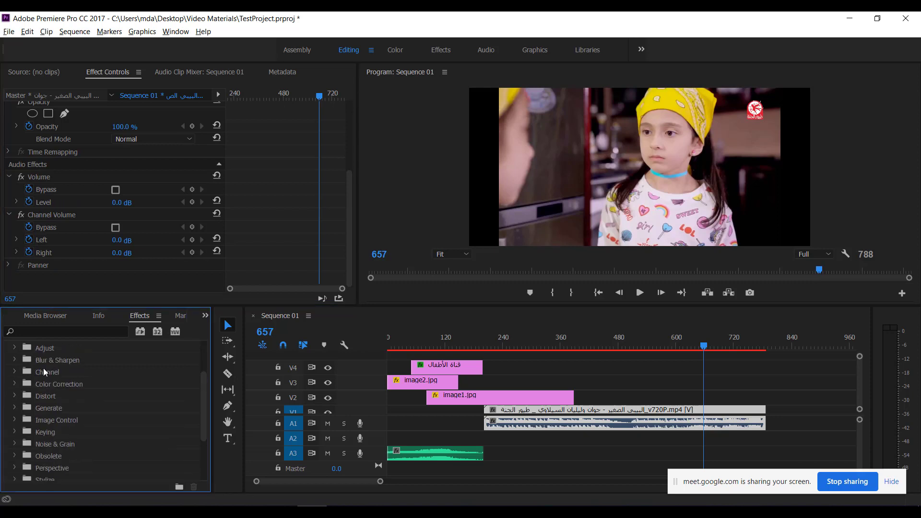
click(35, 362)
click(16, 362)
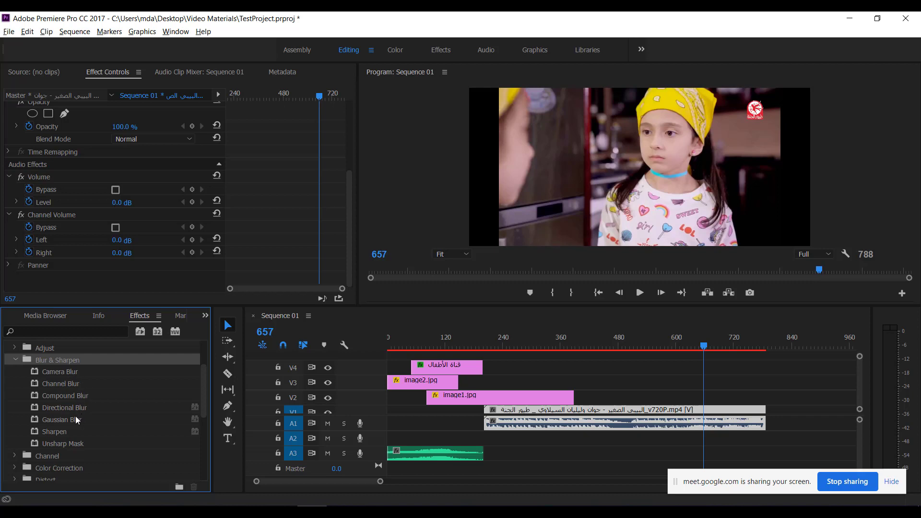
drag(77, 420, 620, 410)
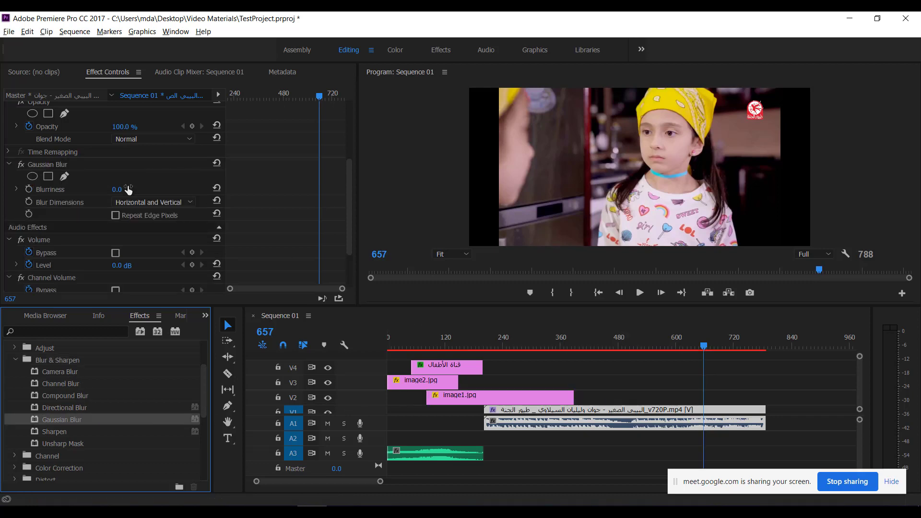
drag(130, 195, 164, 194)
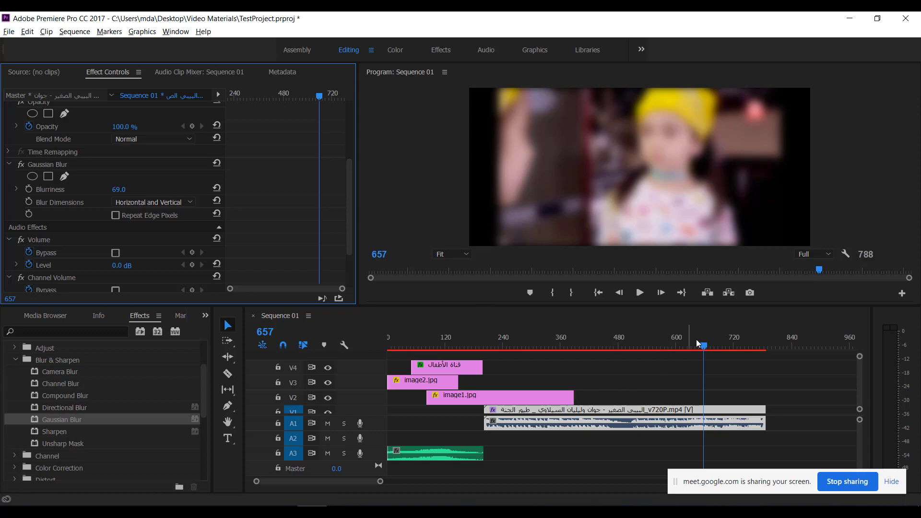
Turn on keyframing for the Gaussian Blur's Blurriness at frame 439 and set the keyframe value to 0.
click(275, 97)
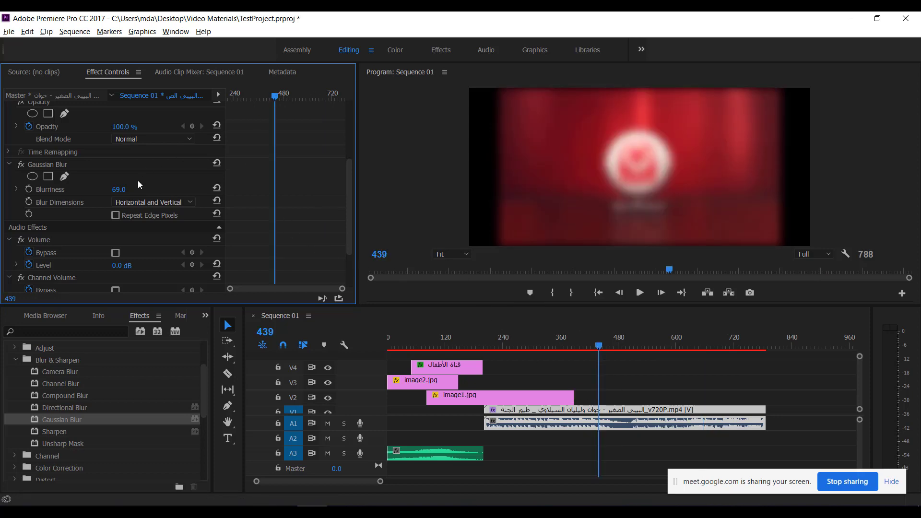
click(120, 189)
click(29, 189)
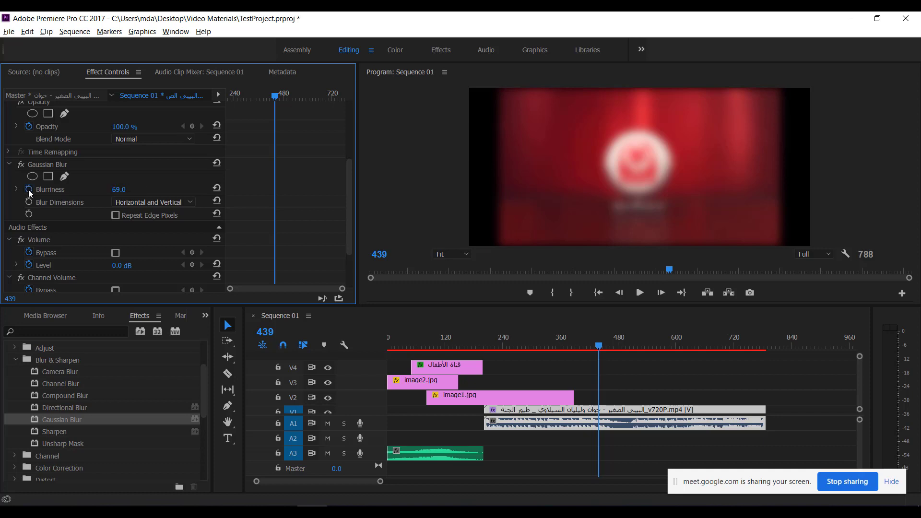
click(120, 196)
text(0)
key(Return)
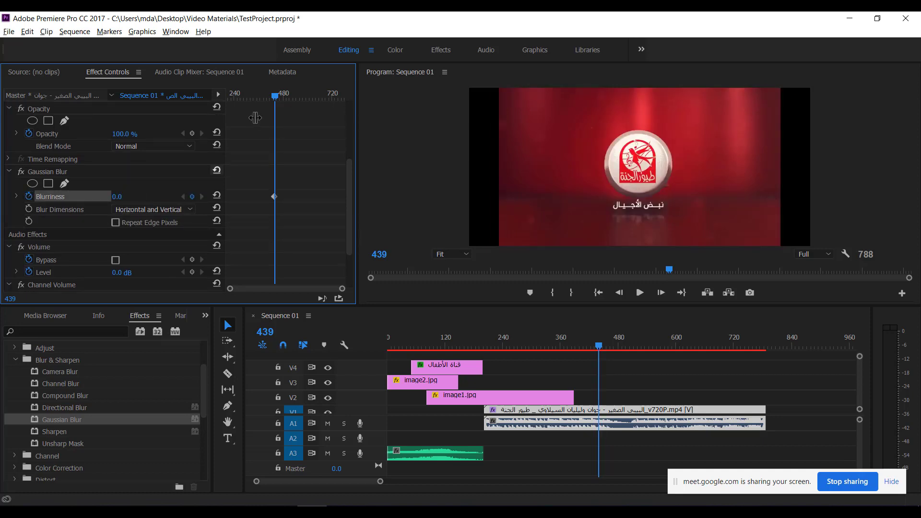
Add a second Blurriness keyframe at frame 471 with a value of 95.
click(281, 96)
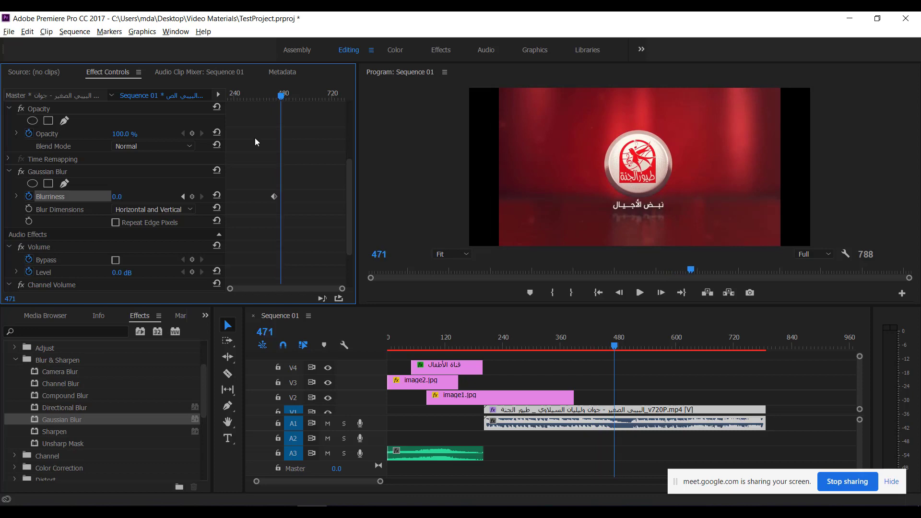
click(117, 196)
text(73)
key(Return)
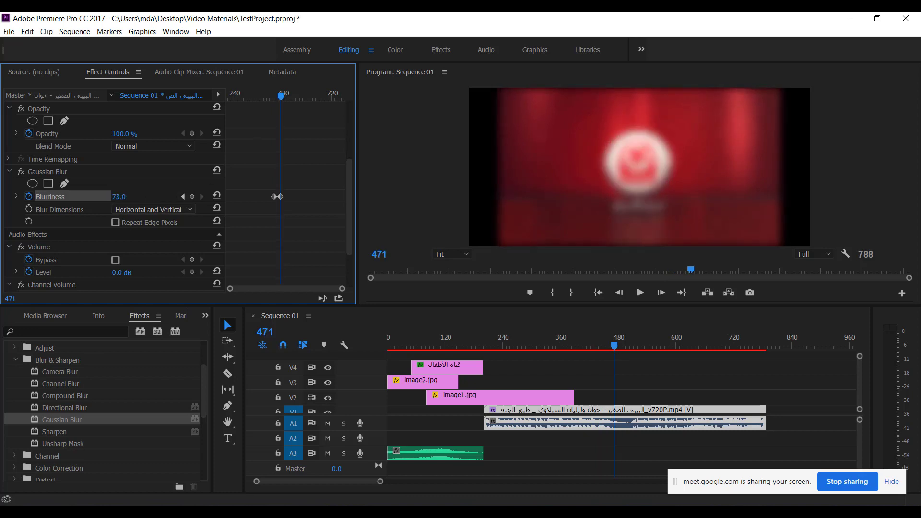
click(119, 197)
text(95)
key(Return)
Add a third Blurriness keyframe at frame 492 with a value of 0.
click(287, 96)
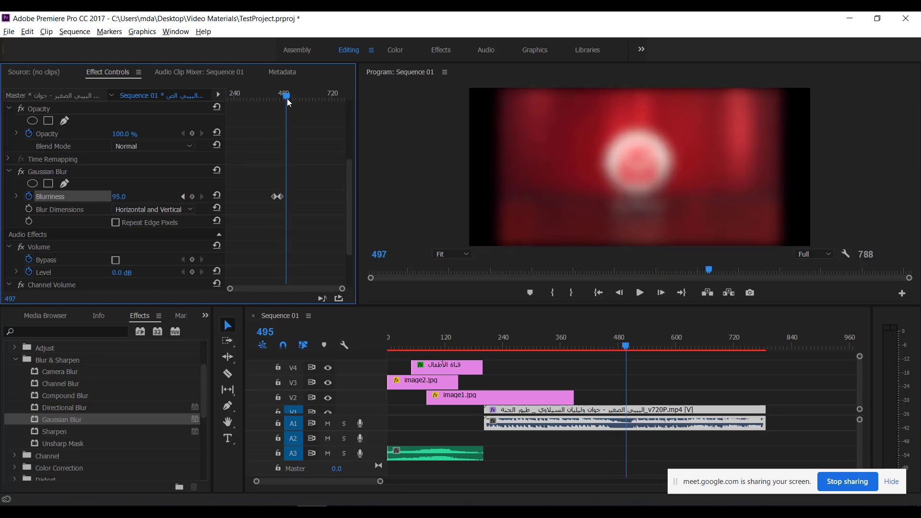
click(118, 197)
text(0)
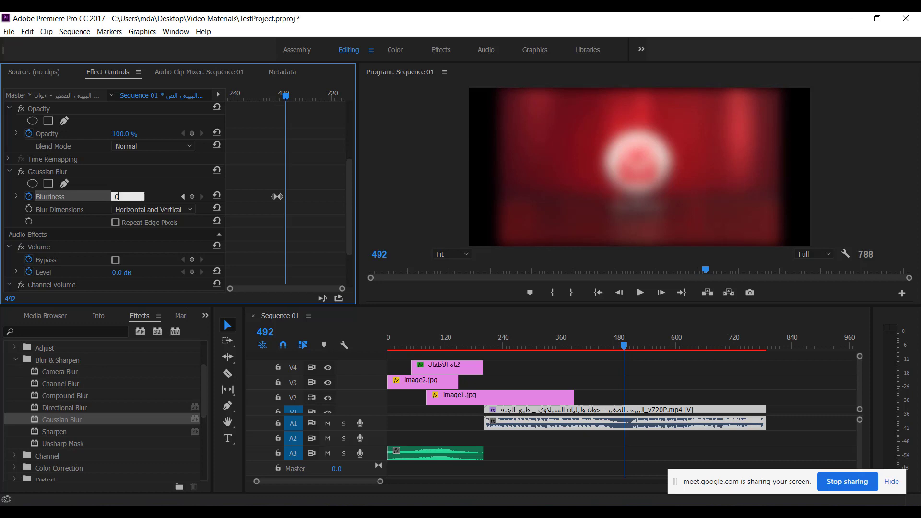
key(Return)
Play the blur animation twice from the first Blurriness keyframe, scrub through it, and return to the first keyframe.
click(184, 197)
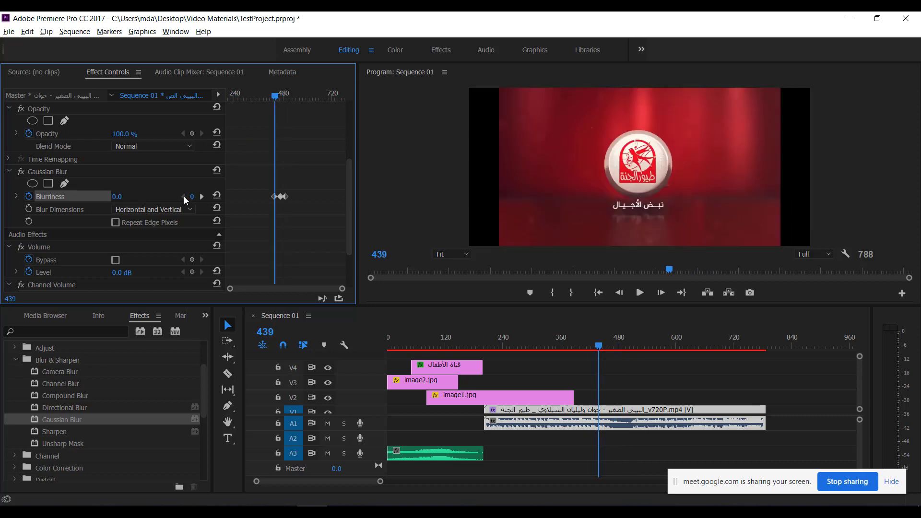
key(space)
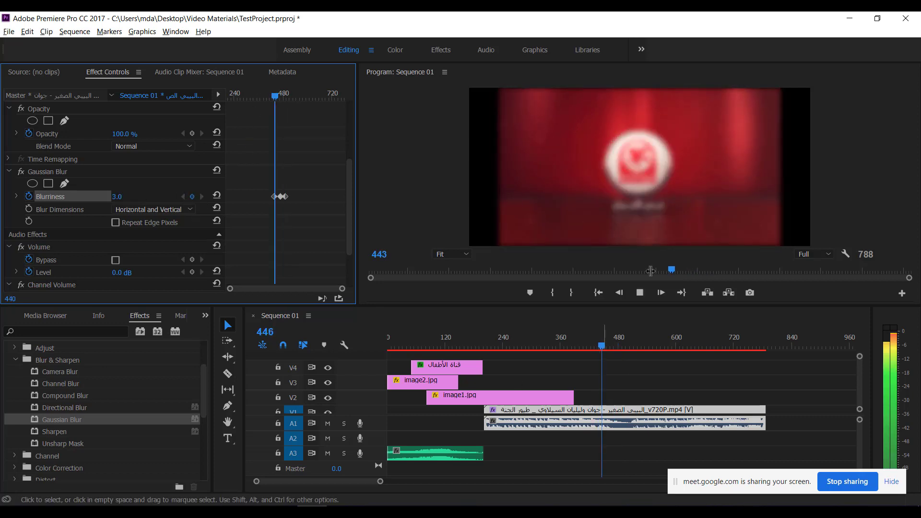
key(space)
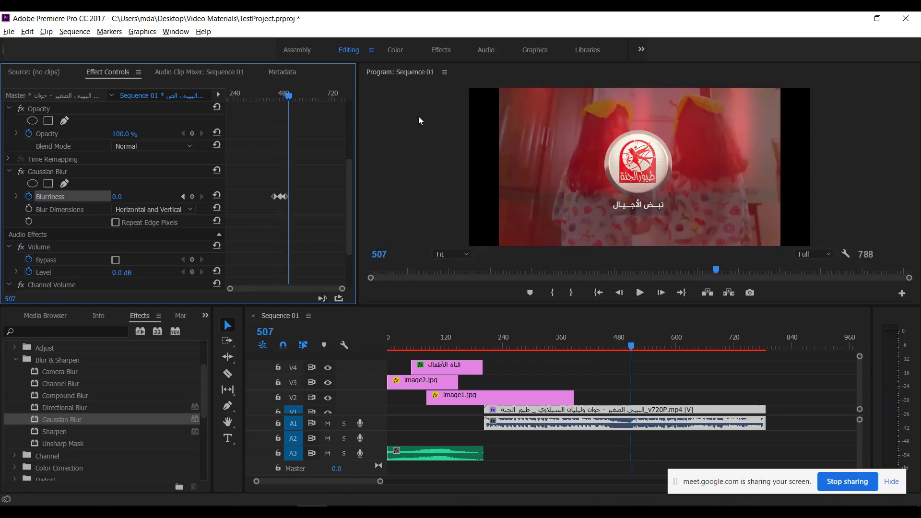
click(182, 197)
key(space)
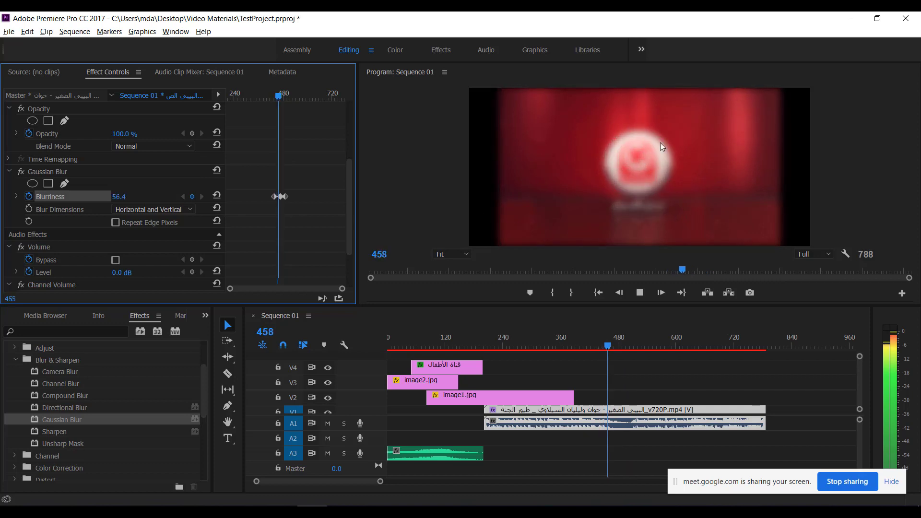
key(space)
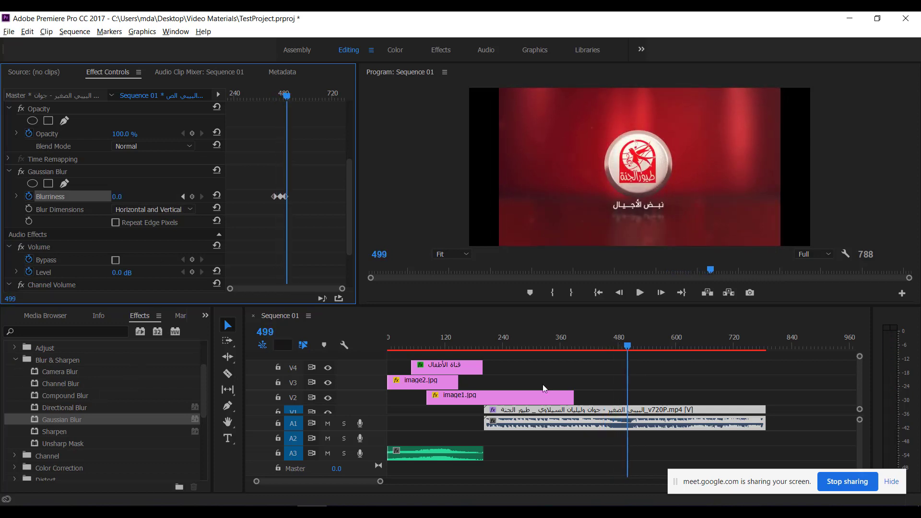
mouse_move(626, 345)
mouse_down()
mouse_move(598, 346)
mouse_move(618, 346)
mouse_up()
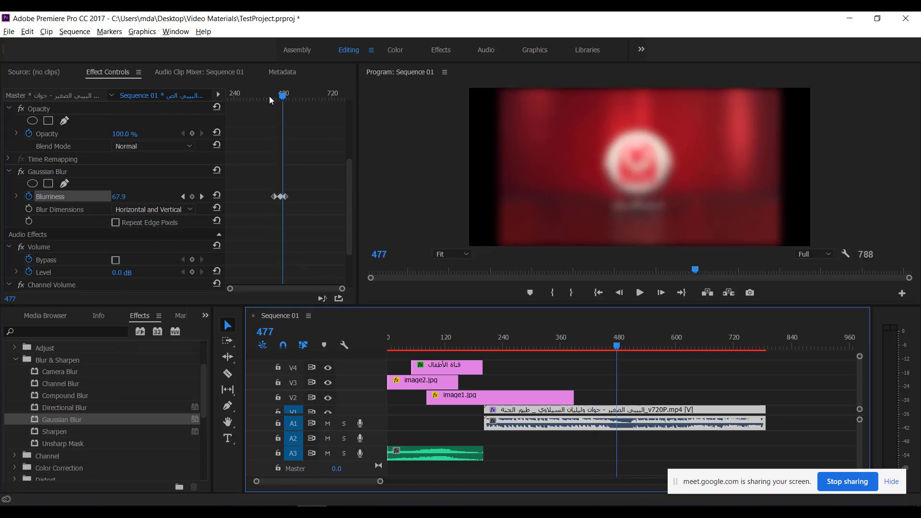
mouse_move(284, 94)
mouse_down()
mouse_move(265, 95)
mouse_move(295, 102)
mouse_move(278, 100)
mouse_up()
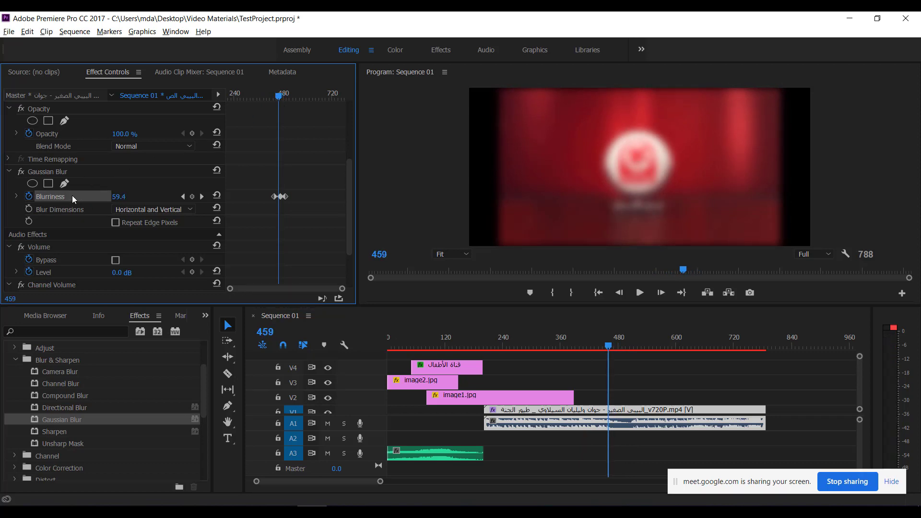
click(182, 197)
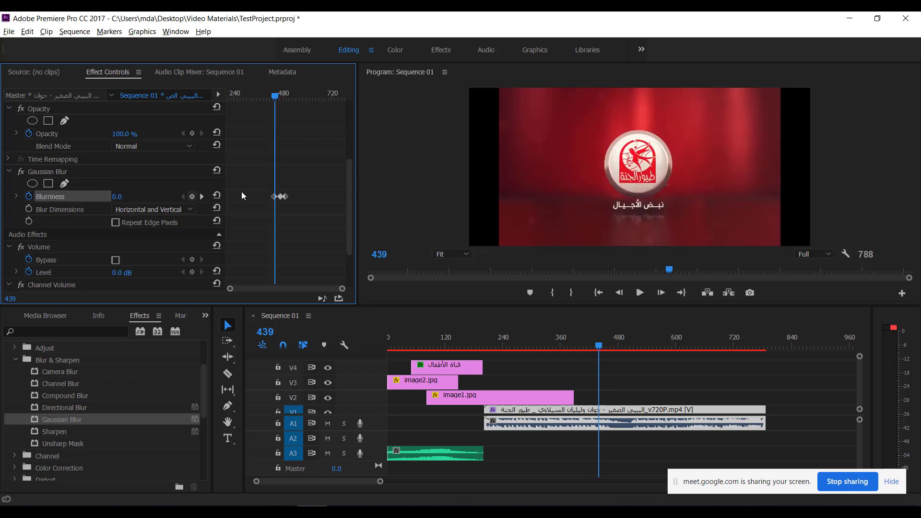
Examine the Blurriness keyframes up close and scrub between the first two to see how the blur changes.
click(275, 197)
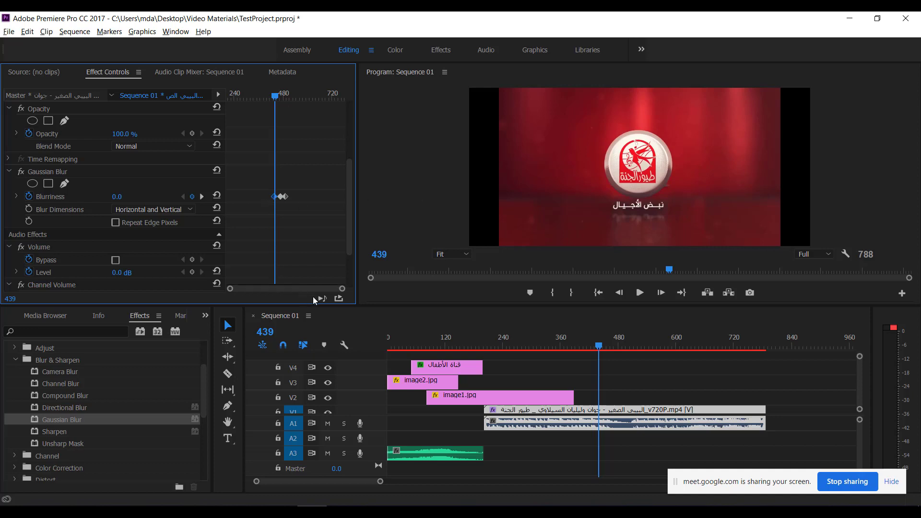
drag(339, 290, 288, 272)
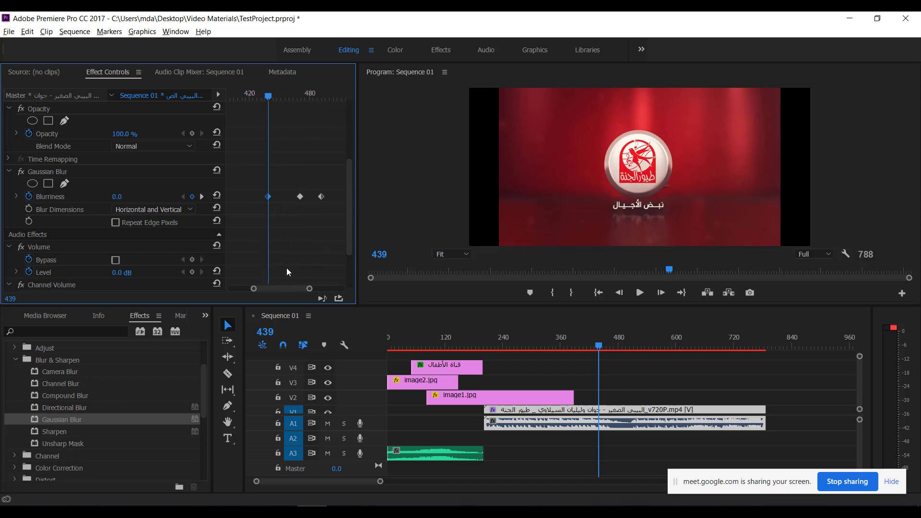
click(269, 197)
click(301, 197)
mouse_move(305, 99)
mouse_down()
mouse_move(266, 96)
mouse_move(303, 98)
mouse_up()
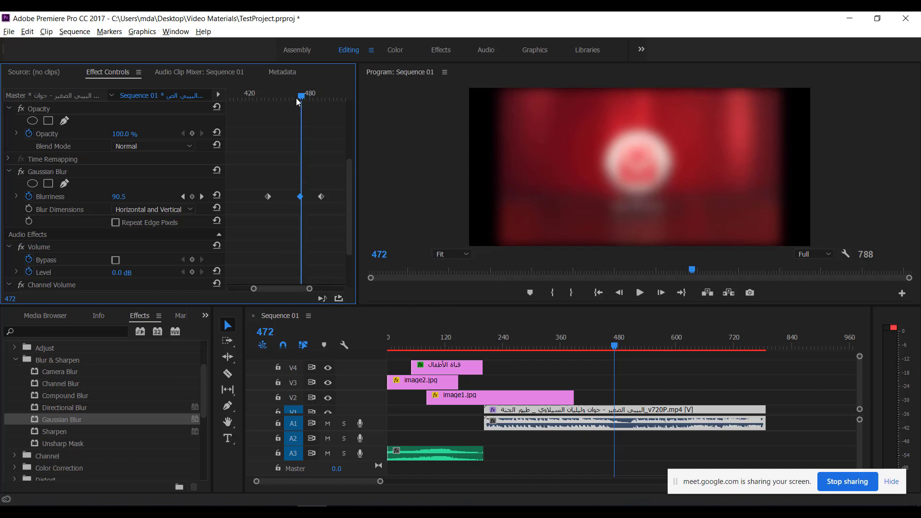
mouse_move(301, 98)
mouse_down()
mouse_move(279, 102)
mouse_move(296, 105)
mouse_up()
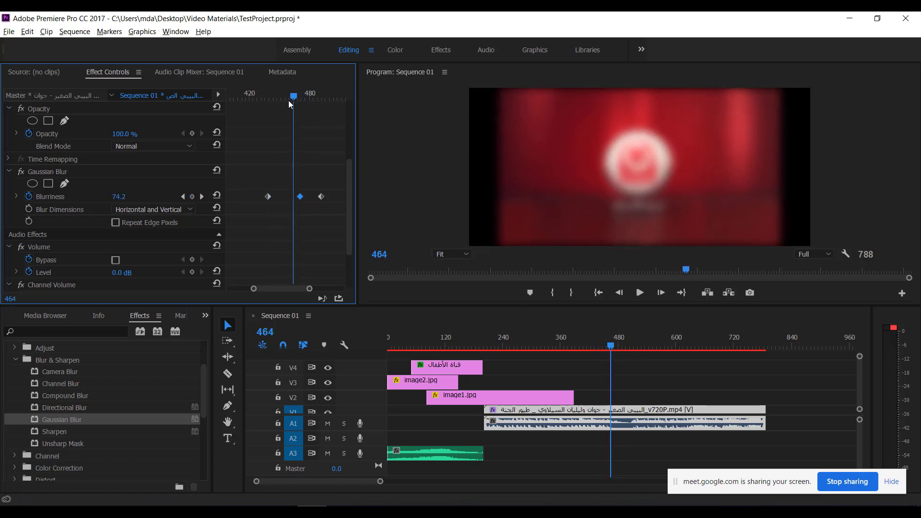
click(268, 99)
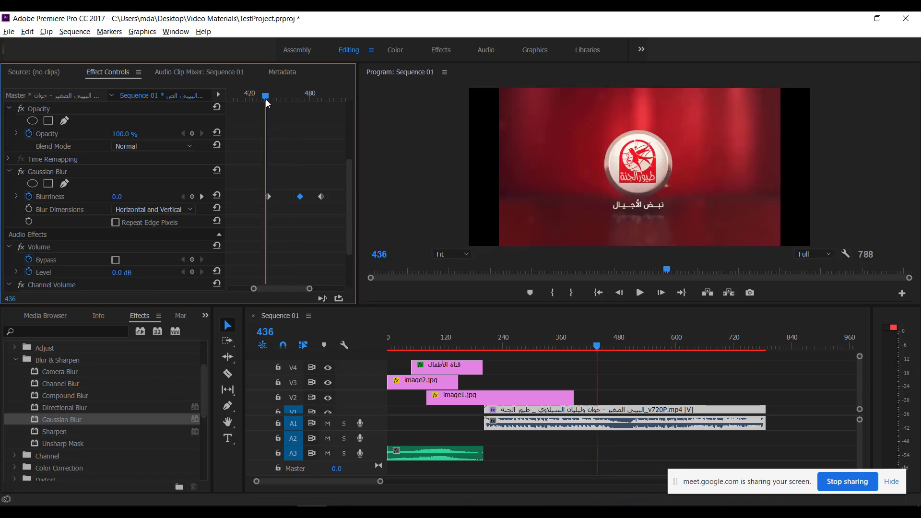
Jump back and forth between the first and second Blurriness keyframes to compare the unblurred and blurred frames.
click(202, 196)
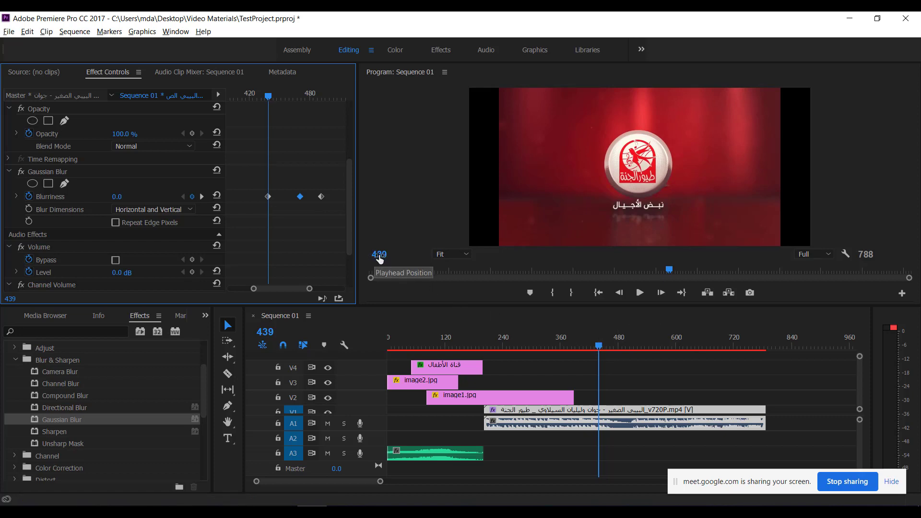
click(202, 197)
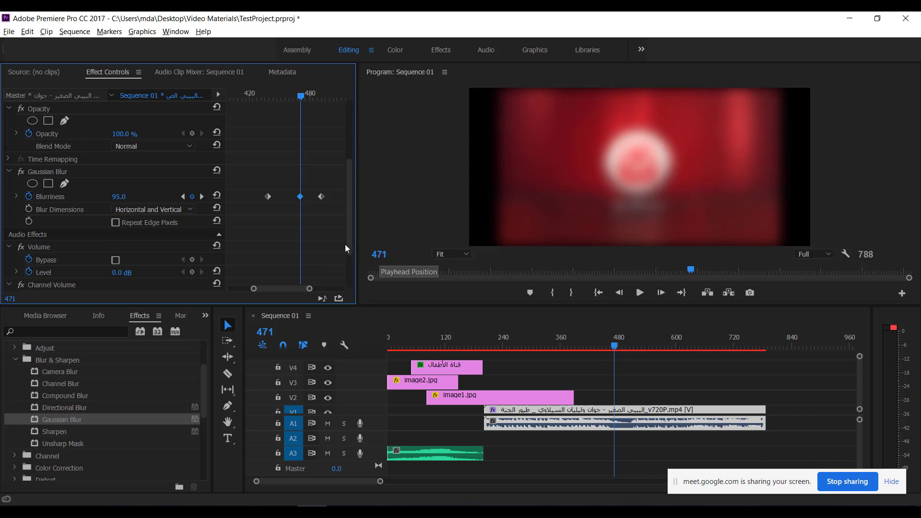
click(183, 197)
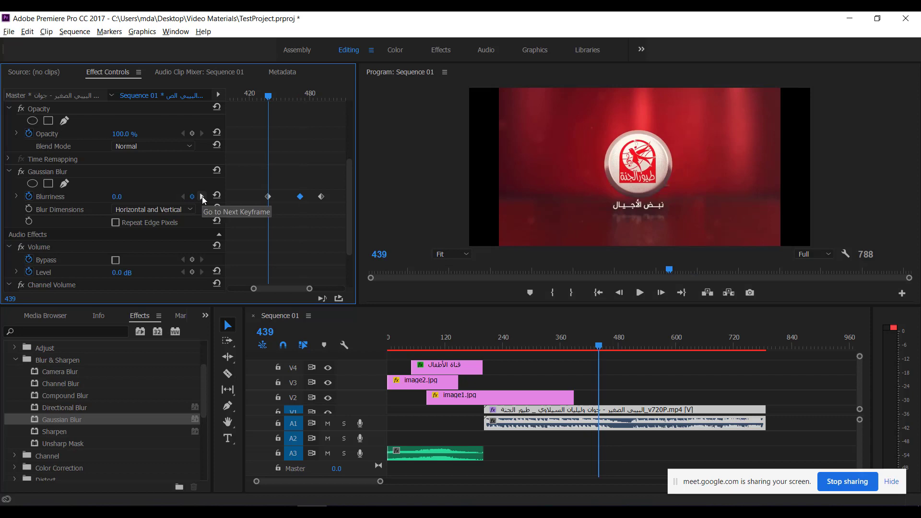
click(203, 197)
click(183, 197)
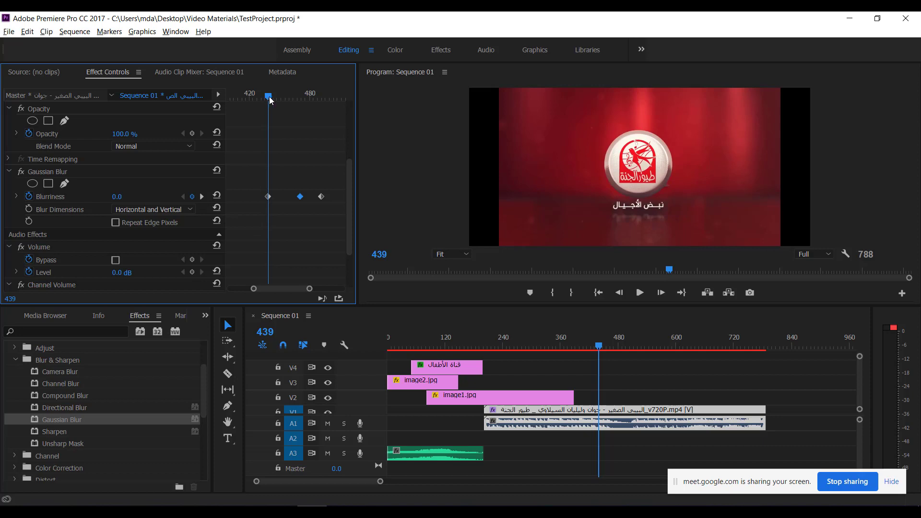
Scrub gradually from the first toward the second Blurriness keyframe to examine the in-between values, and return to the first keyframe.
drag(271, 101, 282, 100)
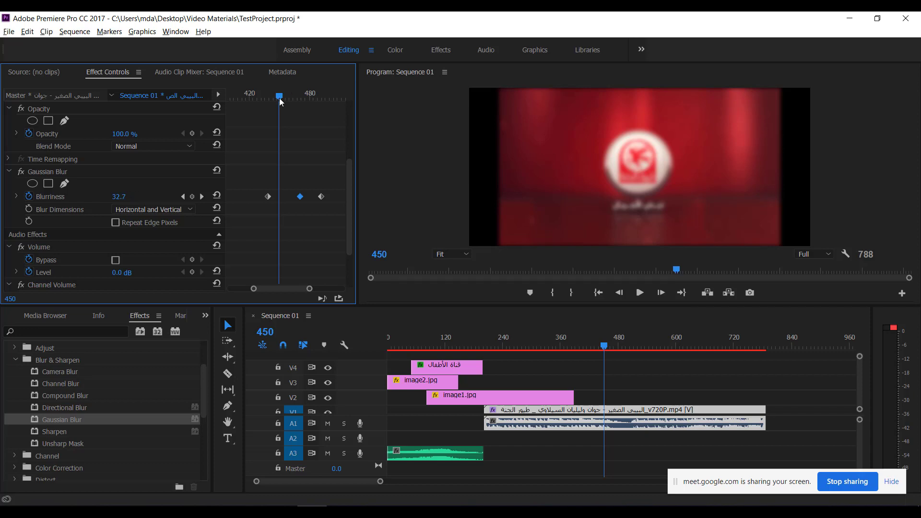
drag(281, 100, 290, 98)
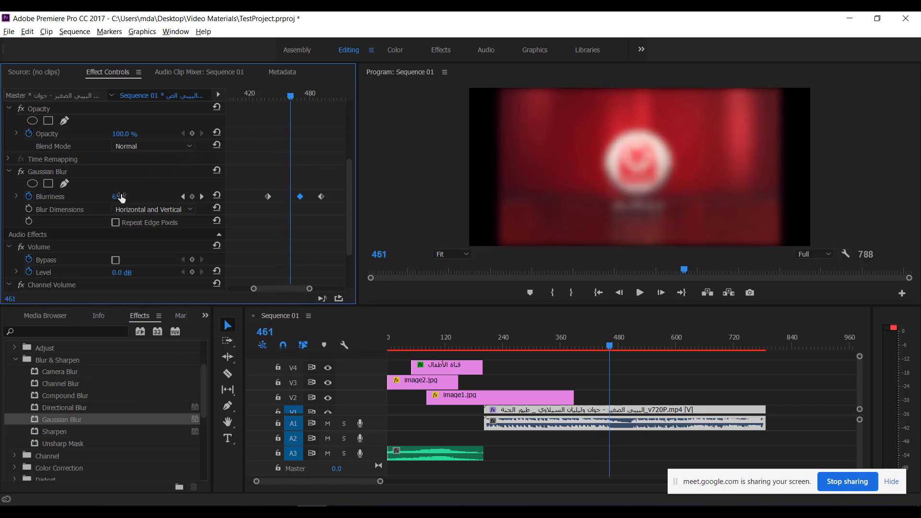
drag(294, 98, 299, 98)
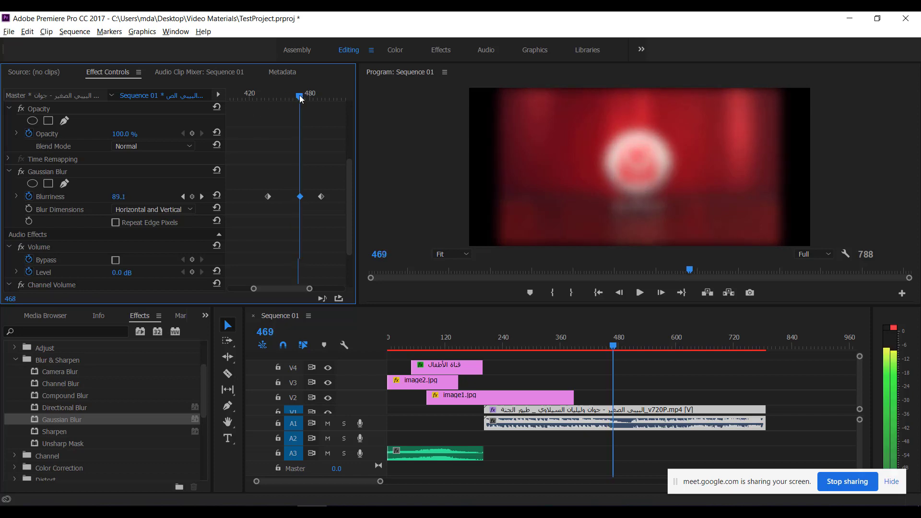
click(183, 196)
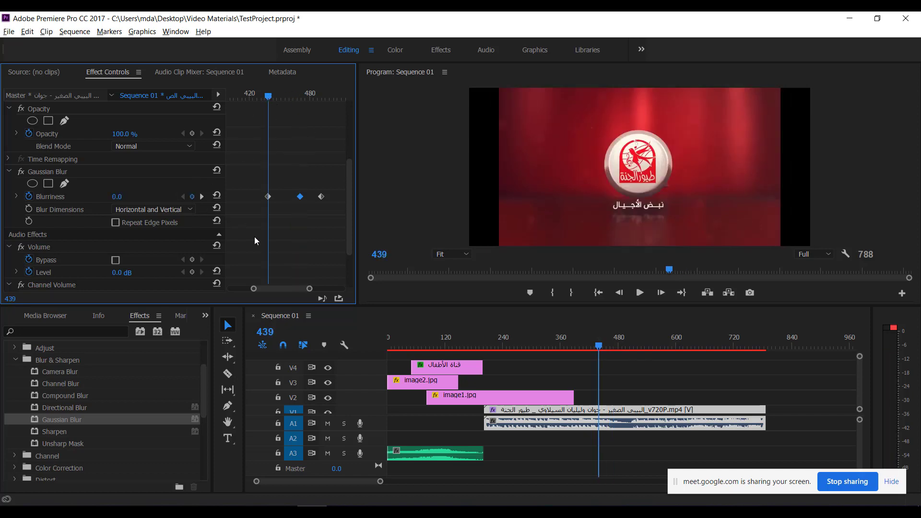
Play the blur animation twice from around the first Blurriness keyframe, stopping each time past the third keyframe.
click(640, 293)
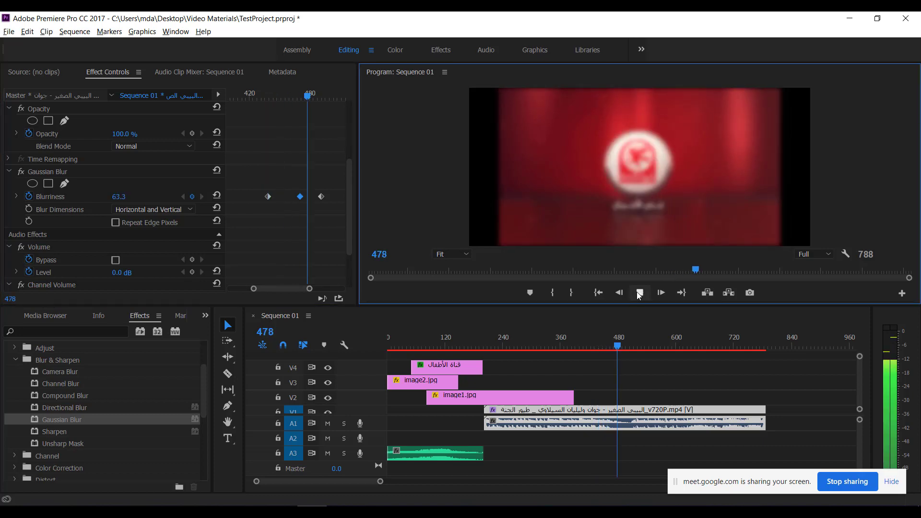
click(639, 293)
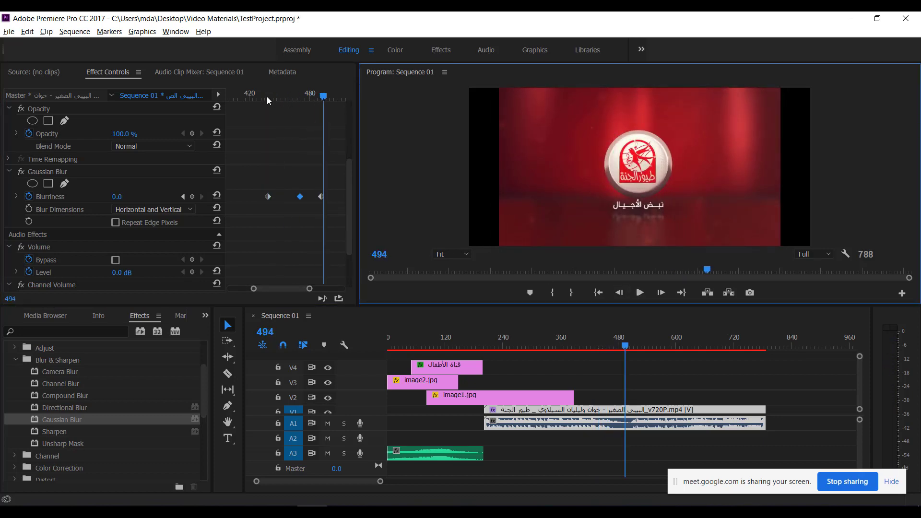
drag(267, 96, 301, 96)
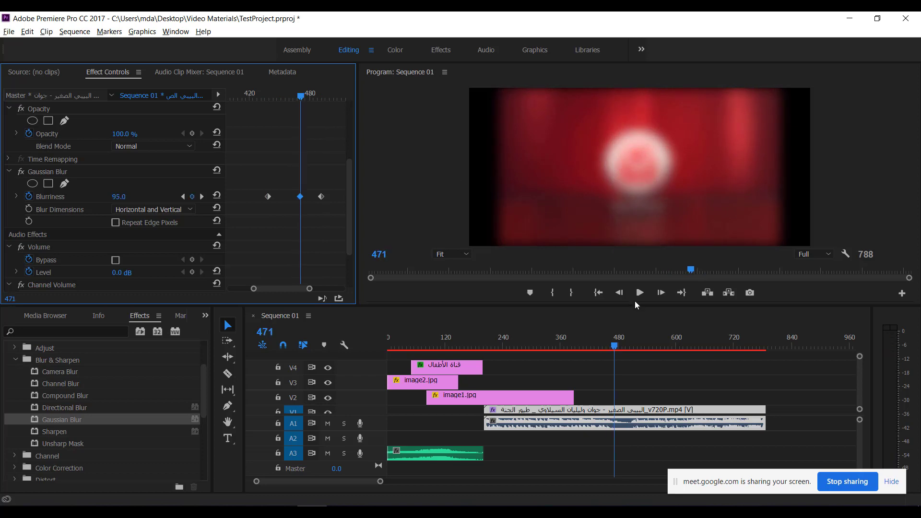
click(267, 99)
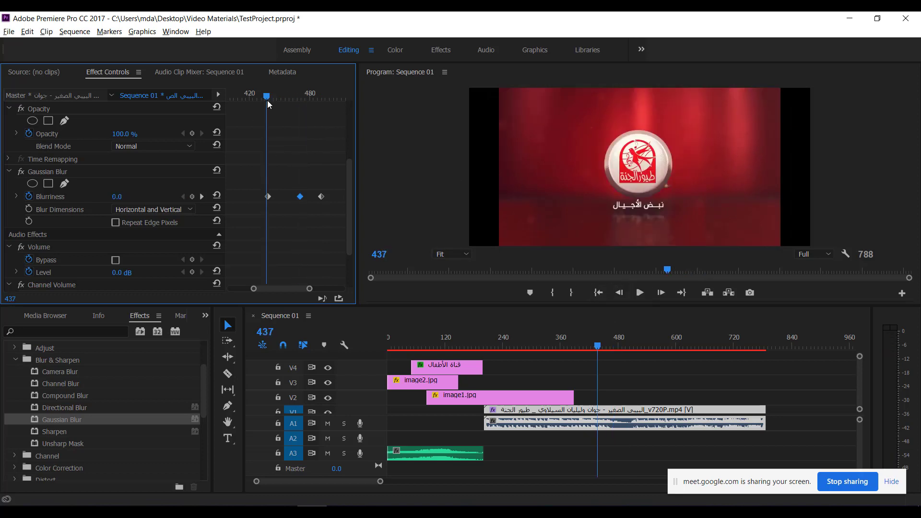
click(642, 295)
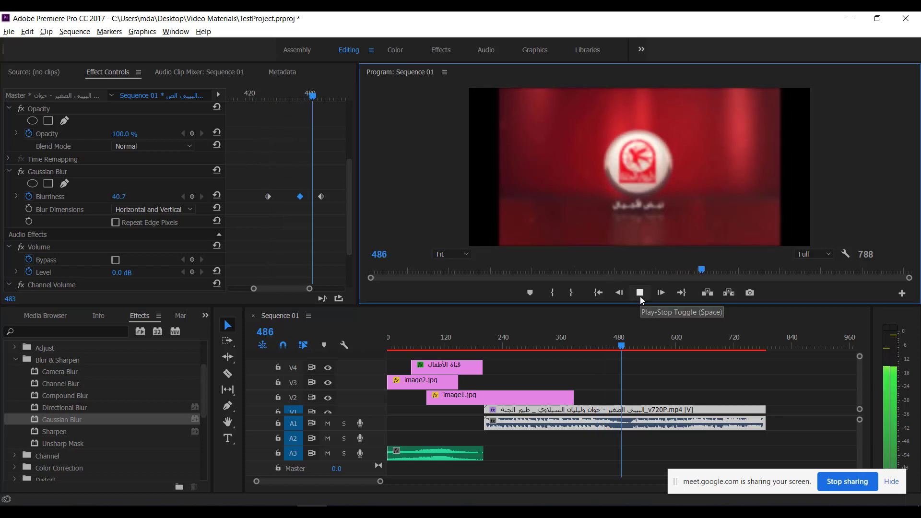
click(640, 293)
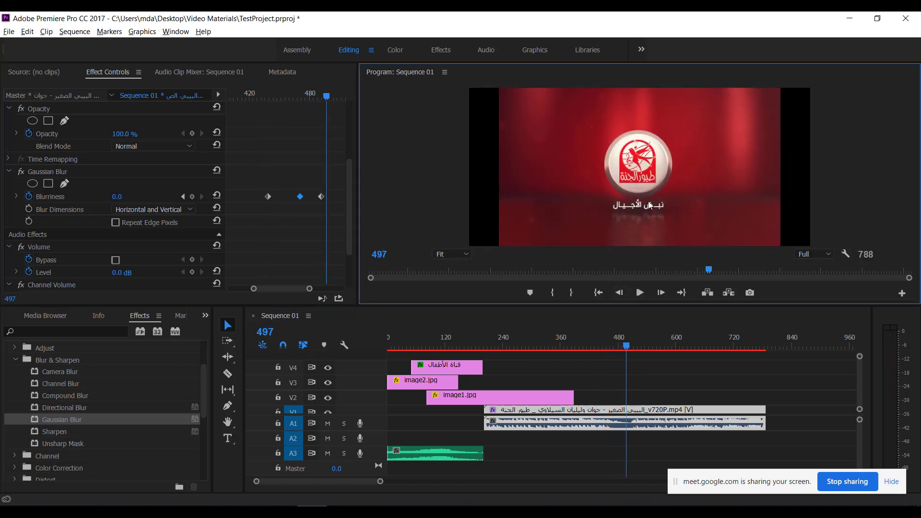
Delete Gaussian Blur from the V1 clip and apply the Color Replace effect from the Image Control category instead.
click(16, 361)
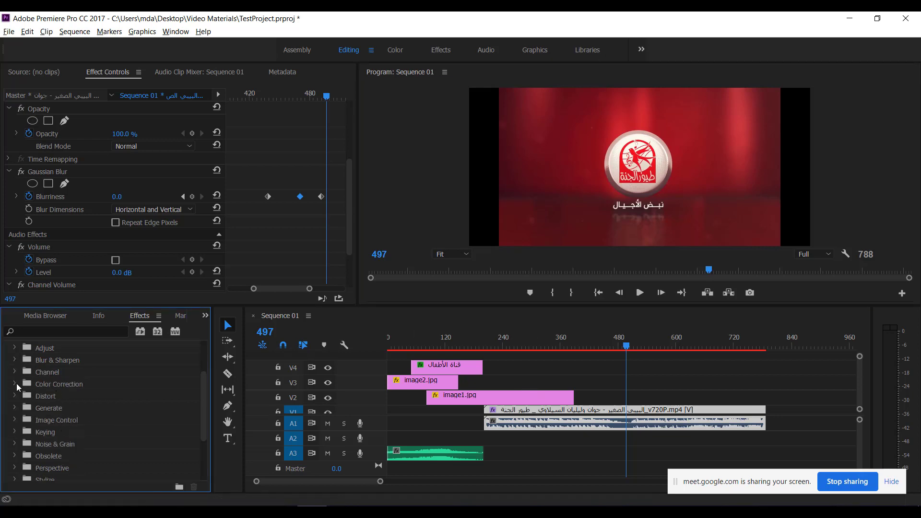
scroll(17, 403, down, 3)
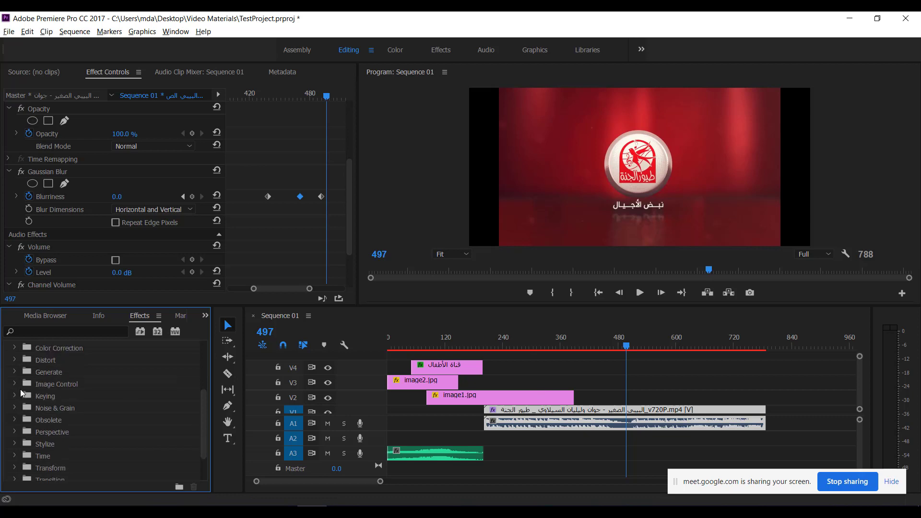
scroll(18, 413, up, 2)
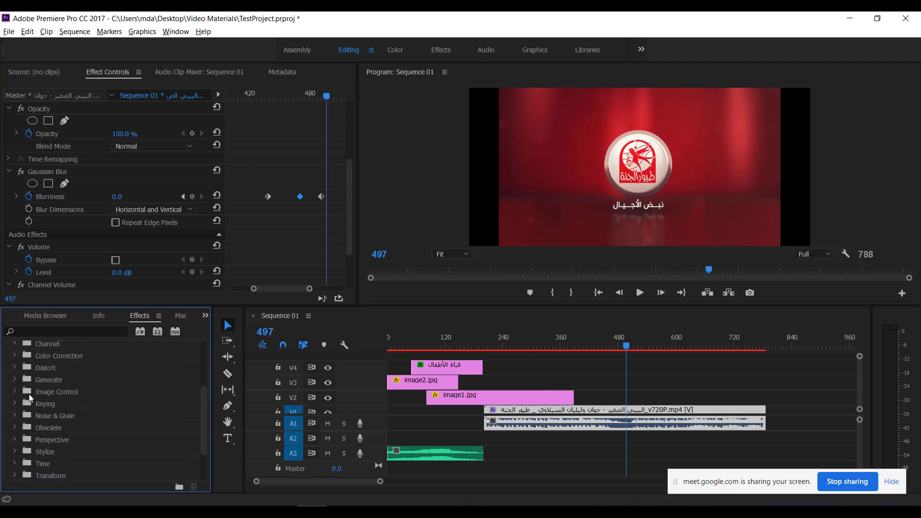
click(14, 392)
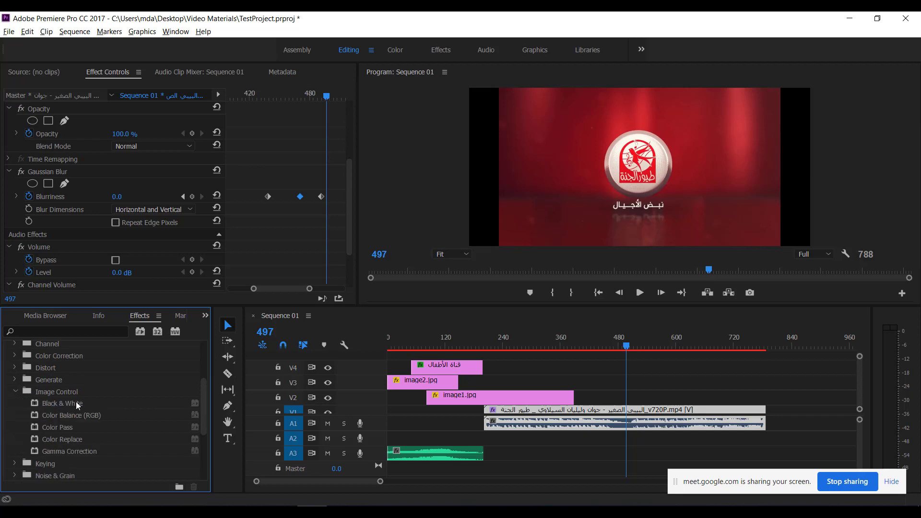
click(74, 428)
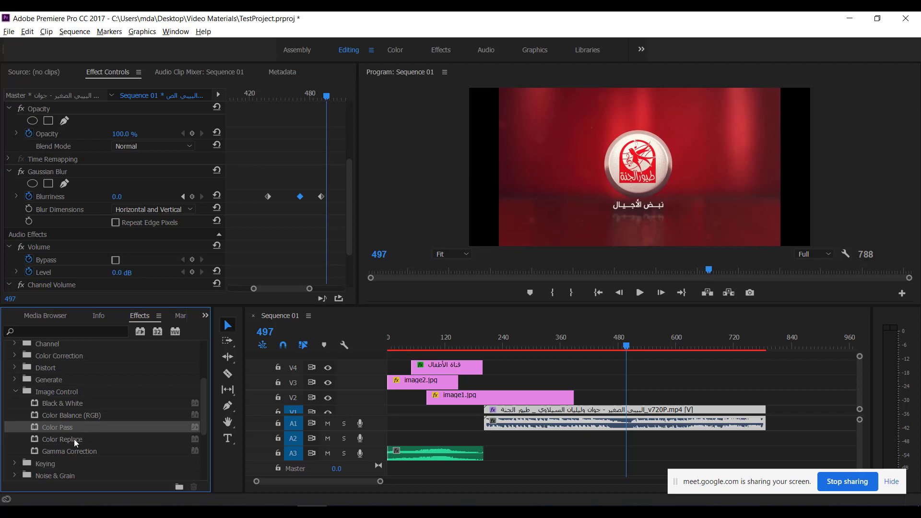
click(72, 440)
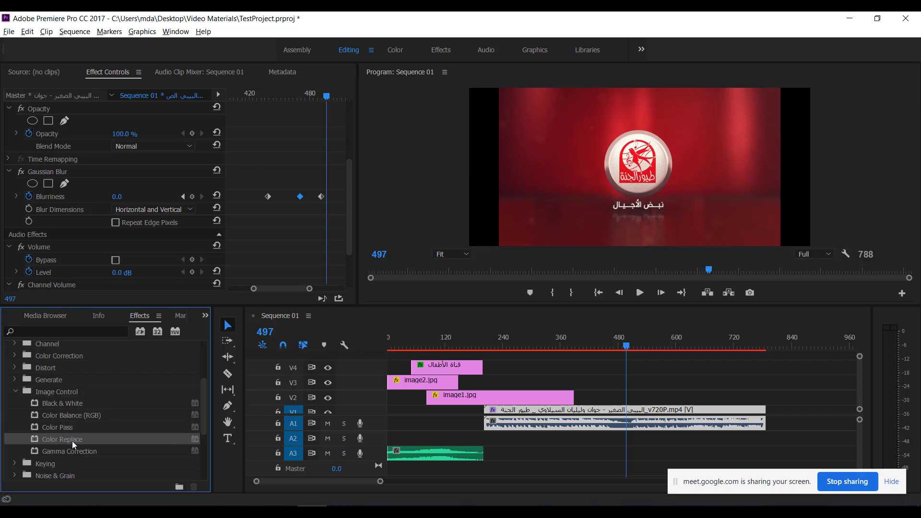
click(65, 172)
key(Delete)
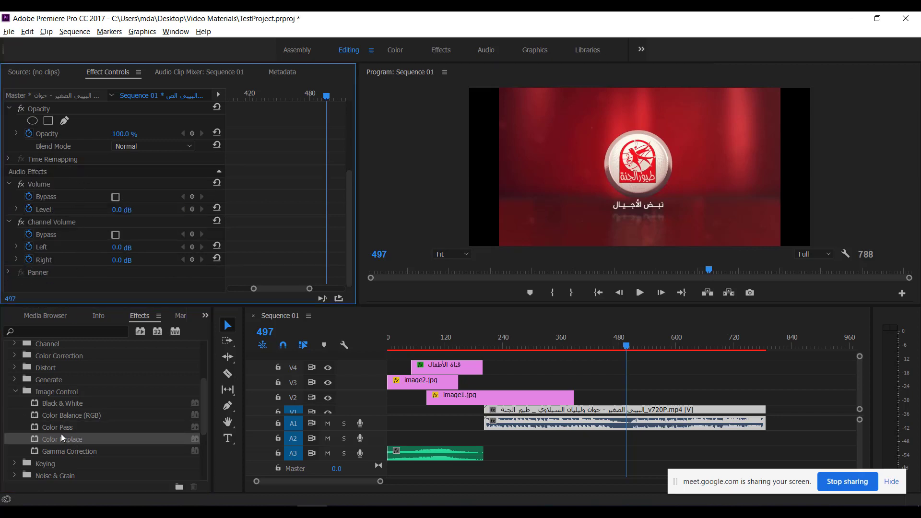
drag(64, 440, 643, 409)
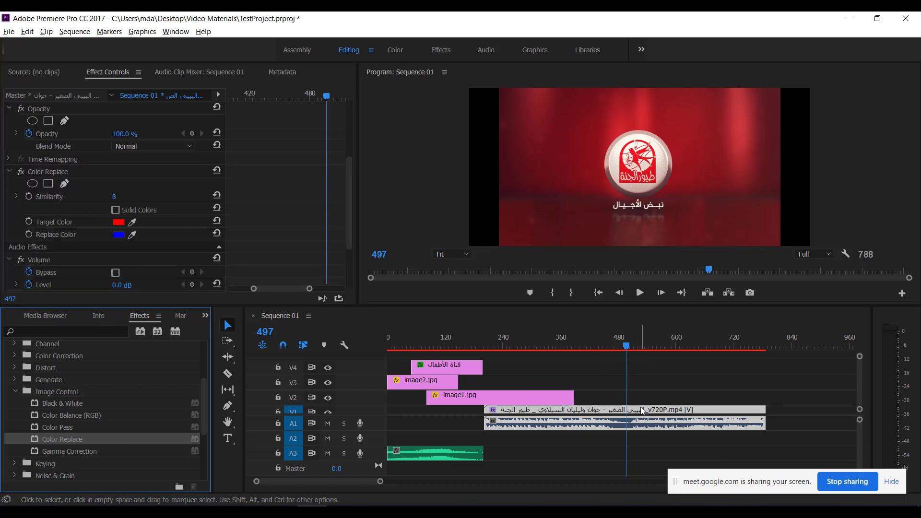
Sample the red backdrop above the logo as Color Replace's Target Color and check the effect at other points in the clip.
click(132, 222)
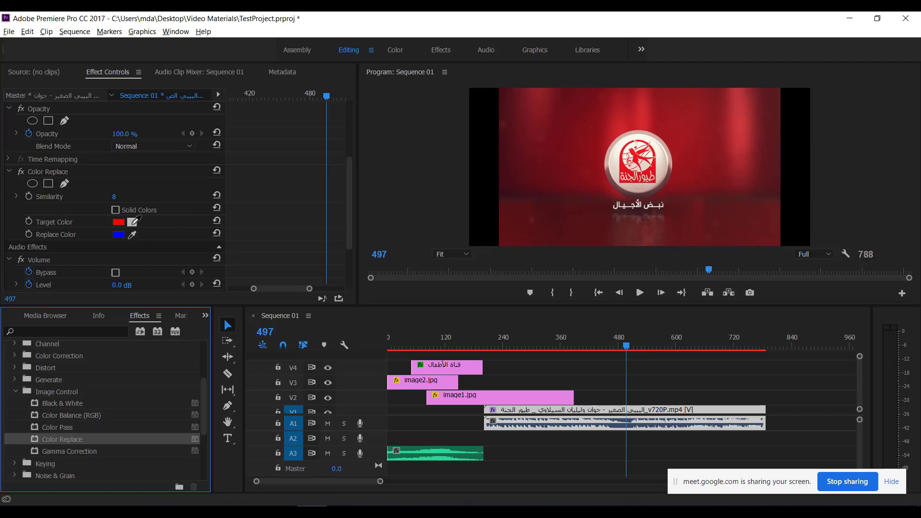
click(624, 108)
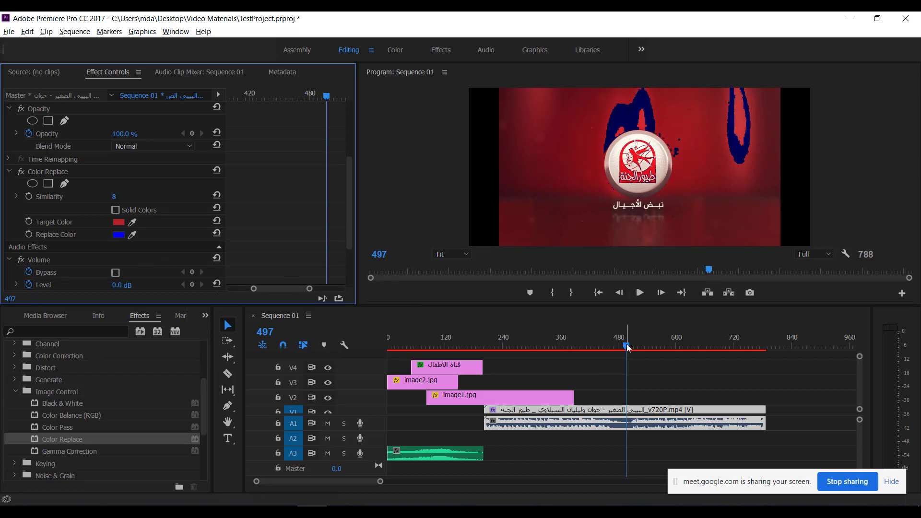
drag(627, 346, 747, 348)
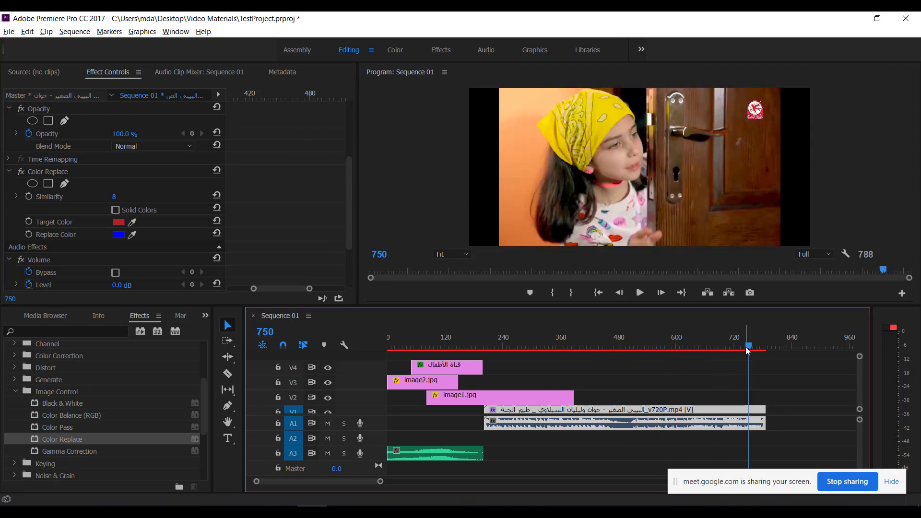
click(664, 347)
click(619, 346)
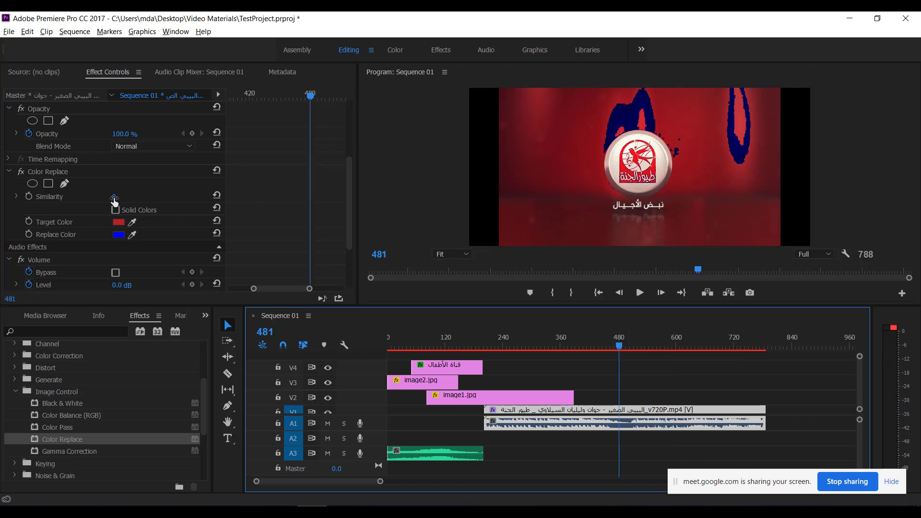
Set Color Replace's Similarity to 53 and play the clip from frame 441 to preview the replacement.
drag(114, 201, 136, 201)
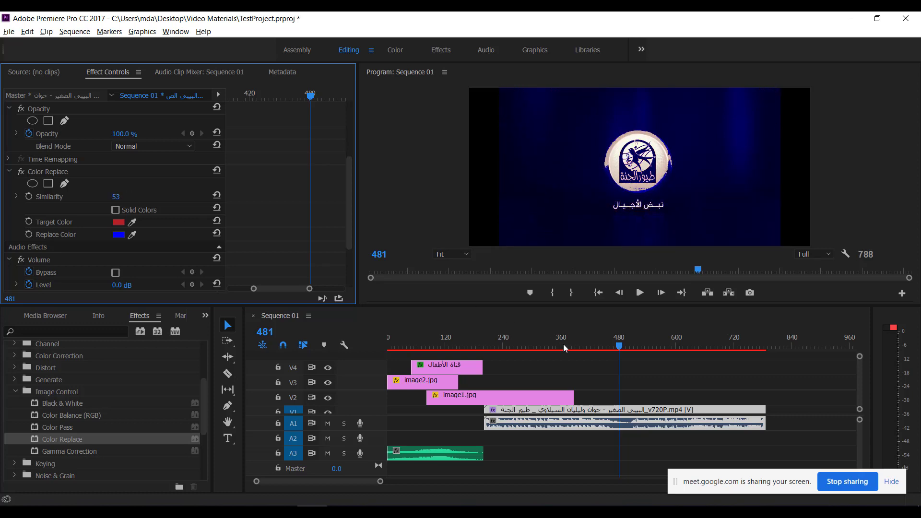
drag(621, 344, 599, 344)
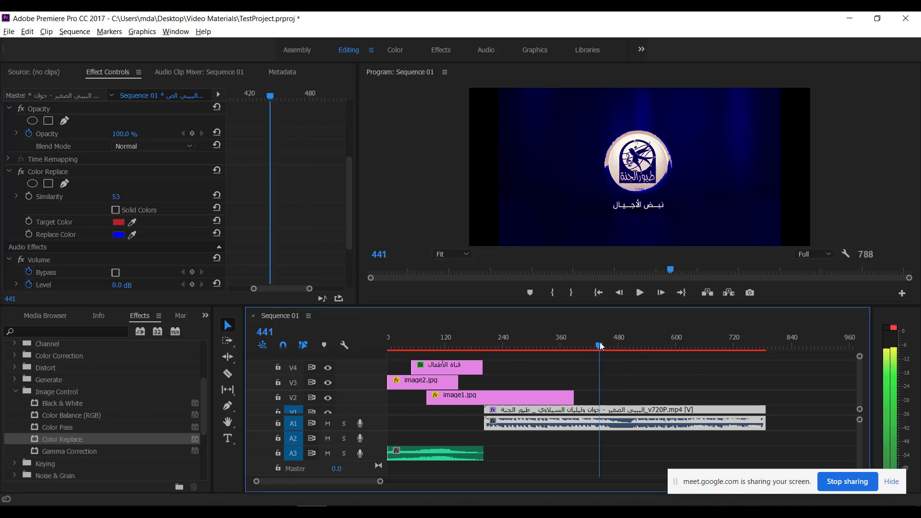
key(space)
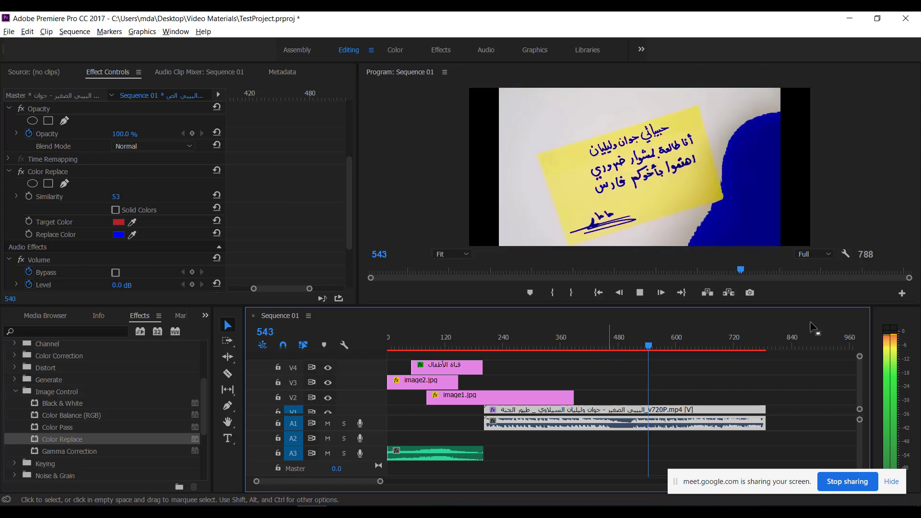
key(space)
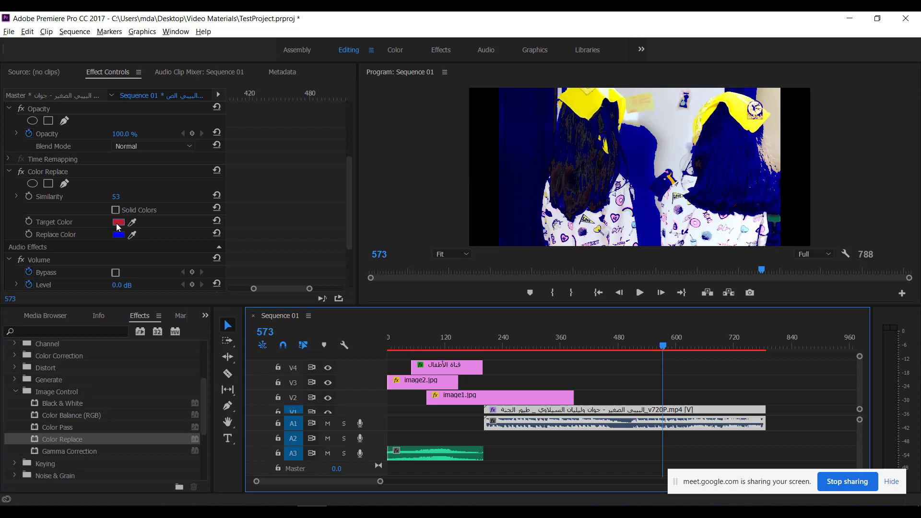
Set Color Replace's Similarity to 0.
click(115, 197)
text(0)
key(Return)
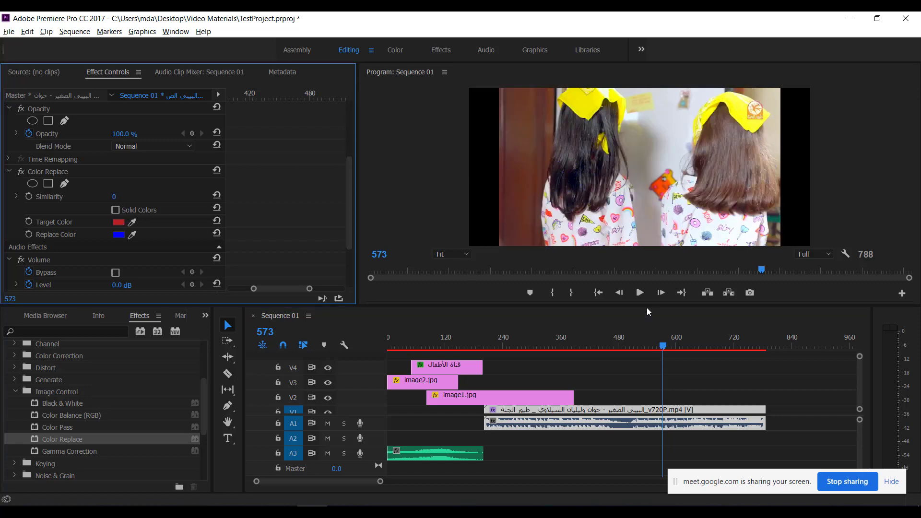
At frame 463, resample the red backdrop above the logo as the Target Color and set Similarity to 11.
drag(654, 351, 611, 345)
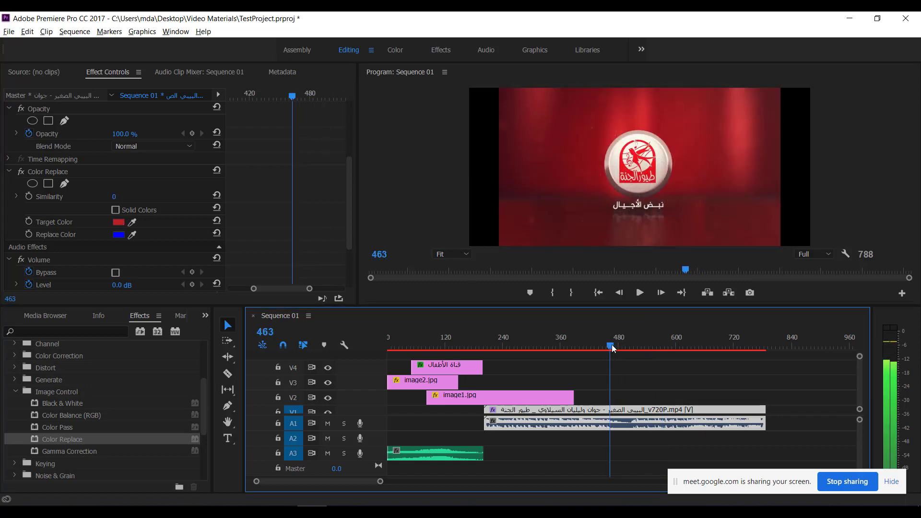
click(132, 221)
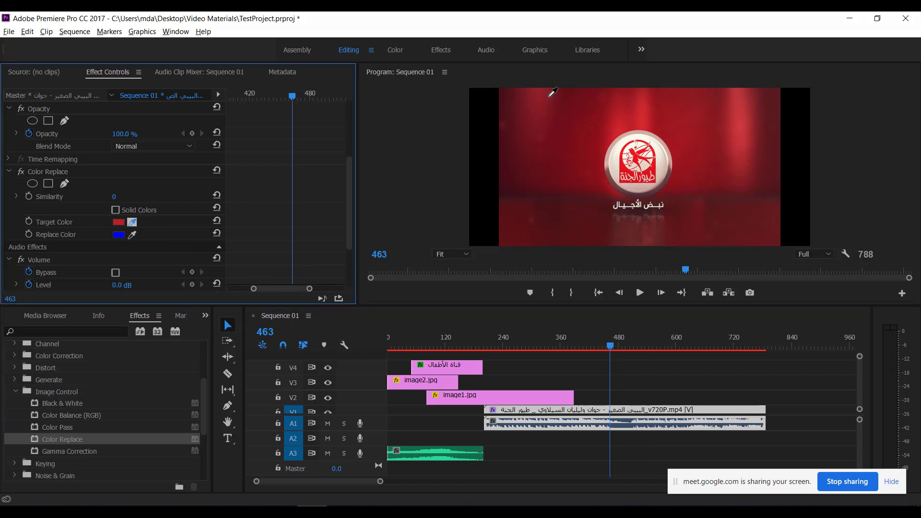
click(628, 108)
drag(114, 196, 119, 197)
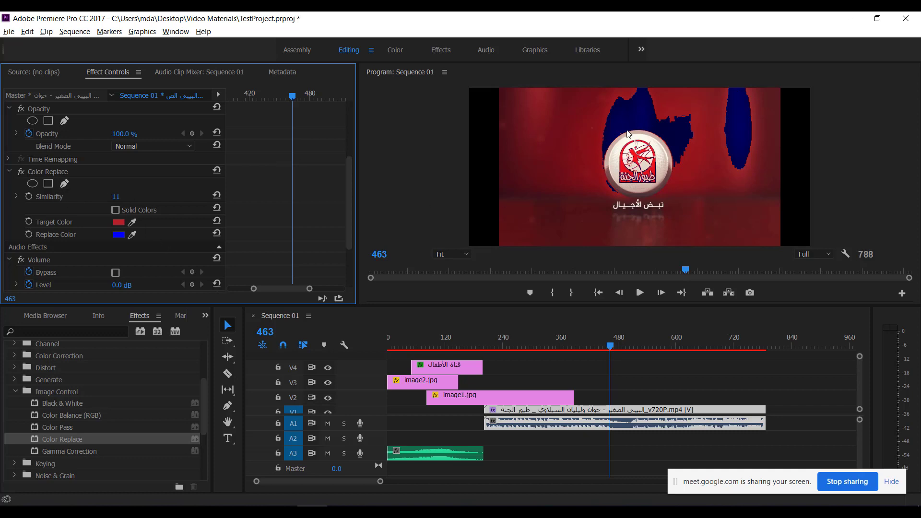
View Color Replace's Target Color in the color picker without changing it, and remove the Color Replace effect from the V1 clip.
click(118, 222)
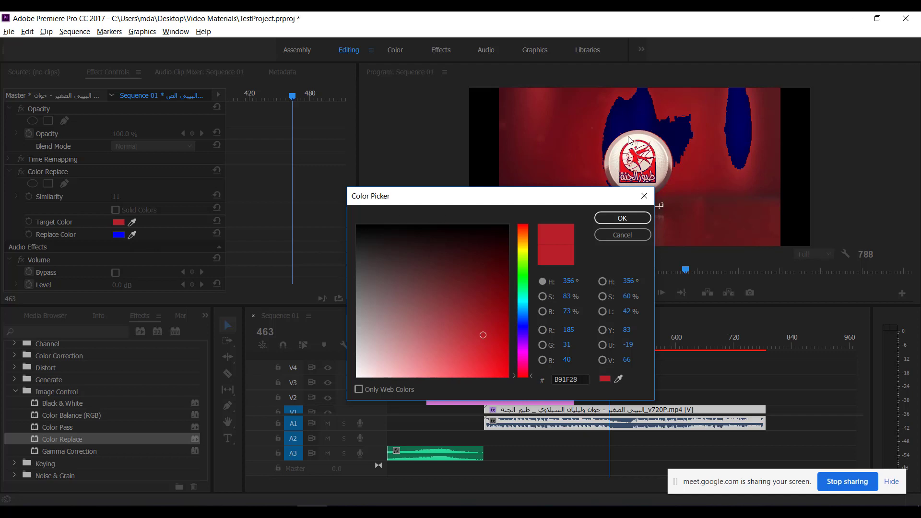
click(622, 234)
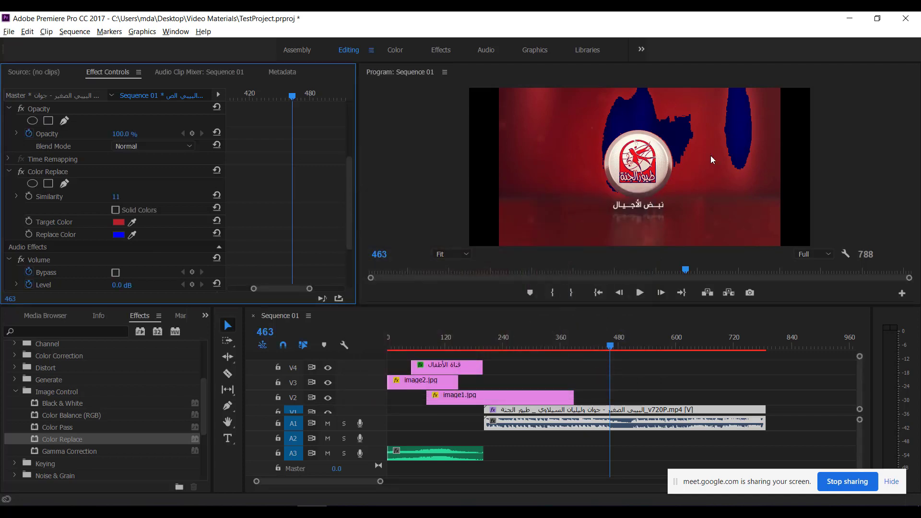
click(48, 173)
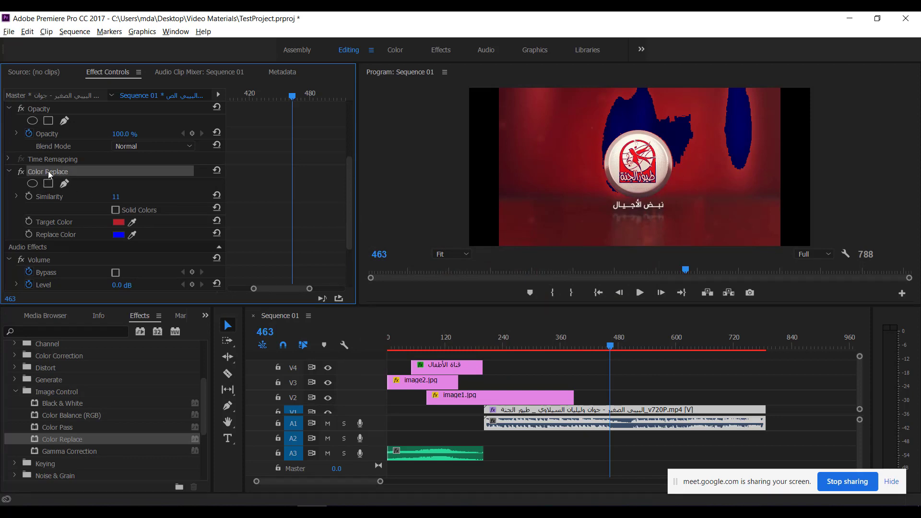
key(Delete)
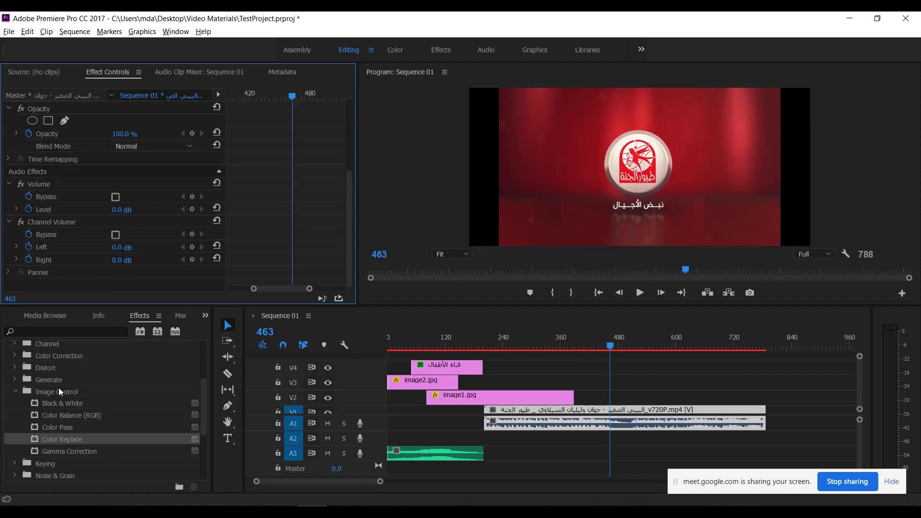
Apply the Twirl effect from the Distort category to the V1 clip.
click(15, 368)
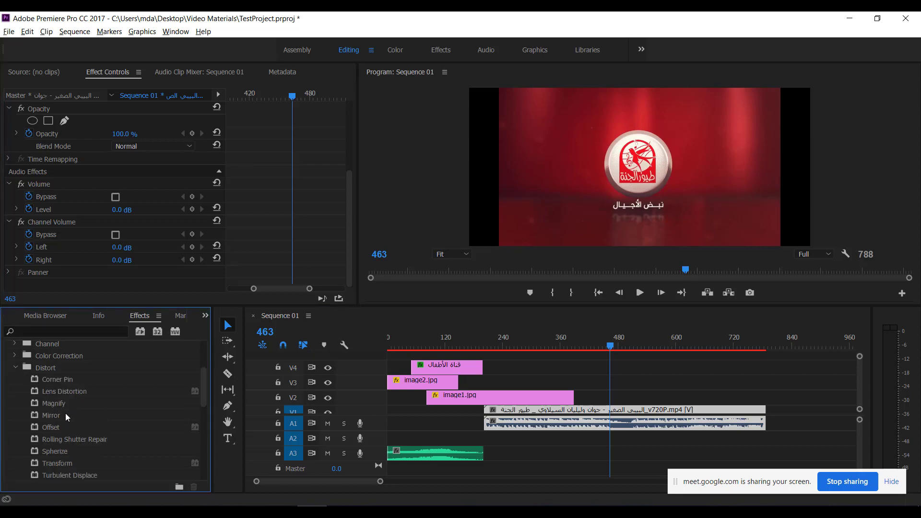
scroll(65, 414, down, 1)
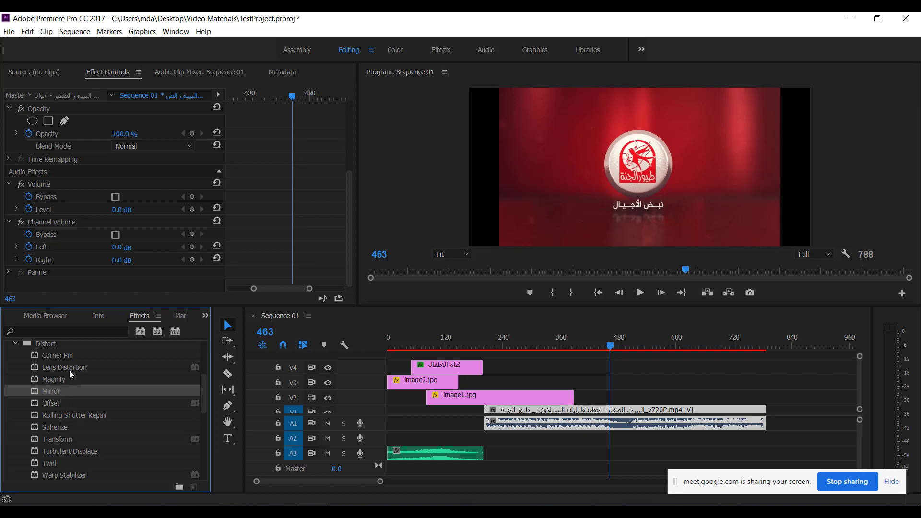
scroll(48, 407, up, 1)
scroll(51, 432, down, 1)
drag(60, 465, 682, 413)
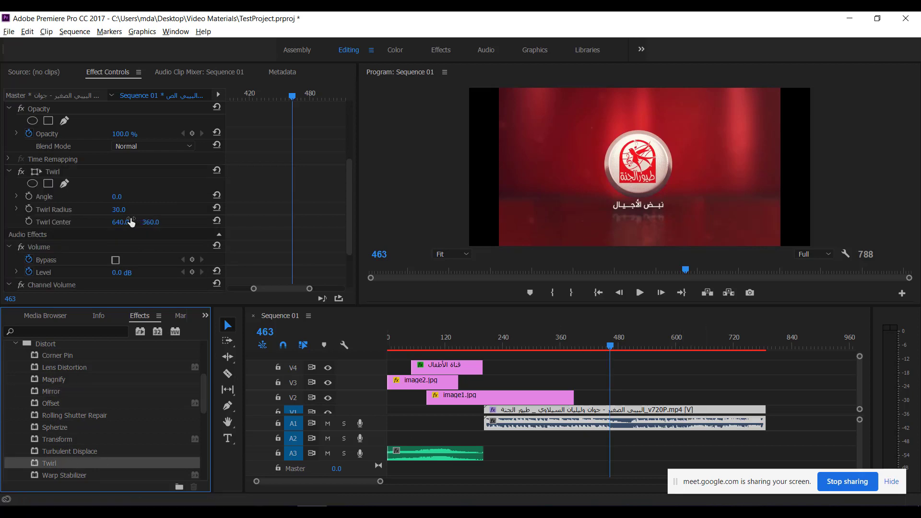
Set Twirl's Angle to 2x188.0° and preview the distortion at frame 613.
click(117, 197)
text(50)
key(Return)
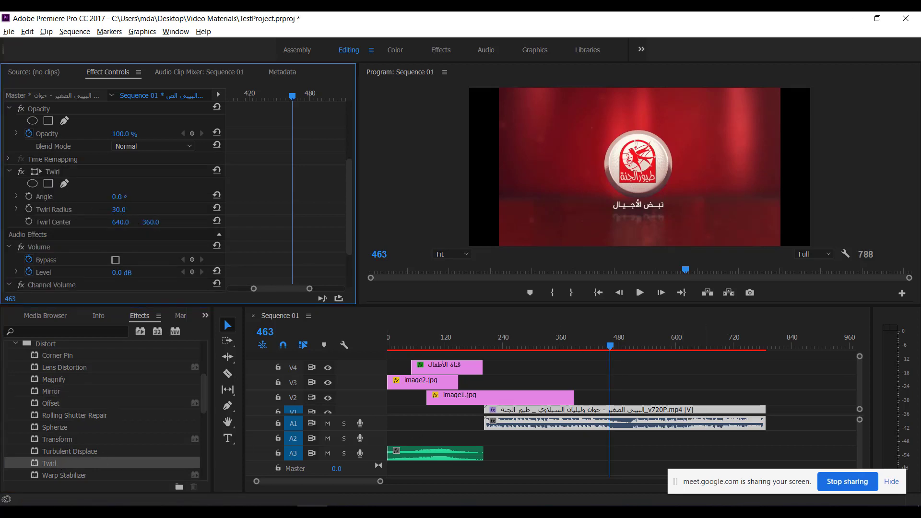
drag(117, 197, 543, 197)
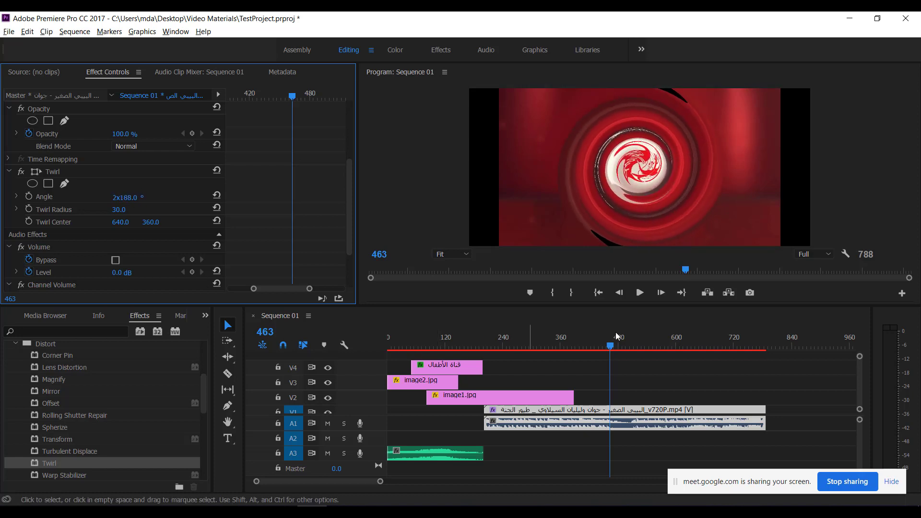
drag(611, 349, 683, 350)
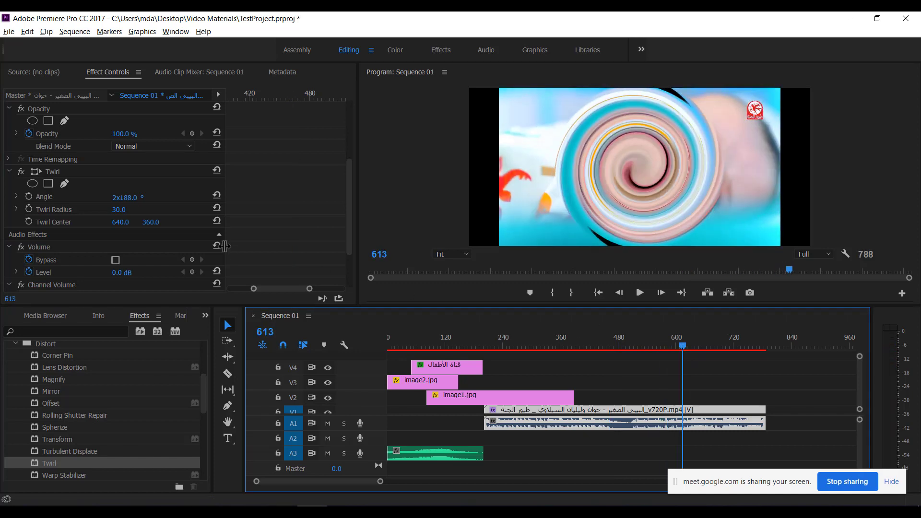
Remove the Twirl effect from the V1 clip and collapse the Distort effects category.
click(66, 174)
key(Delete)
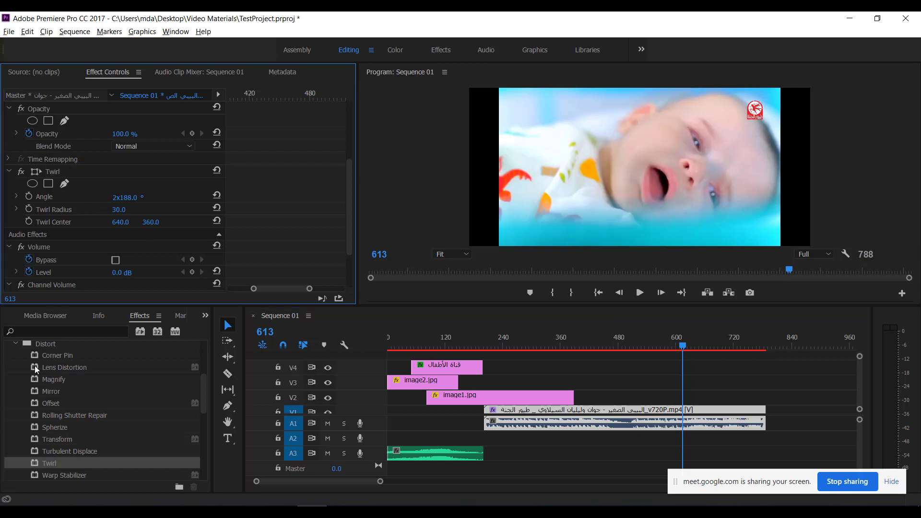
scroll(41, 383, up, 3)
click(16, 381)
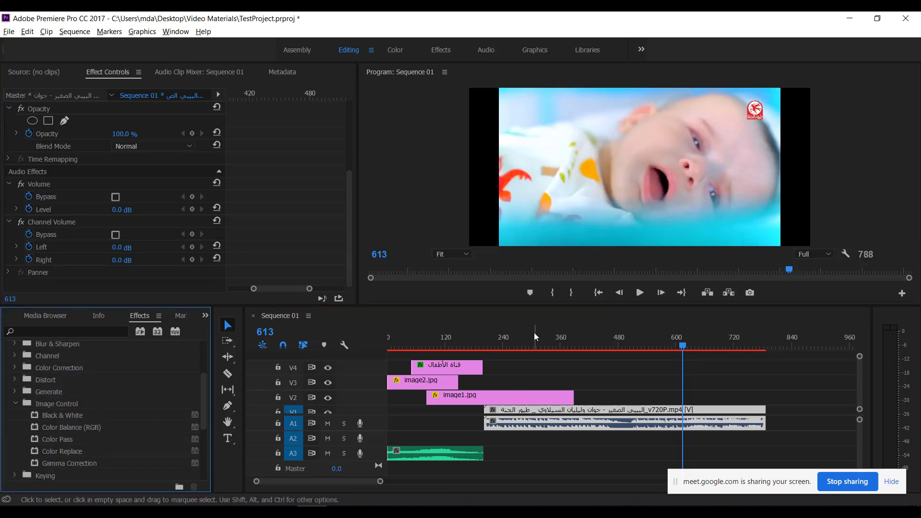
At frame 21, apply the Equalize effect from the Color Correction category to image2.jpg on V3.
click(398, 345)
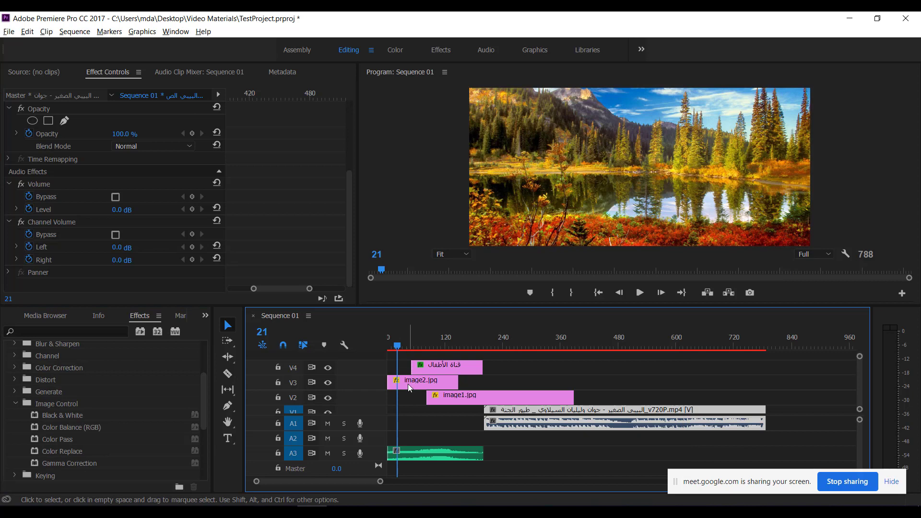
click(408, 381)
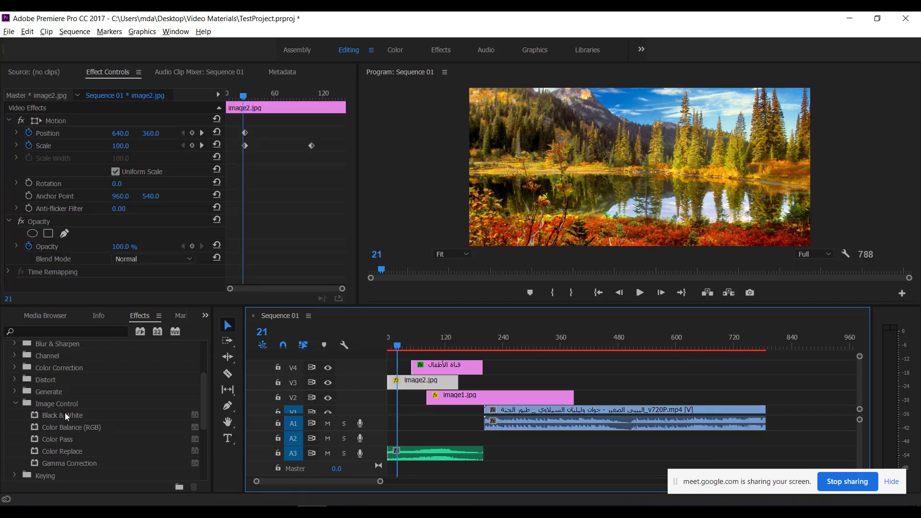
click(15, 368)
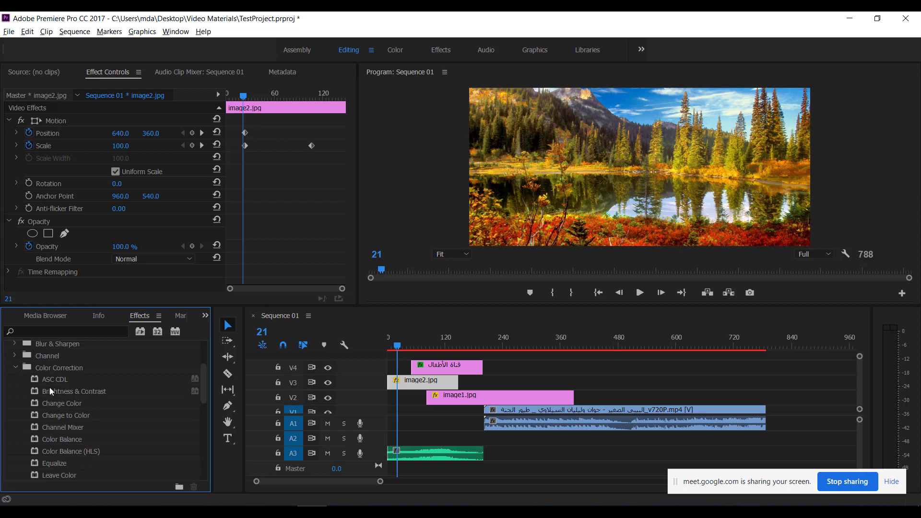
click(78, 405)
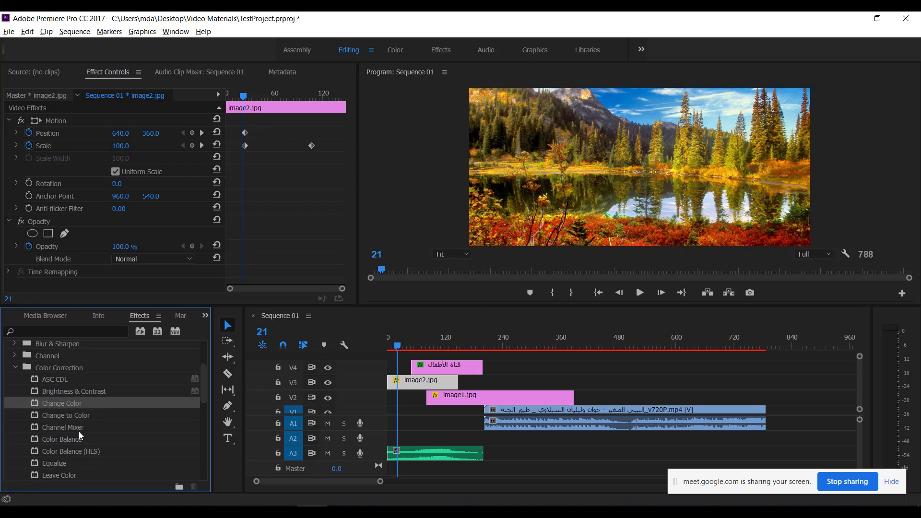
click(67, 441)
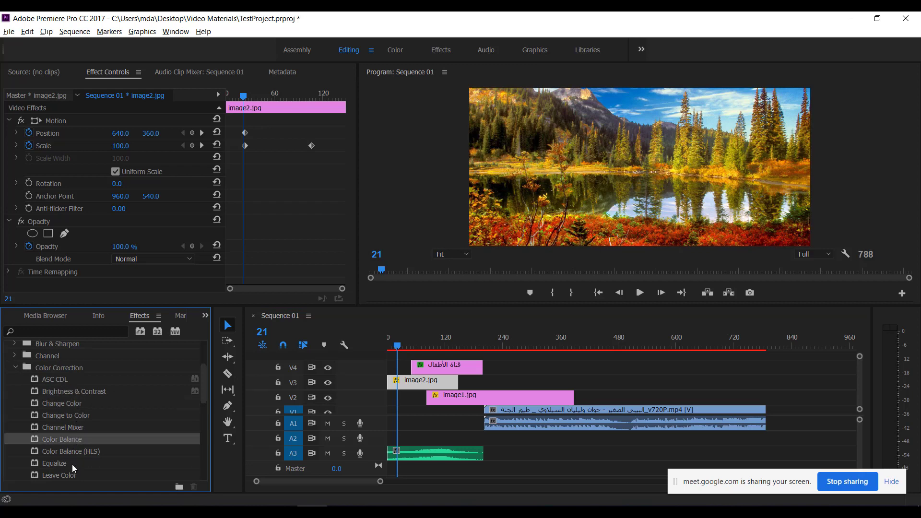
drag(72, 464, 414, 382)
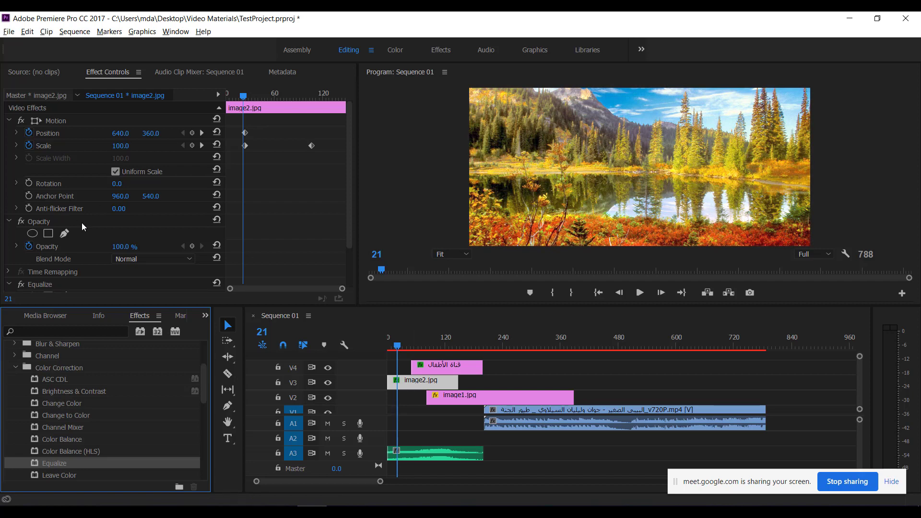
Examine the Equalize effect's style and amount settings on image2.jpg.
scroll(57, 188, down, 3)
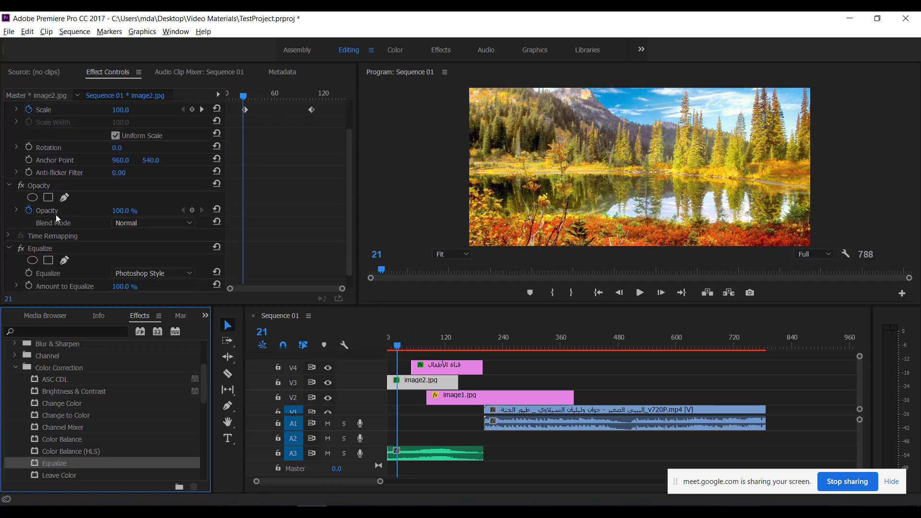
click(54, 248)
scroll(108, 252, down, 1)
mouse_move(122, 272)
mouse_down()
mouse_move(110, 272)
mouse_move(123, 272)
mouse_up()
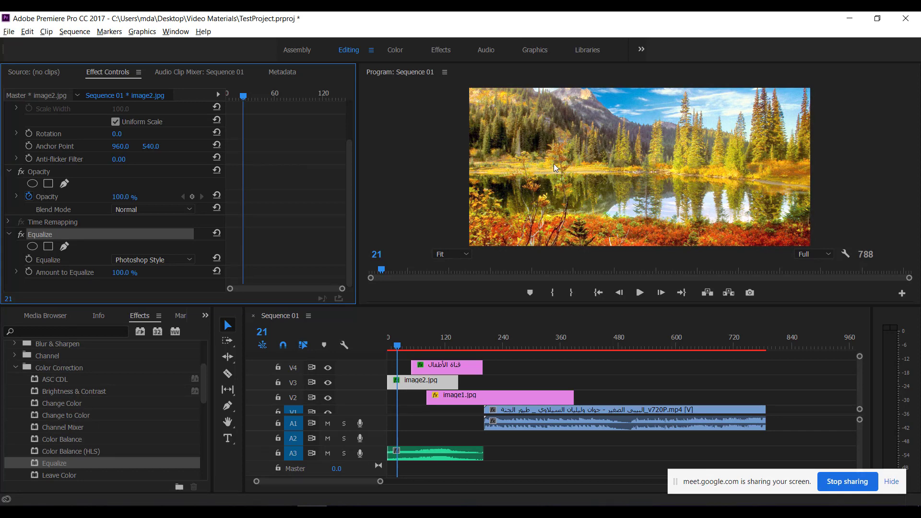
Open Paint by running mspaint.
key(super+r)
text(snippingtool)
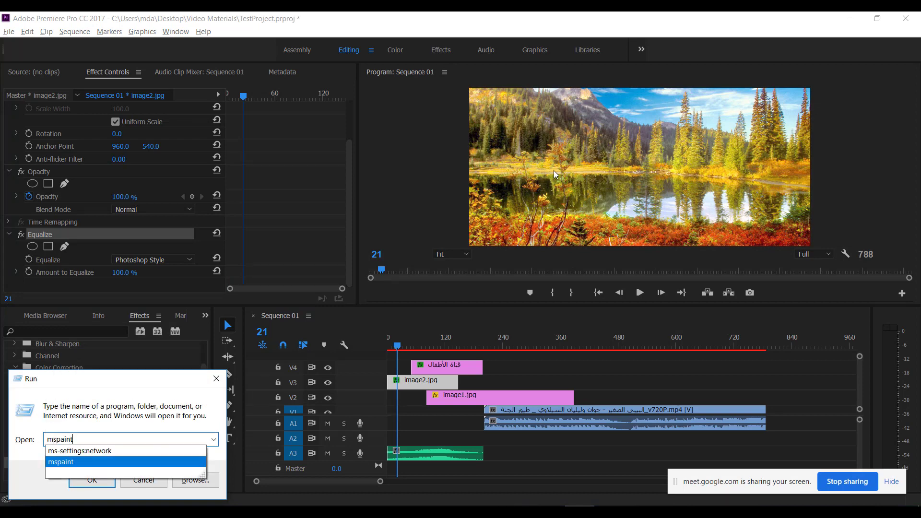
key(Return)
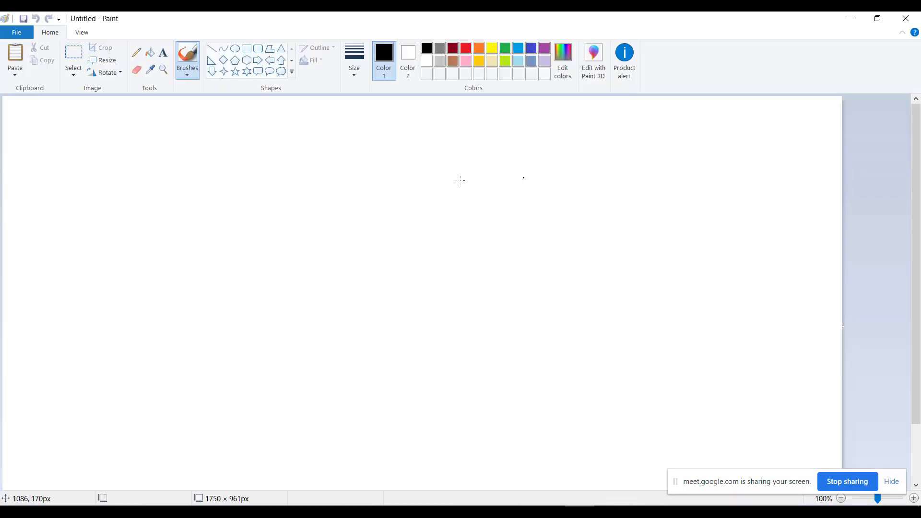
Draw a large rectangle on the blank canvas with a freehand histogram curve inside, peaking near its left side and tapering off rightward.
click(246, 48)
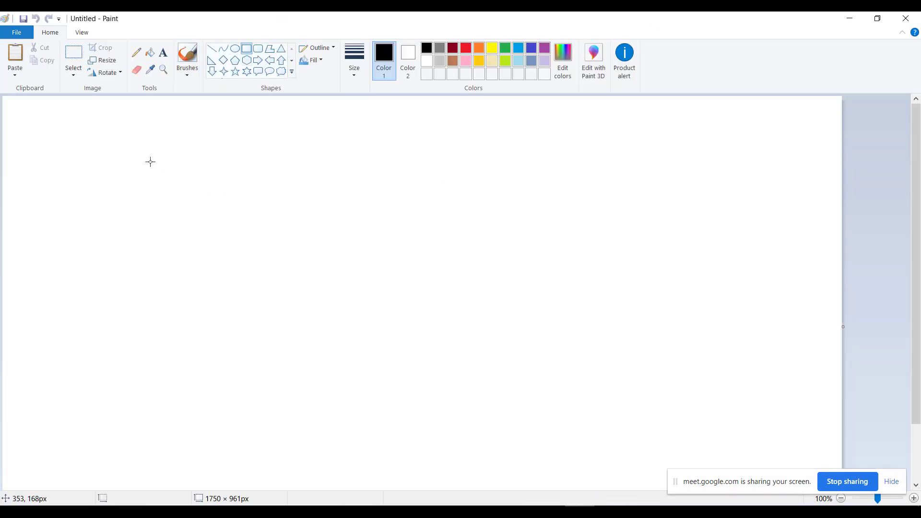
drag(150, 161, 626, 412)
click(642, 407)
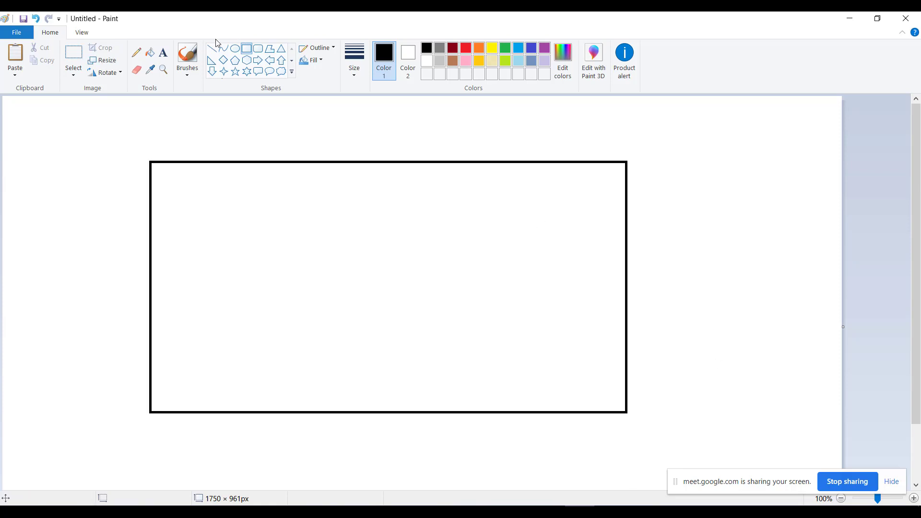
click(187, 55)
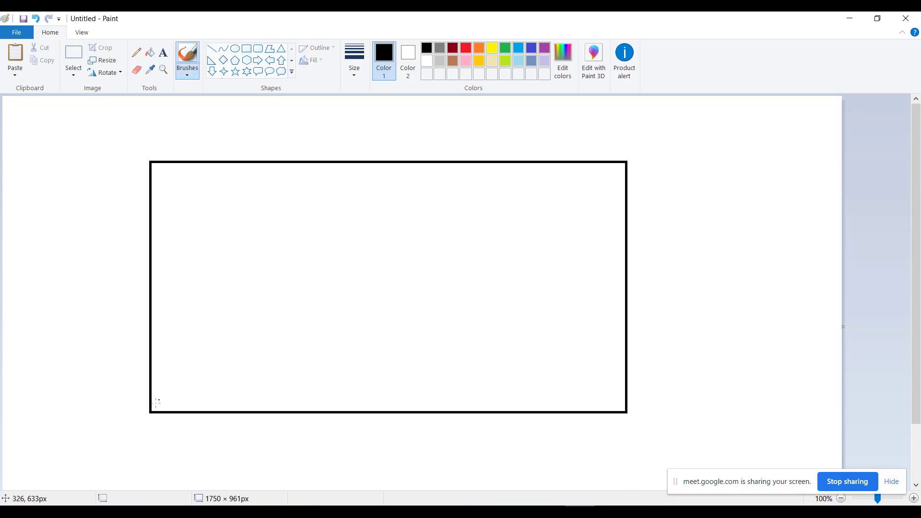
mouse_move(161, 409)
mouse_down()
mouse_move(283, 202)
mouse_move(307, 226)
mouse_move(329, 326)
mouse_move(394, 360)
mouse_move(535, 377)
mouse_move(616, 411)
mouse_up()
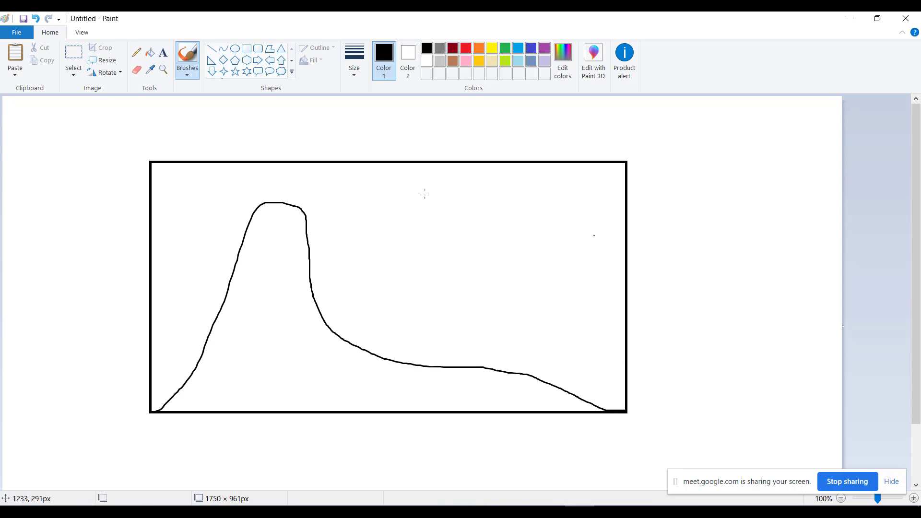
Draw a smaller rectangle beside the large one with a low, flattened freehand curve inside it.
click(247, 50)
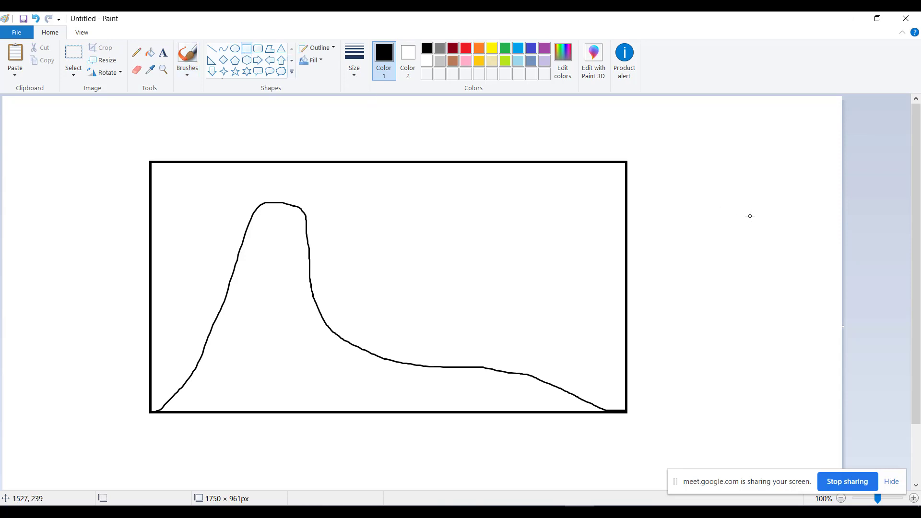
mouse_move(821, 191)
mouse_down()
mouse_move(602, 306)
mouse_move(652, 304)
mouse_move(677, 277)
mouse_move(704, 270)
mouse_move(822, 292)
mouse_up()
click(187, 55)
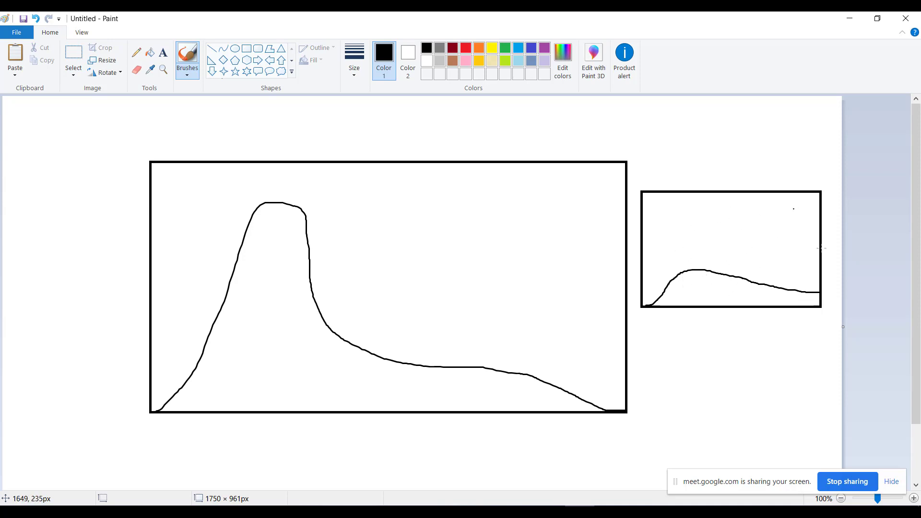
Compare the equalized lake picture in Premiere Pro with the two histogram sketches in Paint.
key(alt+Tab)
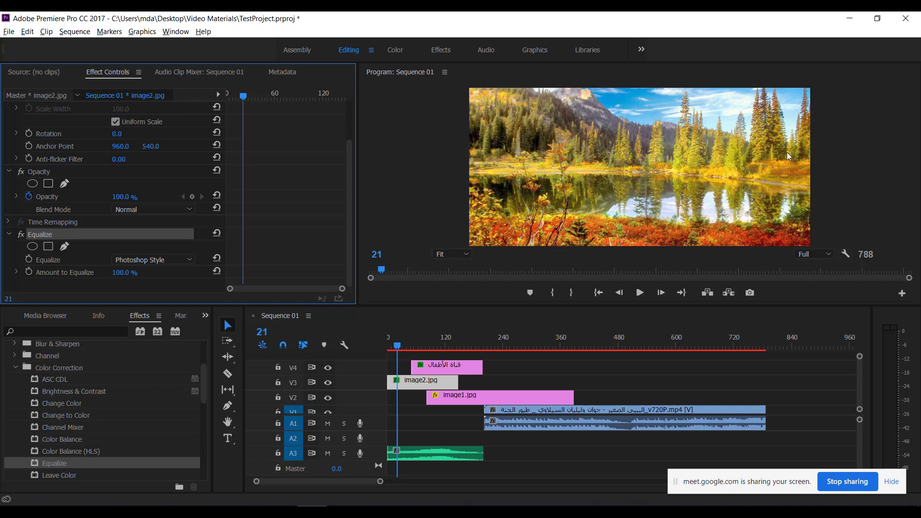
key(alt+Tab)
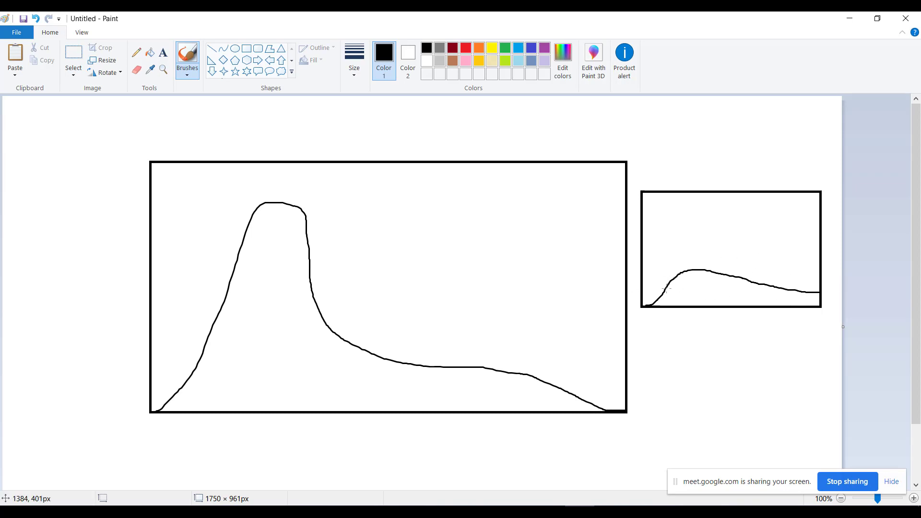
key(alt+Tab)
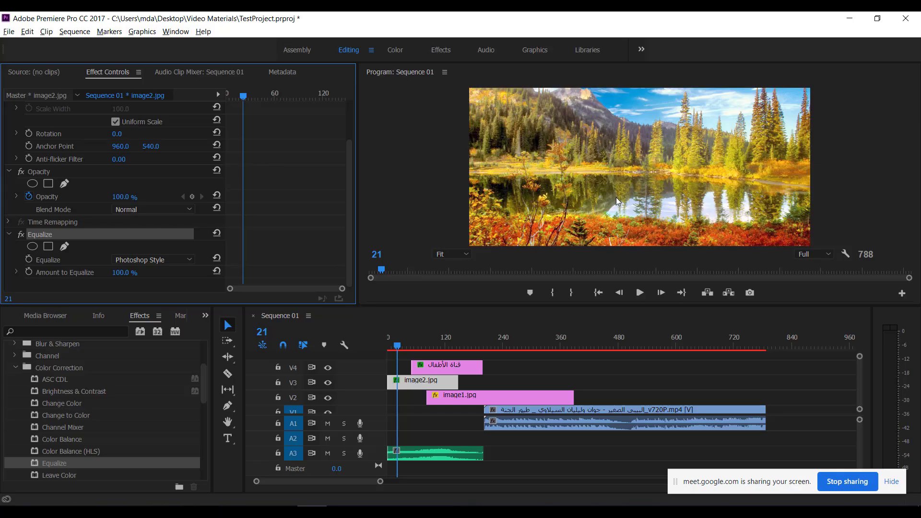
key(alt+Tab)
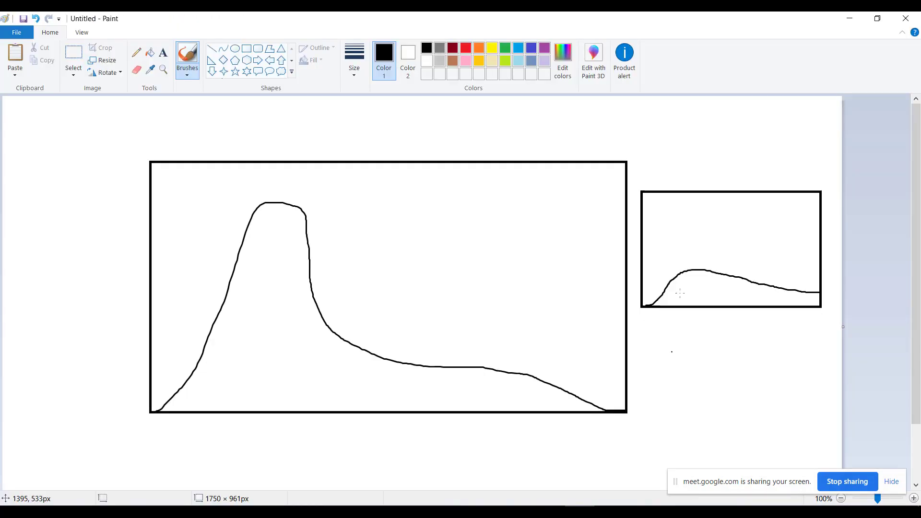
Mark the large histogram's peak and circle its base, brush level lines across the small histogram, and return to Premiere Pro.
mouse_move(227, 303)
mouse_down()
mouse_move(291, 186)
mouse_move(309, 252)
mouse_move(319, 365)
mouse_up()
mouse_move(304, 438)
mouse_down()
mouse_move(313, 418)
mouse_move(257, 365)
mouse_move(221, 433)
mouse_move(299, 451)
mouse_move(299, 400)
mouse_up()
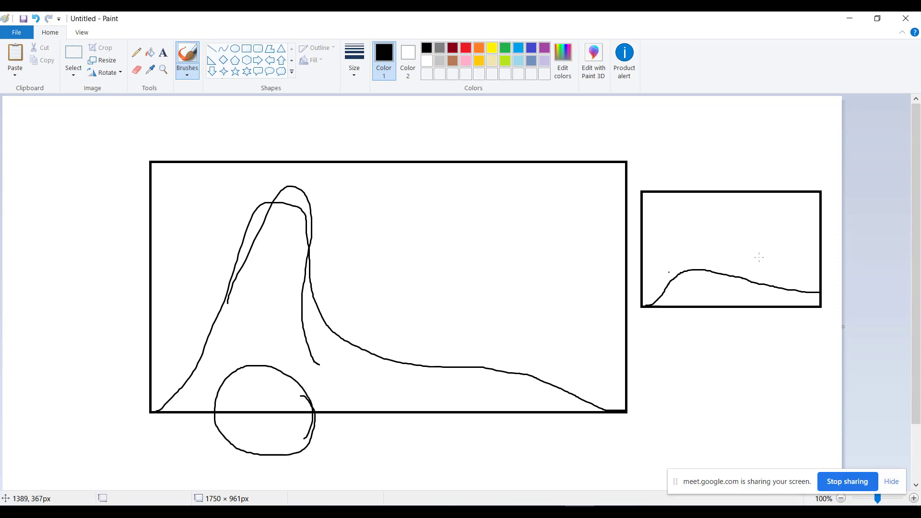
mouse_move(733, 276)
mouse_down()
mouse_move(823, 281)
mouse_move(770, 291)
mouse_move(659, 285)
mouse_up()
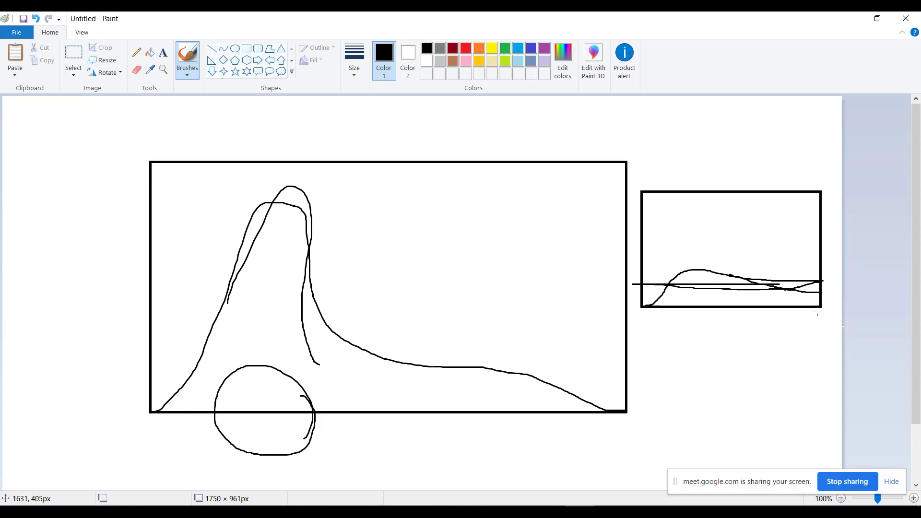
key(alt+Tab)
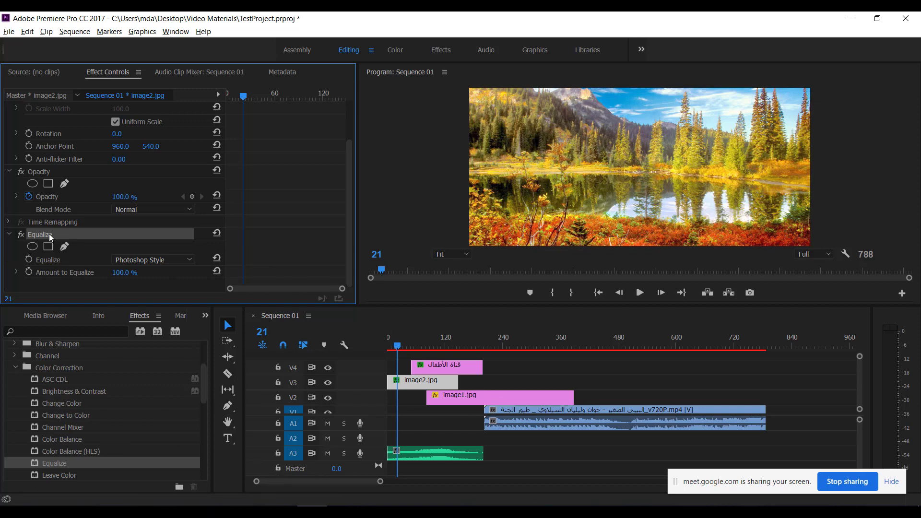
Remove the Equalize effect from image2.jpg and collapse the Color Correction and Image Control effect groups.
key(Delete)
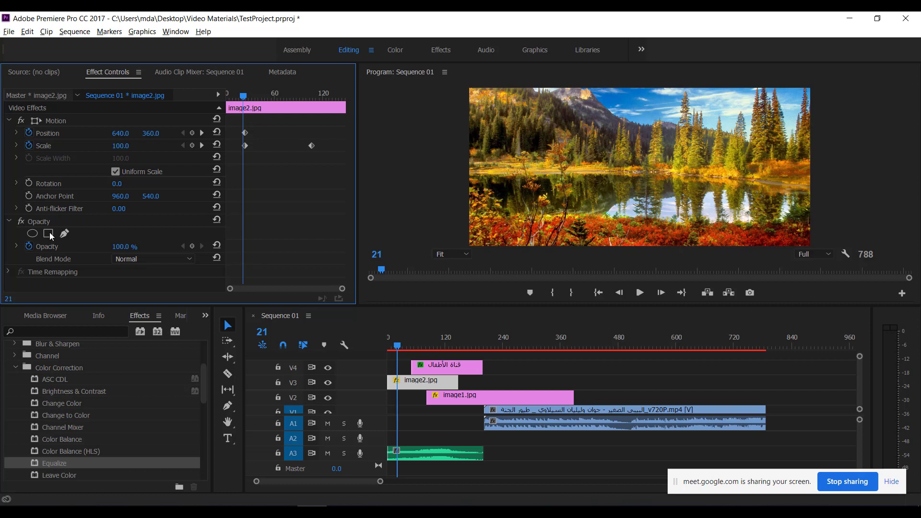
click(19, 368)
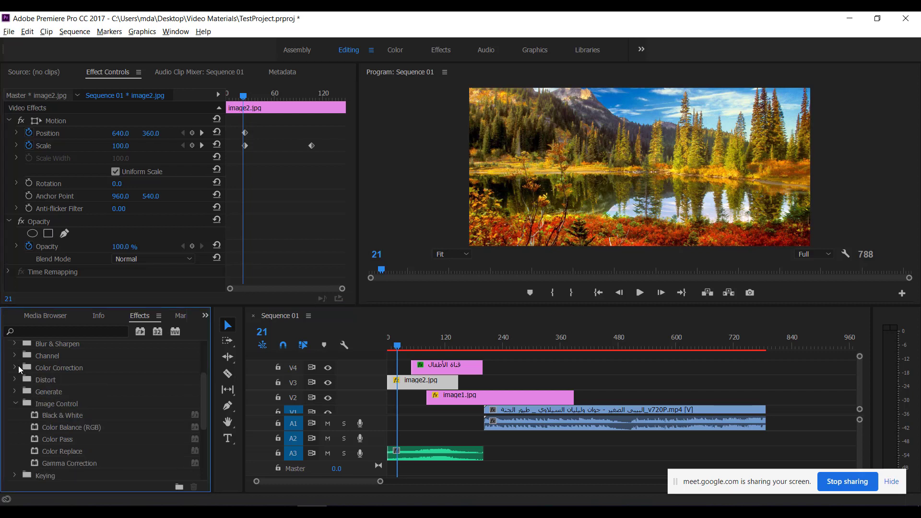
click(17, 406)
scroll(50, 373, up, 3)
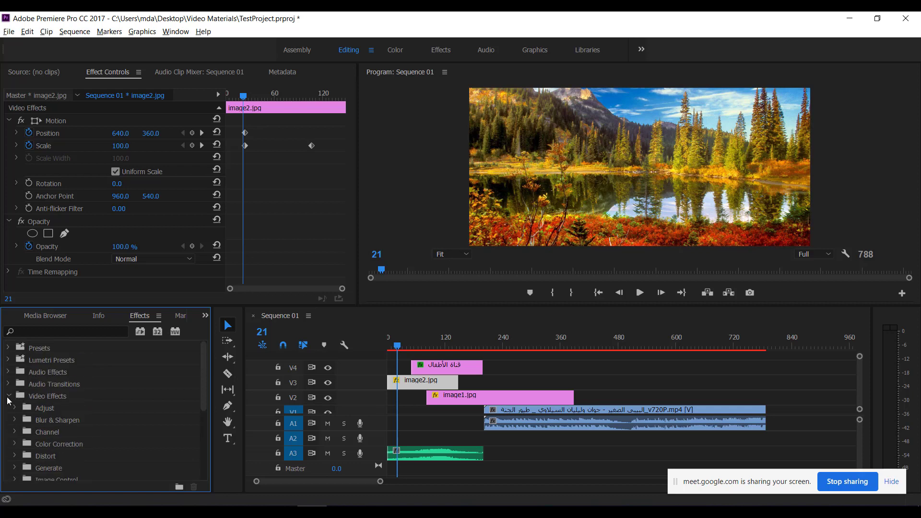
Collapse the Video Effects group and expand the Video Transitions group to list its categories.
click(50, 395)
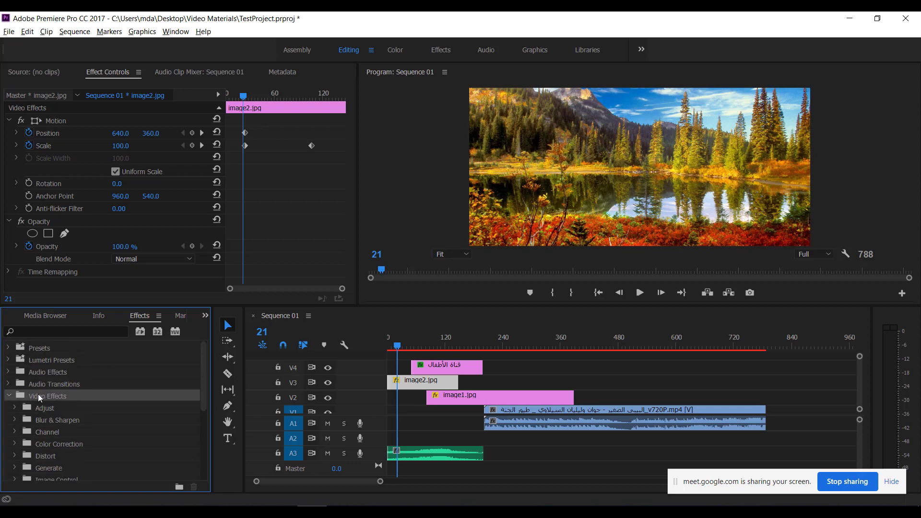
click(9, 396)
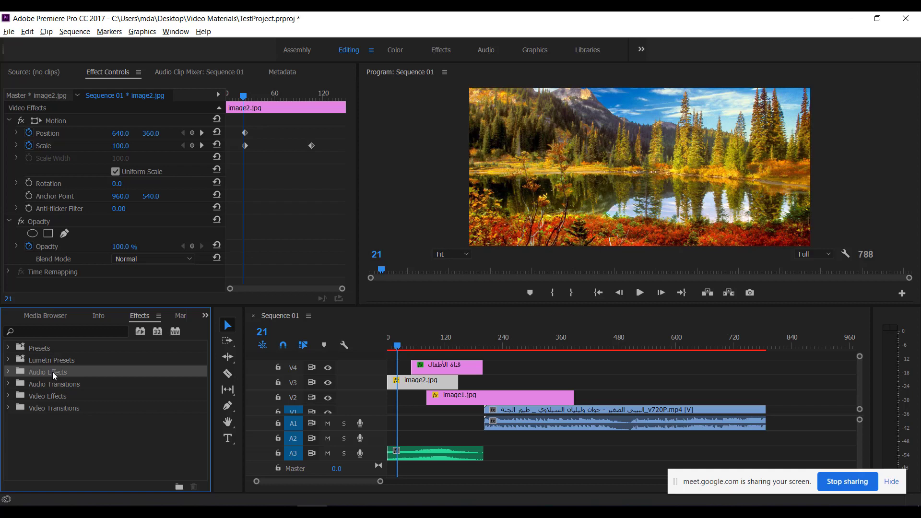
click(48, 409)
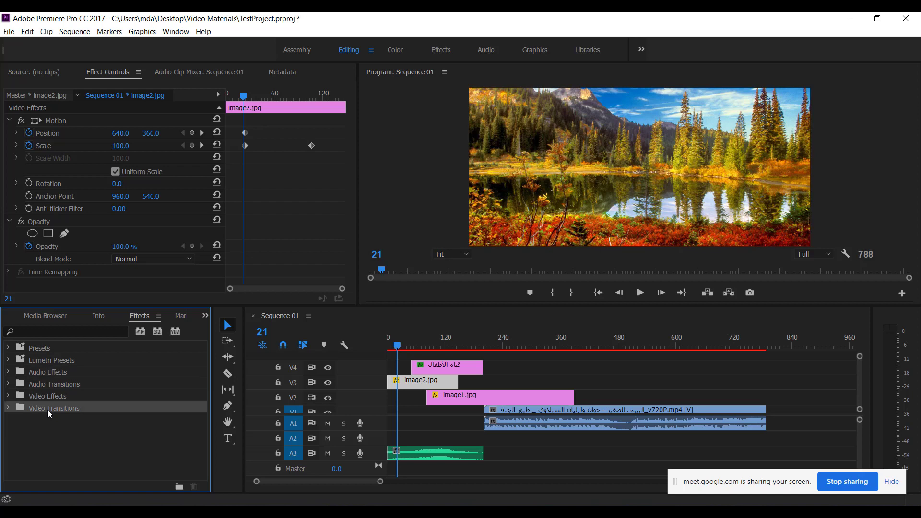
click(9, 408)
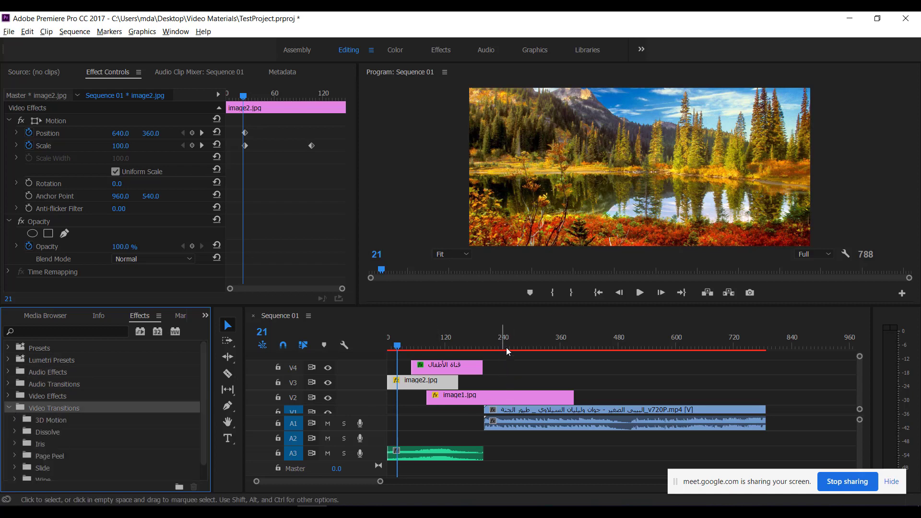
Split the video clip on V1 and A1 with the Razor tool at frame 551 and again at about frame 660.
drag(509, 352, 627, 342)
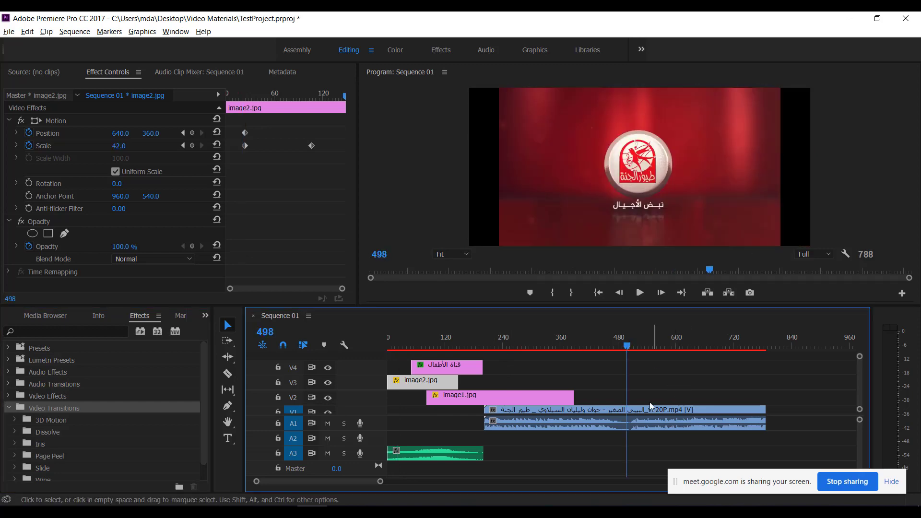
click(632, 422)
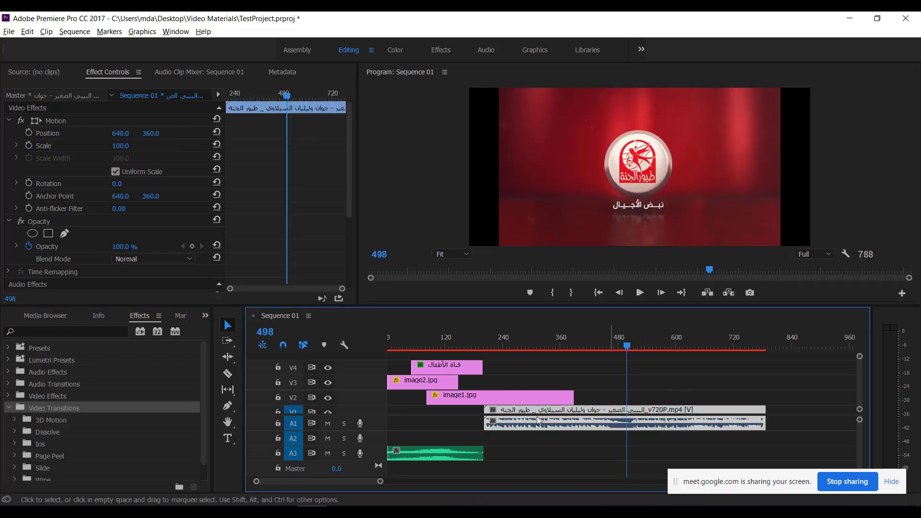
click(229, 375)
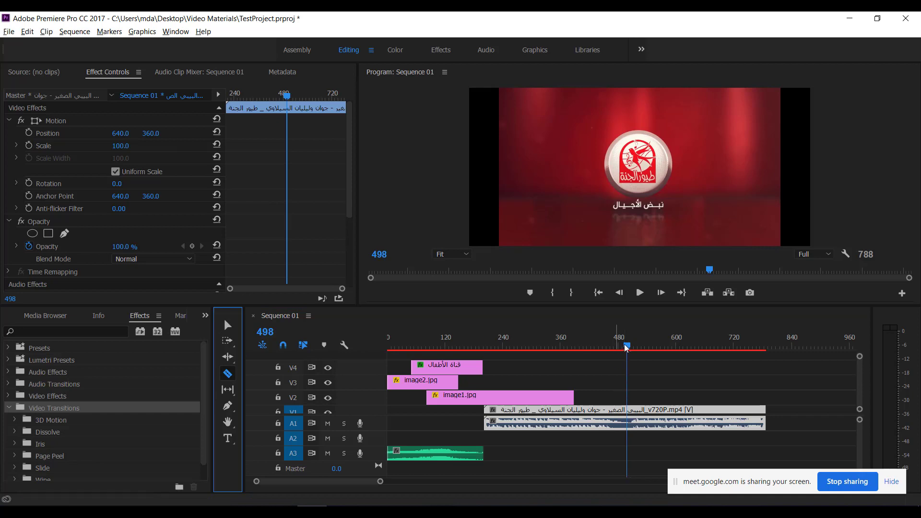
drag(626, 349, 656, 355)
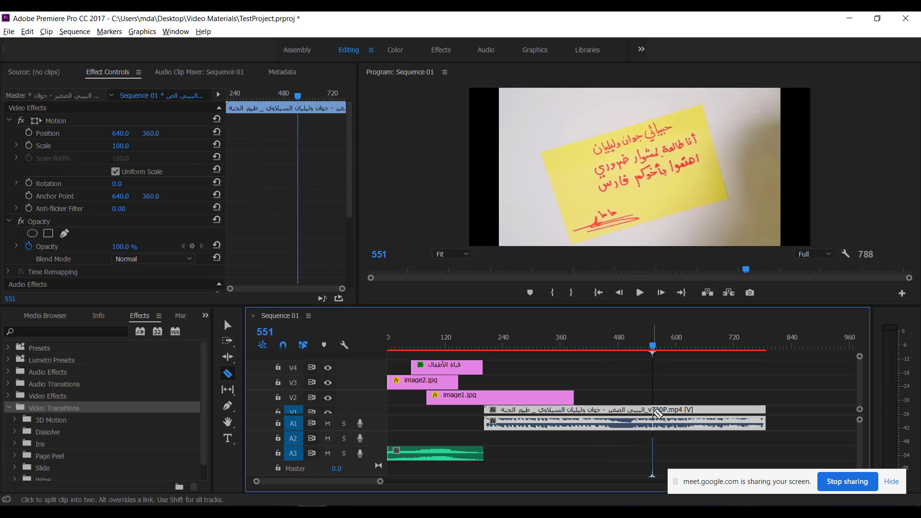
click(657, 412)
click(708, 419)
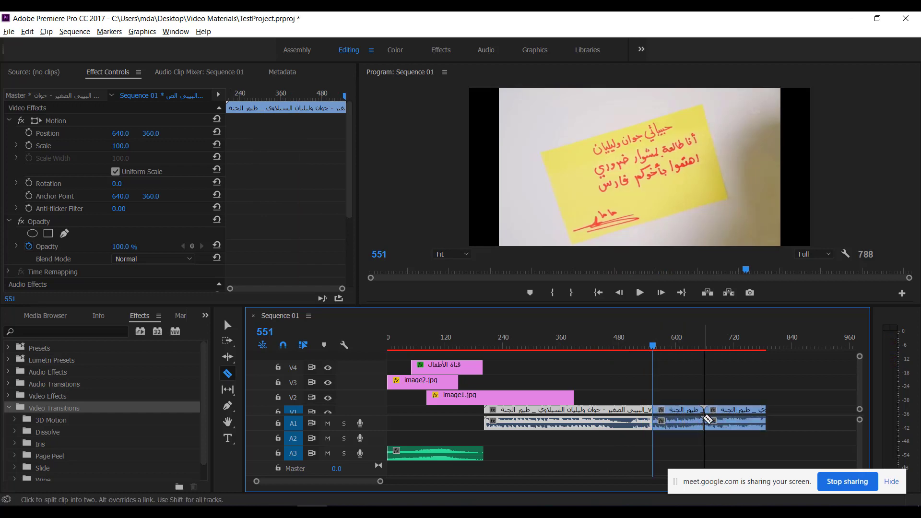
key(v)
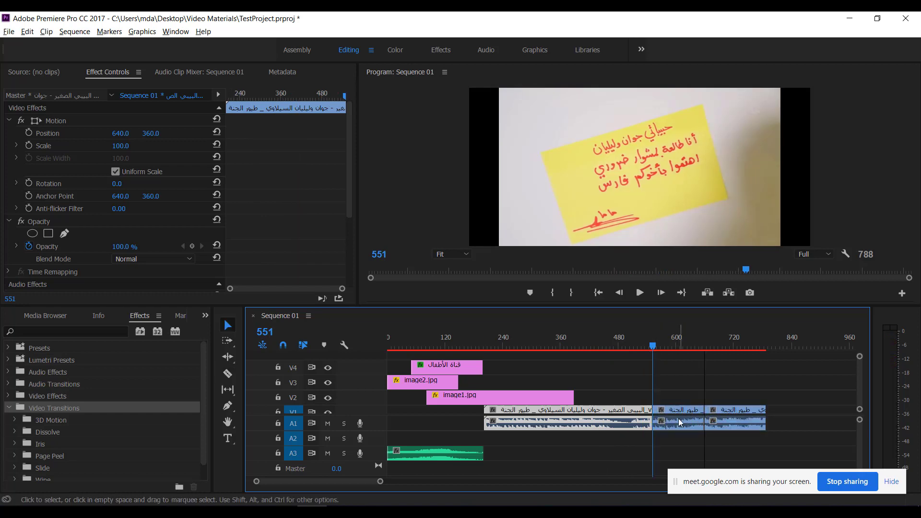
Delete the middle piece of the split video clip and move the last piece back against the first, ending at frame 659.
click(678, 422)
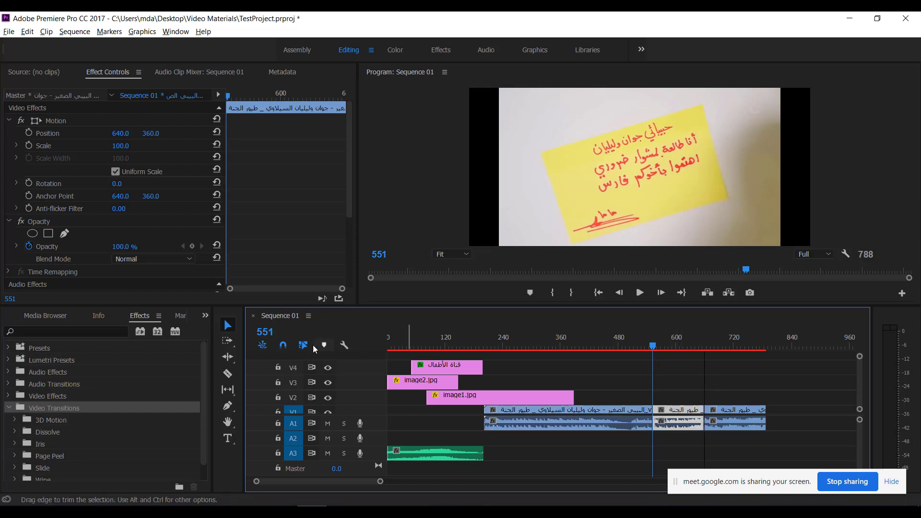
click(227, 328)
click(690, 425)
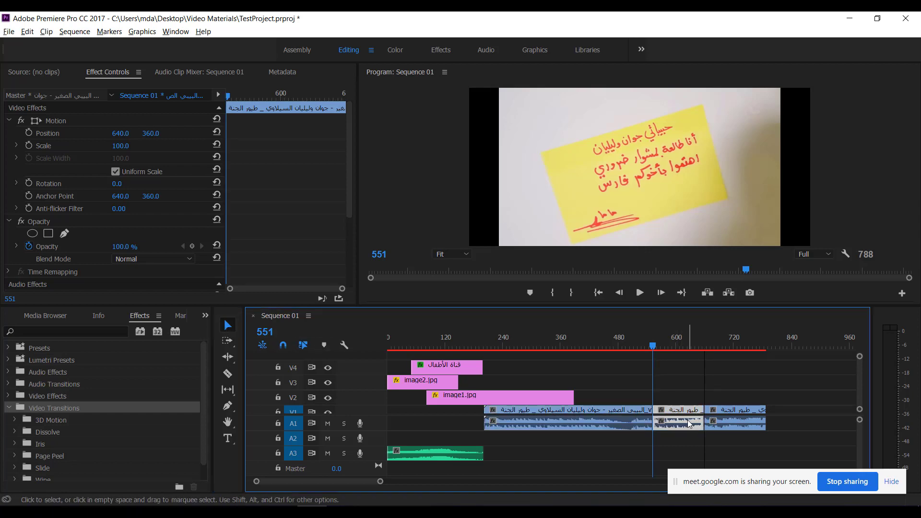
key(Delete)
click(621, 345)
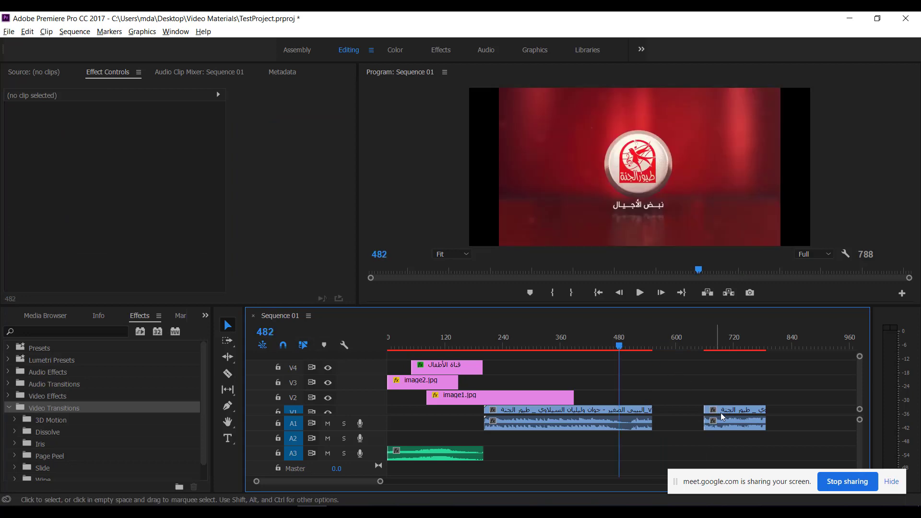
drag(751, 425, 690, 425)
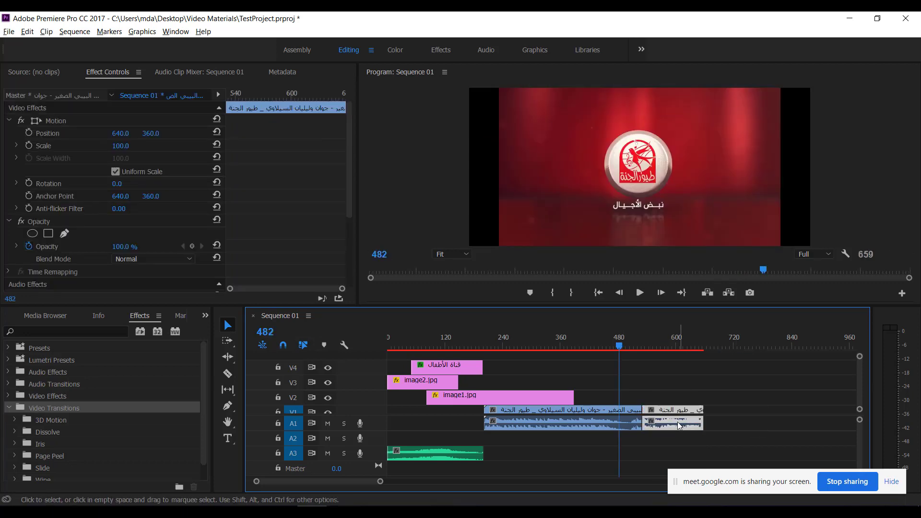
Play the sequence across the cut between the two remaining video pieces to check the change of shot.
click(641, 346)
key(space)
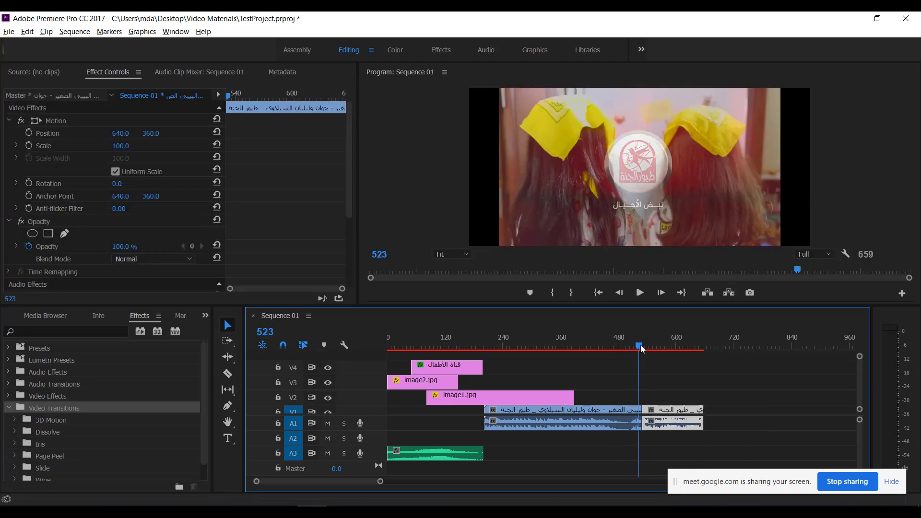
click(643, 348)
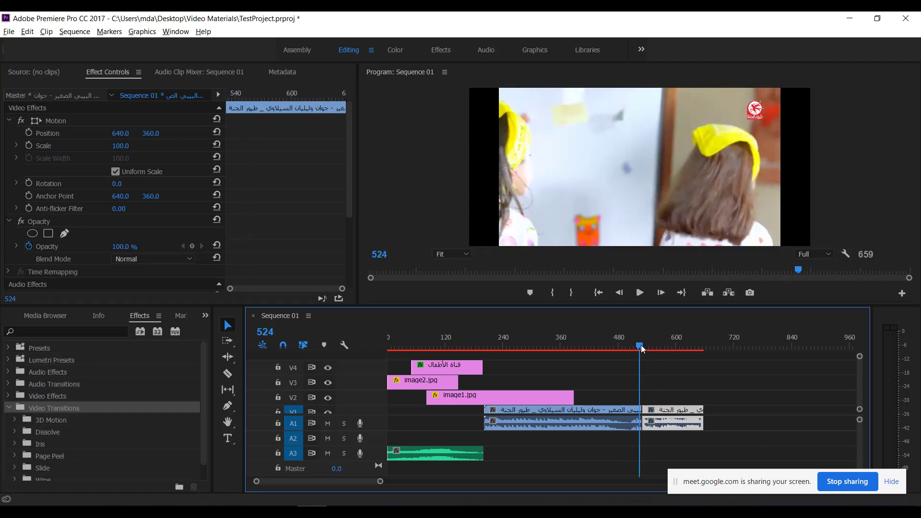
key(space)
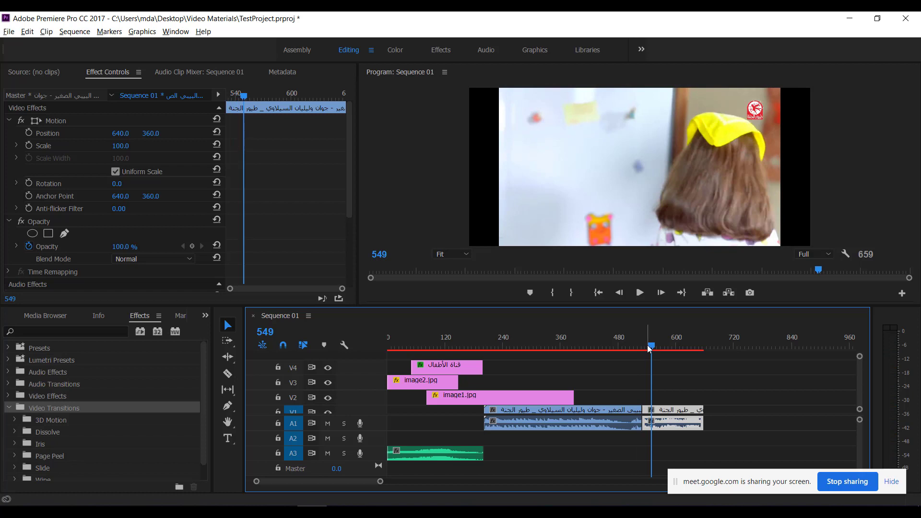
key(space)
mouse_move(672, 349)
mouse_down()
mouse_move(662, 349)
mouse_move(693, 349)
mouse_move(677, 349)
mouse_up()
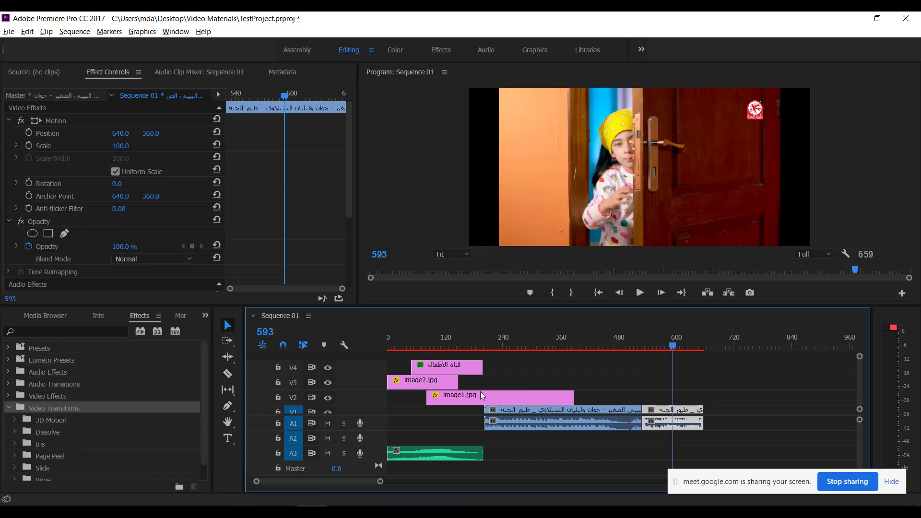
Apply the Iris Box video transition to the cut between the two V1 video pieces, with the playhead at frame 527.
click(641, 346)
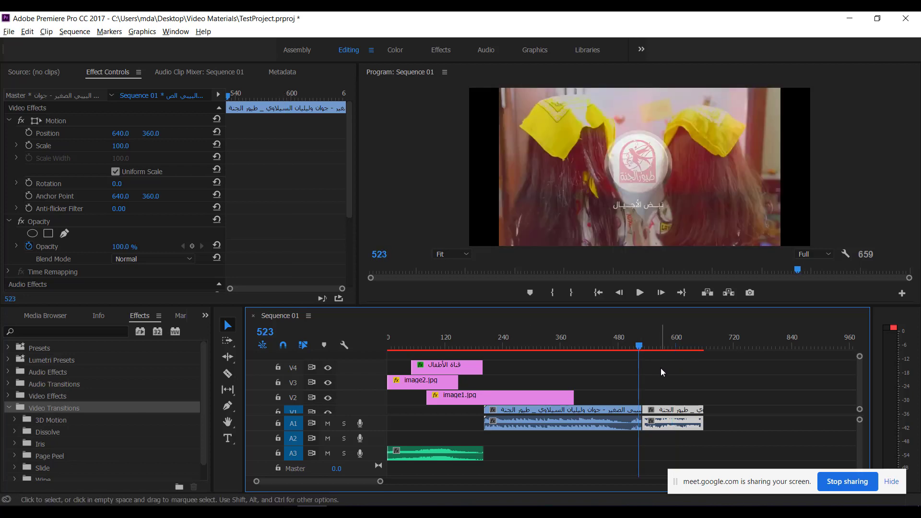
key(equal)
key(equal)
key(equal)
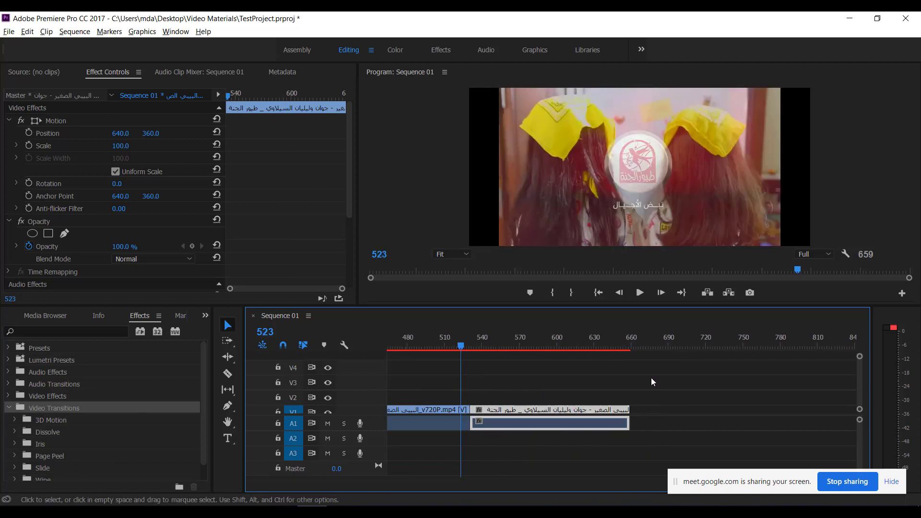
click(467, 347)
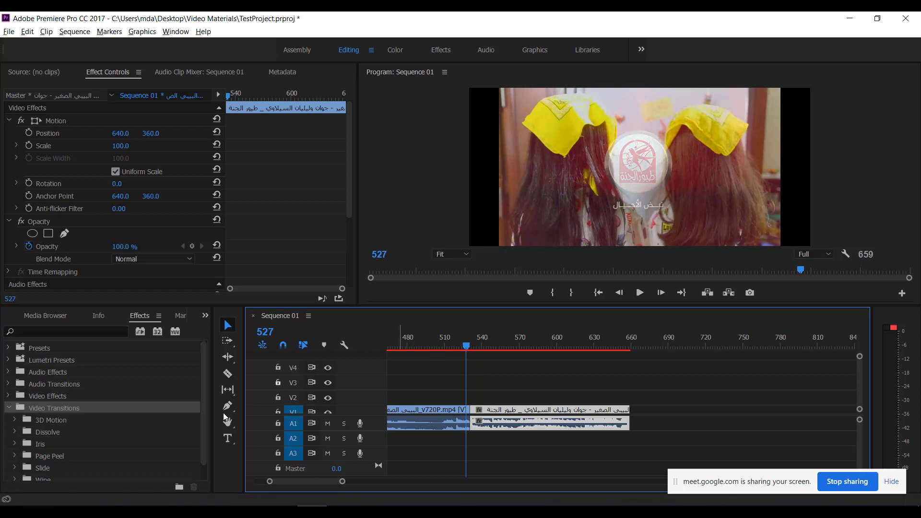
scroll(62, 434, down, 1)
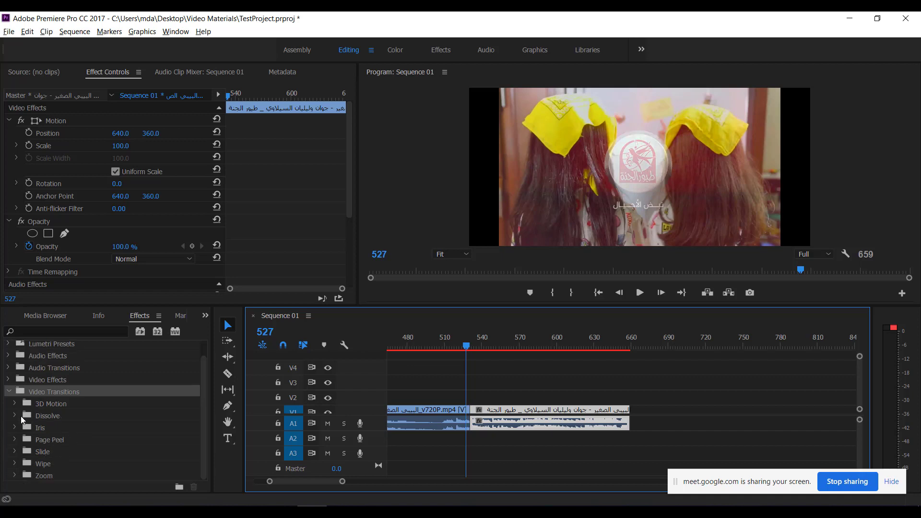
click(16, 416)
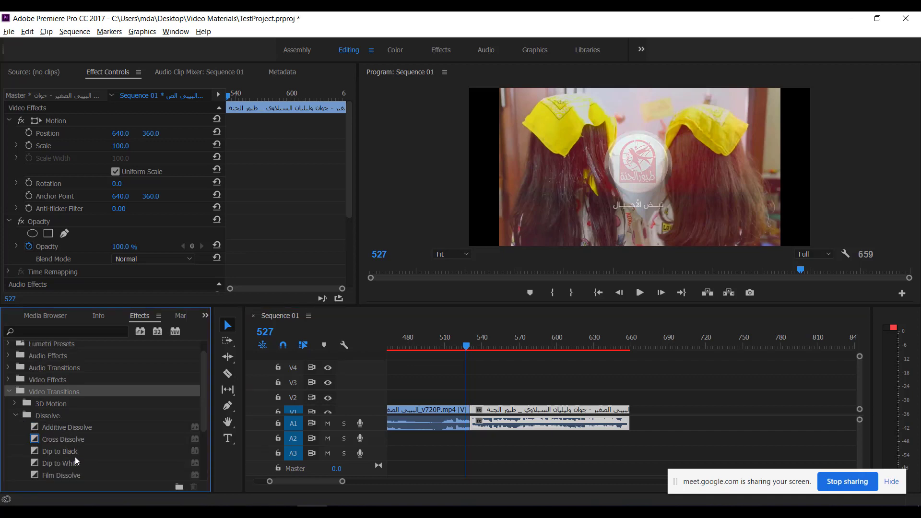
scroll(70, 449, down, 3)
scroll(67, 445, down, 2)
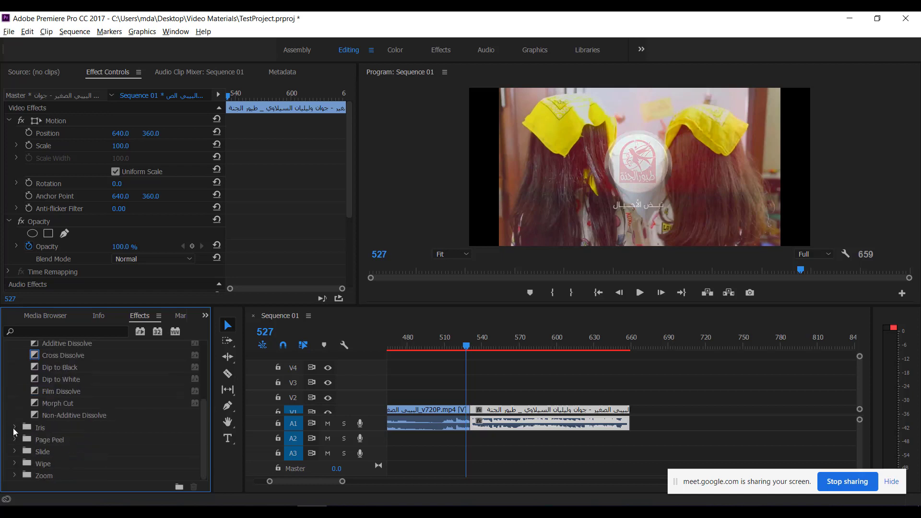
click(14, 428)
drag(56, 440, 475, 414)
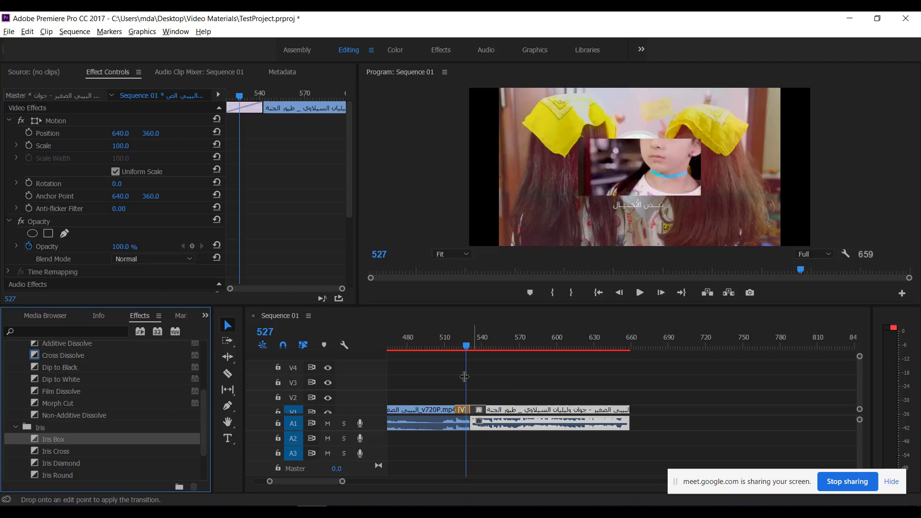
Play and scrub through the Iris Box transition to preview how the second video piece opens over the first.
click(457, 347)
drag(457, 347, 450, 347)
key(space)
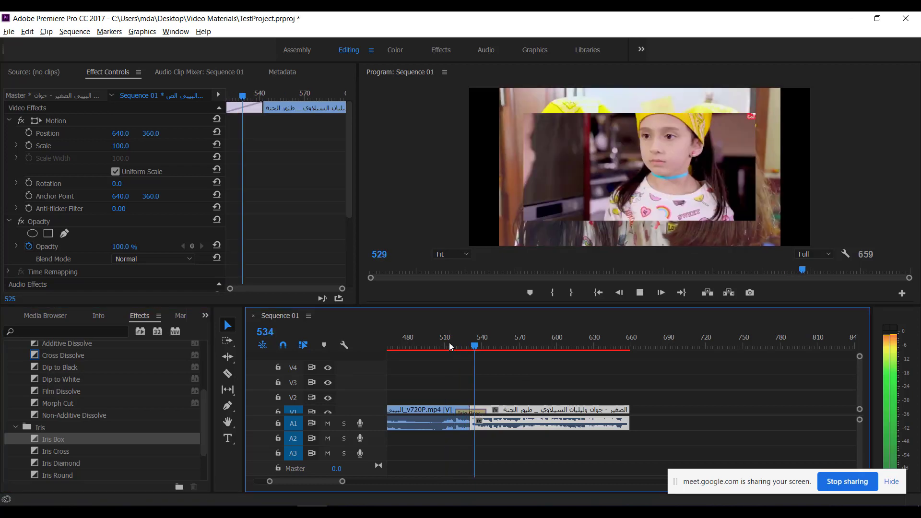
key(space)
mouse_move(471, 346)
mouse_down()
mouse_move(460, 345)
mouse_move(473, 348)
mouse_up()
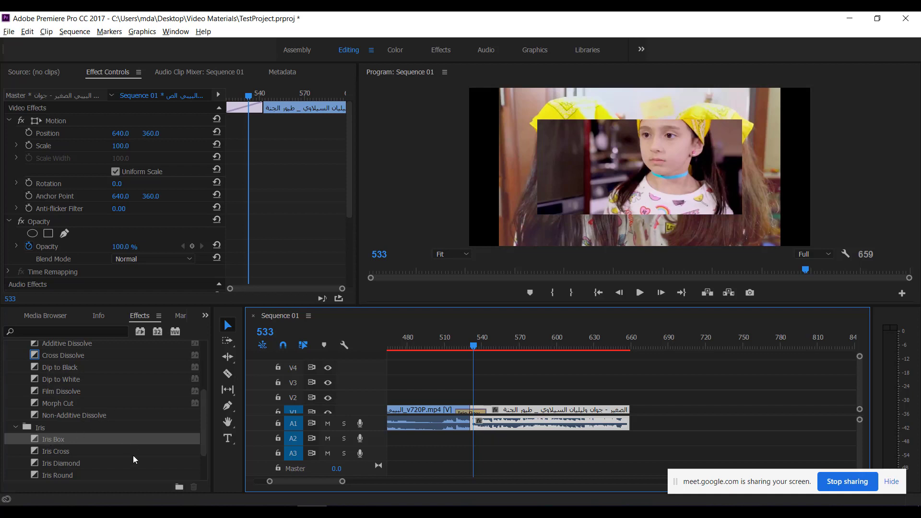
Duplicate image1.jpg further along V2 starting at frame 452, and place a copy of image2.jpg on V2 directly after it.
drag(322, 480, 309, 480)
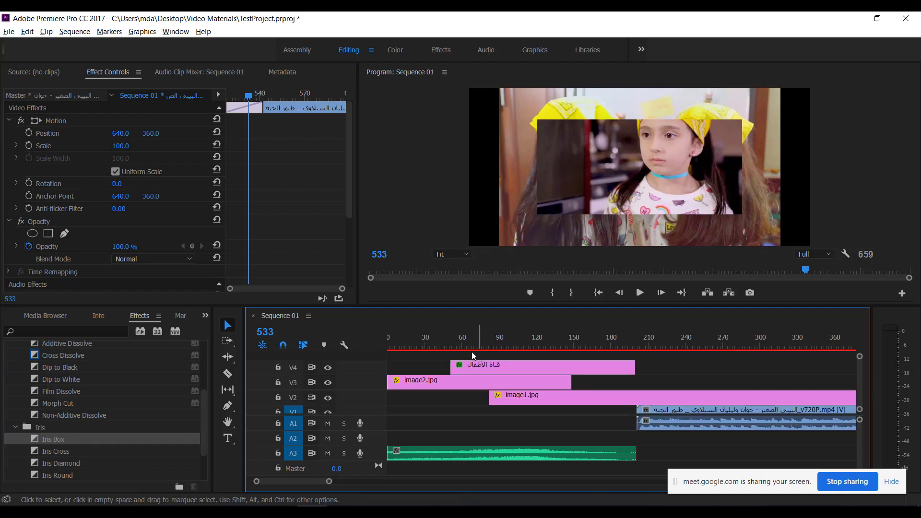
click(489, 337)
drag(488, 336, 525, 338)
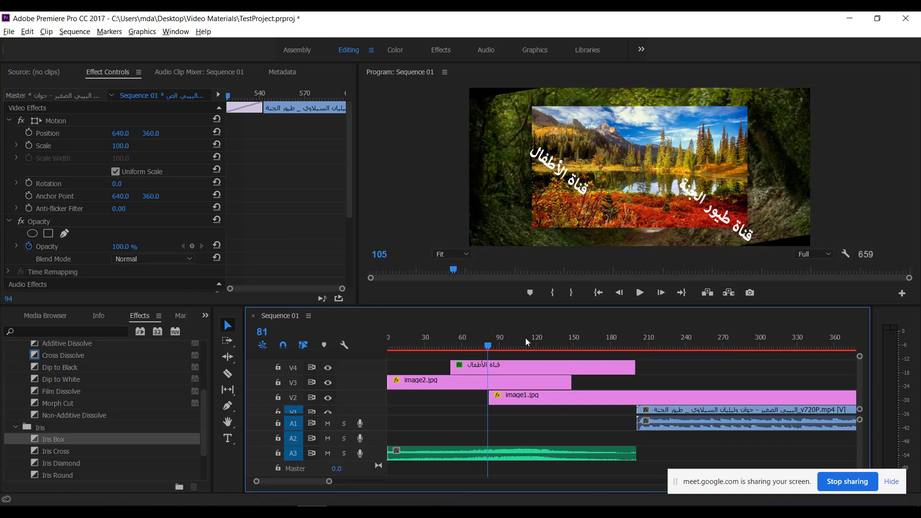
key(minus)
key(minus)
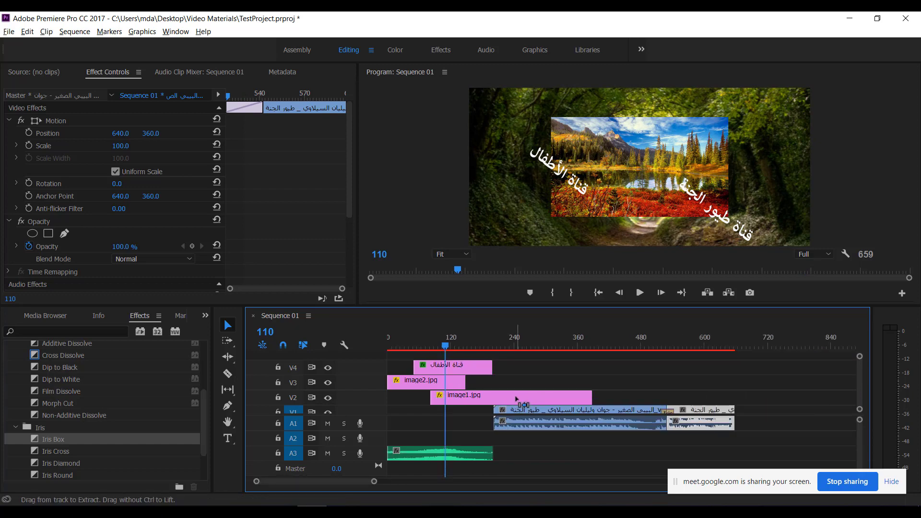
drag(528, 398, 744, 395)
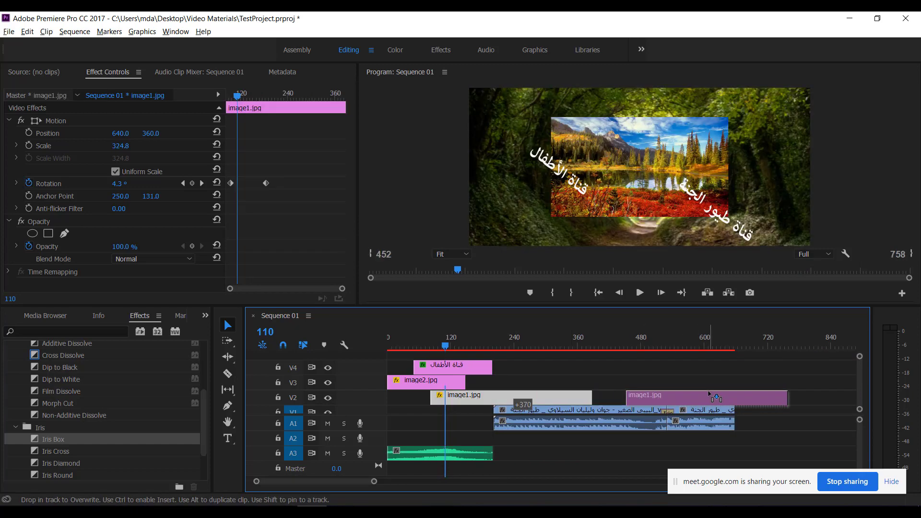
click(458, 382)
drag(486, 393, 760, 404)
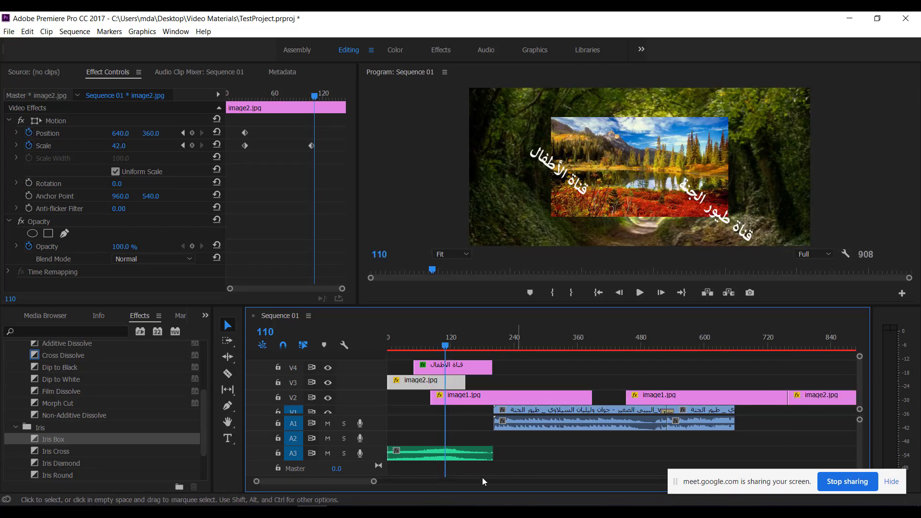
Trim the start of the copied image1.jpg on V2 and move both copied images to begin right where the V1 video ends.
mouse_move(347, 481)
mouse_down()
mouse_move(400, 481)
mouse_move(356, 482)
mouse_up()
drag(570, 378, 688, 406)
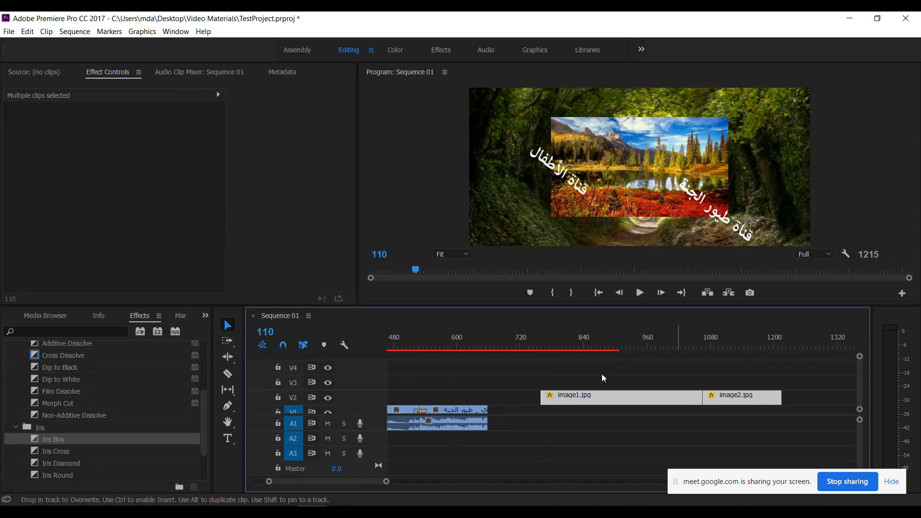
click(602, 374)
drag(541, 398, 637, 400)
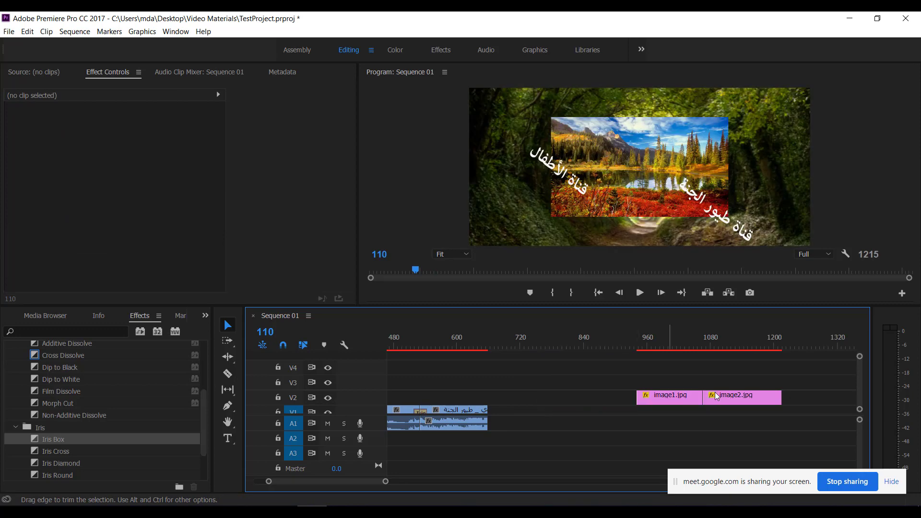
drag(792, 385, 634, 402)
drag(722, 401, 561, 407)
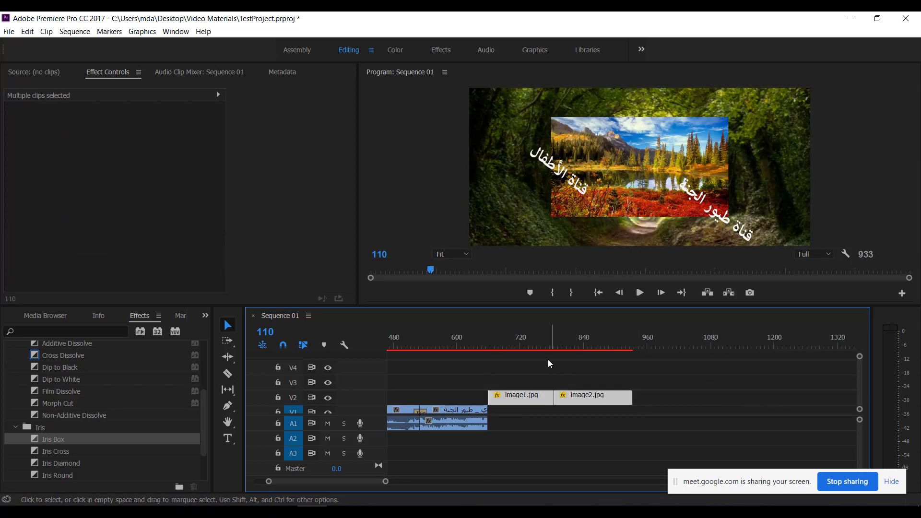
Set the rotation of the copied image1.jpg to 0 with the playhead at frame 756.
mouse_move(542, 347)
mouse_down()
mouse_move(567, 352)
mouse_move(539, 346)
mouse_up()
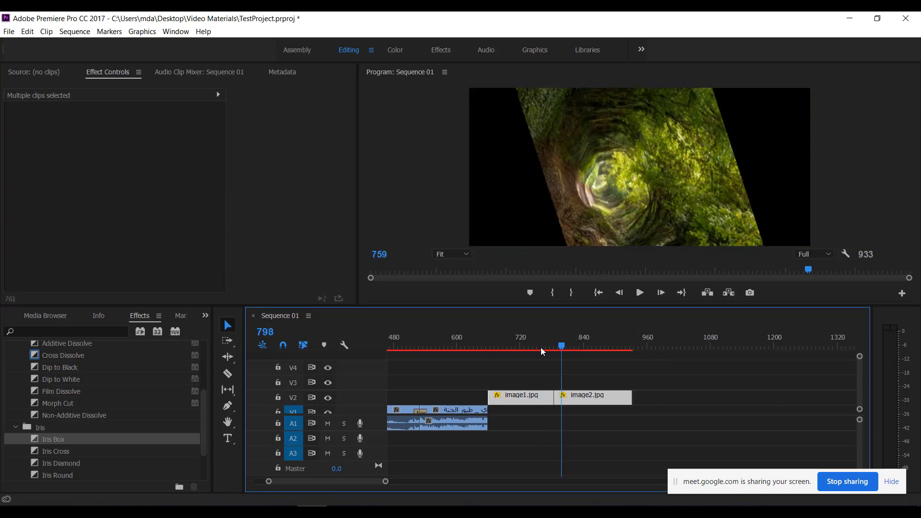
click(523, 396)
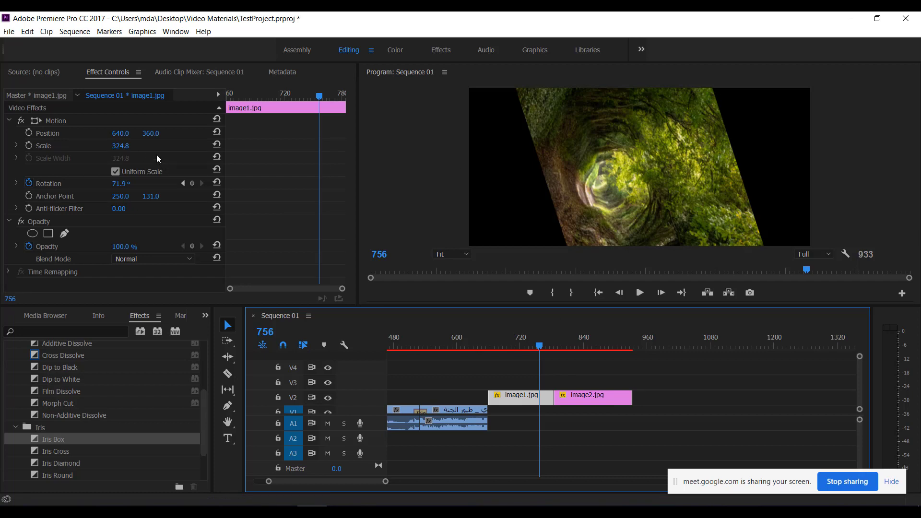
click(125, 184)
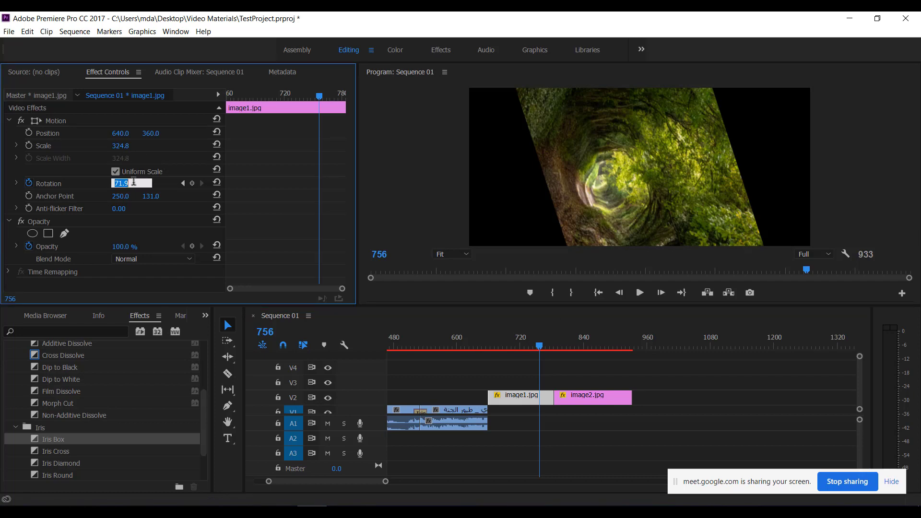
text(0)
key(Return)
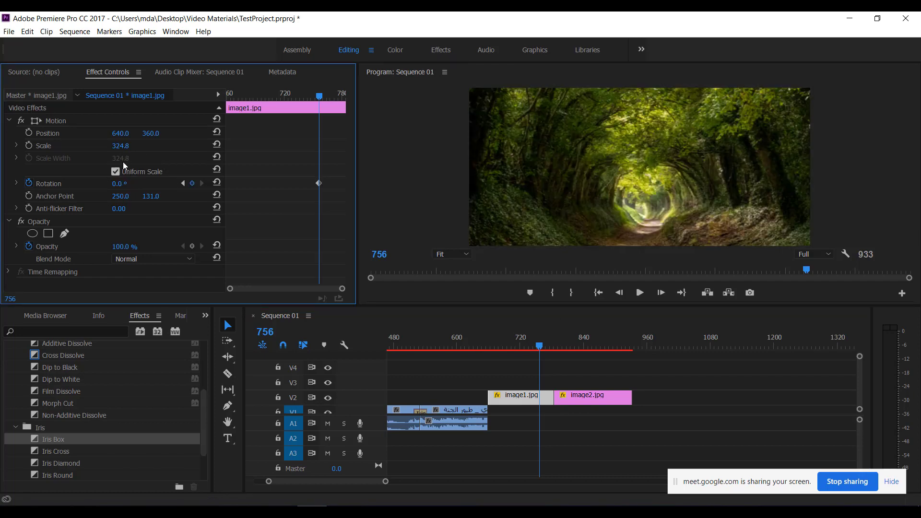
Set the scale of the copied image1.jpg to 100, then enlarge it in the preview to about 320.7 so it fills the frame.
click(120, 146)
text(100)
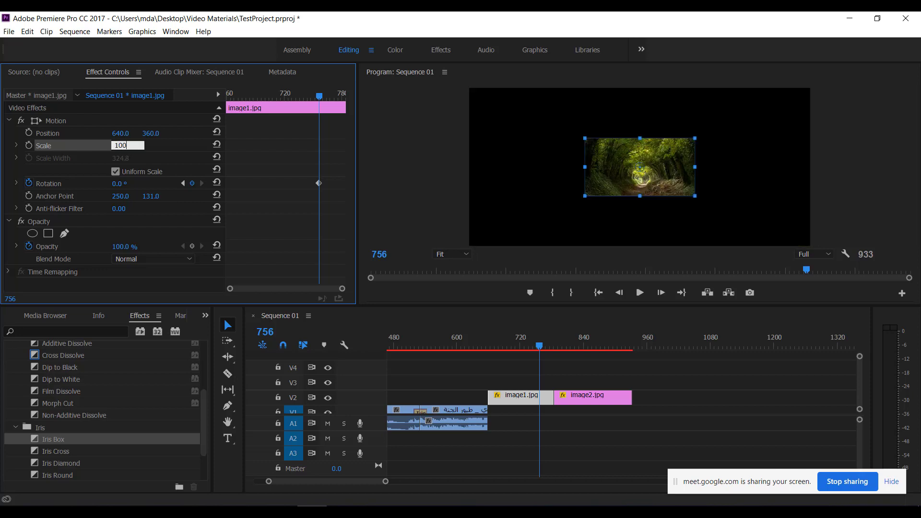
key(Return)
drag(700, 140, 834, 74)
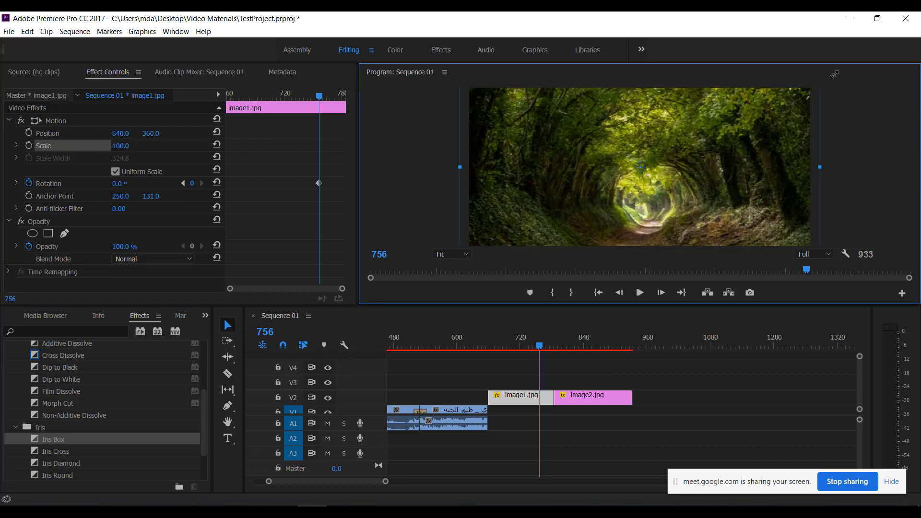
Enlarge the copied image2.jpg at frame 861 to a scale of about 82.7 so it fills the frame.
click(595, 344)
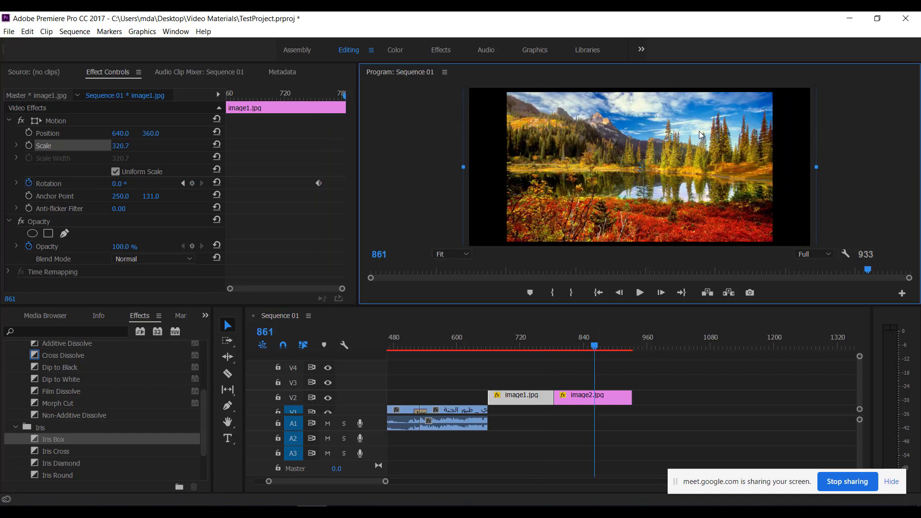
click(606, 397)
click(751, 121)
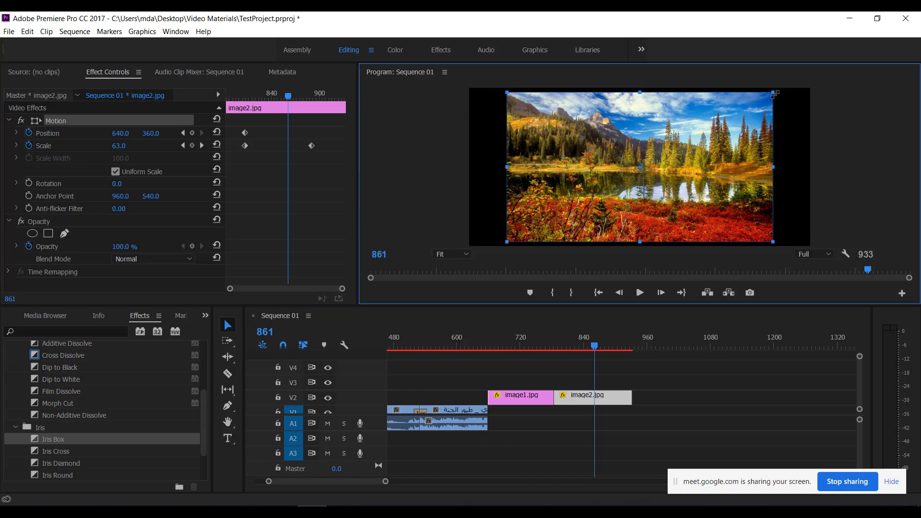
drag(801, 85, 844, 71)
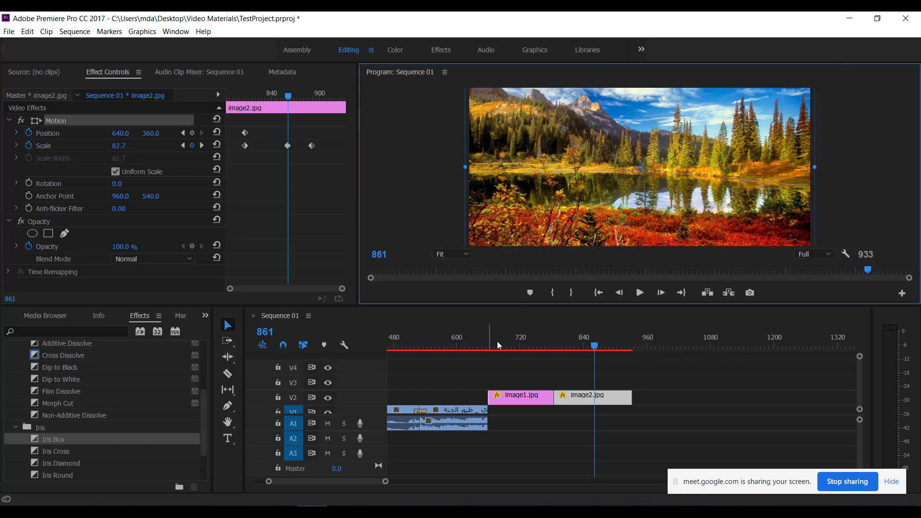
Play the sequence across the cut between the copied image1.jpg and image2.jpg to check the plain change of image.
click(545, 341)
key(space)
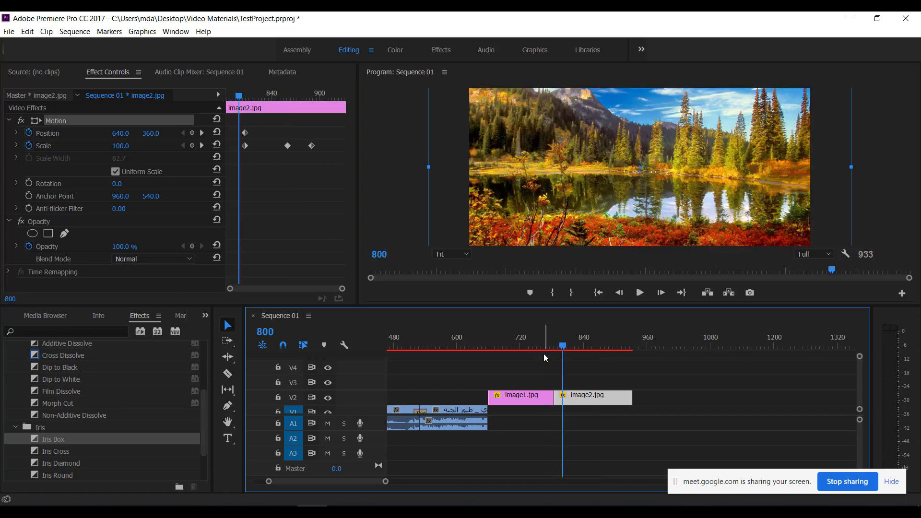
click(546, 345)
key(space)
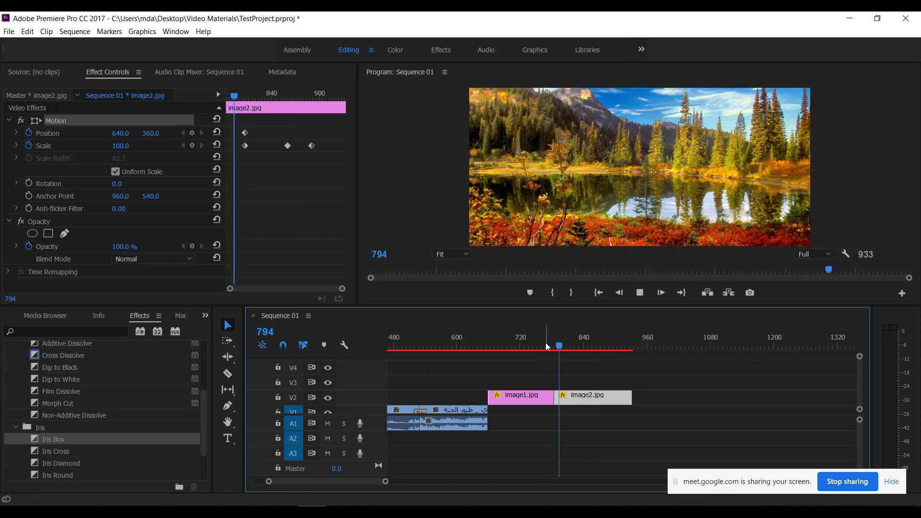
key(space)
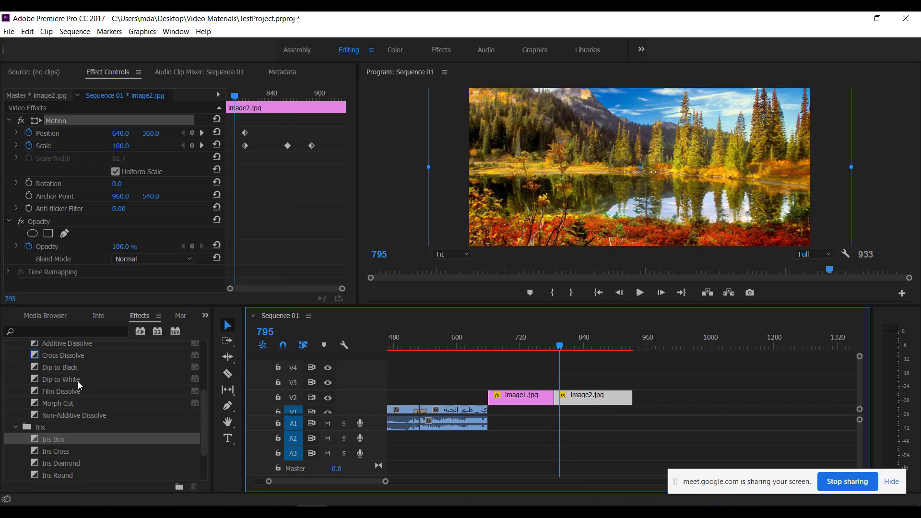
Apply the Push video transition from the Slide group to the cut between the copied image1.jpg and image2.jpg.
scroll(68, 391, down, 2)
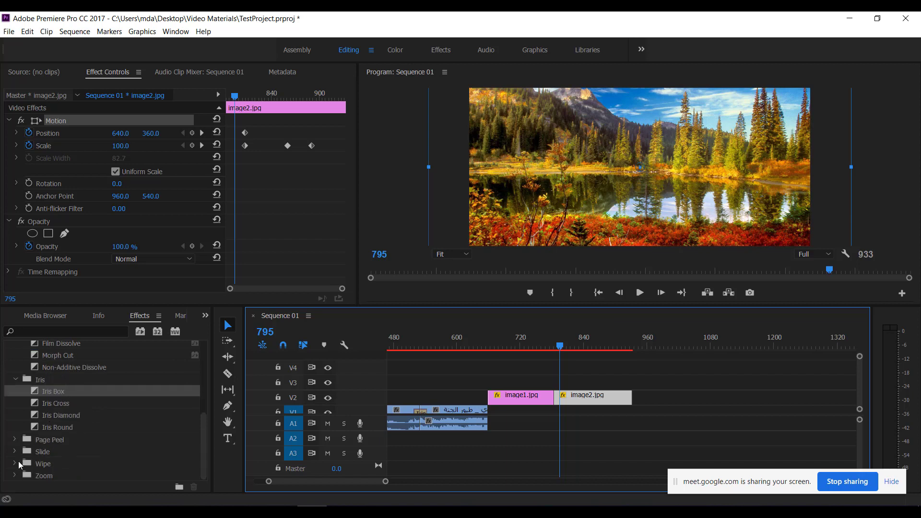
click(16, 437)
scroll(86, 429, down, 1)
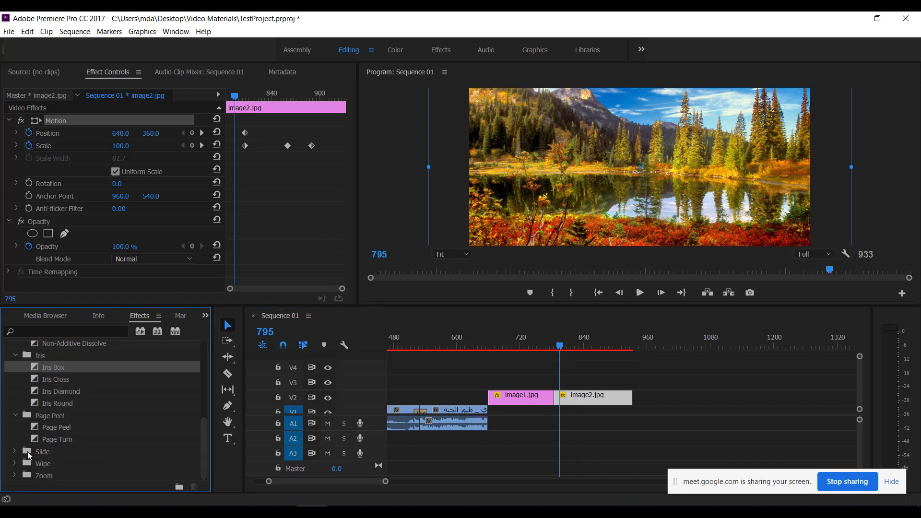
click(15, 452)
scroll(67, 441, down, 2)
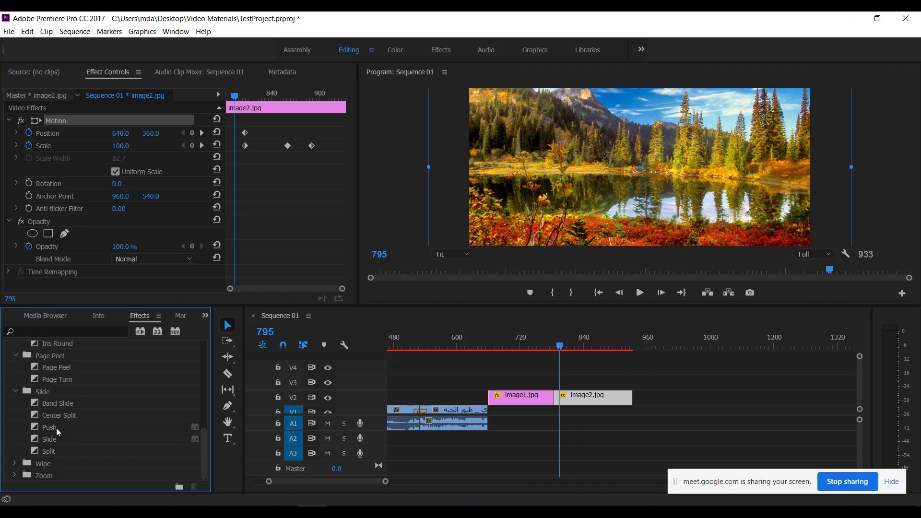
drag(56, 428, 558, 404)
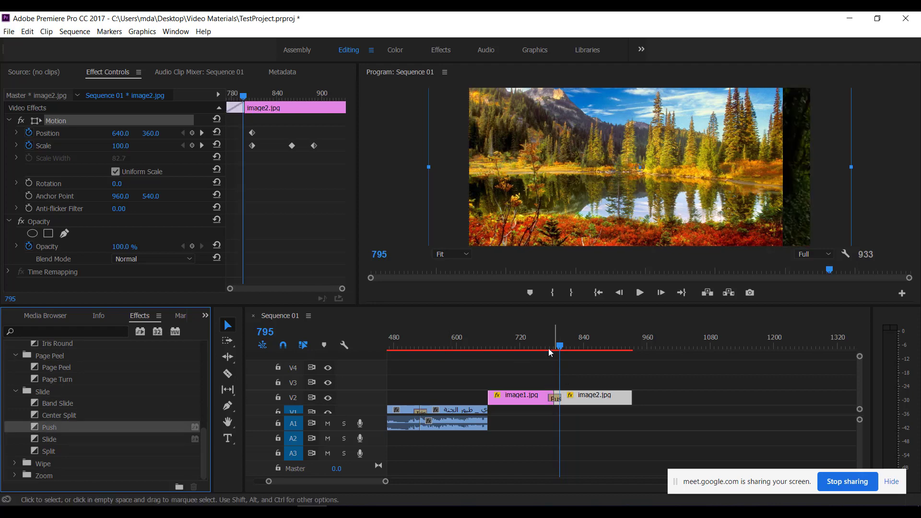
Play across the Push transition to preview how image2.jpg moves in.
click(546, 348)
key(space)
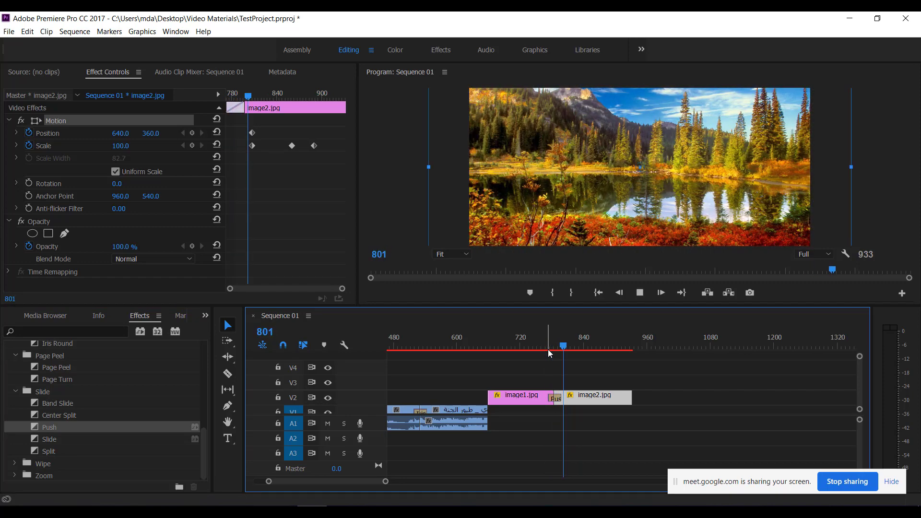
key(space)
Replace the Push transition between the two images with Gradient Wipe from the Wipe group, increasing its softness.
click(14, 464)
scroll(59, 442, down, 5)
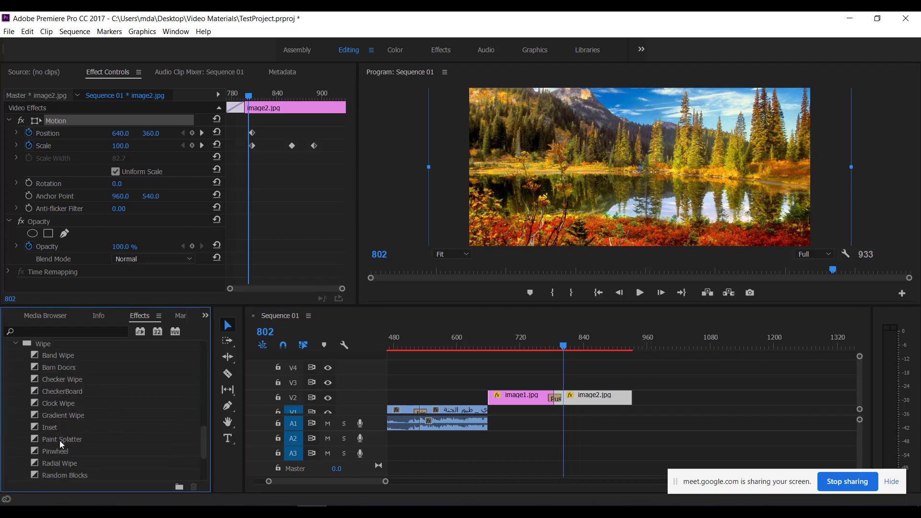
drag(57, 416, 565, 406)
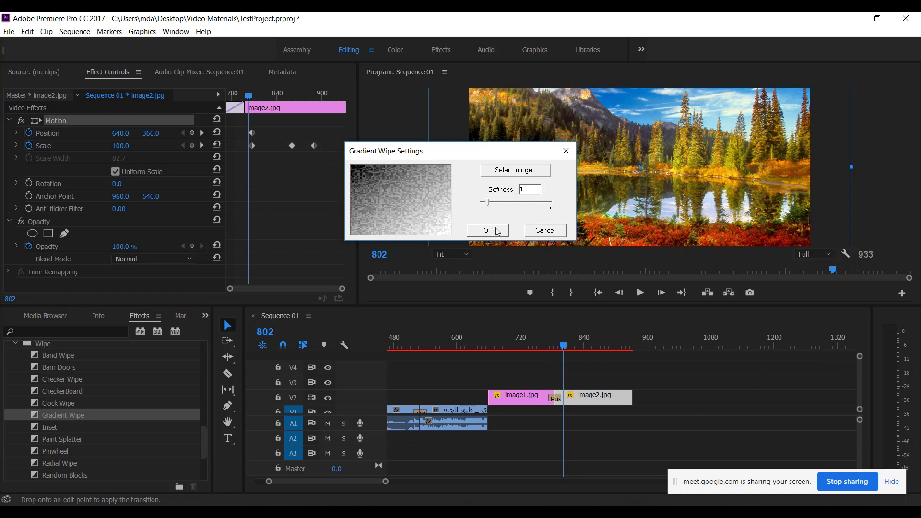
drag(494, 206, 538, 204)
click(487, 230)
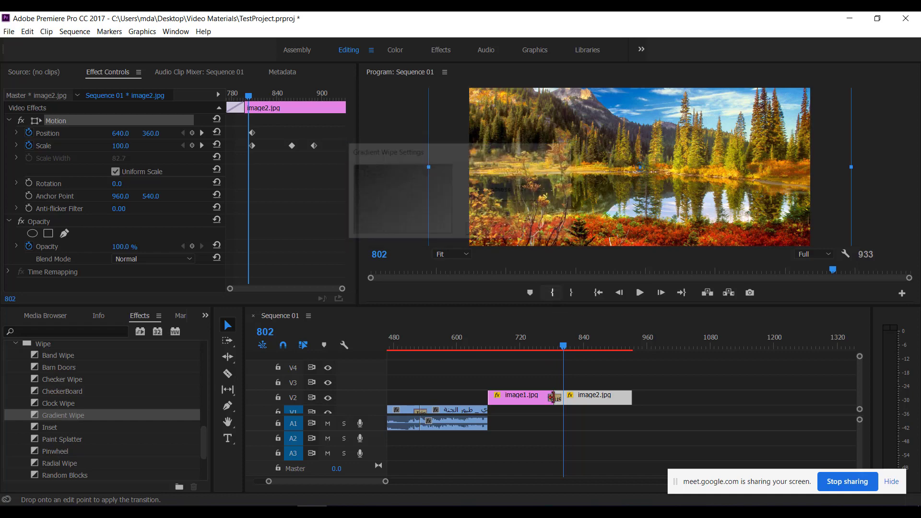
Play and scrub through the Gradient Wipe transition to preview how image1.jpg blends into image2.jpg.
click(537, 347)
key(space)
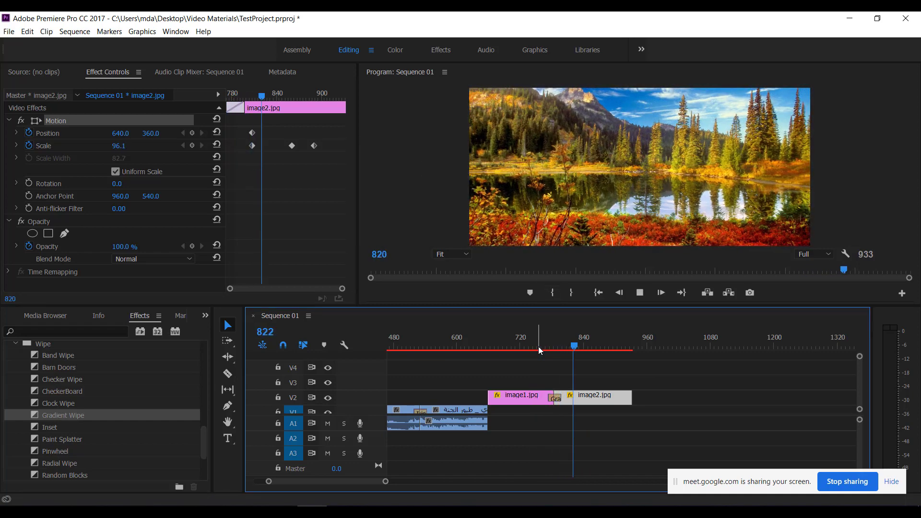
click(549, 349)
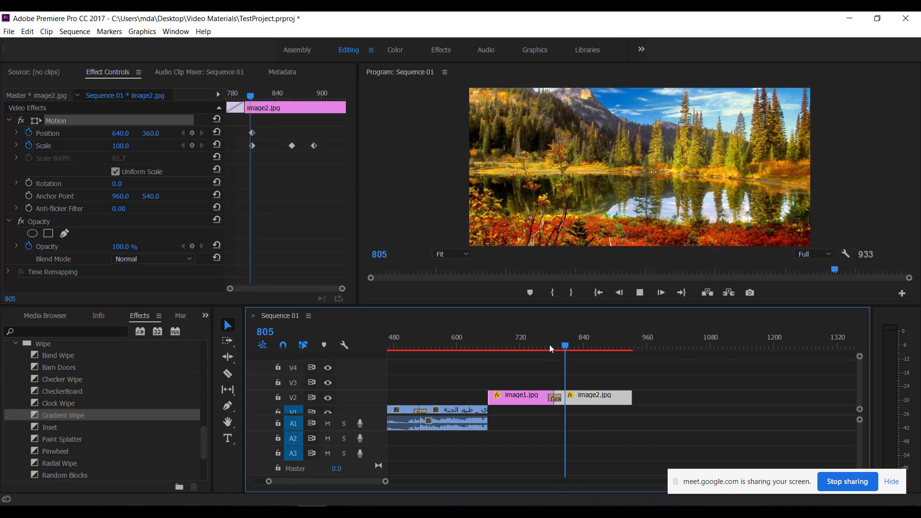
key(space)
scroll(27, 393, up, 10)
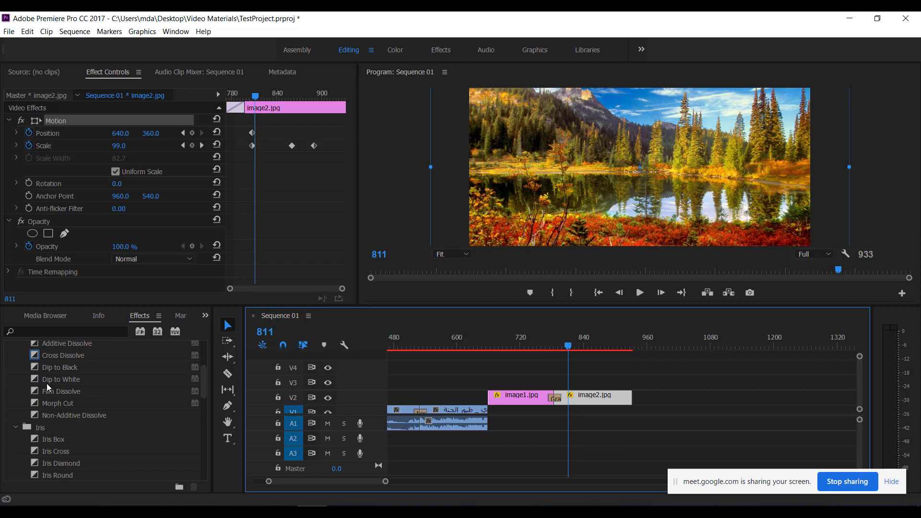
scroll(47, 384, down, 10)
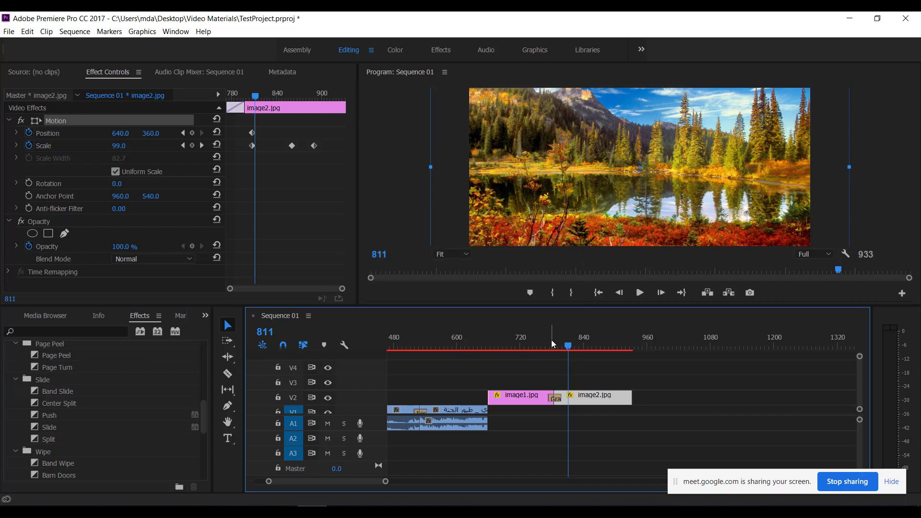
drag(555, 341, 556, 349)
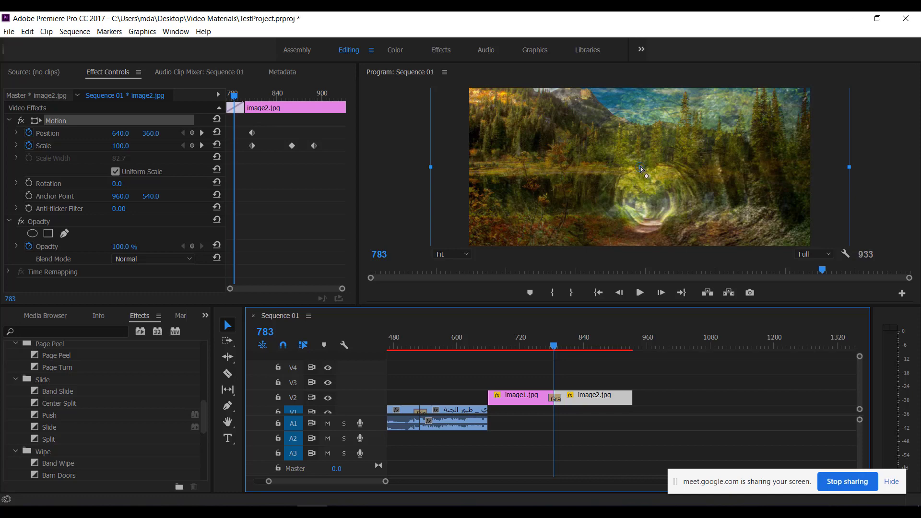
click(539, 346)
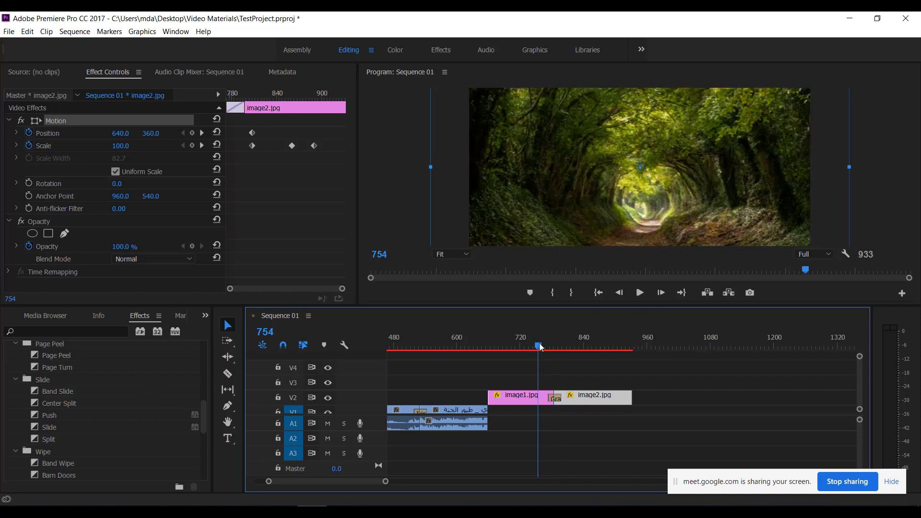
drag(540, 347, 550, 348)
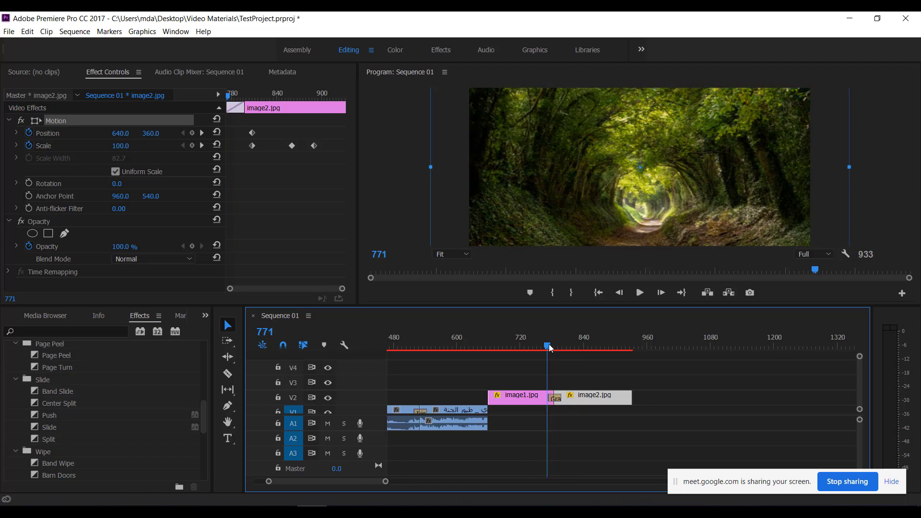
Look through the Slide, Page Peel, Iris and Dissolve groups to review the other available video transitions.
click(58, 401)
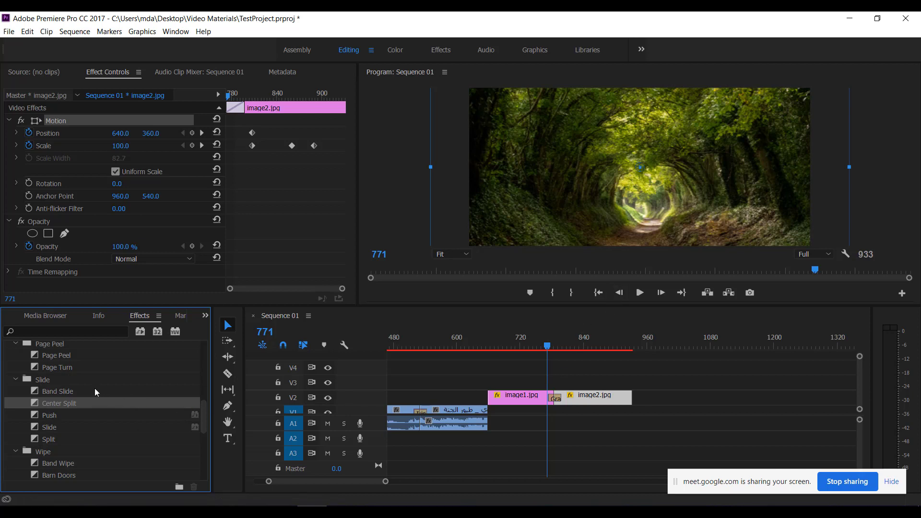
scroll(95, 390, up, 4)
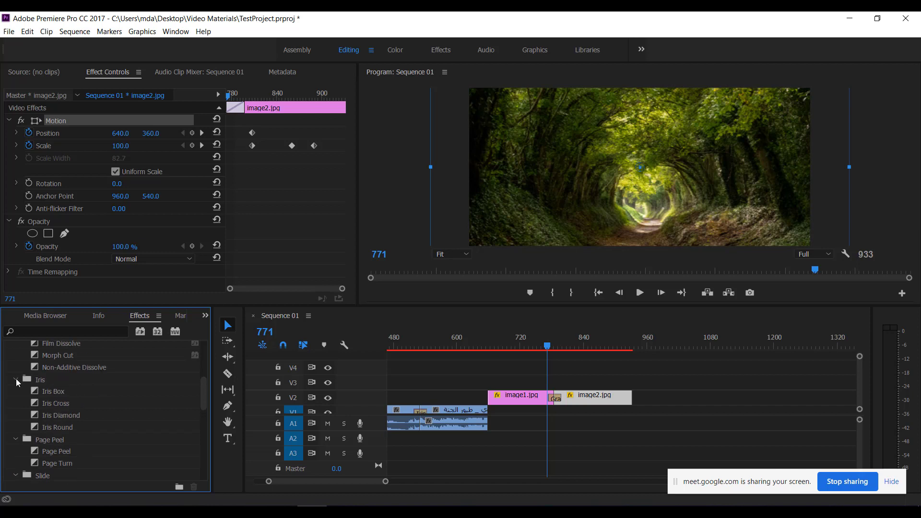
scroll(28, 381, up, 6)
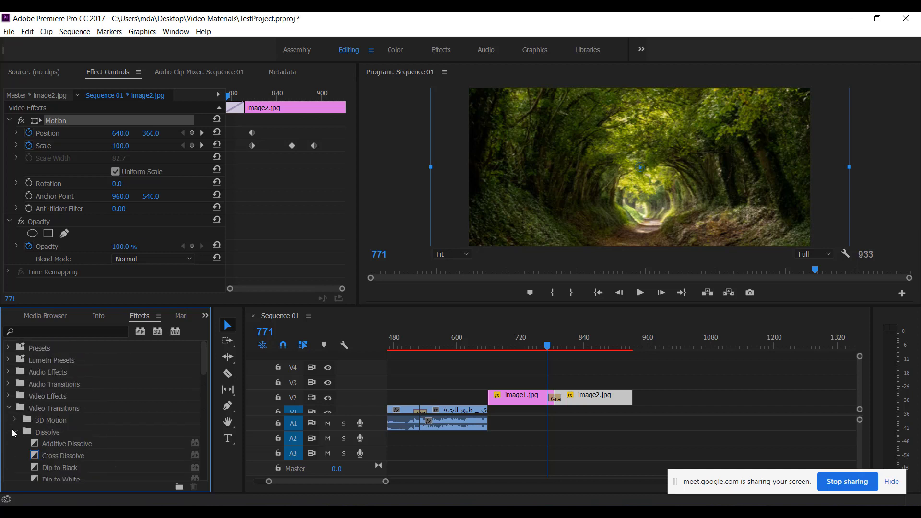
click(59, 441)
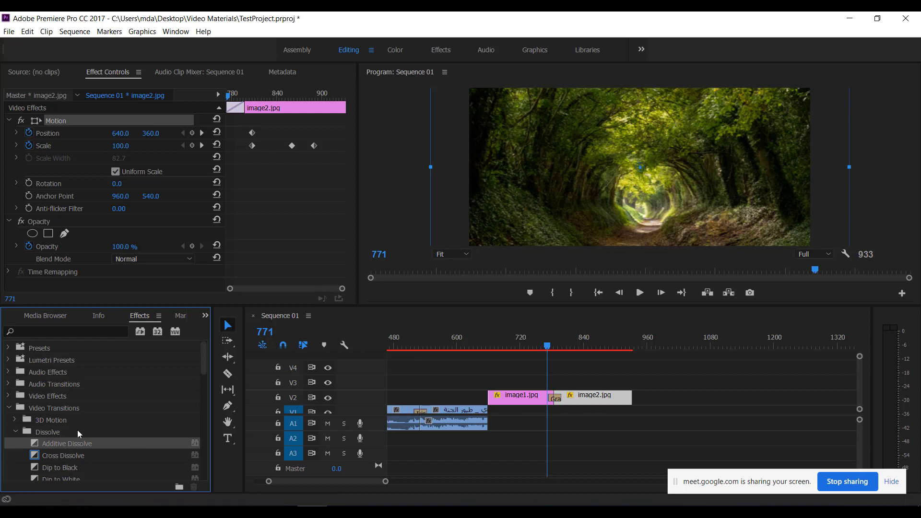
scroll(77, 430, down, 3)
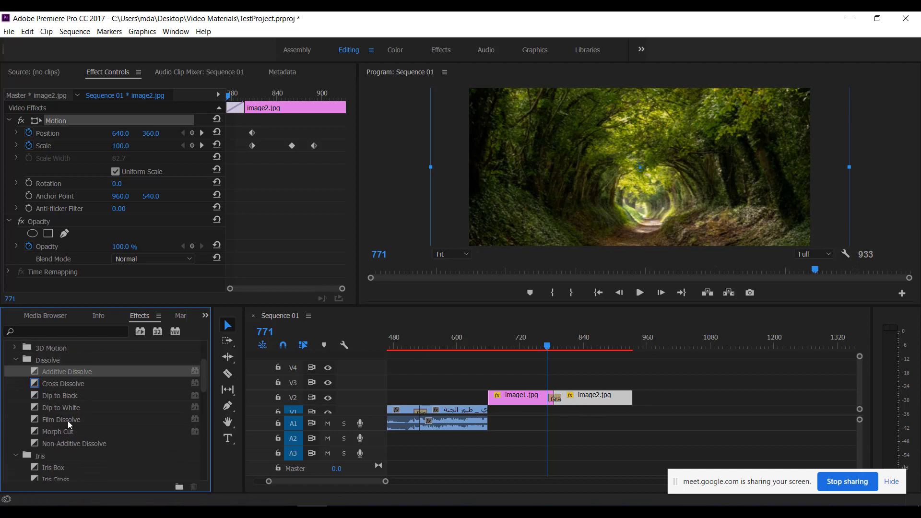
Select the Gradient Wipe transition between the two images and examine its duration, alignment and source options.
click(68, 421)
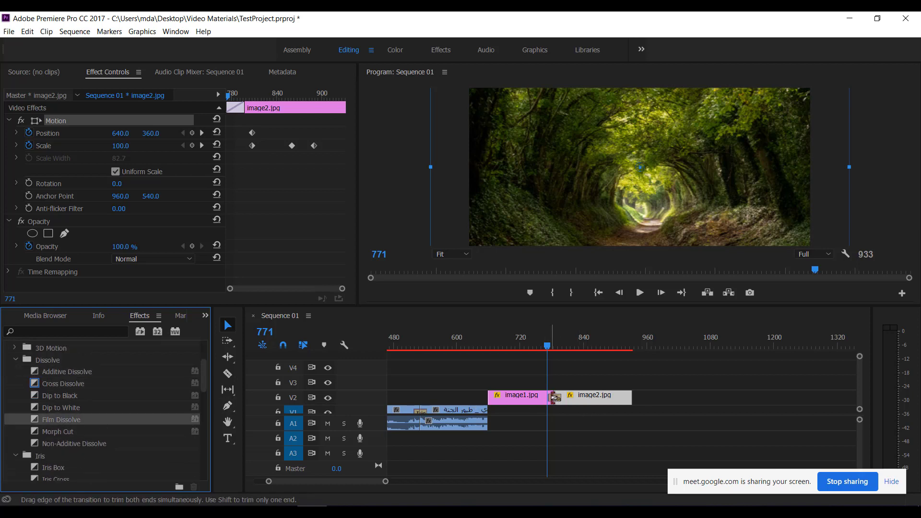
click(554, 343)
click(554, 398)
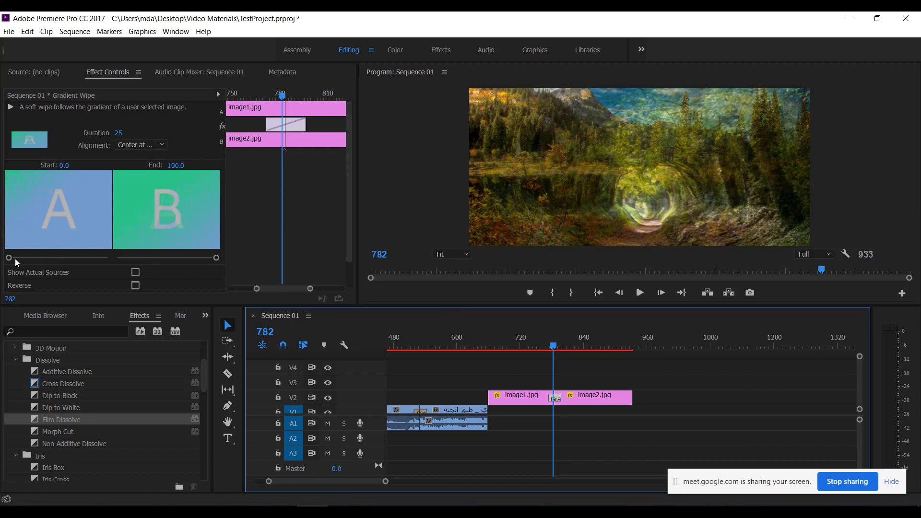
scroll(101, 237, down, 1)
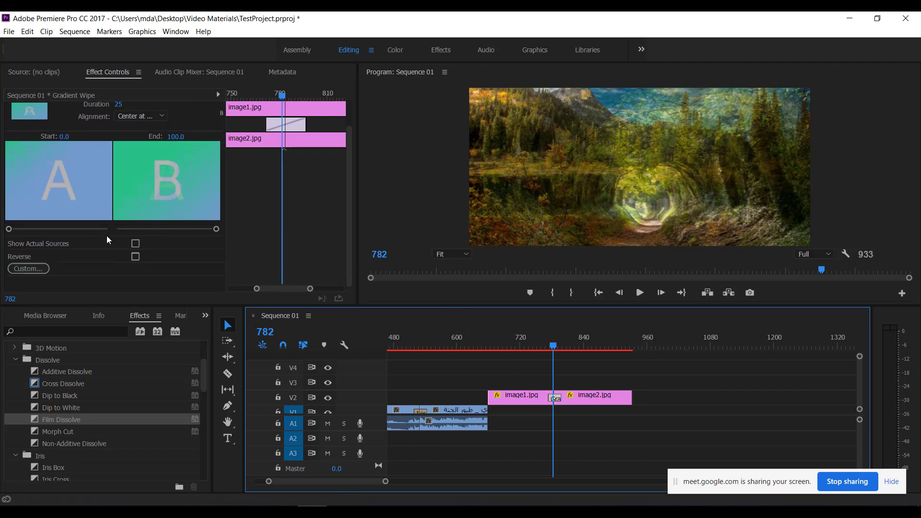
scroll(96, 225, up, 1)
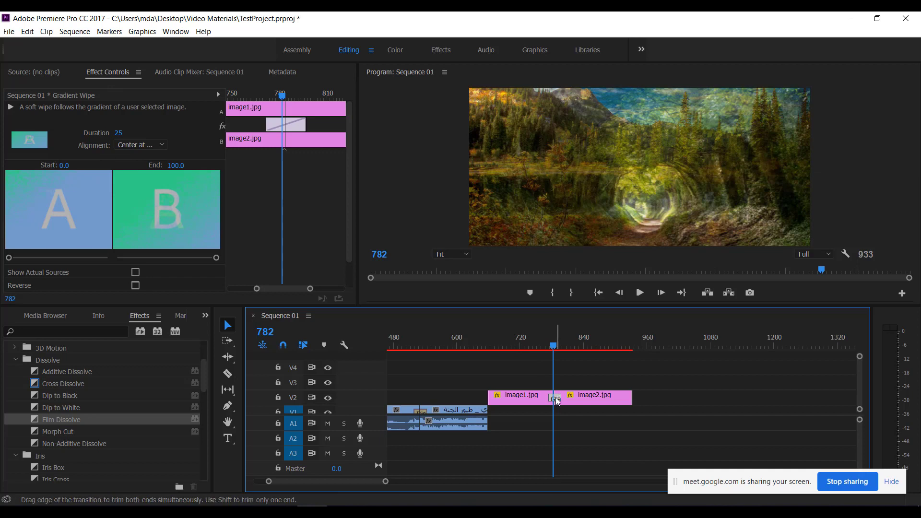
click(523, 346)
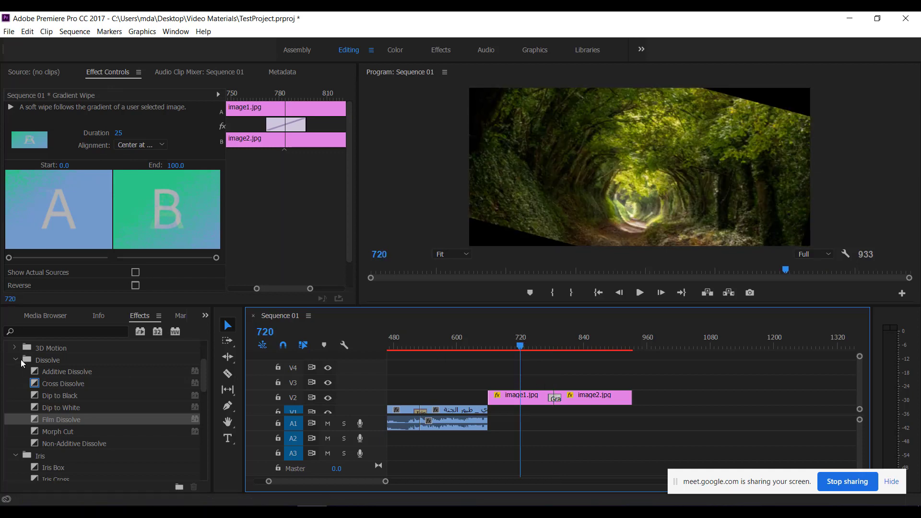
Collapse the open transition groups and replace Gradient Wipe between image1.jpg and image2.jpg with Cross Zoom from the Zoom group.
click(15, 358)
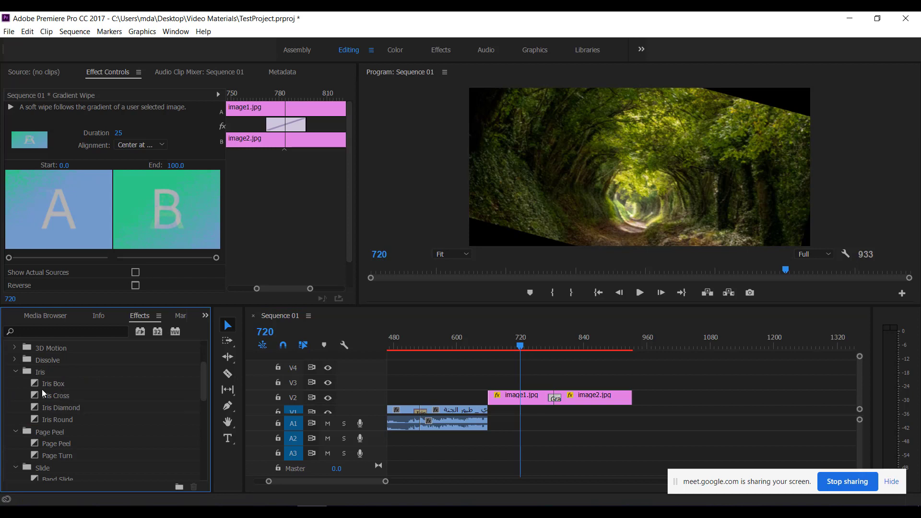
scroll(78, 404, up, 3)
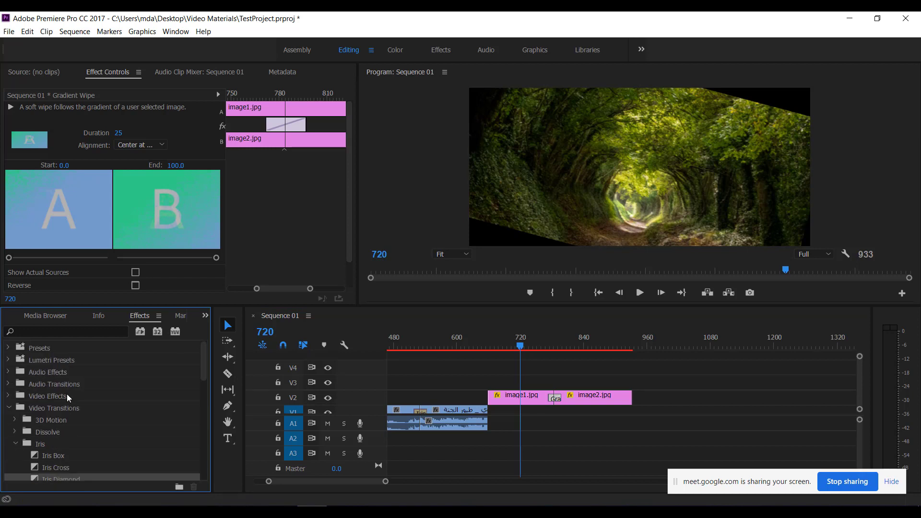
click(15, 444)
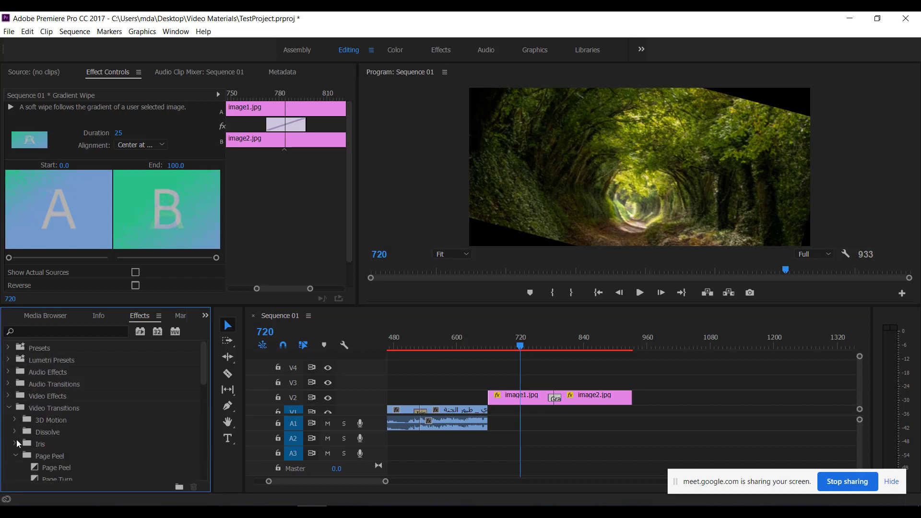
click(16, 456)
click(16, 469)
scroll(22, 473, down, 3)
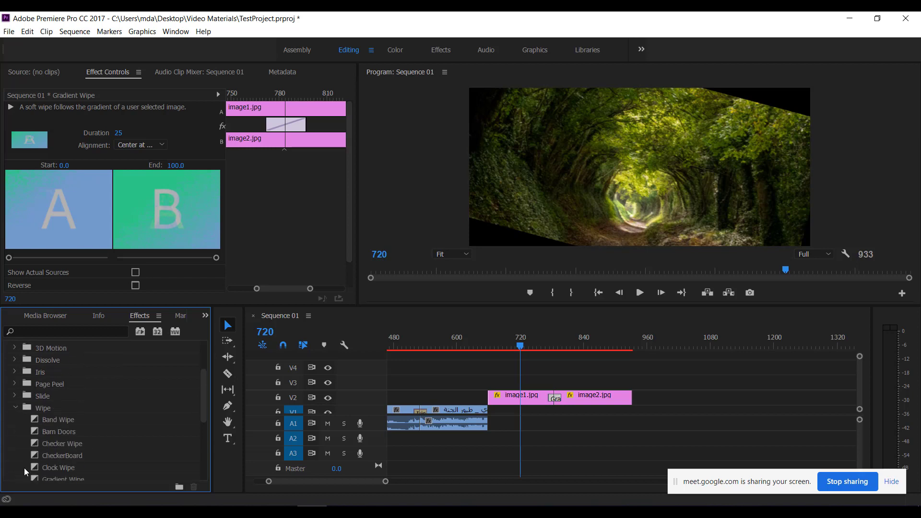
click(15, 408)
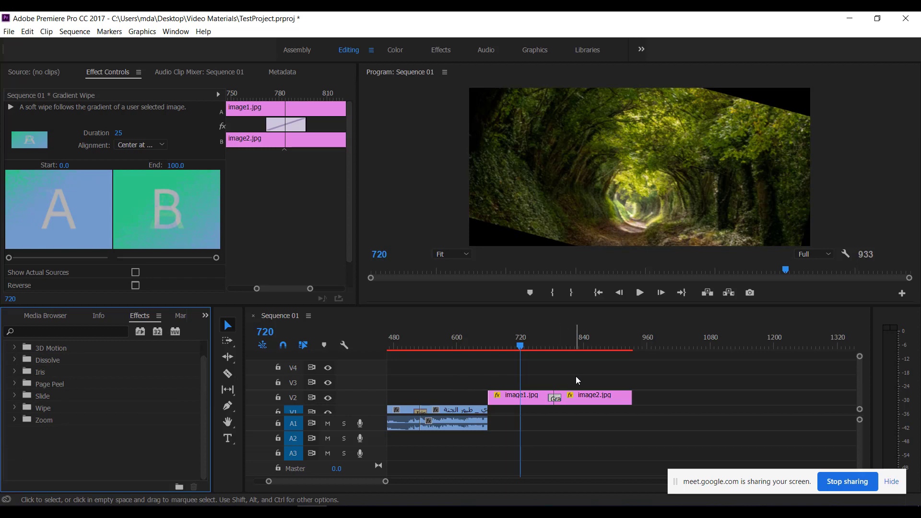
click(14, 420)
drag(59, 431, 555, 400)
Play the Cross Zoom transition several times and scrub back to frame 687 to preview the image sequence.
click(543, 342)
key(space)
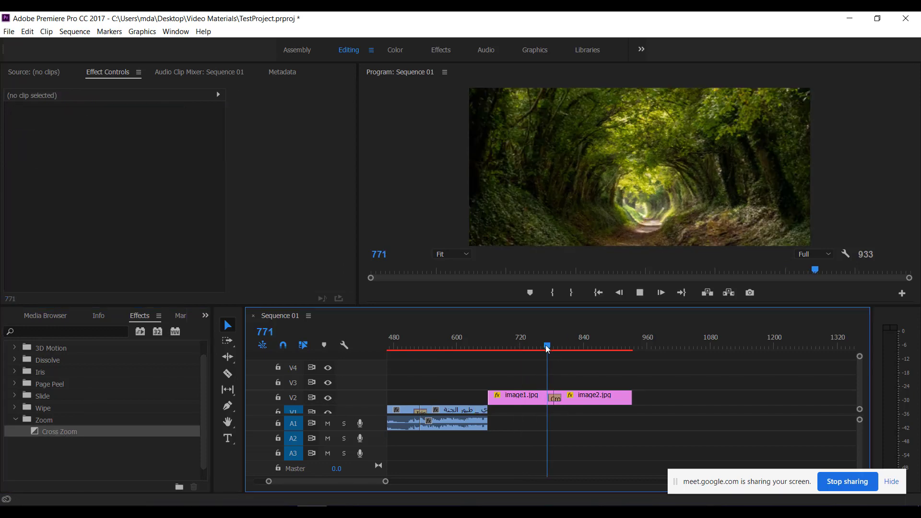
key(space)
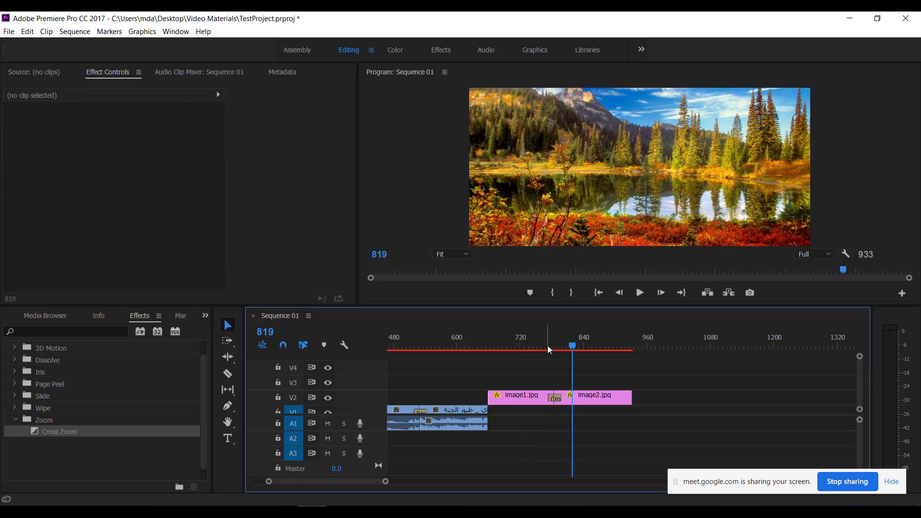
click(548, 347)
key(space)
key(space)
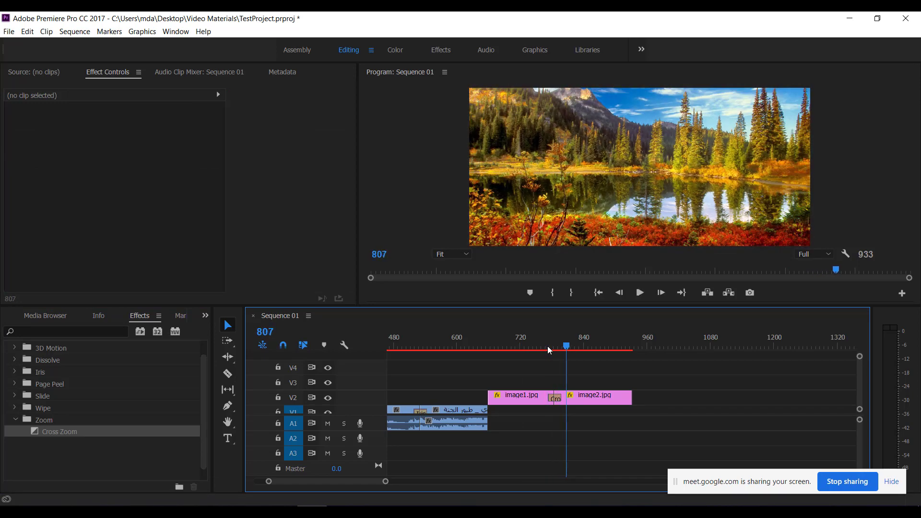
click(549, 347)
key(space)
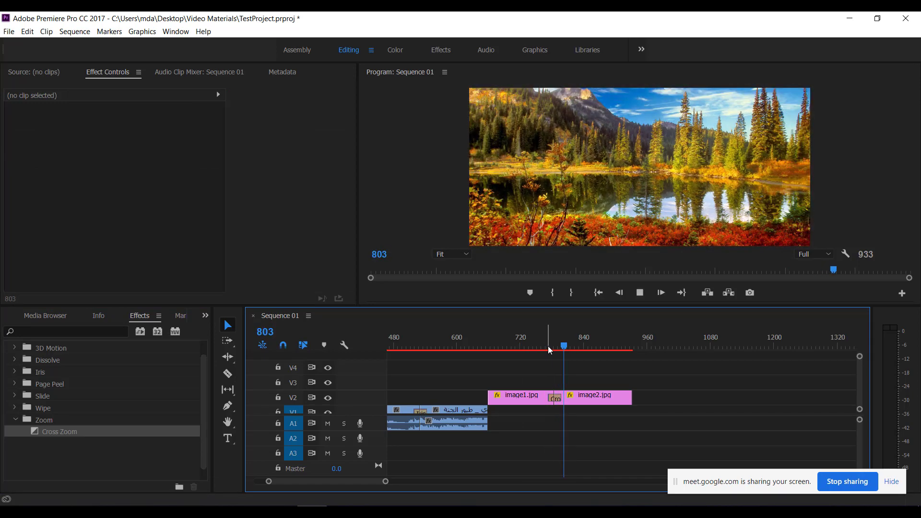
key(space)
click(533, 348)
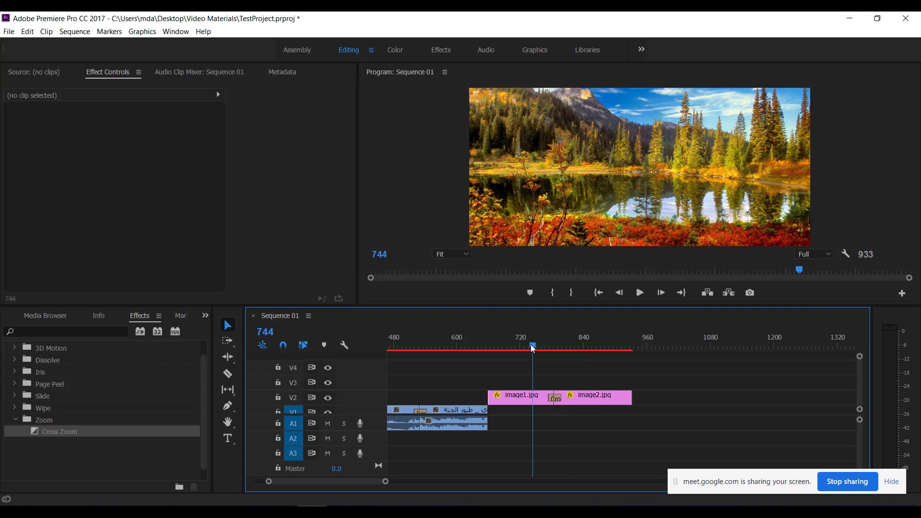
drag(533, 348, 505, 345)
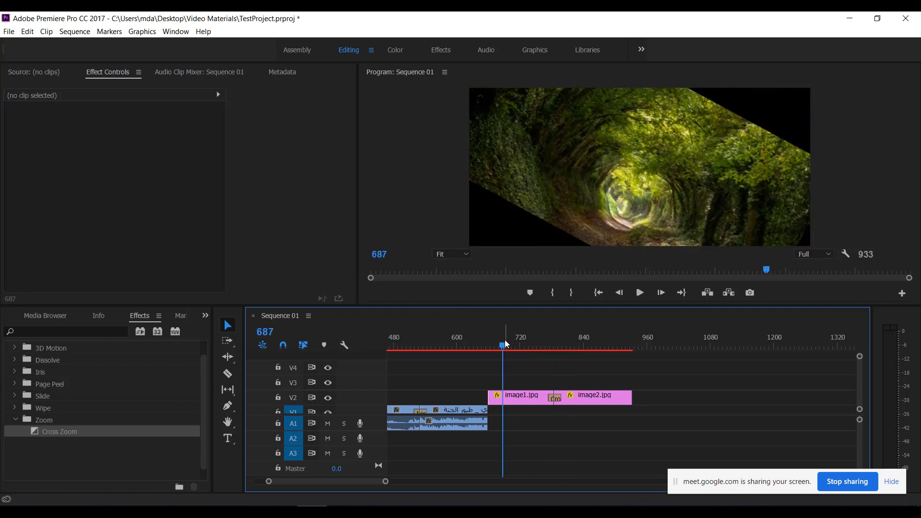
Switch to Notepad by launching it with a new blank document.
key(super+r)
text(notepad)
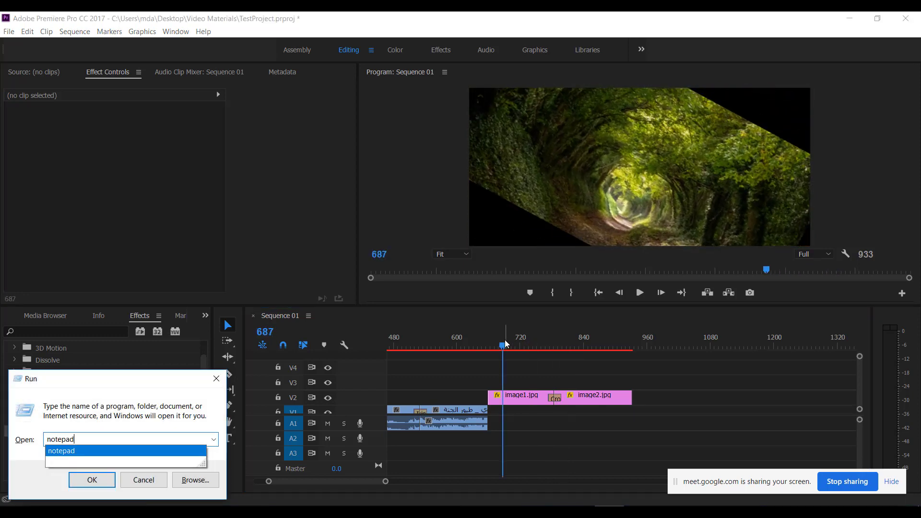
key(Return)
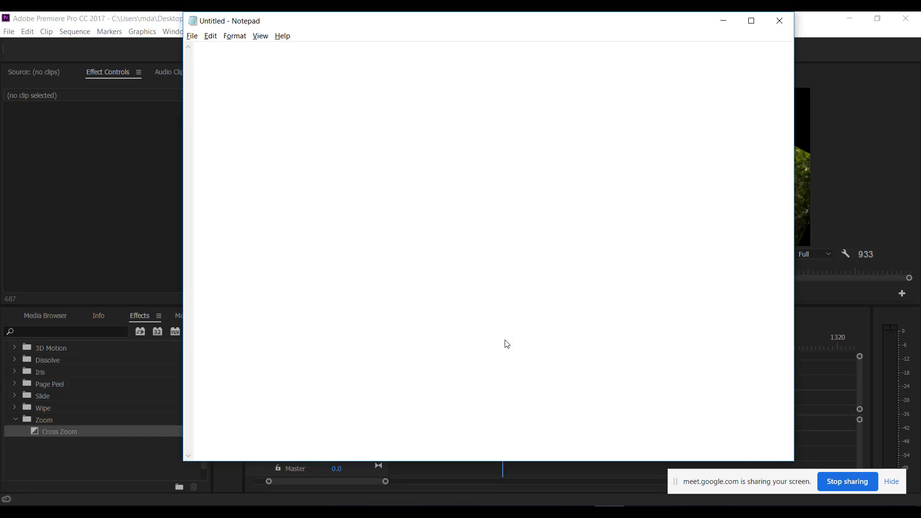
Write معالجة and list تحرير, تركيب and تجميع above it, one word per line.
text(معالجة)
key(Home)
key(Return)
key(Up)
text(تحري)
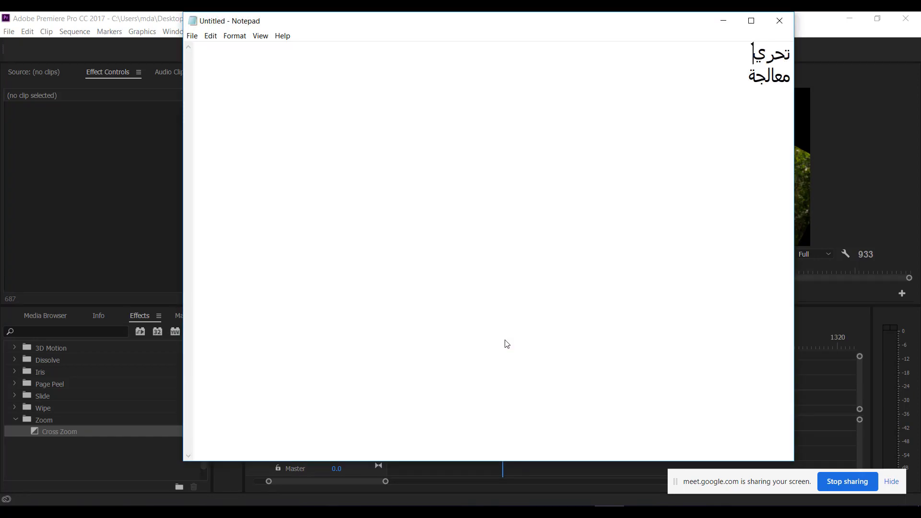
text(ر)
key(Return)
text(تركيب)
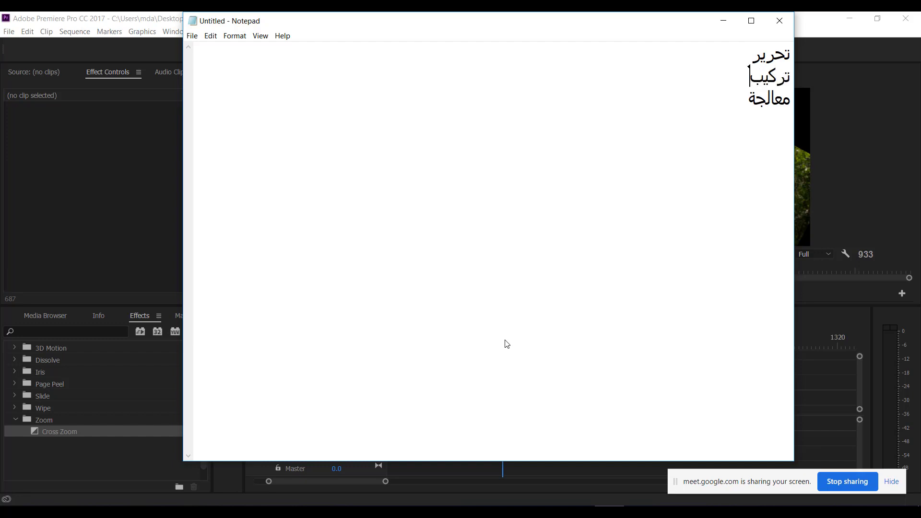
key(Return)
text(تجميع)
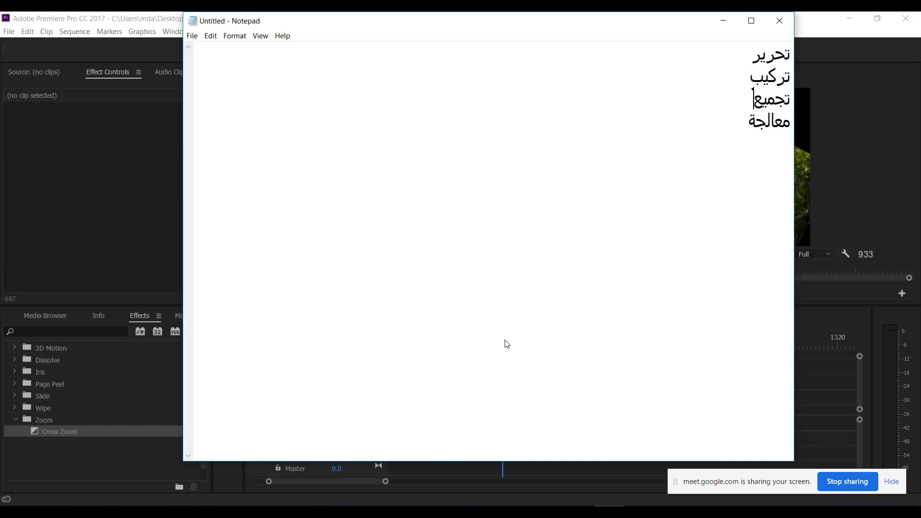
Move the word تجميع to a new first line above تحرير.
key(shift+Home)
key(Up)
key(Return)
key(Up)
text(تجميع)
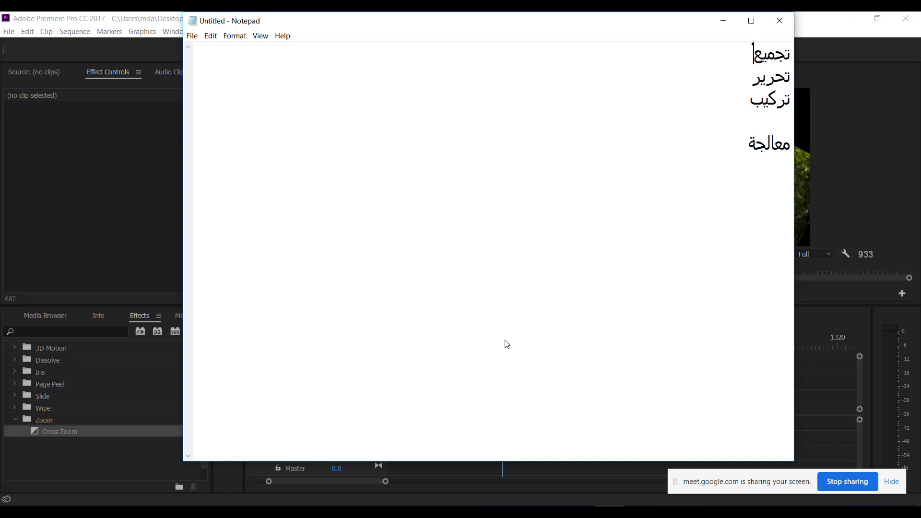
Move the word تركيب to its own line between تجميع and تحرير.
double_click(748, 96)
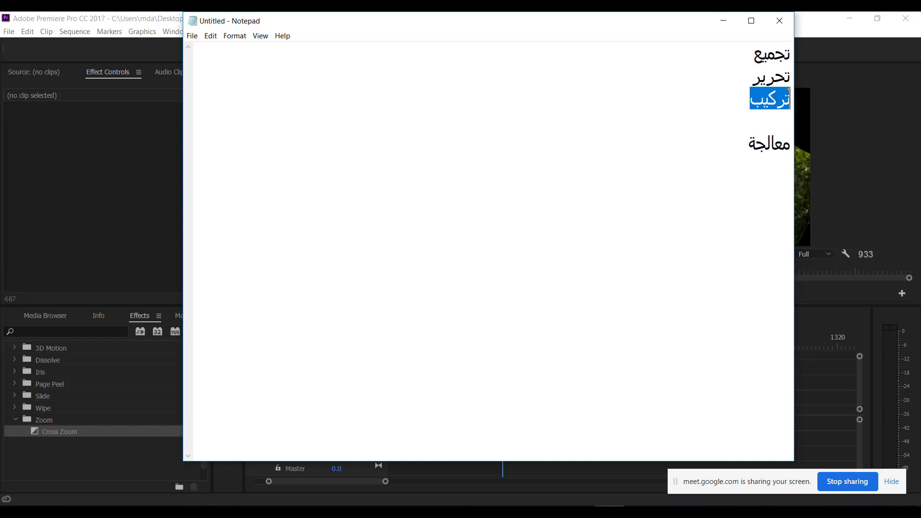
key(BackSpace)
click(792, 79)
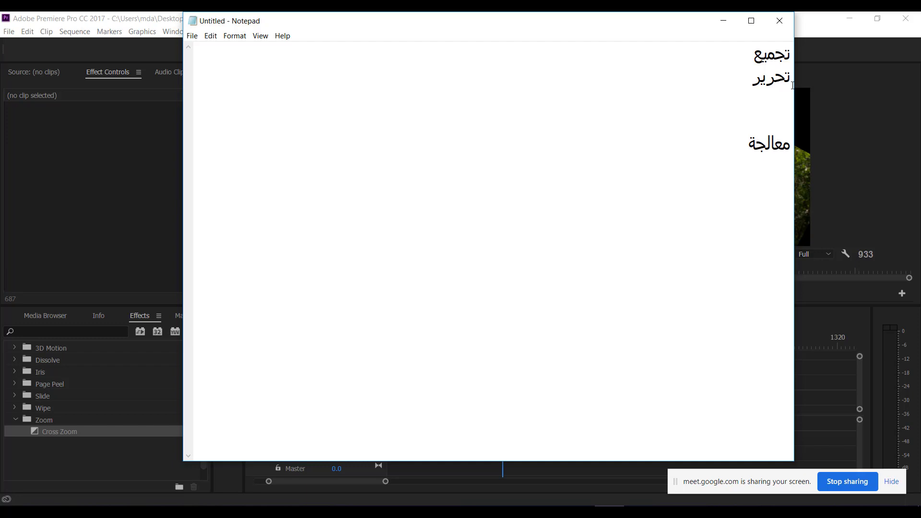
key(Return)
key(ctrl+z)
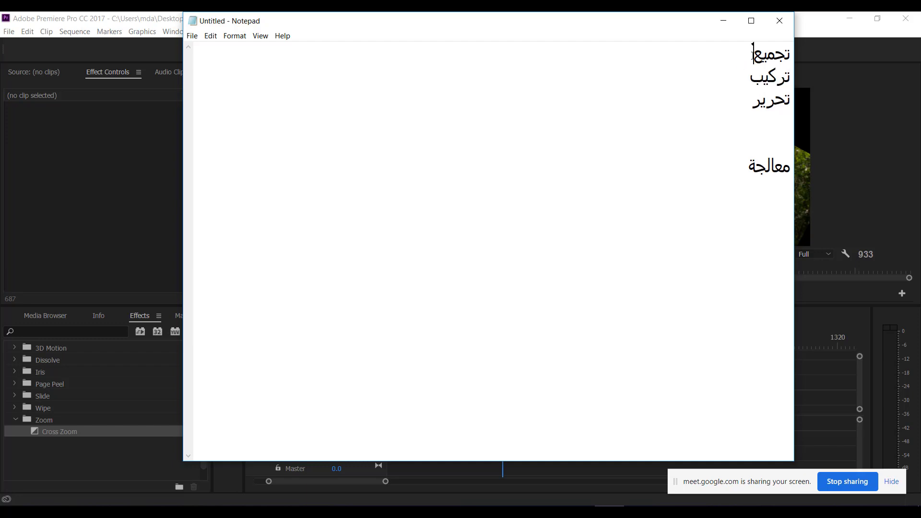
Highlight تجميع and then تركيب in the Notepad list, returning to Premiere Pro after each word.
drag(752, 54, 806, 44)
click(806, 32)
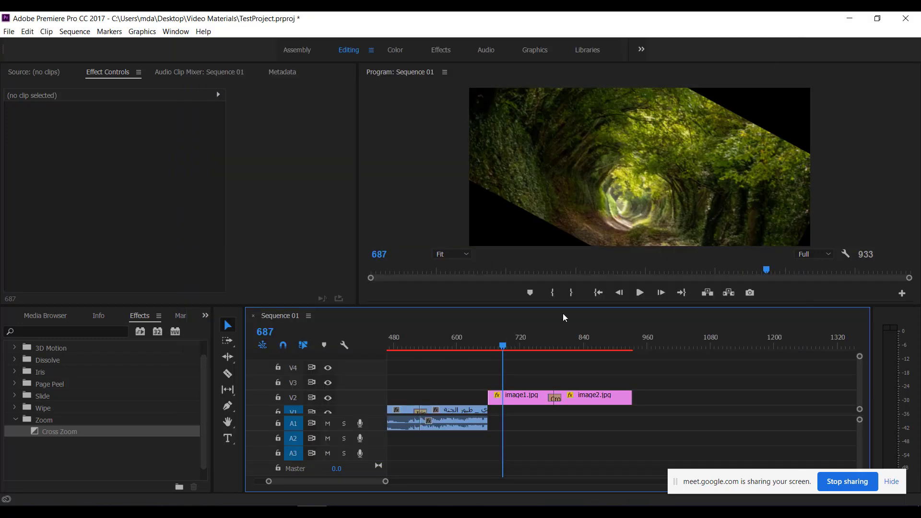
key(alt+Tab)
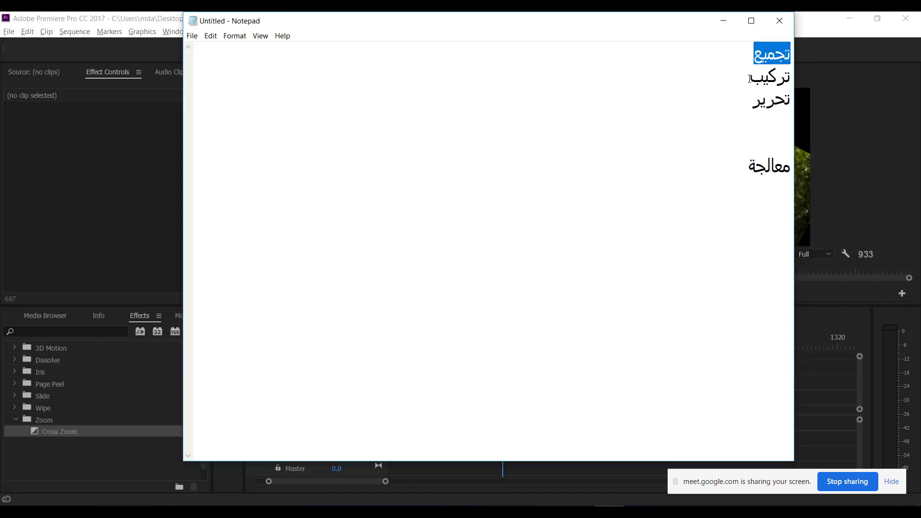
drag(750, 79, 791, 77)
key(alt+Tab)
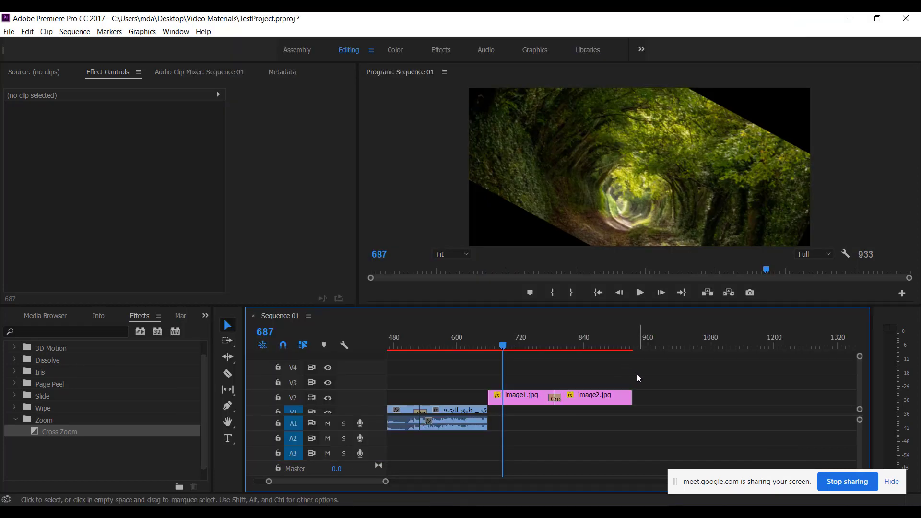
Select both image clips in the Premiere Pro timeline, and highlight تحرير in the Notepad list.
drag(638, 378, 526, 397)
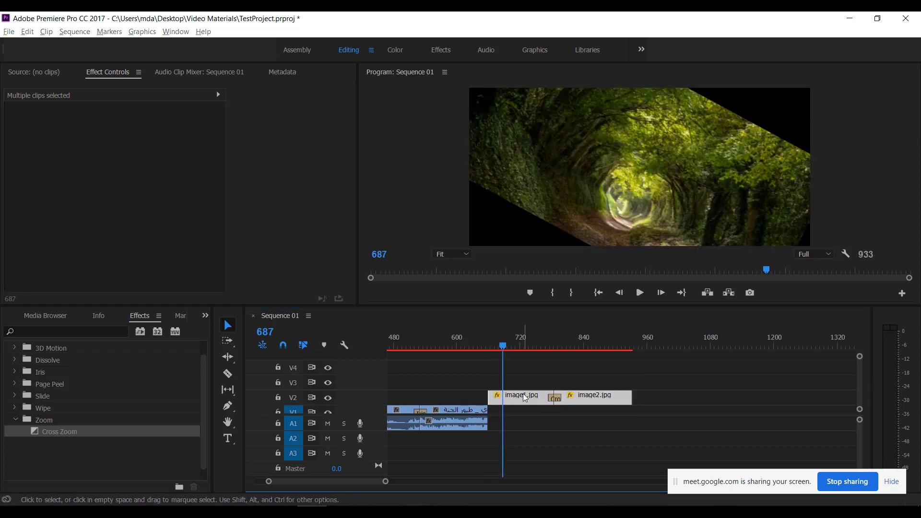
key(alt+Tab)
double_click(768, 97)
key(alt+Tab)
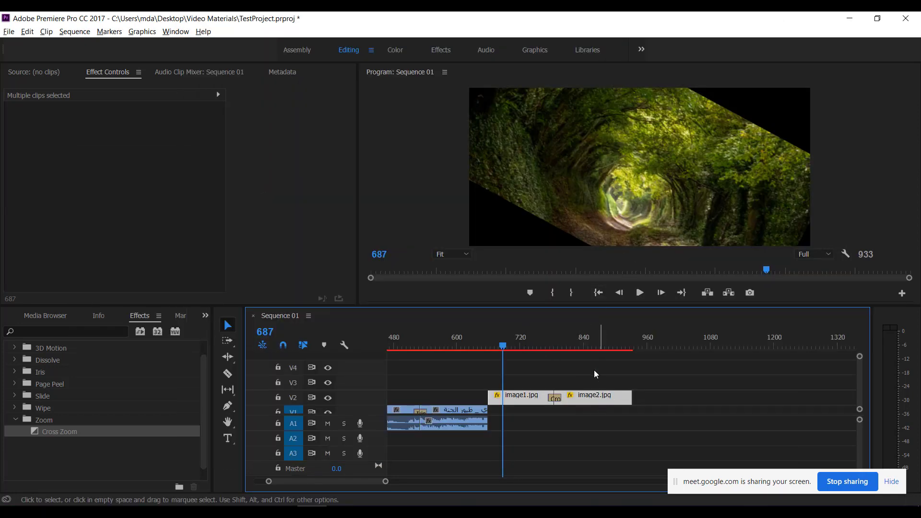
Switch to Notepad and remove the blank lines between تحرير and معالجة.
key(alt+Tab)
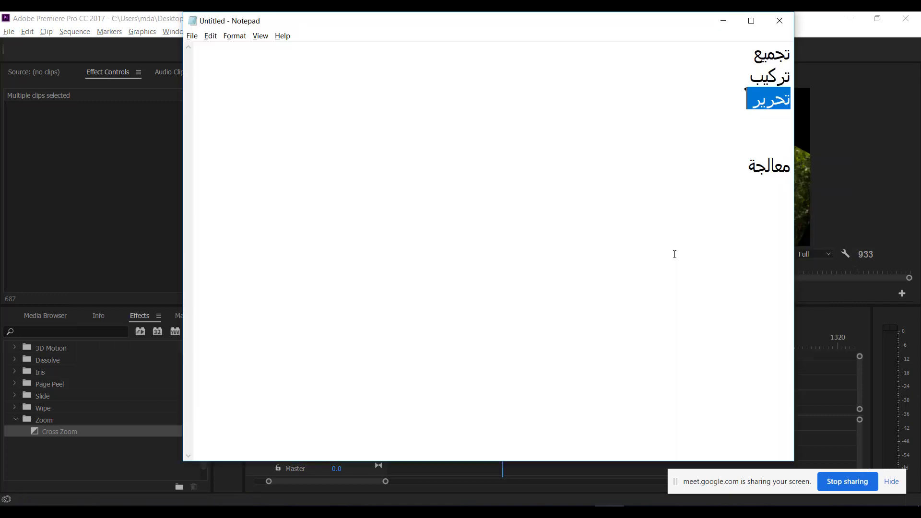
click(766, 137)
key(BackSpace)
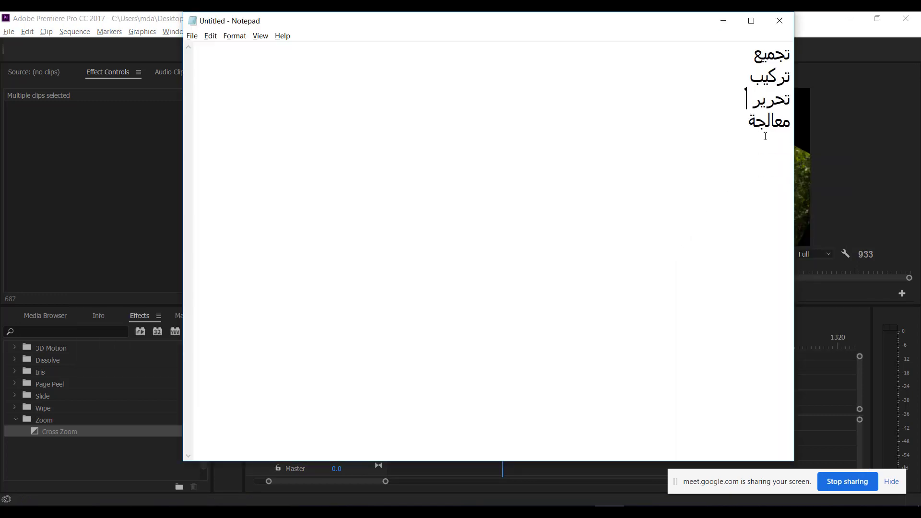
Switch to Premiere Pro and move the playhead to frame 794 at the end of the Cross Zoom transition.
key(alt+Tab)
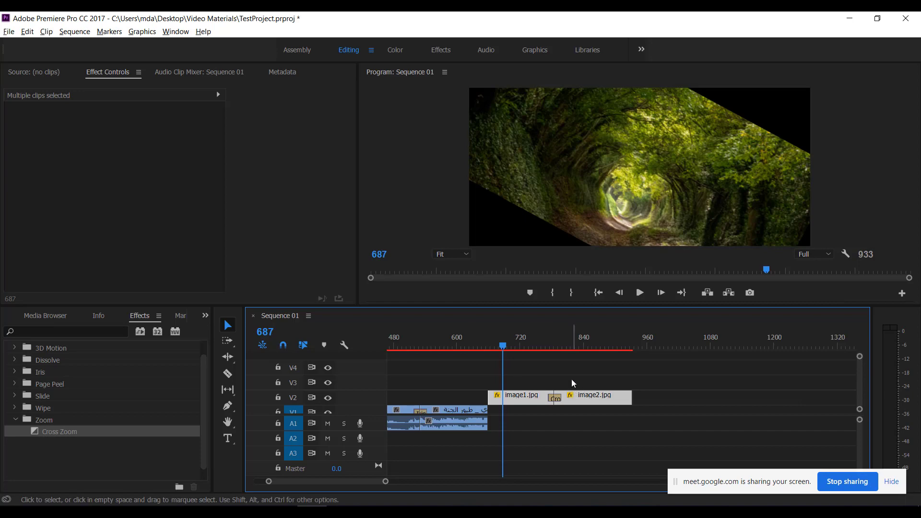
click(550, 345)
click(561, 345)
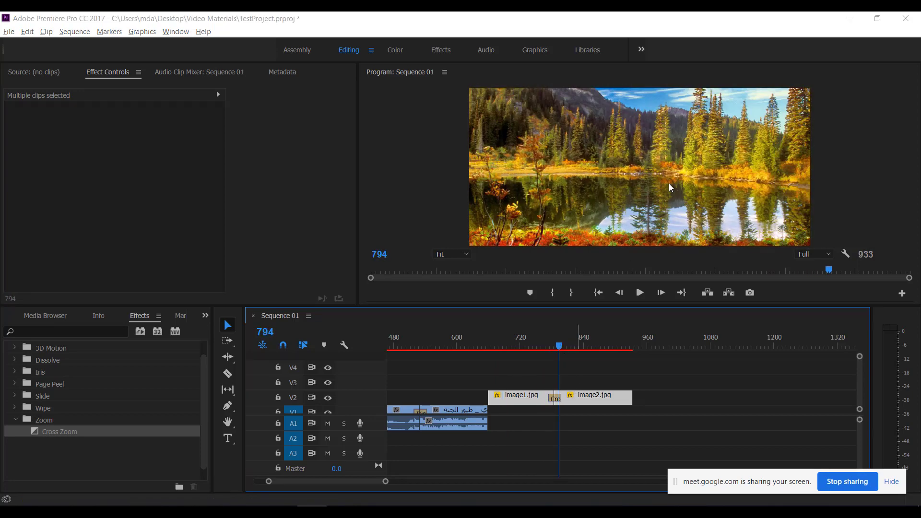
Switch to Notepad and add the lines مراحل انتقالية and مؤثرات below معالجة.
key(alt+Tab)
key(Return)
text(مرا)
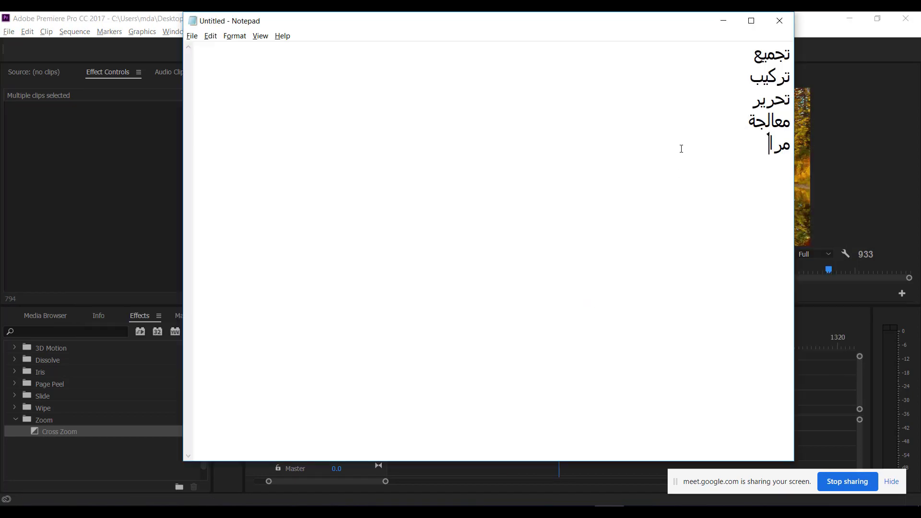
text(حل انتقالية)
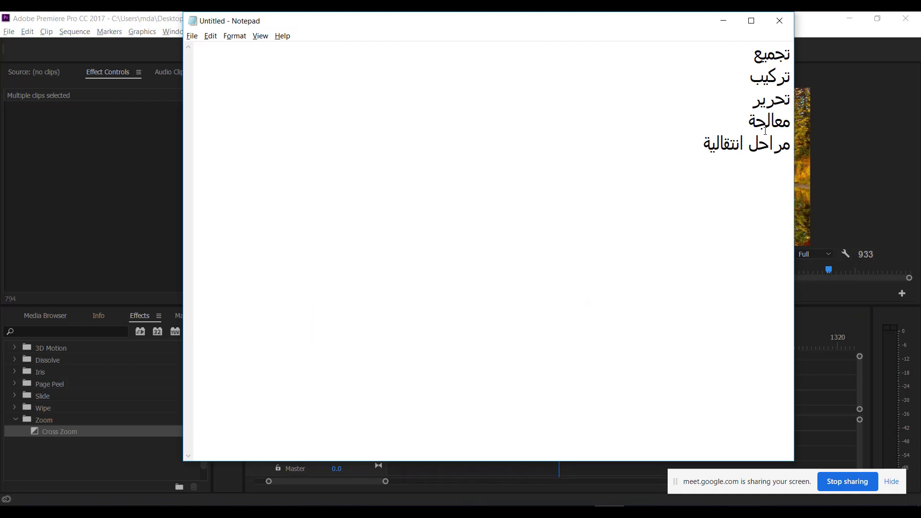
key(Return)
text(مؤثرات)
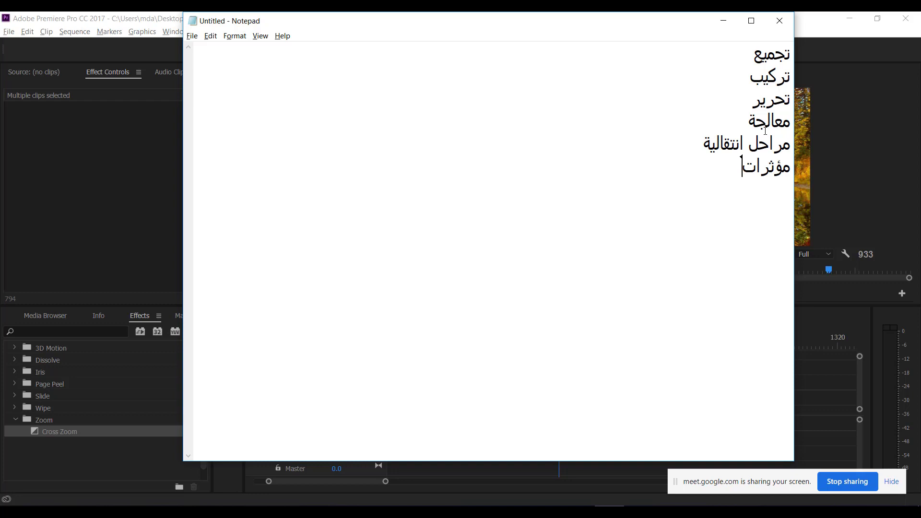
Add the line سلسلة من الصور at the end of the list, and return to Premiere Pro.
key(Return)
text(سلسلة من الور)
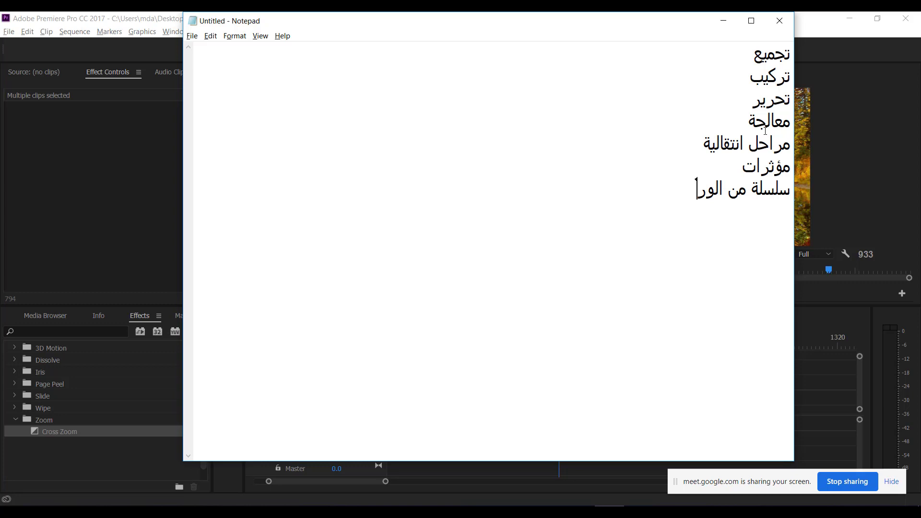
key(BackSpace)
key(BackSpace)
text(صور)
click(821, 117)
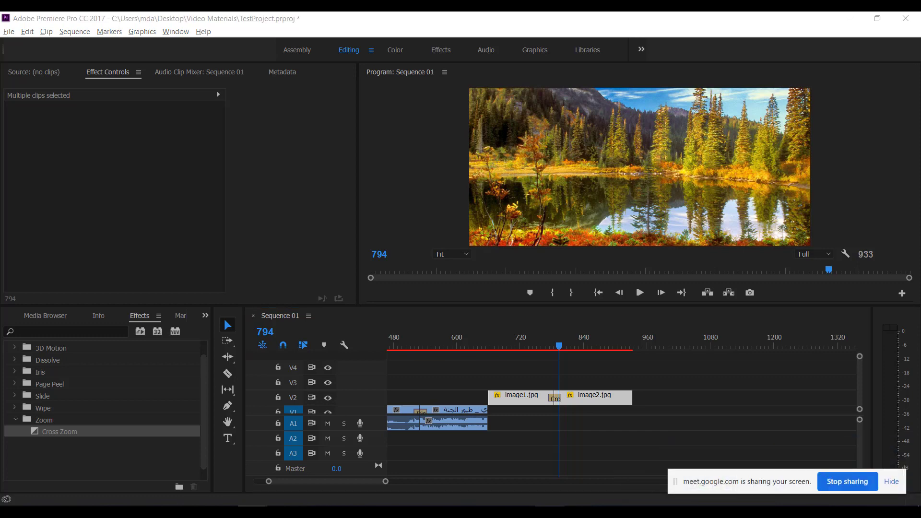
Minimize the screen recorder window, and highlight سلسلة من الصور in the Notepad list.
key(alt+Tab)
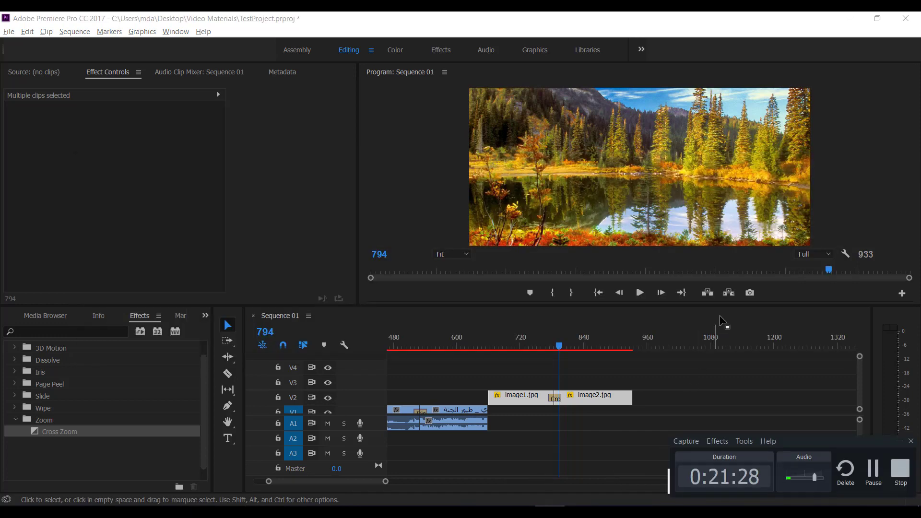
key(alt+Tab)
click(899, 441)
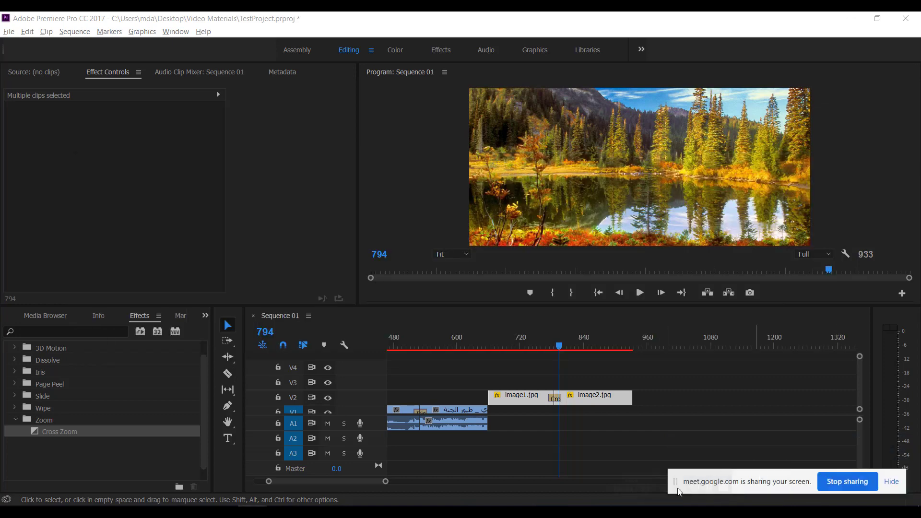
key(alt+Tab)
drag(682, 191, 788, 203)
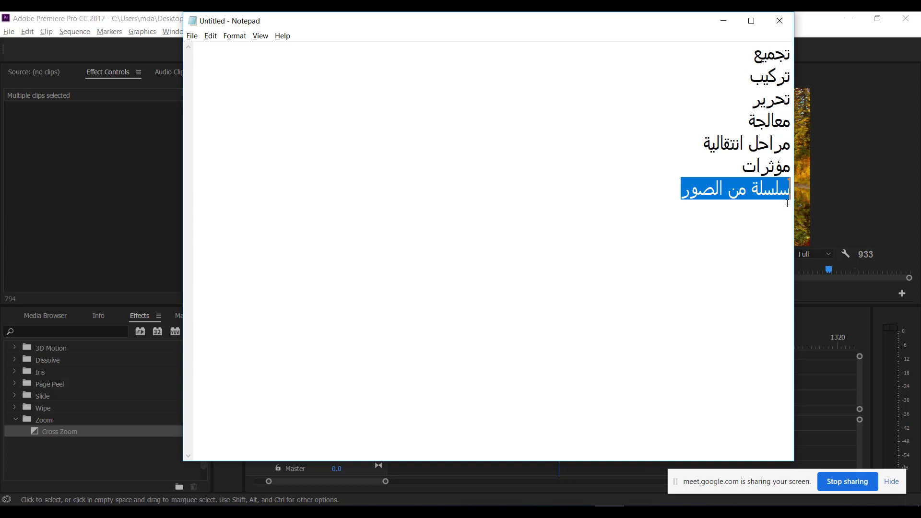
Switch to Premiere Pro and look over the project's file commands without choosing any.
click(155, 20)
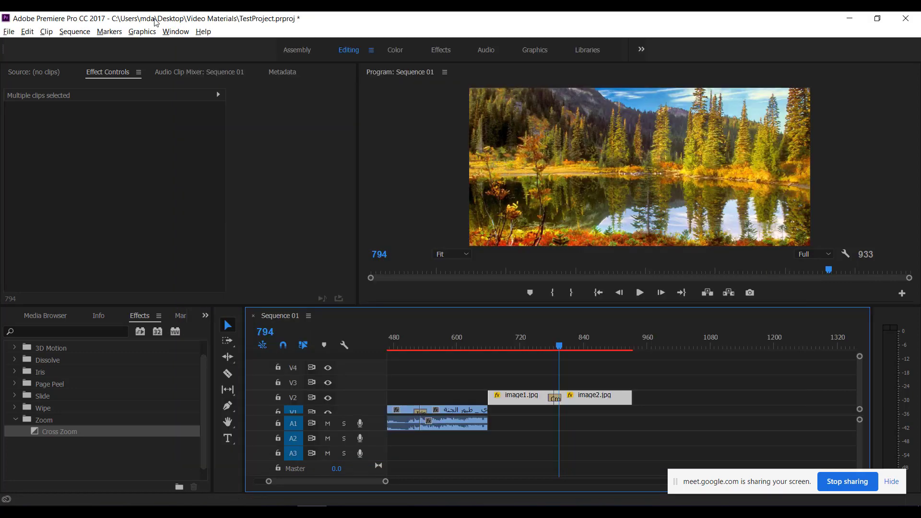
click(9, 31)
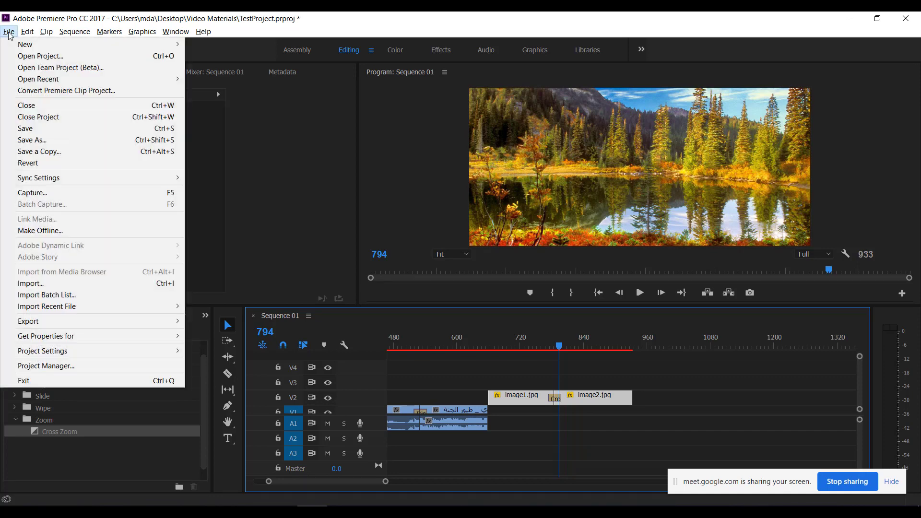
click(10, 32)
Switch to Notepad and append a separator line of three dashes and the line تصدير الفيديو.
key(alt+Tab)
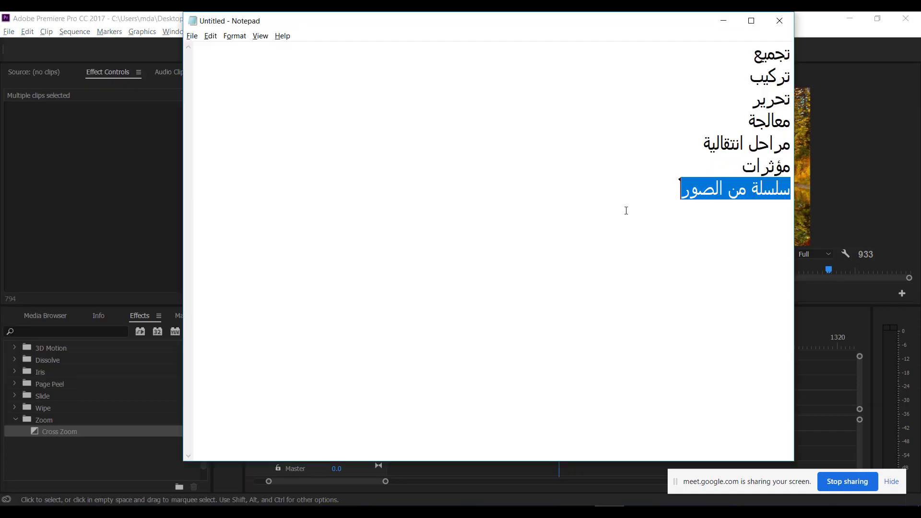
click(626, 210)
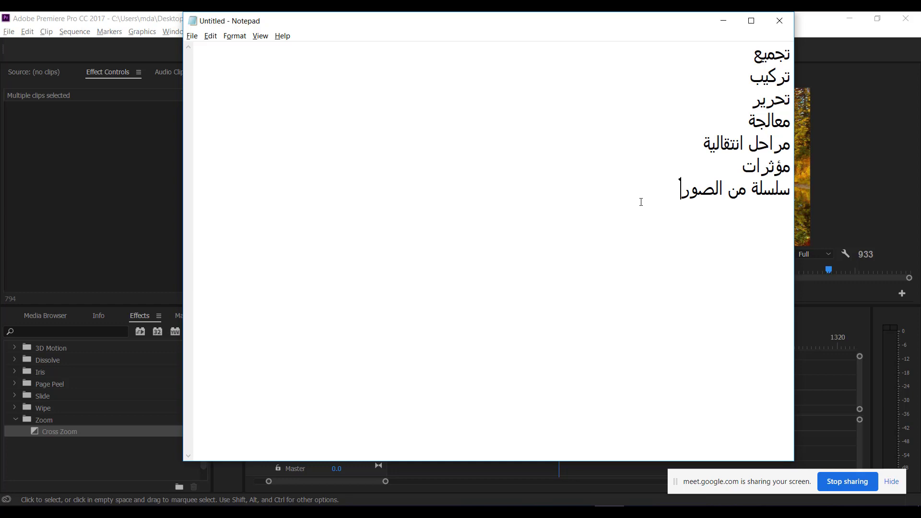
key(Return)
text(- - -)
key(Return)
text(تصدير الفيديو)
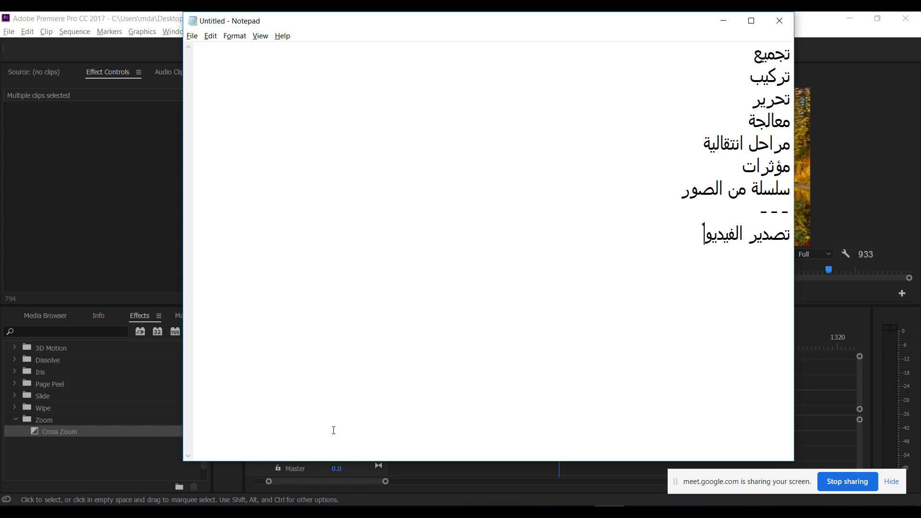
Switch to Premiere Pro, deselect the image clips, and move the playhead to frame 929 near the end of the sequence.
key(alt+Tab)
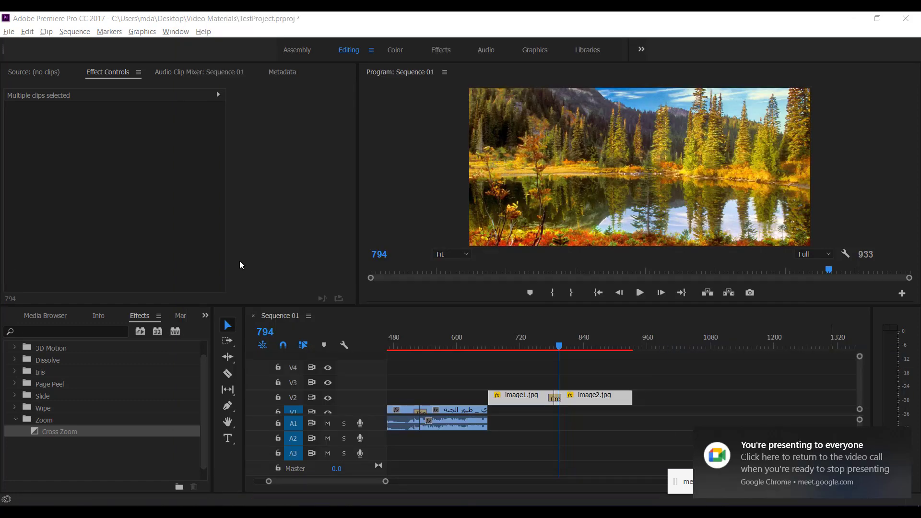
click(480, 352)
drag(374, 481, 307, 481)
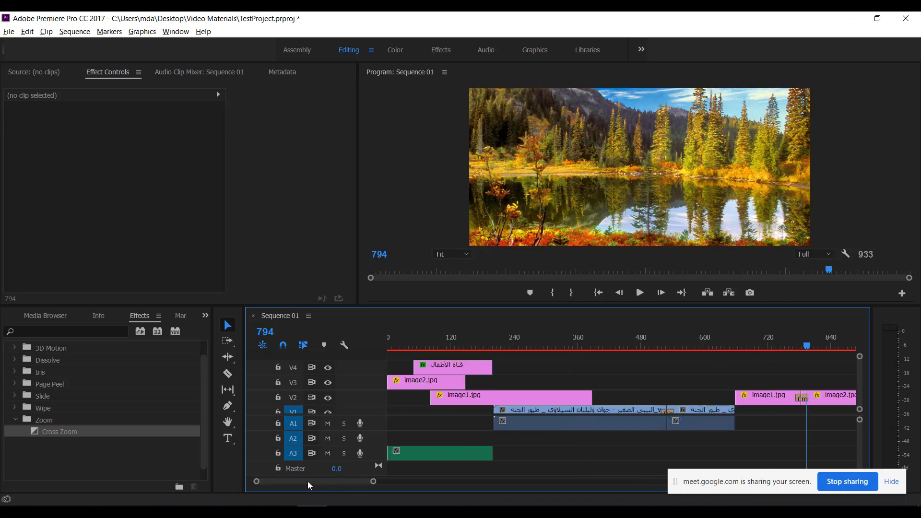
key(minus)
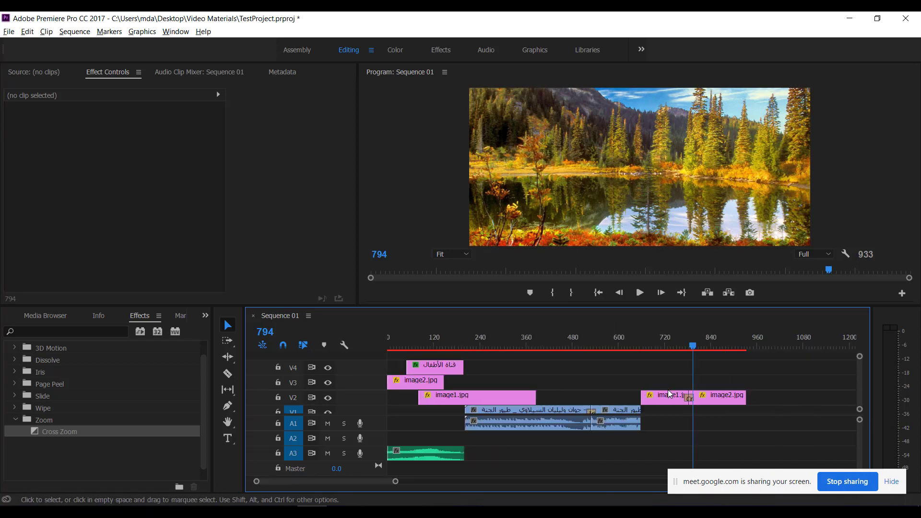
key(minus)
mouse_move(699, 346)
mouse_down()
mouse_move(721, 345)
mouse_move(711, 346)
mouse_up()
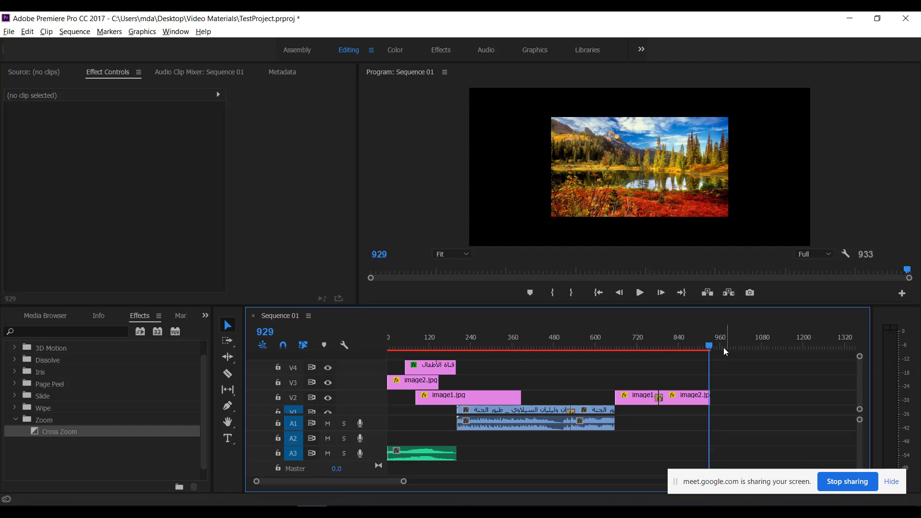
key(ctrl+z)
key(ctrl+z)
key(ctrl+z)
key(ctrl+z)
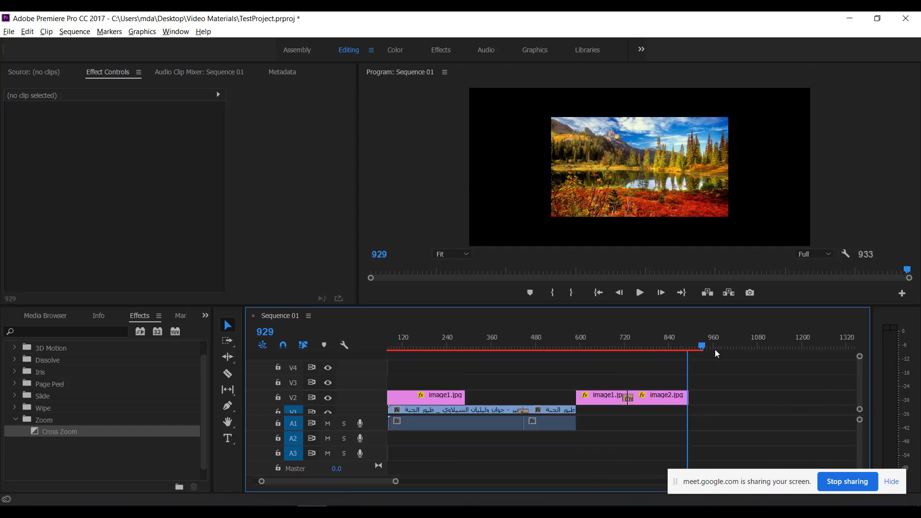
key(ctrl+z)
scroll(715, 349, down, 3)
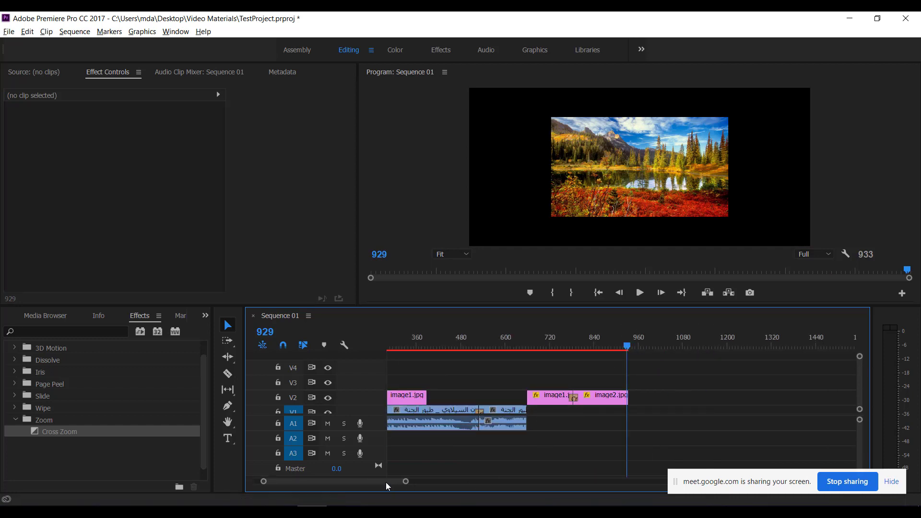
scroll(384, 482, up, 3)
key(ctrl+shift+z)
key(ctrl+shift+z)
key(ctrl+shift+z)
key(ctrl+shift+z)
key(ctrl+shift+z)
Set the video display format of Sequence 01 to 29.97 fps Drop-Frame Timecode in the sequence settings.
click(76, 32)
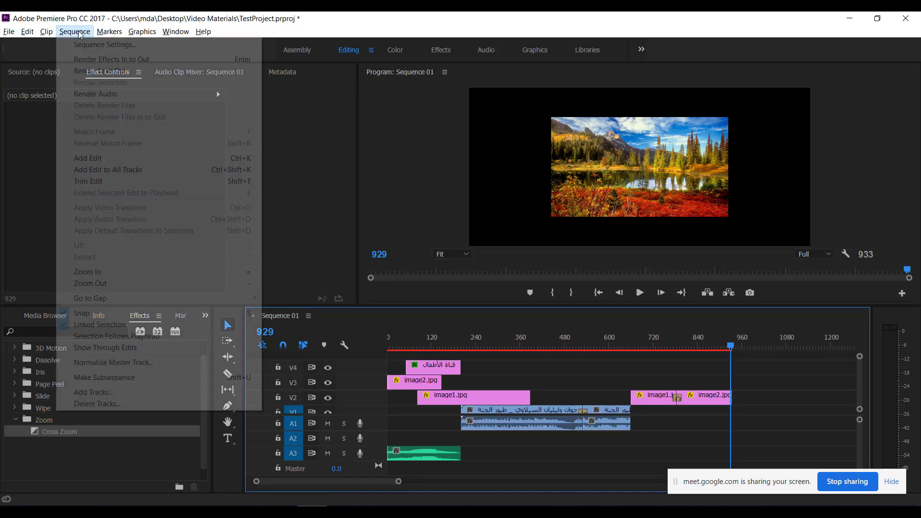
click(101, 44)
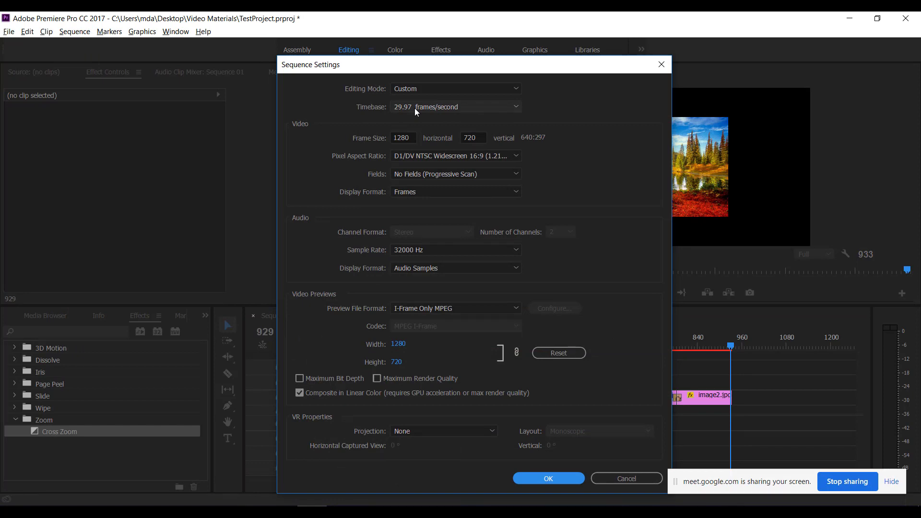
drag(506, 66, 633, 65)
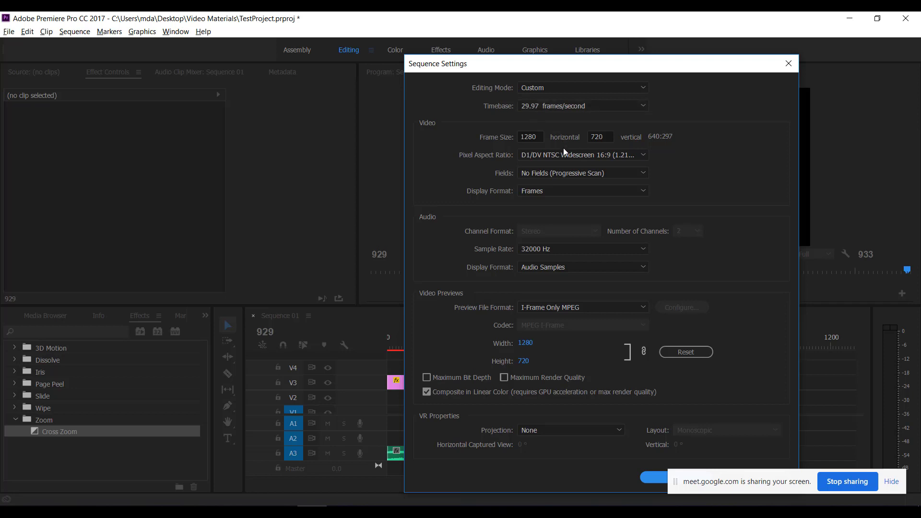
click(540, 190)
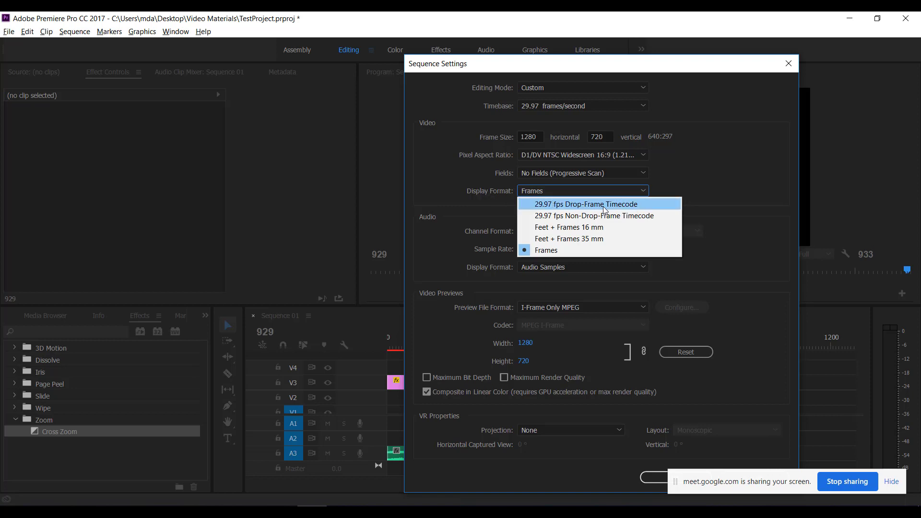
click(624, 205)
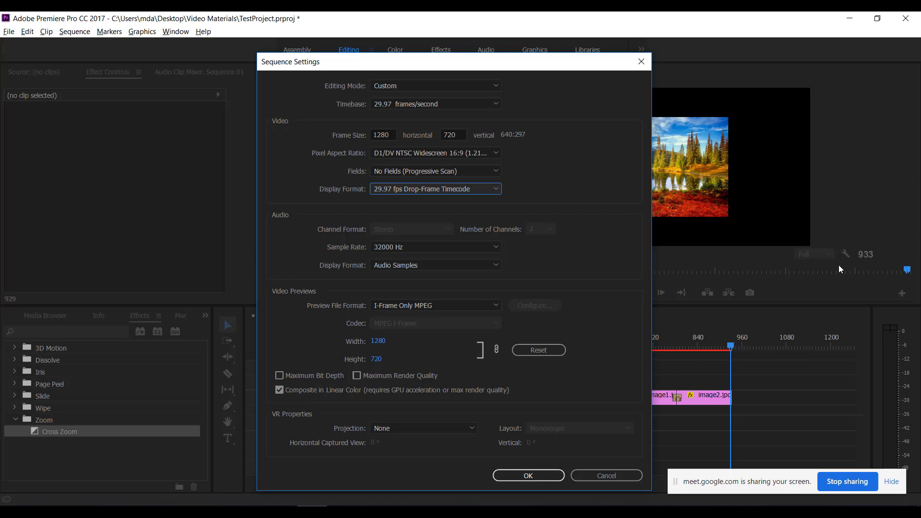
Close the sequence settings and place the timeline playhead at frame 130.
key(Escape)
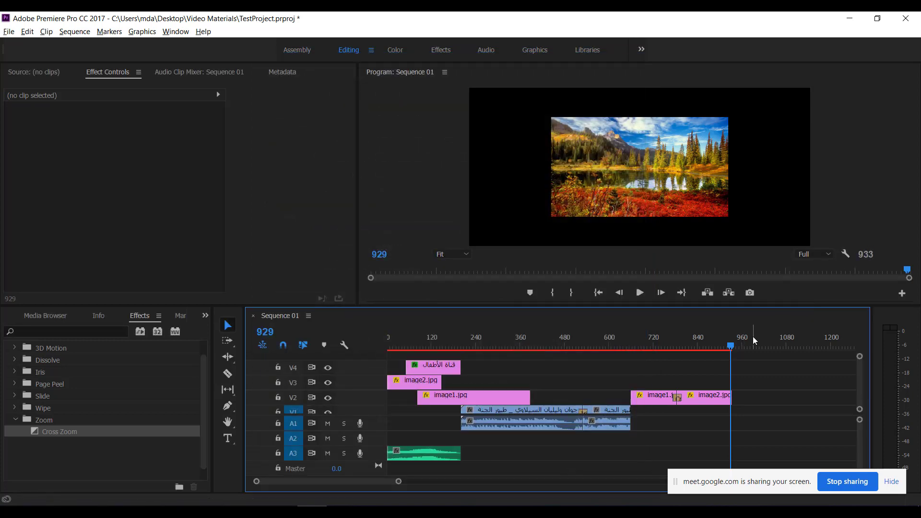
click(515, 339)
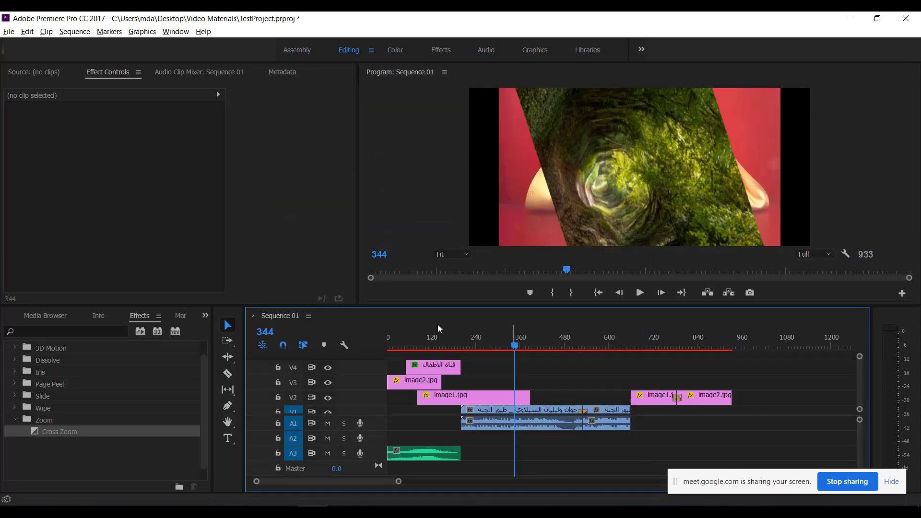
click(9, 31)
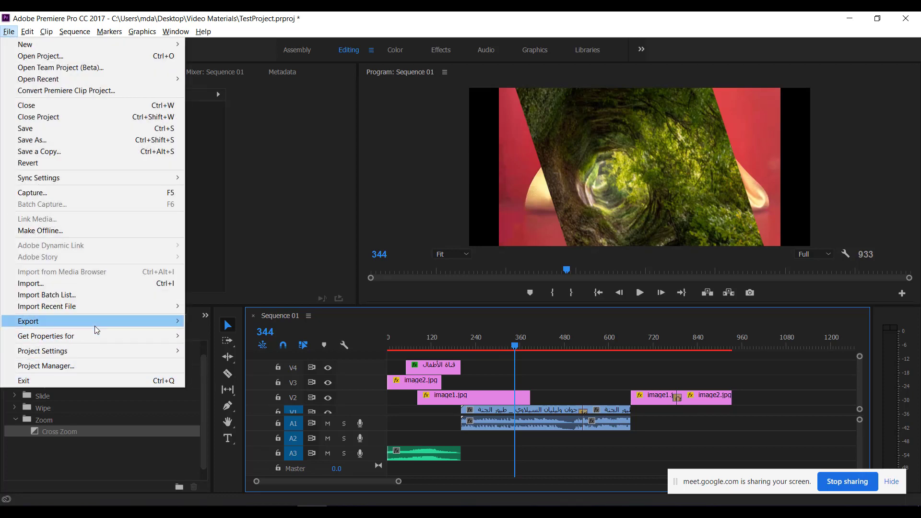
mouse_move(96, 330)
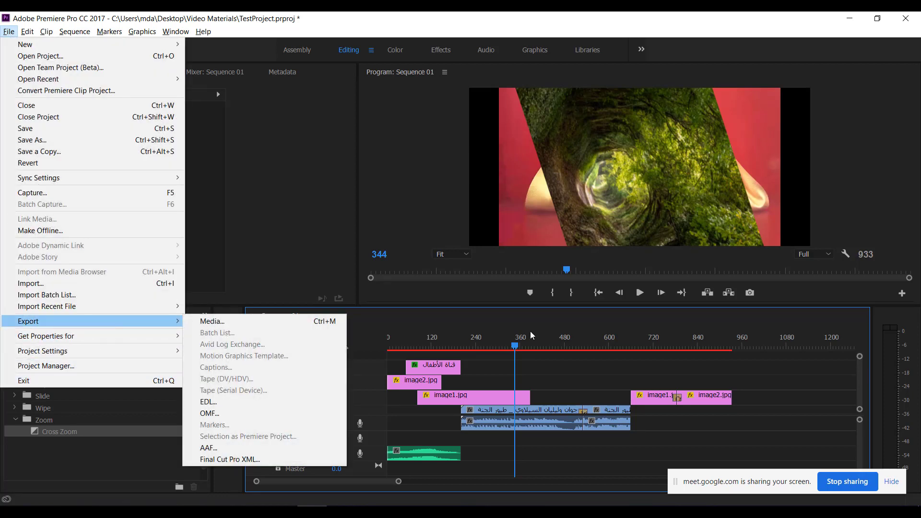
click(437, 345)
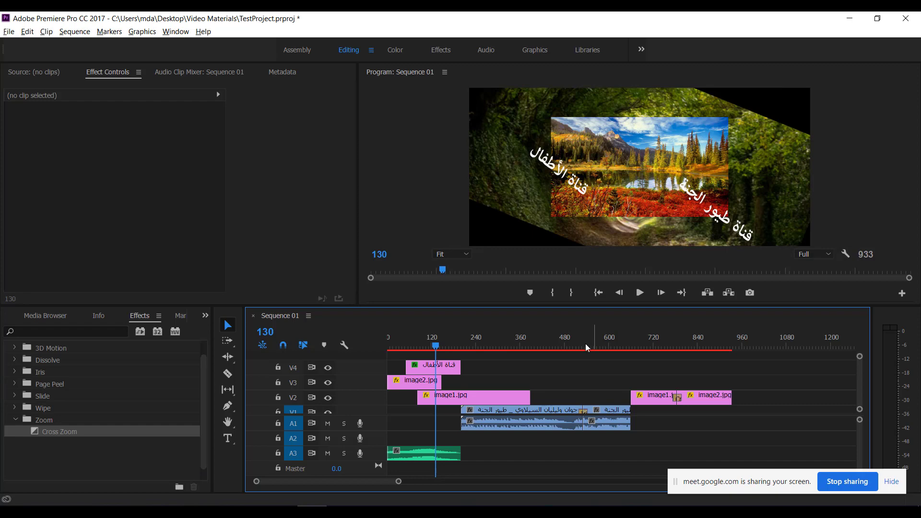
Open the media export settings for Sequence 01.
click(12, 34)
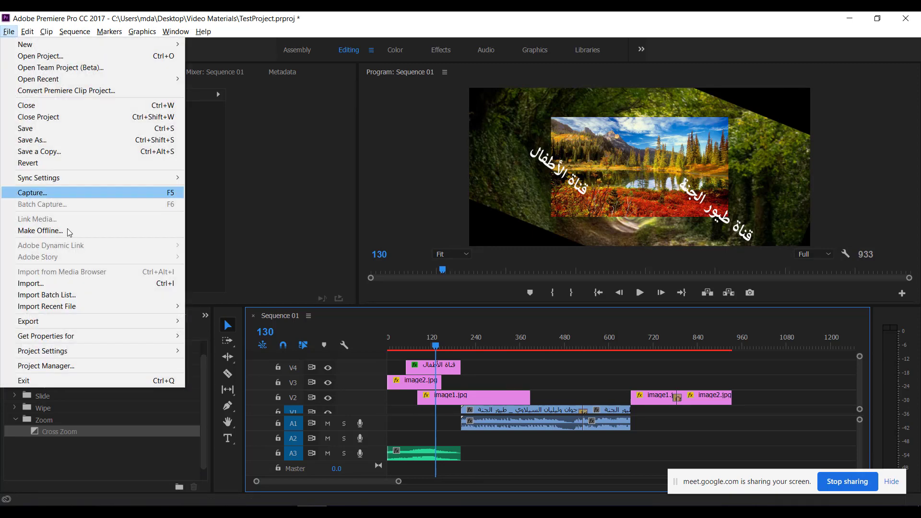
mouse_move(97, 325)
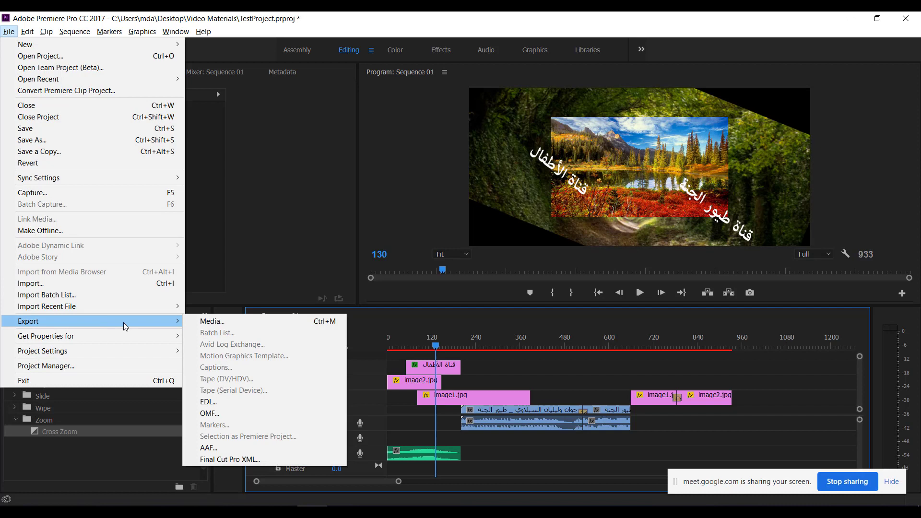
click(258, 325)
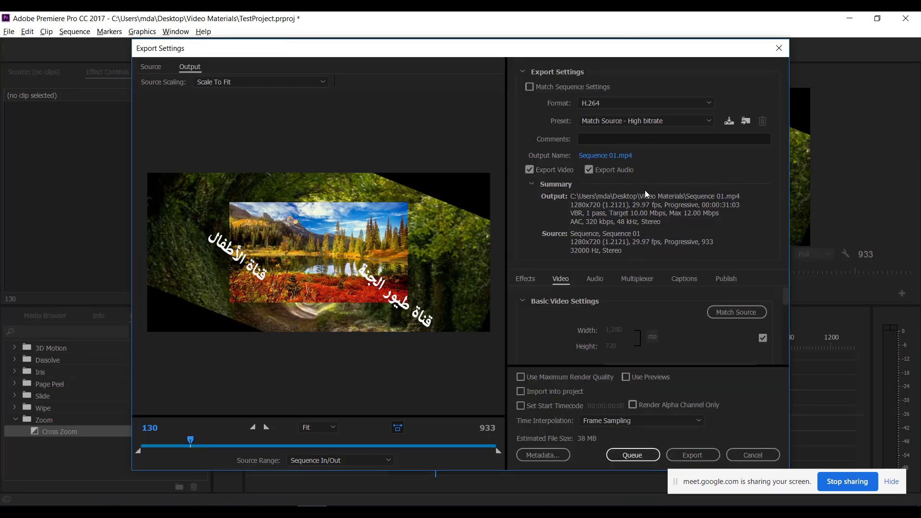
Set the export format to JPEG with the JPEG Sequence (Match Source) preset.
click(590, 106)
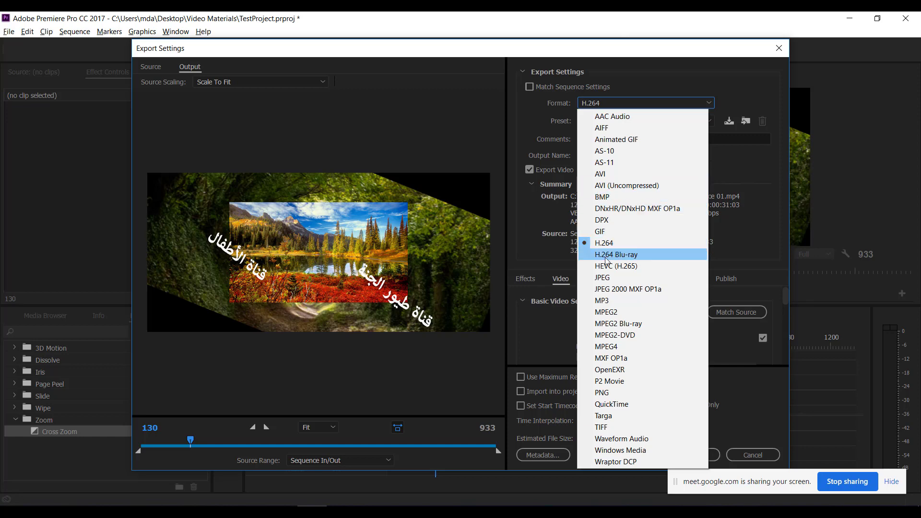
key(Escape)
key(j)
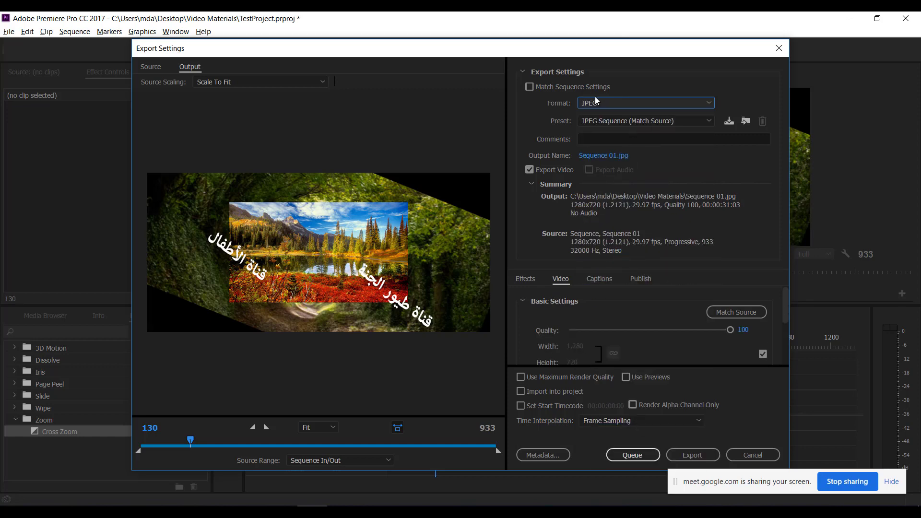
click(644, 120)
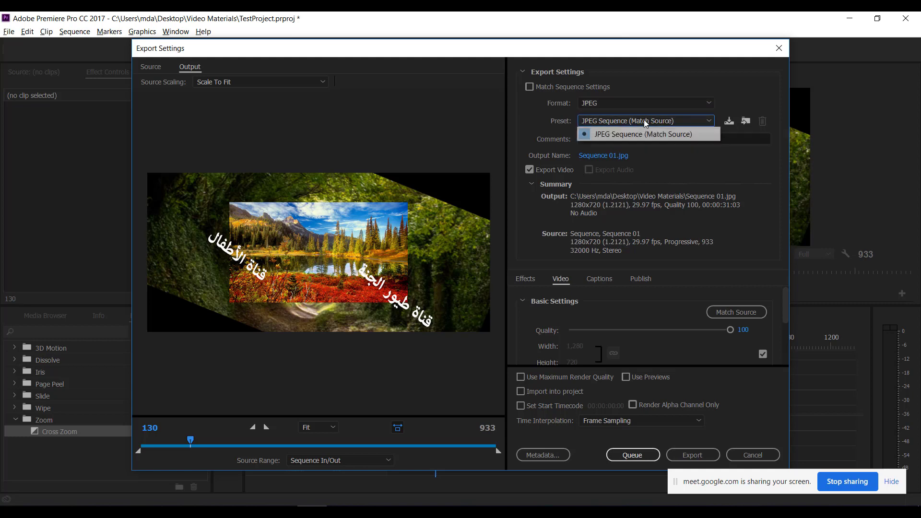
click(634, 134)
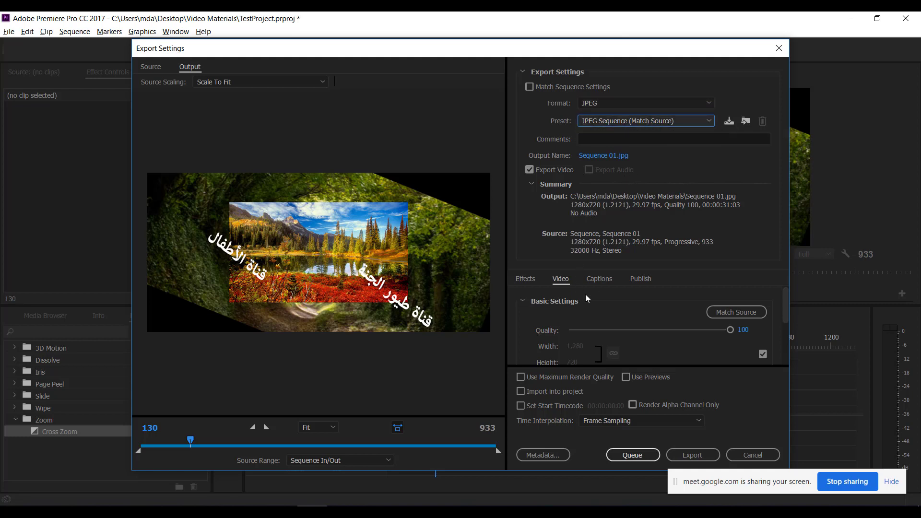
Examine the basic video settings and the publishing options of the JPEG export.
scroll(627, 324, down, 4)
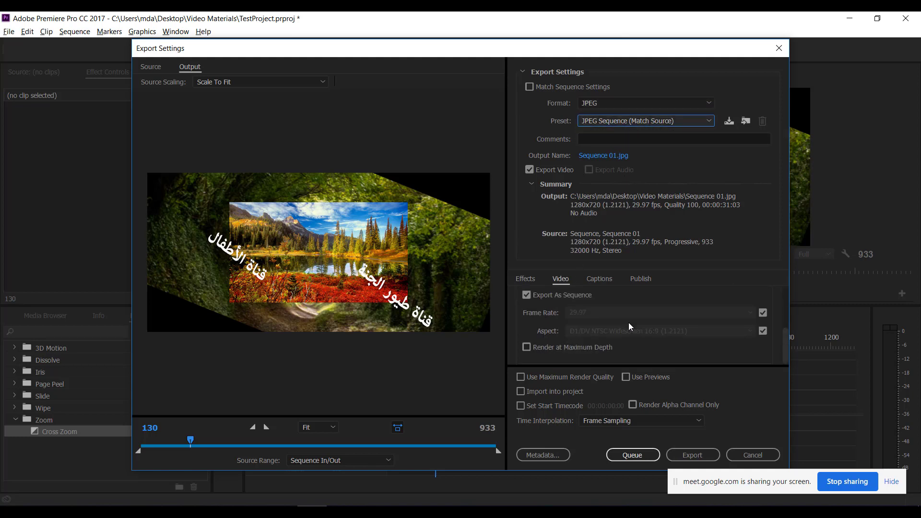
scroll(592, 310, up, 4)
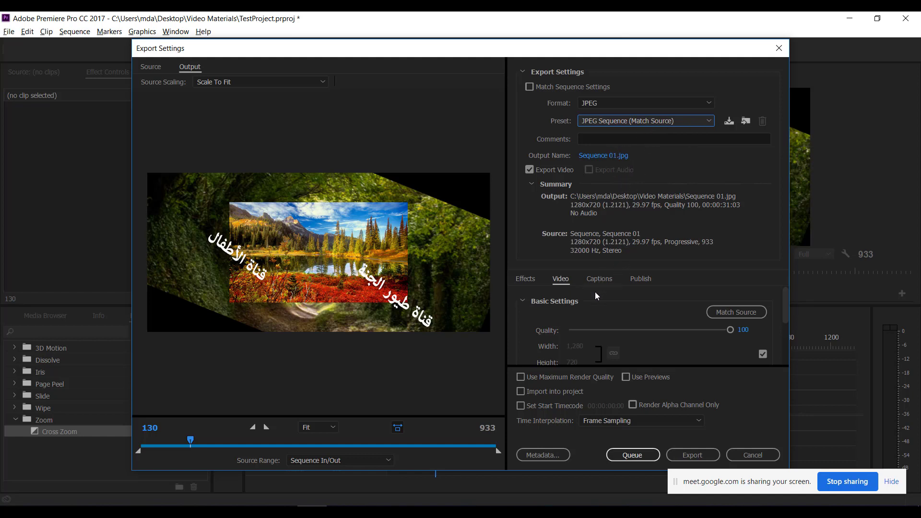
click(642, 280)
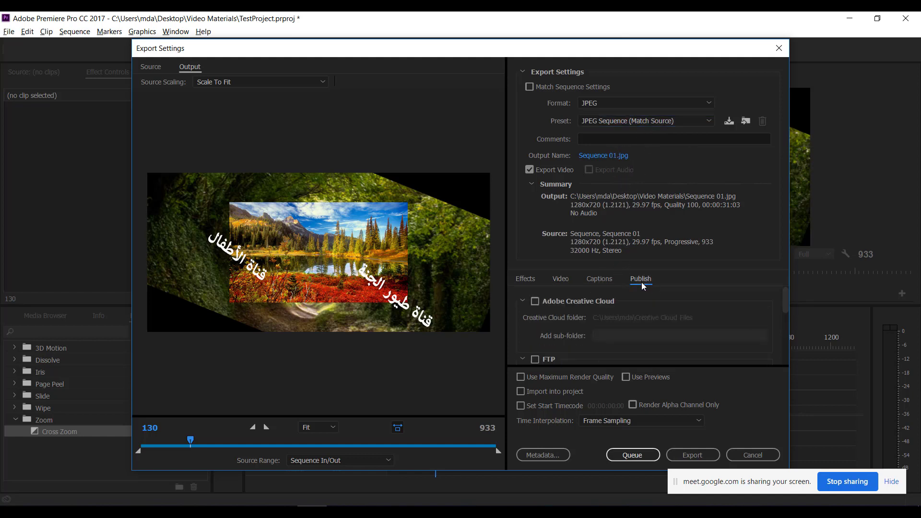
click(558, 282)
click(522, 300)
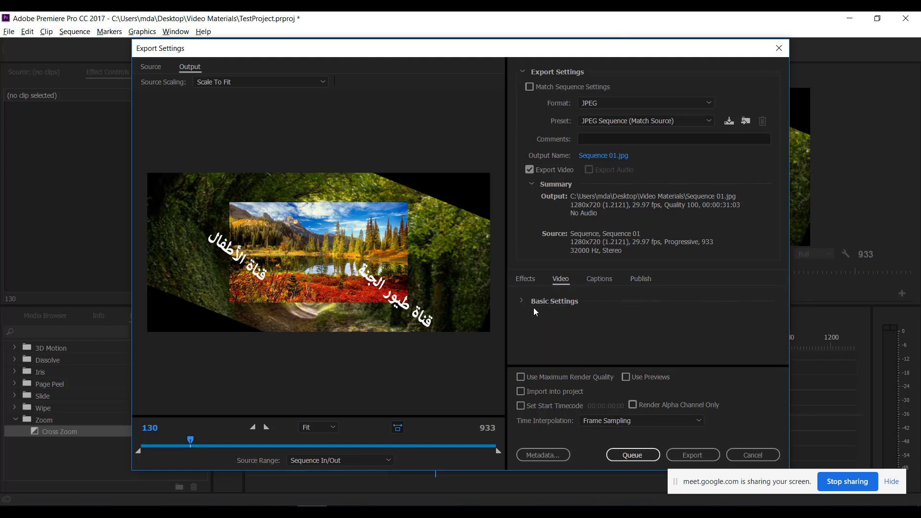
click(534, 306)
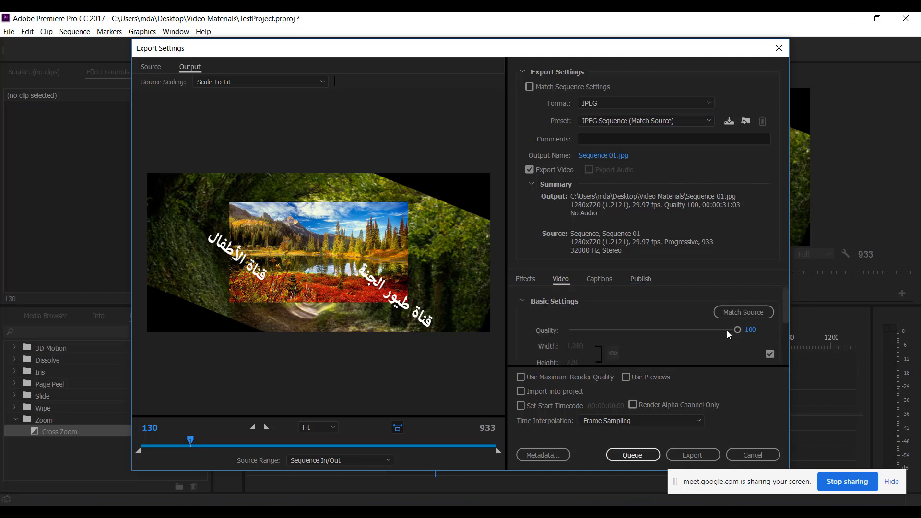
Set the JPEG quality to 39 and check where the output file is saved, keeping its name and location.
mouse_move(630, 335)
mouse_down()
mouse_move(594, 335)
mouse_move(682, 334)
mouse_move(623, 333)
mouse_move(653, 333)
mouse_move(635, 329)
mouse_up()
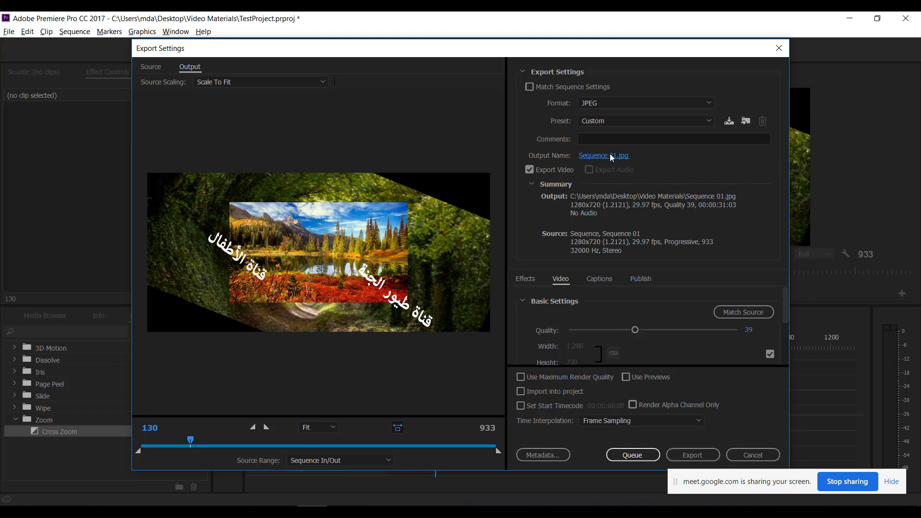
click(610, 156)
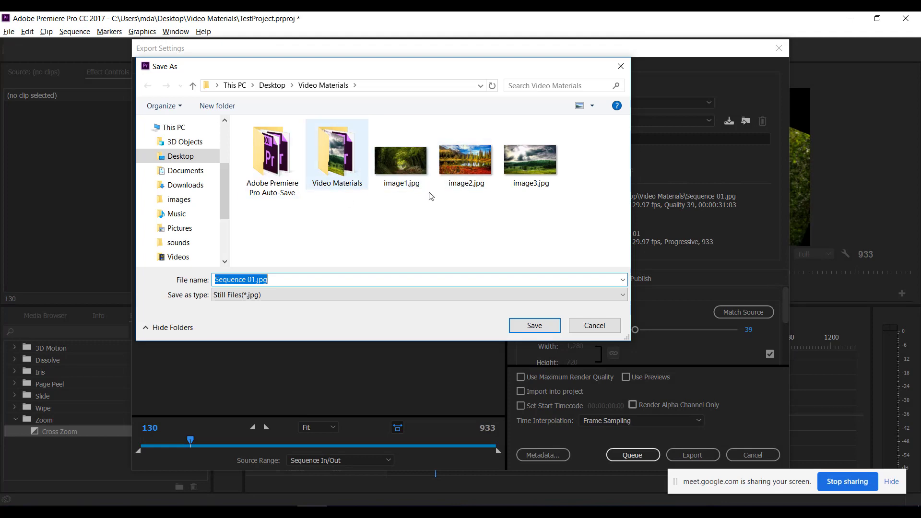
click(600, 327)
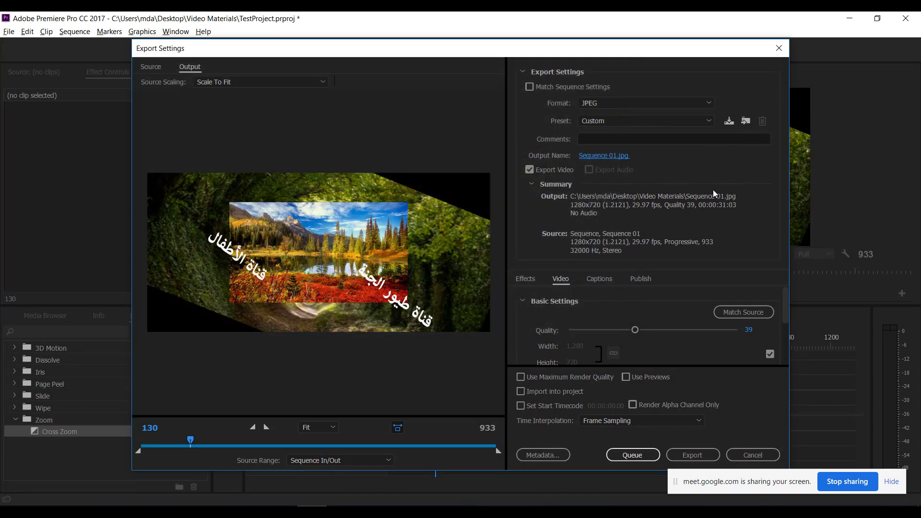
Set the export format to GIF and try to turn off the video export.
click(617, 102)
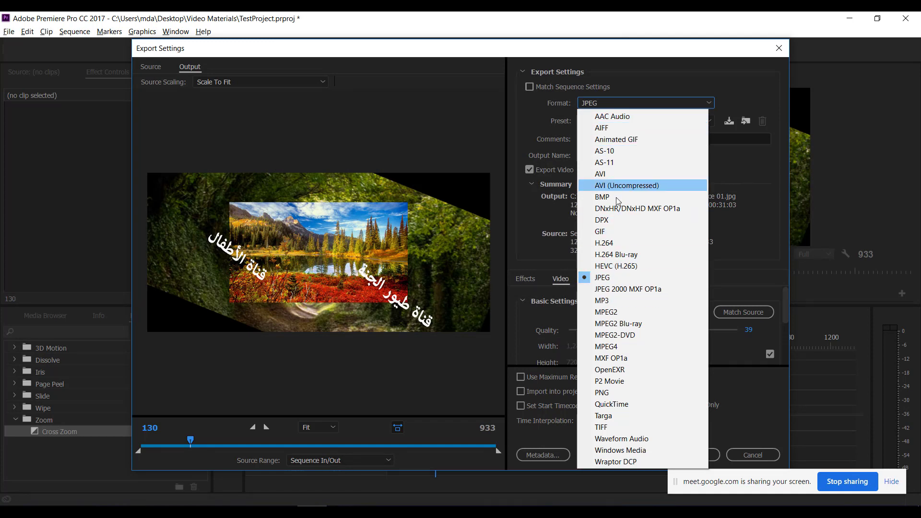
click(603, 235)
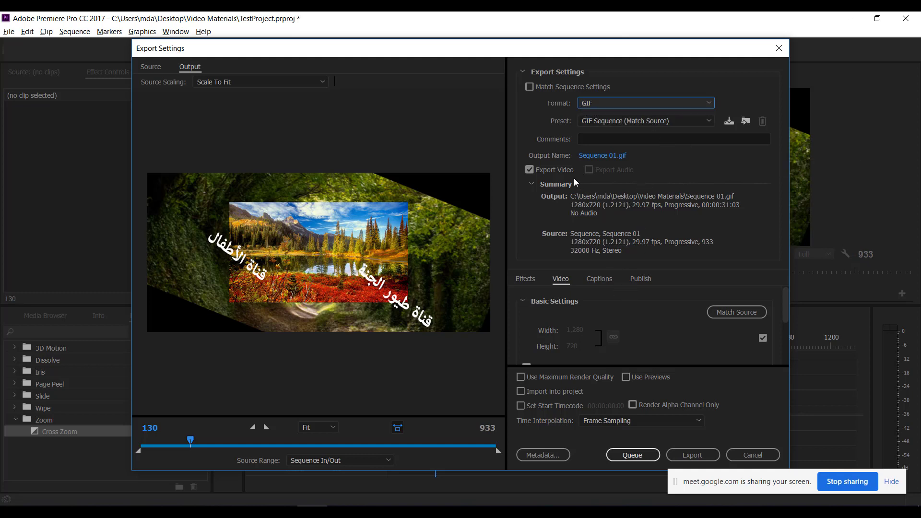
click(554, 170)
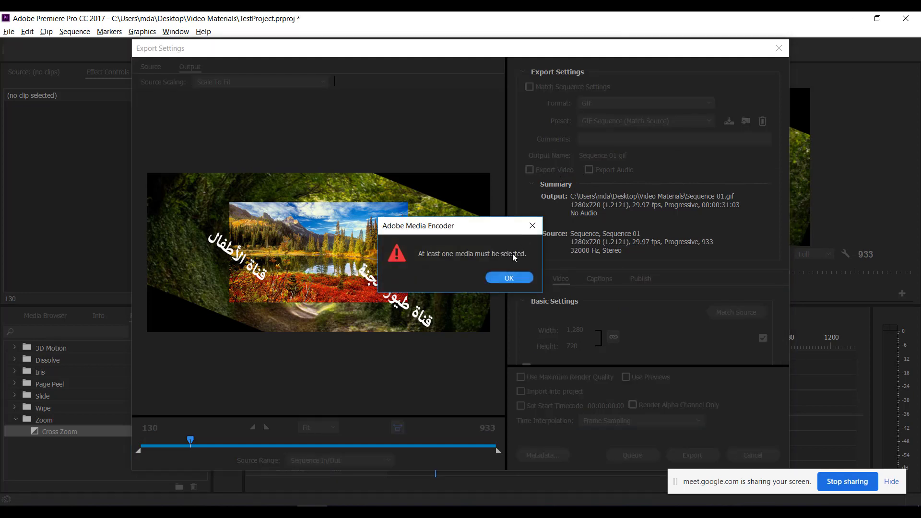
click(502, 278)
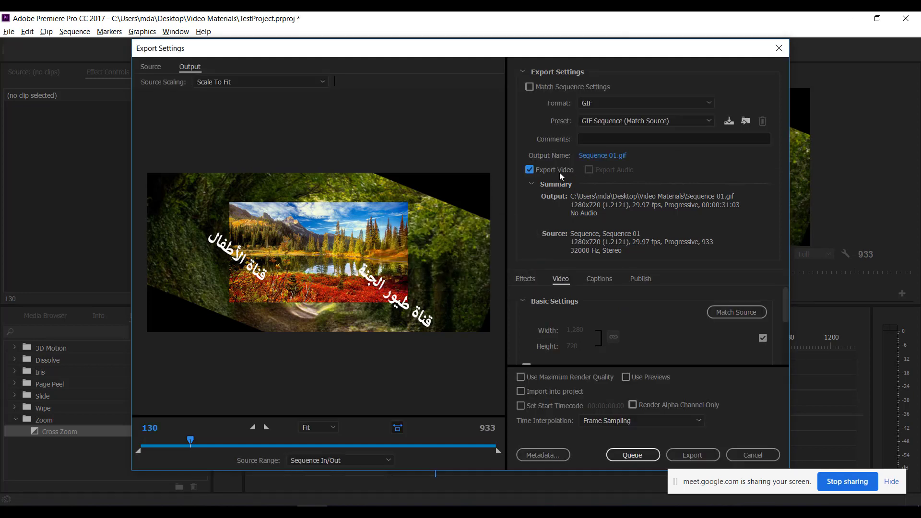
Examine the effects options and the available presets for the GIF export.
click(528, 280)
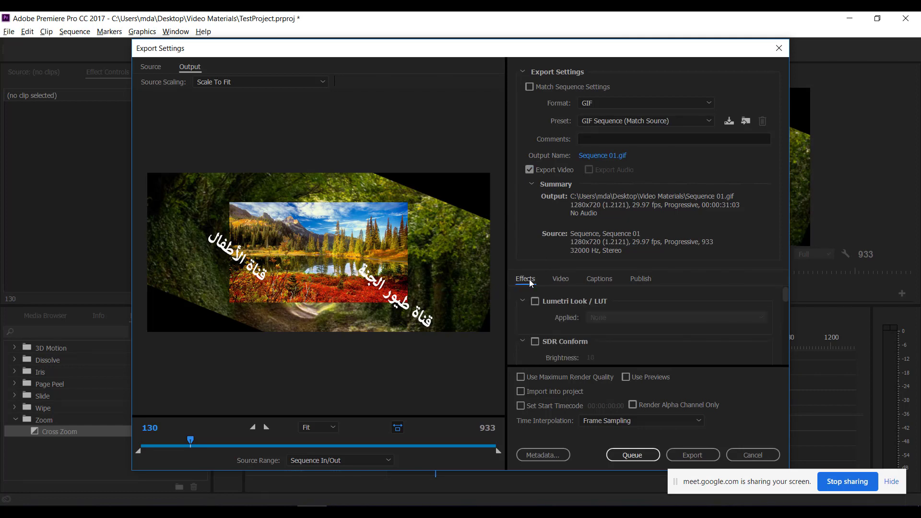
scroll(586, 297, down, 3)
scroll(584, 298, up, 3)
click(635, 121)
click(637, 121)
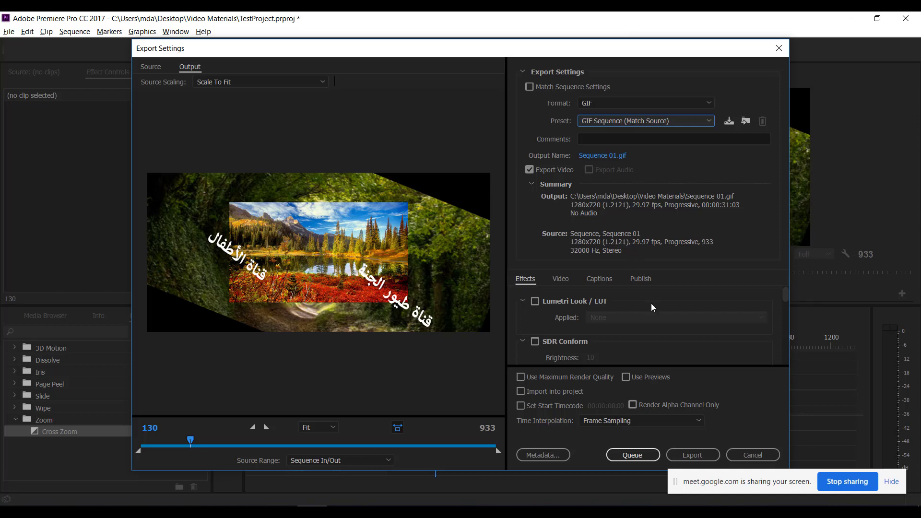
Stop matching the GIF frame size to the source and set its width to 220 with the height scaled proportionally.
click(555, 281)
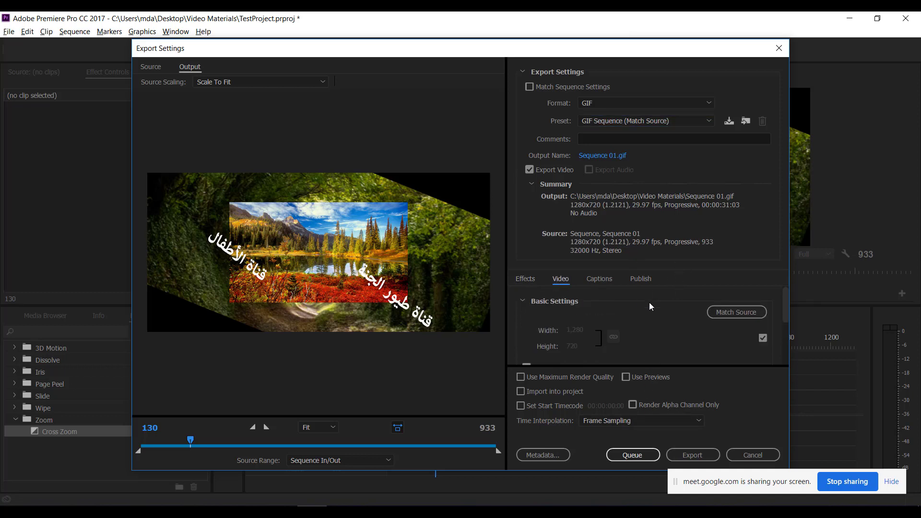
click(738, 313)
click(762, 338)
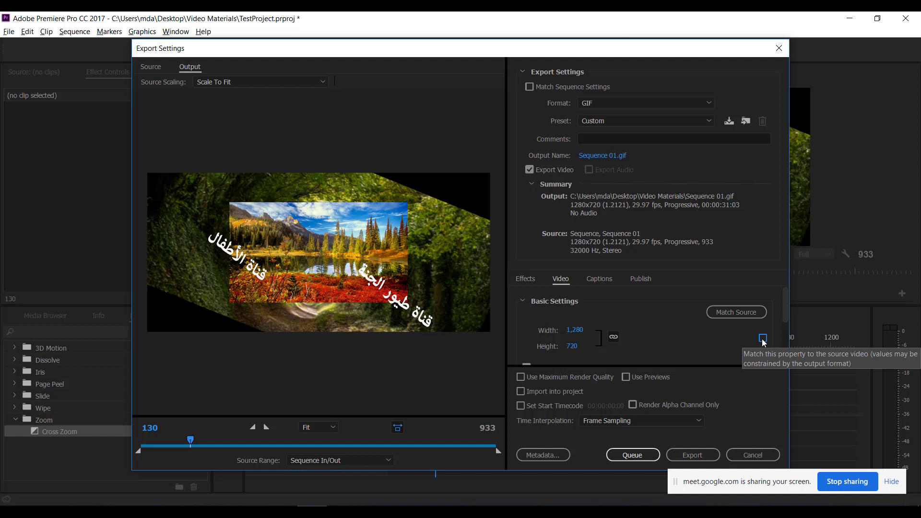
scroll(635, 327, down, 1)
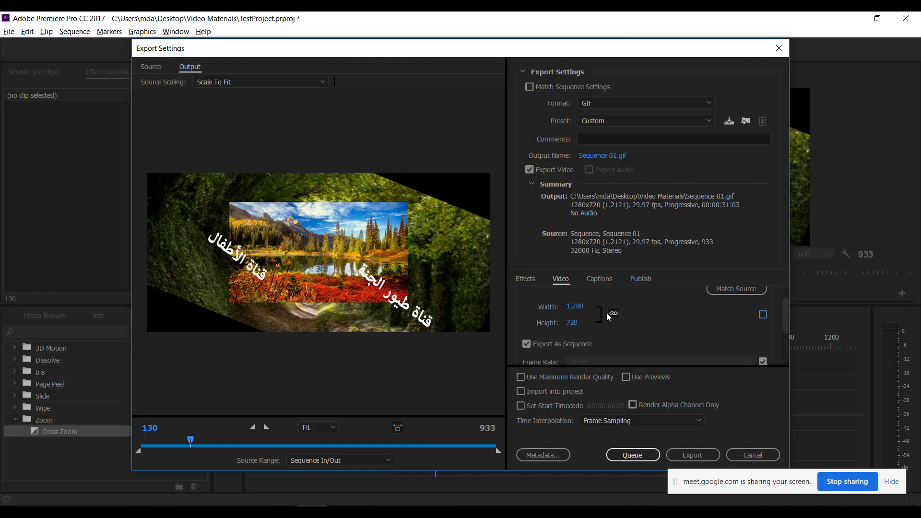
click(578, 307)
click(669, 327)
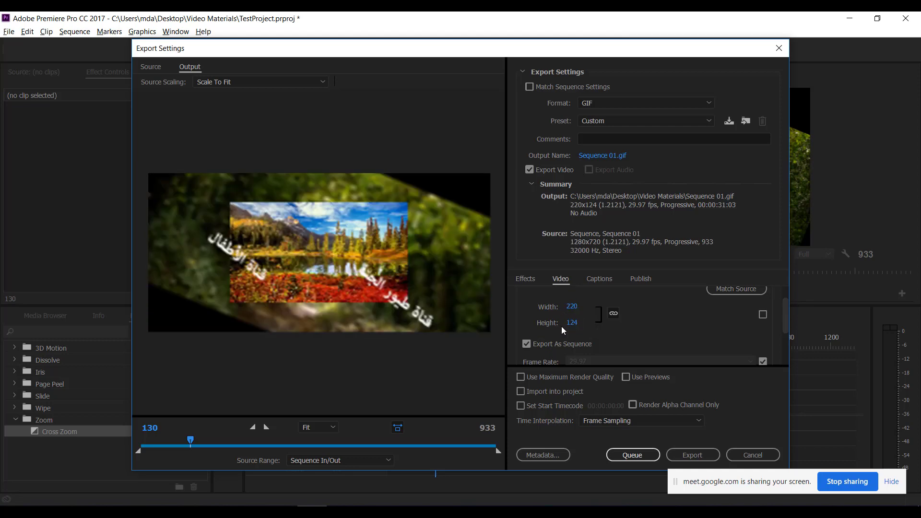
click(614, 314)
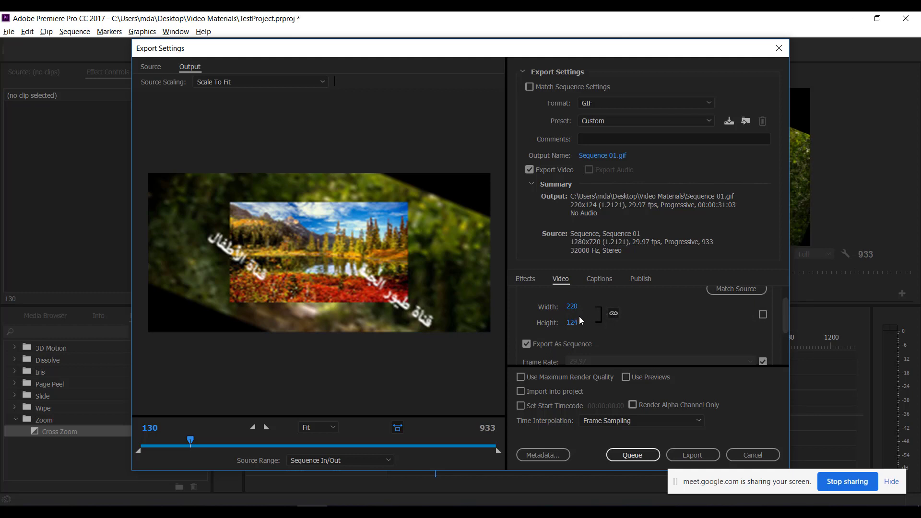
Turn off Export As Sequence for the GIF and stop matching its pixel aspect ratio to the source.
scroll(590, 314, down, 2)
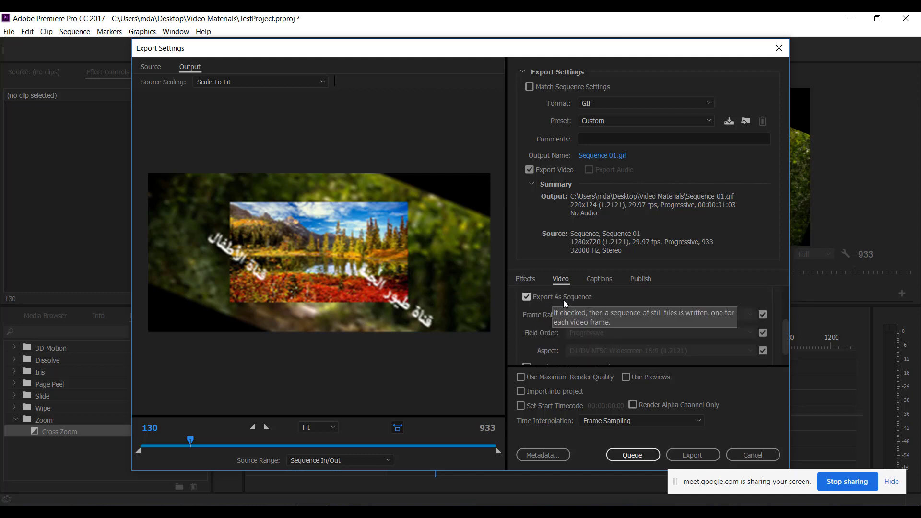
click(527, 297)
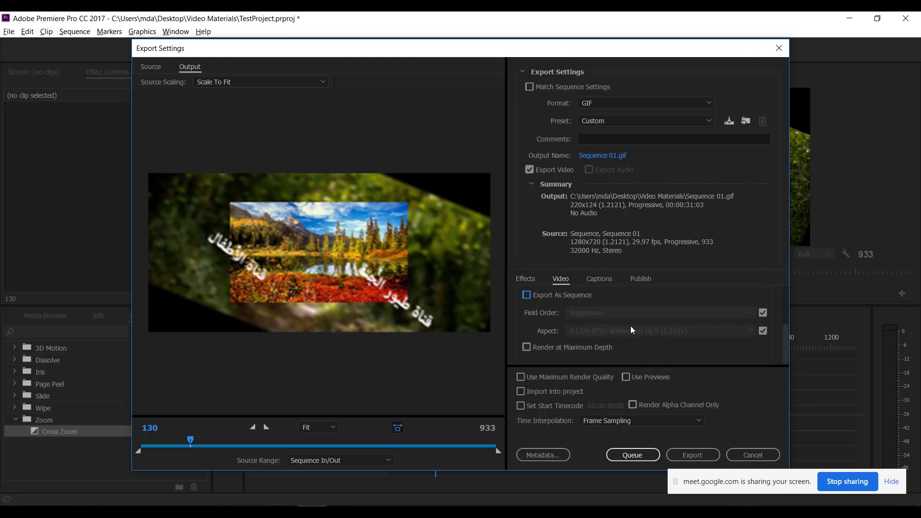
click(763, 313)
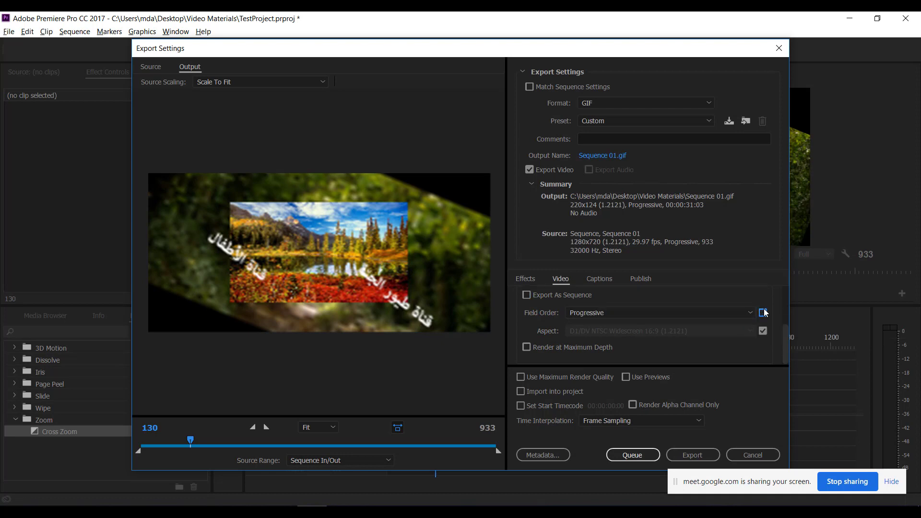
click(764, 313)
click(764, 331)
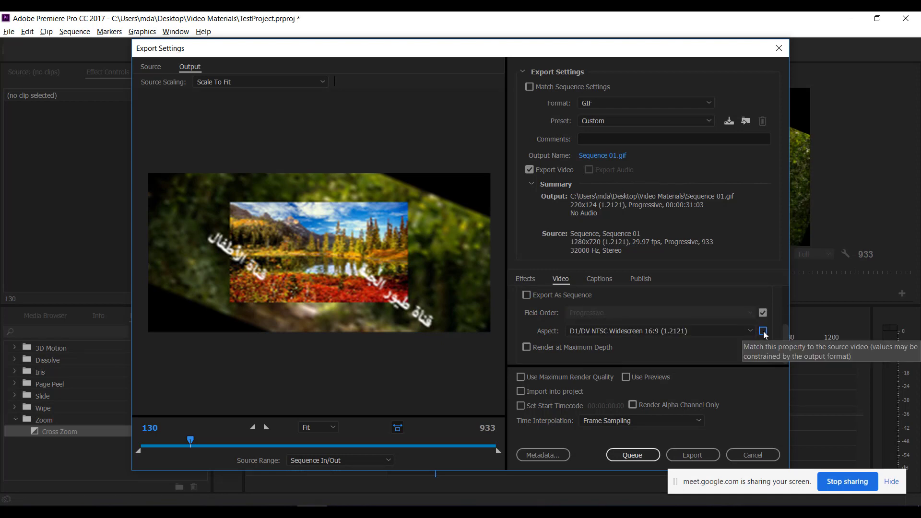
Match the GIF's pixel aspect ratio to the source again and turn Export As Sequence back on.
click(763, 331)
click(569, 294)
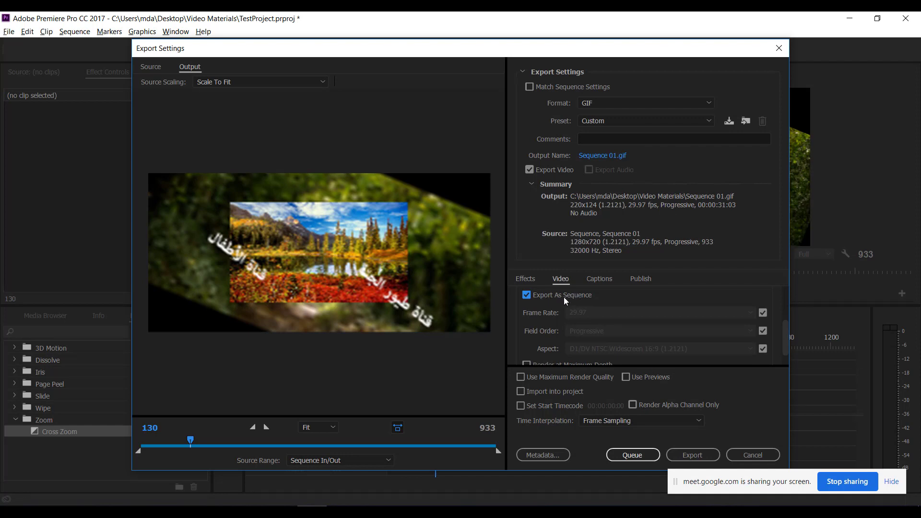
scroll(644, 321, down, 1)
scroll(632, 317, up, 2)
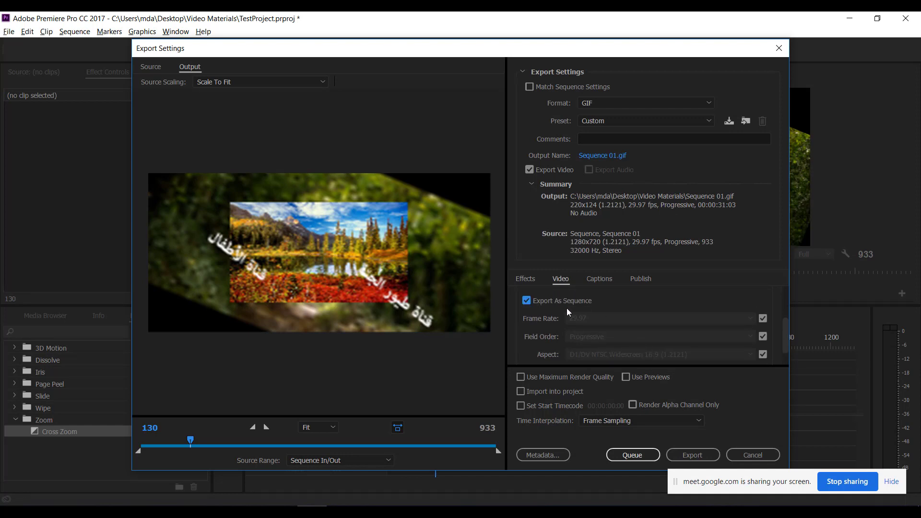
Toggle Export As Sequence off and on again for the GIF, and stop matching its field order to the source, keeping Progressive.
click(552, 302)
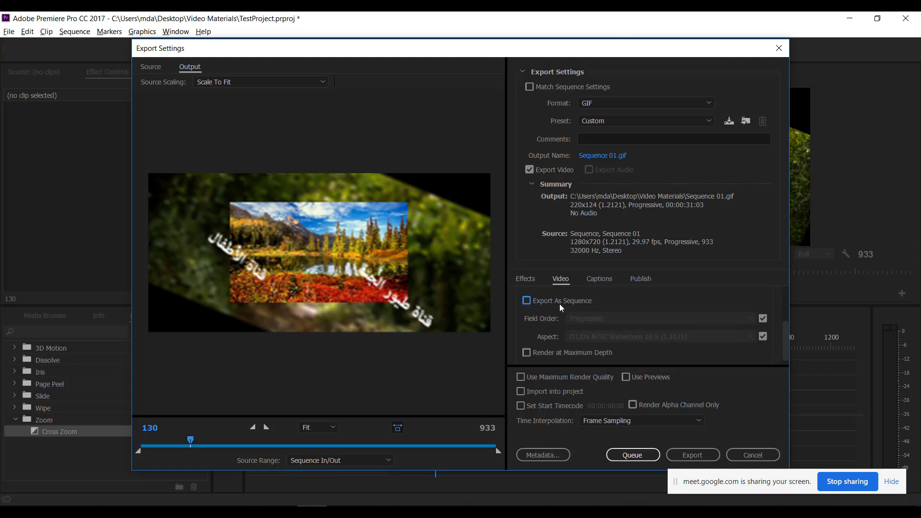
click(764, 318)
click(749, 319)
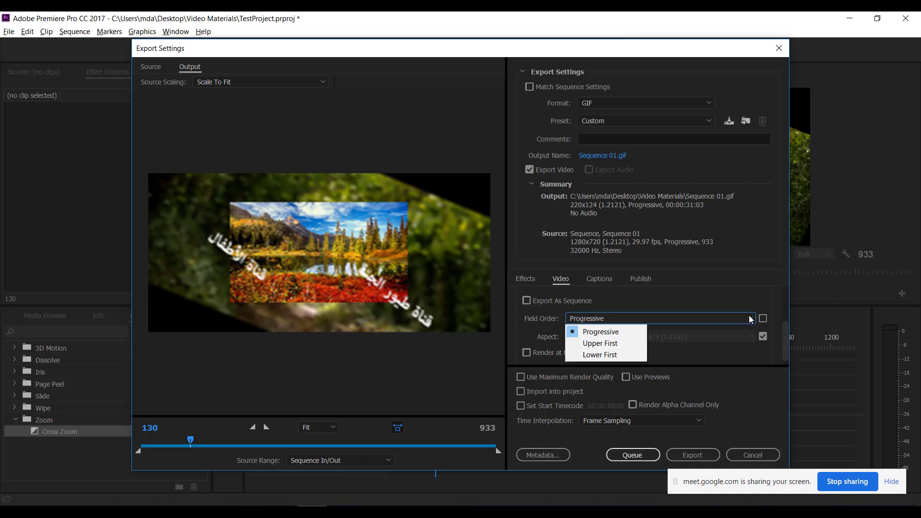
click(751, 319)
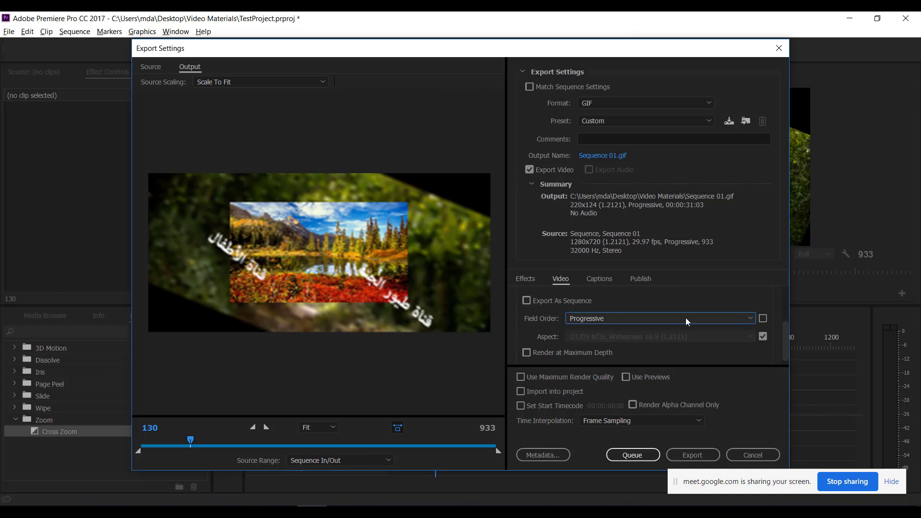
click(556, 302)
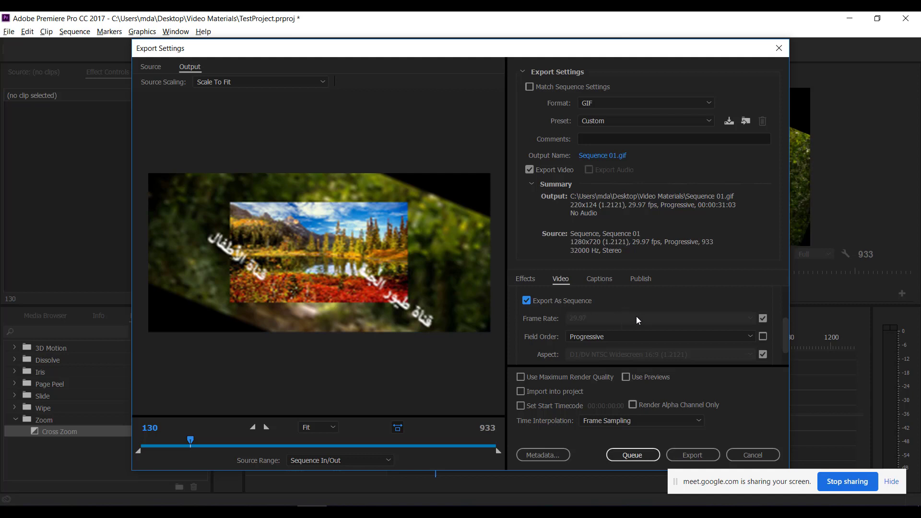
scroll(606, 315, down, 1)
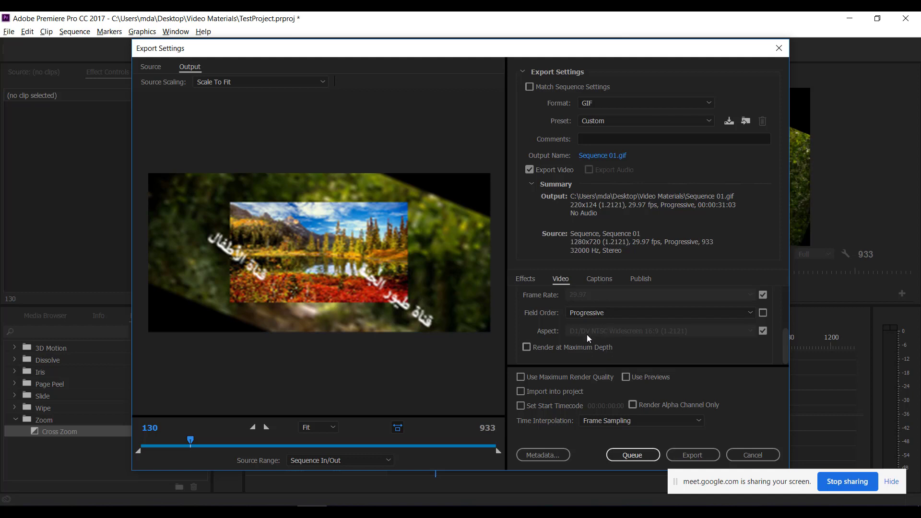
scroll(602, 332, up, 5)
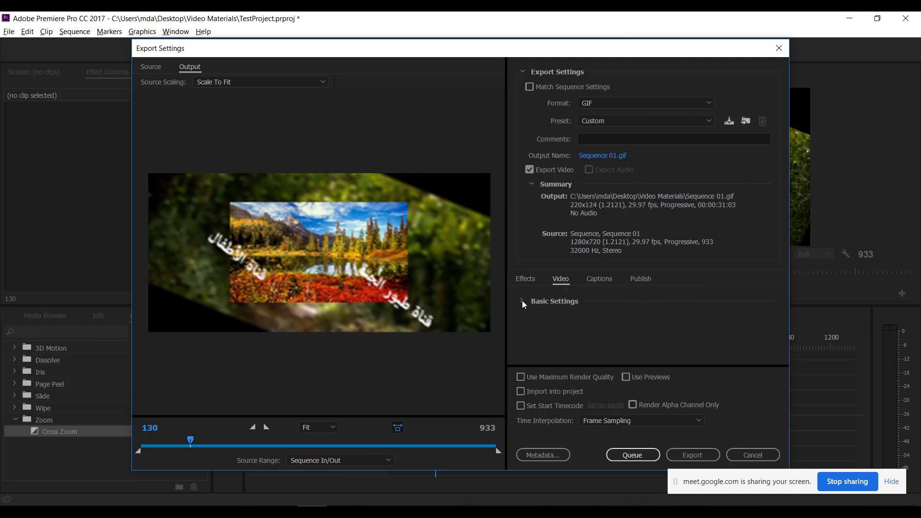
Try JPEG and MP3 as the export format.
click(618, 107)
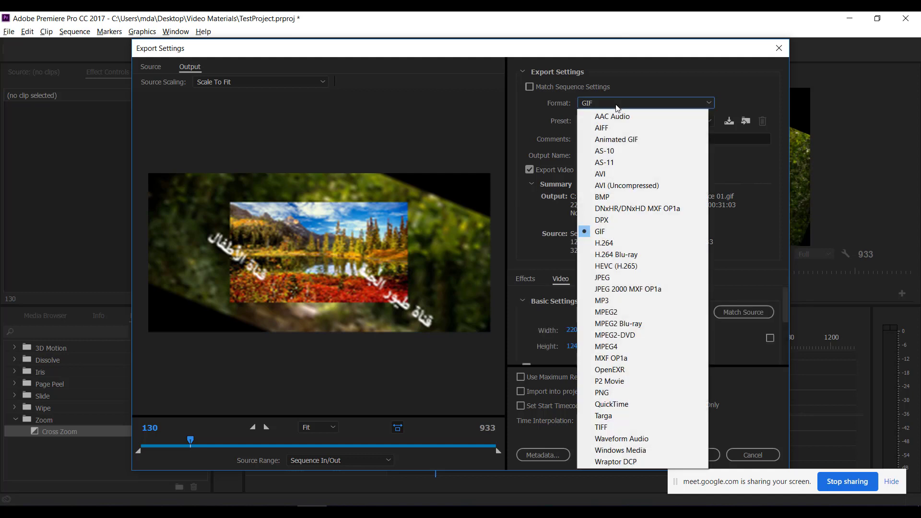
click(624, 278)
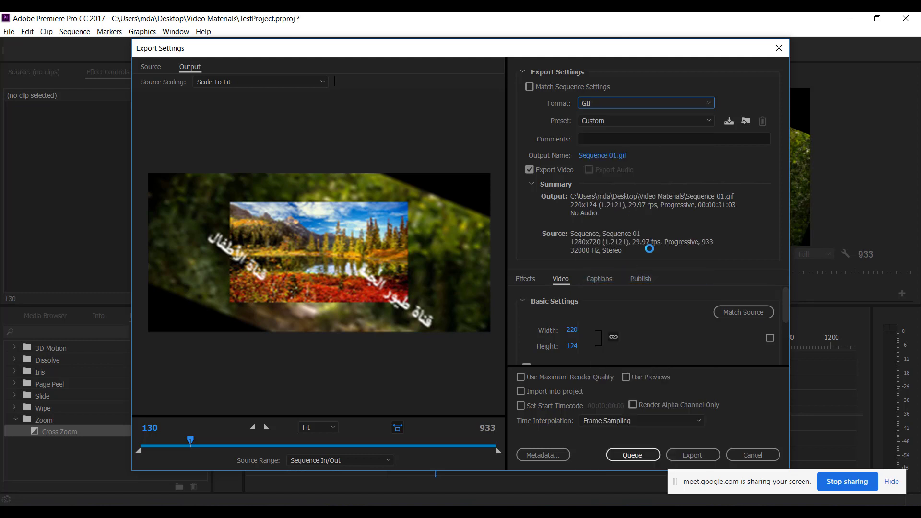
click(625, 109)
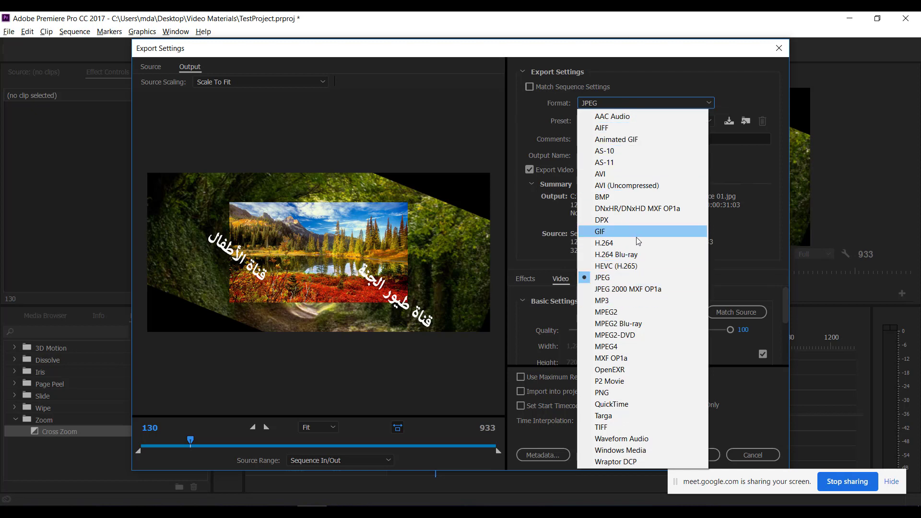
click(611, 302)
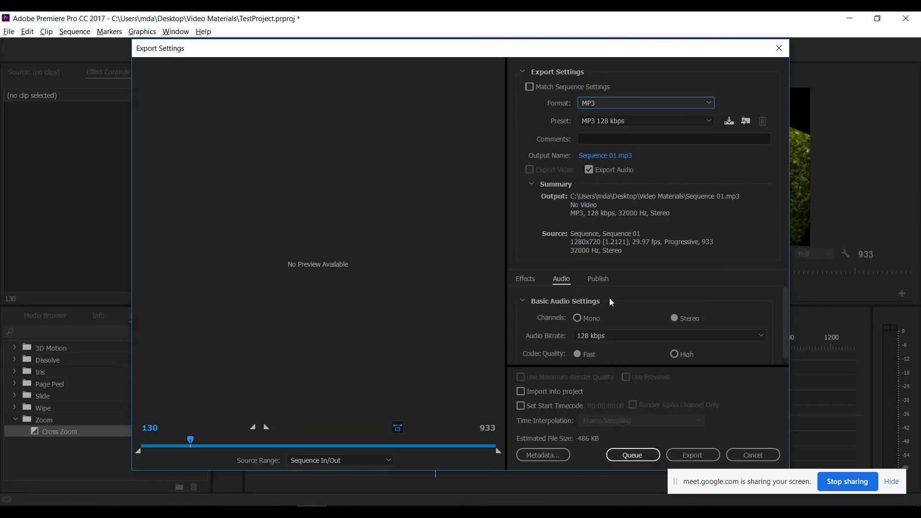
Move the Export Settings window up and set the export format to H.264.
drag(706, 54, 688, 26)
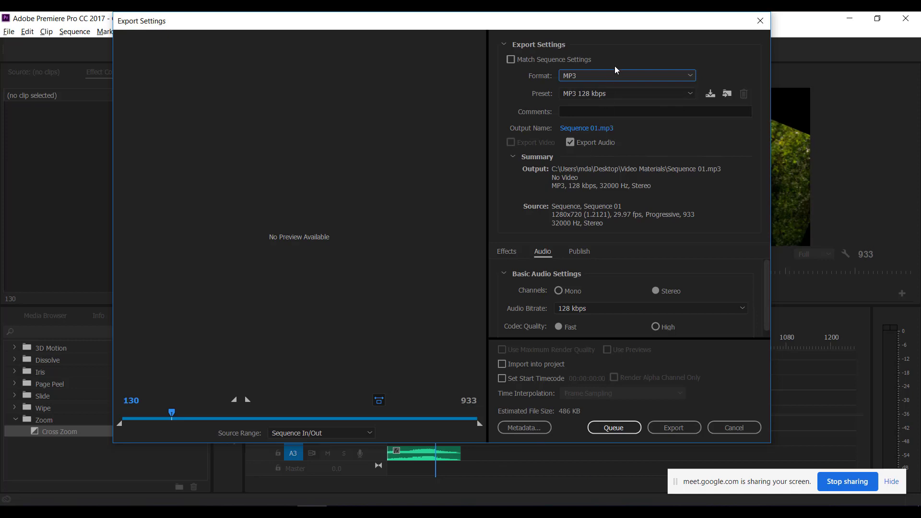
click(594, 76)
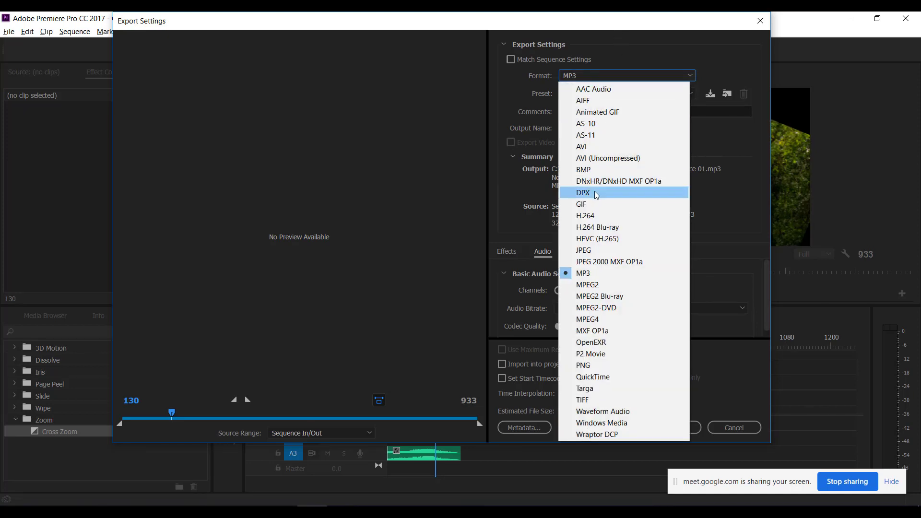
click(595, 217)
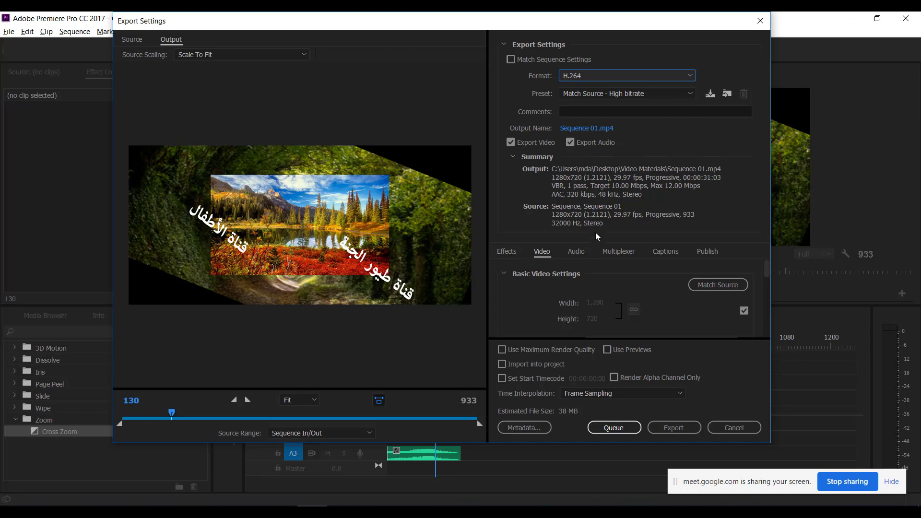
click(576, 78)
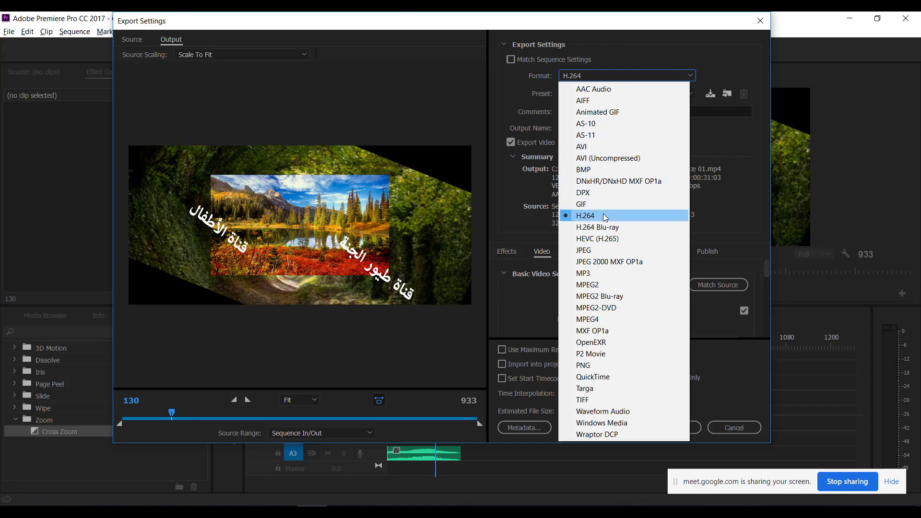
Switch to Paint by running mspaint.
key(super+r)
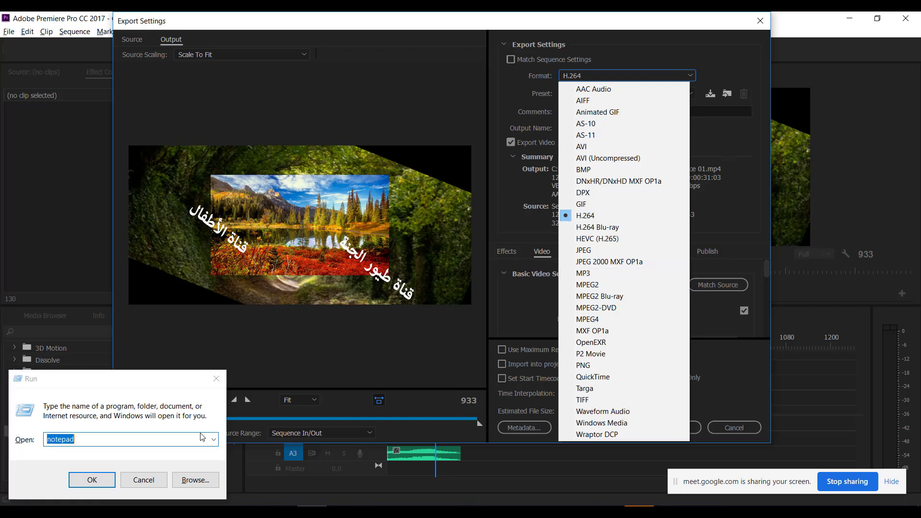
click(104, 441)
drag(104, 441, 2, 445)
text(ms)
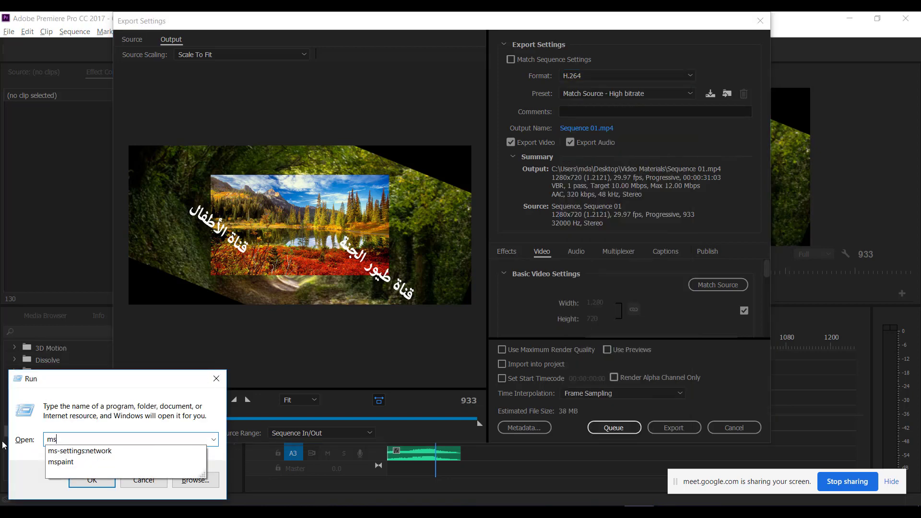
key(Down)
key(Down)
key(Return)
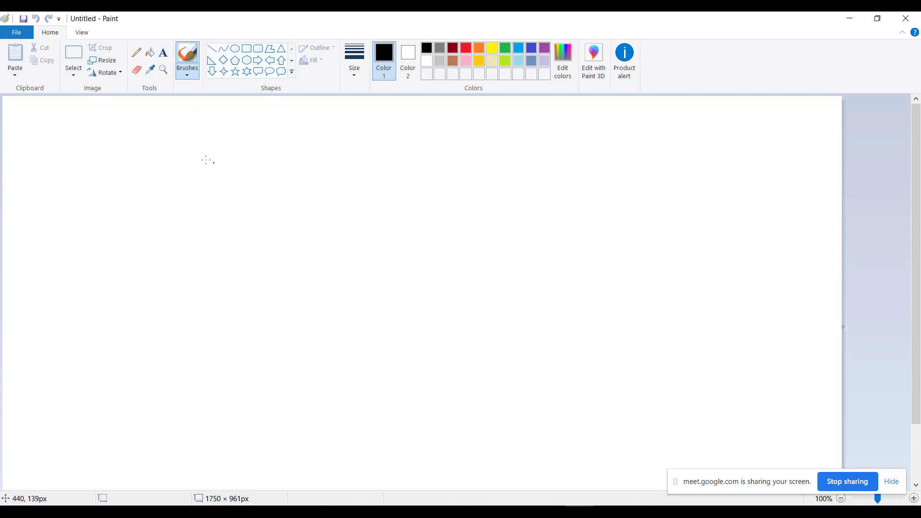
Draw a box containing a row of vertical strokes in the canvas's upper-left area, with the labels 1 and 1000 above it.
mouse_move(80, 129)
mouse_down()
mouse_move(159, 130)
mouse_move(256, 173)
mouse_move(225, 225)
mouse_move(45, 238)
mouse_move(23, 152)
mouse_move(120, 131)
mouse_move(95, 214)
mouse_up()
mouse_move(107, 150)
mouse_down()
mouse_move(113, 211)
mouse_move(128, 219)
mouse_up()
drag(136, 171, 140, 227)
drag(149, 191, 154, 217)
drag(157, 158, 166, 214)
drag(170, 126, 177, 211)
drag(183, 140, 194, 211)
drag(194, 126, 209, 216)
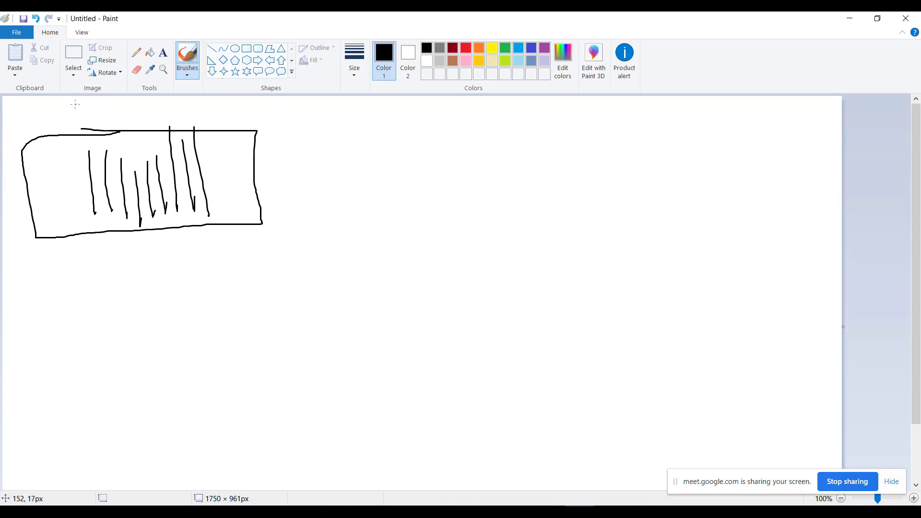
drag(73, 100, 79, 122)
drag(180, 119, 229, 113)
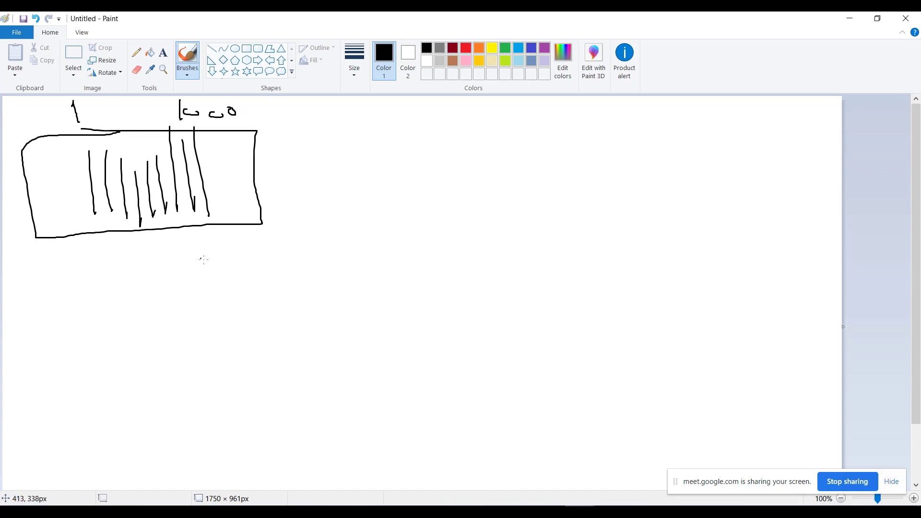
Frame the vertical strokes and draw a bracket with arrowheads below the box, joined to a long arrow leading right.
mouse_move(216, 242)
mouse_down()
mouse_move(189, 139)
mouse_move(73, 158)
mouse_move(134, 224)
mouse_move(224, 211)
mouse_move(275, 268)
mouse_move(36, 289)
mouse_move(35, 259)
mouse_up()
mouse_move(148, 293)
mouse_down()
mouse_move(157, 320)
mouse_move(275, 330)
mouse_move(357, 320)
mouse_up()
mouse_move(139, 289)
mouse_down()
mouse_move(166, 304)
mouse_move(140, 284)
mouse_move(134, 320)
mouse_move(172, 306)
mouse_up()
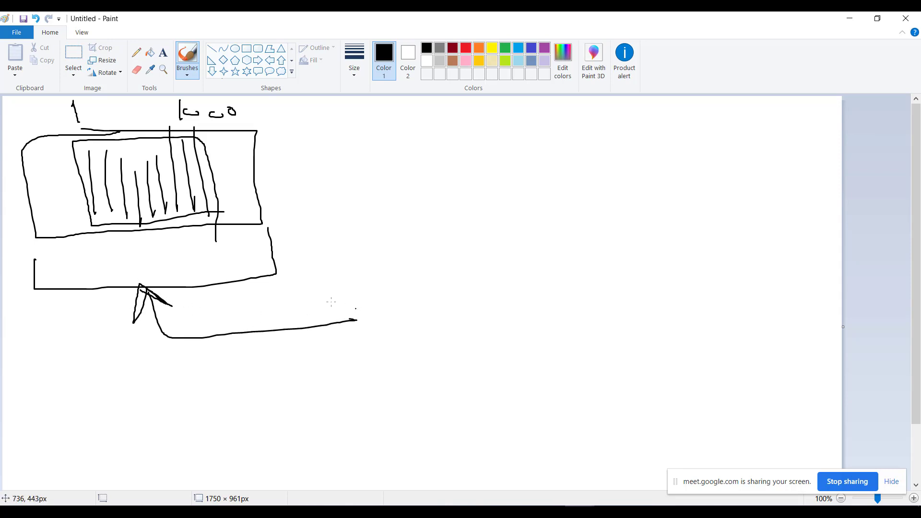
drag(270, 236, 256, 235)
mouse_move(42, 265)
mouse_down()
mouse_move(35, 252)
mouse_move(28, 260)
mouse_up()
Write mp4 at the end of the long arrow, circle it, and sketch a small loop below the arrow.
drag(386, 319, 432, 325)
drag(293, 340, 329, 350)
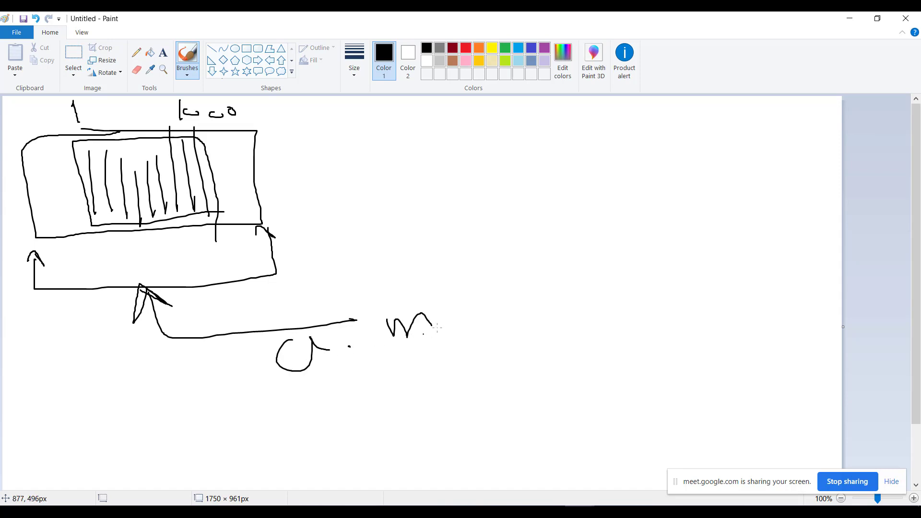
mouse_move(439, 321)
mouse_down()
mouse_move(450, 350)
mouse_move(443, 318)
mouse_move(486, 316)
mouse_move(484, 343)
mouse_up()
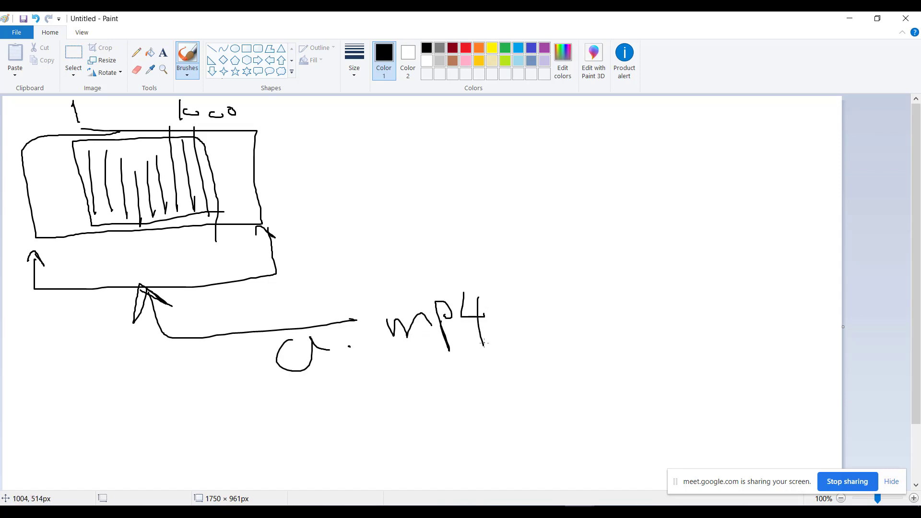
mouse_move(433, 380)
mouse_down()
mouse_move(497, 370)
mouse_move(376, 302)
mouse_move(449, 391)
mouse_move(453, 384)
mouse_up()
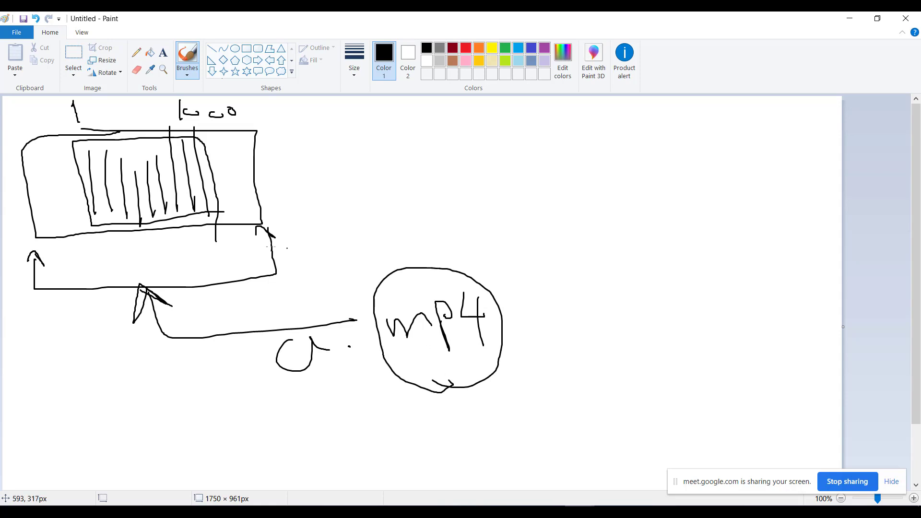
Circle the group of vertical strokes, add extra strokes to it, and write Aud above a small circle beside it.
drag(271, 261, 280, 277)
mouse_move(275, 237)
mouse_down()
mouse_move(251, 224)
mouse_move(251, 246)
mouse_up()
mouse_move(94, 240)
mouse_down()
mouse_move(213, 212)
mouse_move(158, 144)
mouse_move(93, 228)
mouse_move(207, 214)
mouse_move(164, 183)
mouse_move(152, 191)
mouse_up()
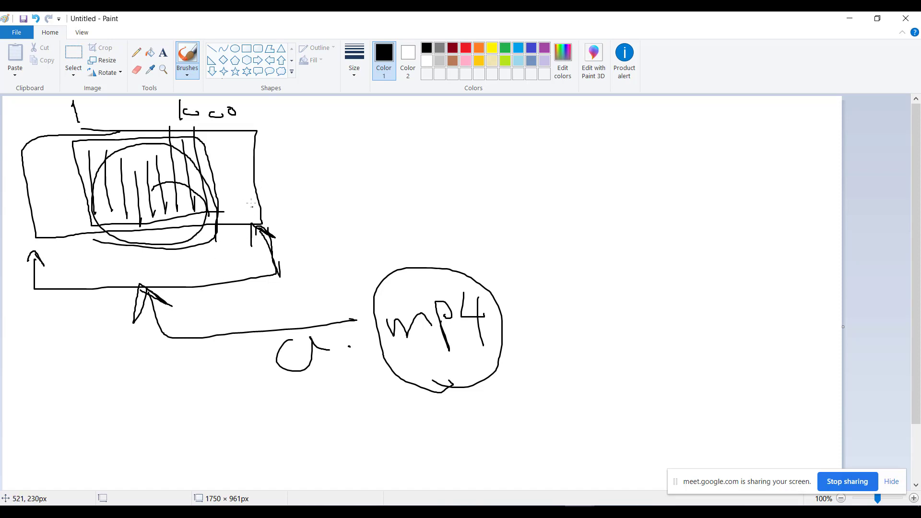
mouse_move(249, 201)
mouse_down()
mouse_move(251, 177)
mouse_move(228, 172)
mouse_move(232, 200)
mouse_move(252, 193)
mouse_up()
mouse_move(226, 162)
mouse_down()
mouse_move(236, 178)
mouse_move(253, 152)
mouse_move(254, 172)
mouse_up()
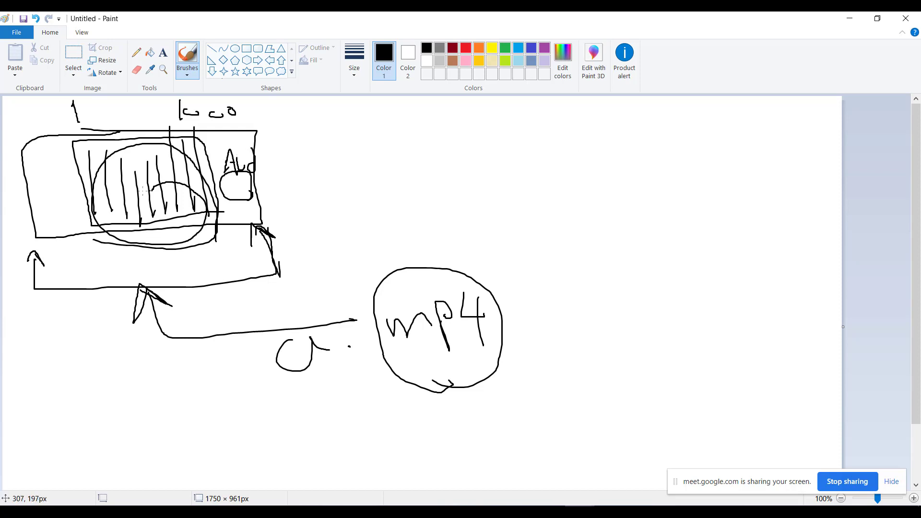
mouse_move(106, 171)
mouse_down()
mouse_move(108, 226)
mouse_move(104, 195)
mouse_up()
mouse_move(115, 170)
mouse_down()
mouse_move(124, 203)
mouse_move(131, 200)
mouse_up()
mouse_move(95, 229)
mouse_down()
mouse_move(222, 223)
mouse_move(122, 229)
mouse_up()
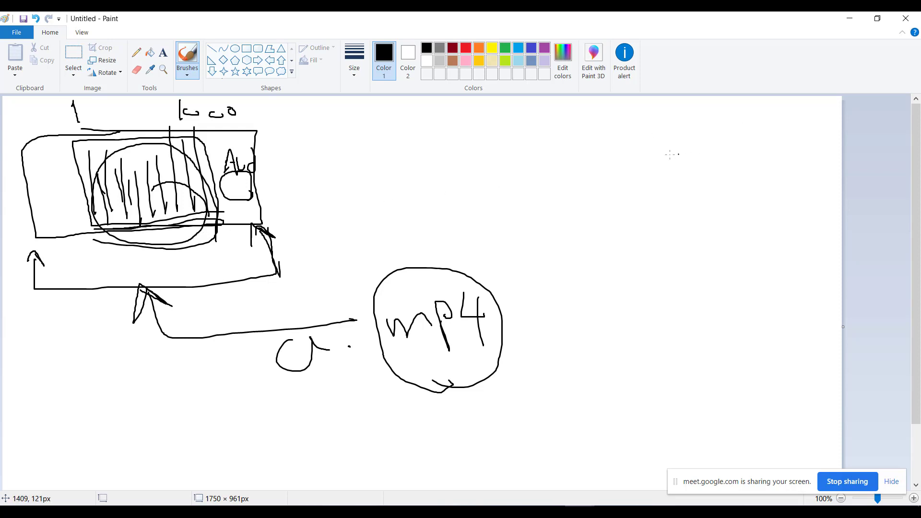
Handwrite an Arabic word in the canvas's upper-right area and enclose it in a rounded box.
mouse_move(710, 193)
mouse_down()
mouse_move(656, 190)
mouse_move(634, 168)
mouse_move(533, 191)
mouse_up()
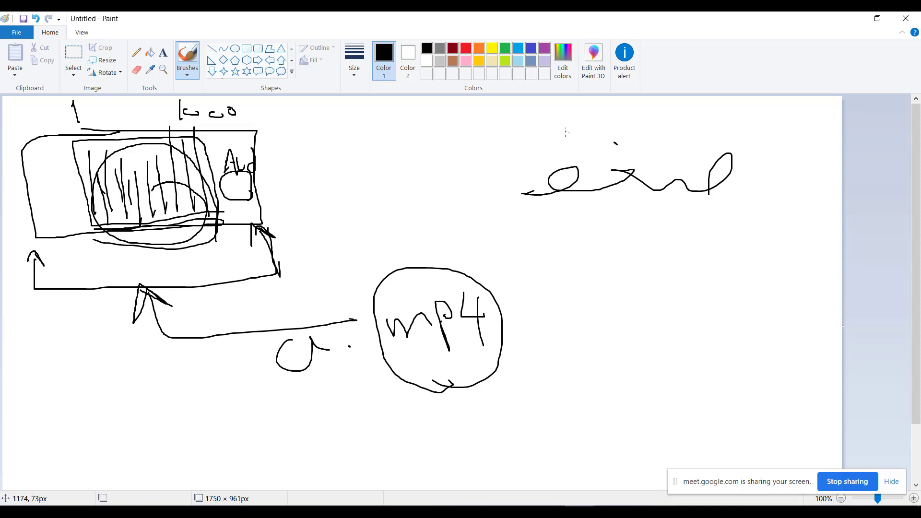
drag(566, 132, 567, 168)
mouse_move(646, 214)
mouse_down()
mouse_move(681, 215)
mouse_move(737, 124)
mouse_move(502, 128)
mouse_move(562, 219)
mouse_move(658, 214)
mouse_up()
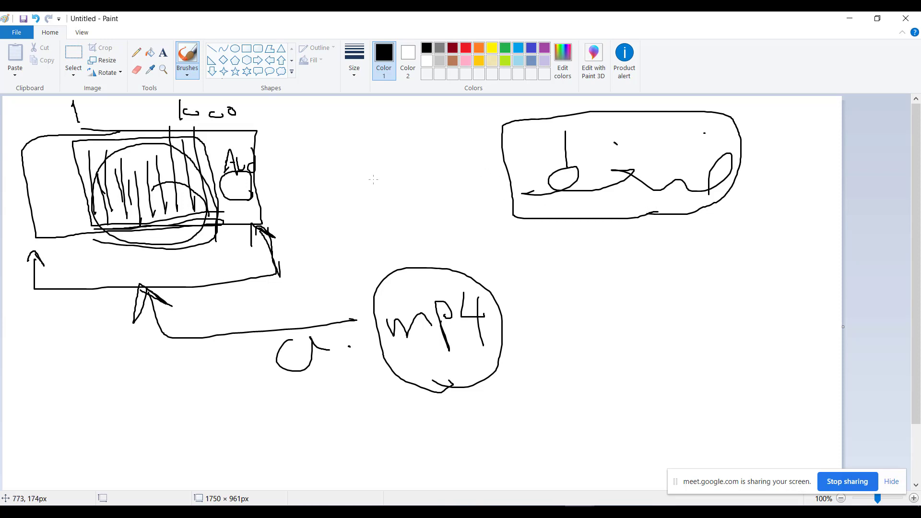
Below the boxed word, draw two circles linked by an arrow, ring the second one, and add a bracket with a downward arrowhead.
mouse_move(573, 263)
mouse_down()
mouse_move(594, 286)
mouse_move(580, 268)
mouse_move(731, 260)
mouse_move(716, 267)
mouse_up()
mouse_move(767, 249)
mouse_down()
mouse_move(777, 283)
mouse_move(756, 242)
mouse_up()
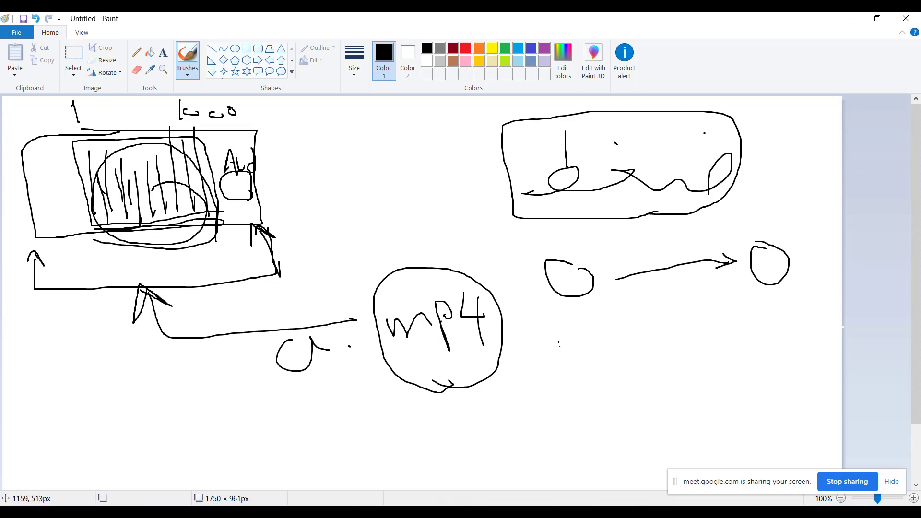
mouse_move(568, 354)
mouse_down()
mouse_move(577, 311)
mouse_move(784, 301)
mouse_move(811, 262)
mouse_move(757, 223)
mouse_move(749, 296)
mouse_move(780, 315)
mouse_move(779, 302)
mouse_move(784, 346)
mouse_up()
mouse_move(784, 346)
mouse_down()
mouse_move(792, 334)
mouse_move(777, 357)
mouse_move(788, 345)
mouse_move(772, 336)
mouse_up()
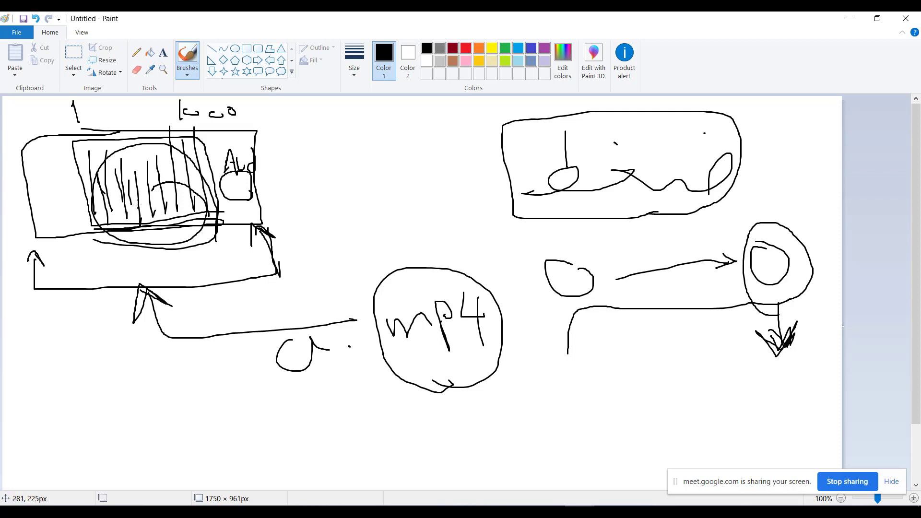
Circle the vertical strokes again and draw a long curved arrow below, with a small circle on it that has its own arrow.
mouse_move(138, 219)
mouse_down()
mouse_move(187, 199)
mouse_move(128, 180)
mouse_up()
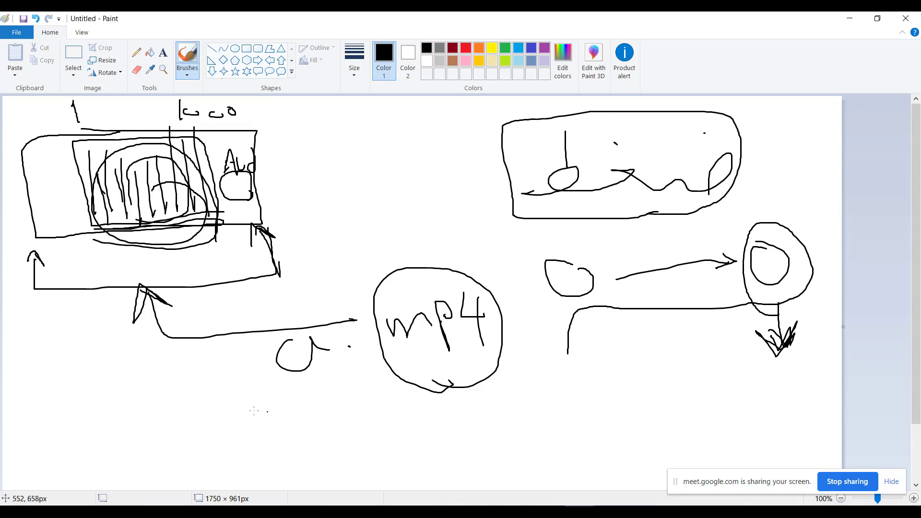
mouse_move(153, 382)
mouse_down()
mouse_move(155, 401)
mouse_move(362, 452)
mouse_move(505, 447)
mouse_move(478, 434)
mouse_move(512, 448)
mouse_move(487, 457)
mouse_up()
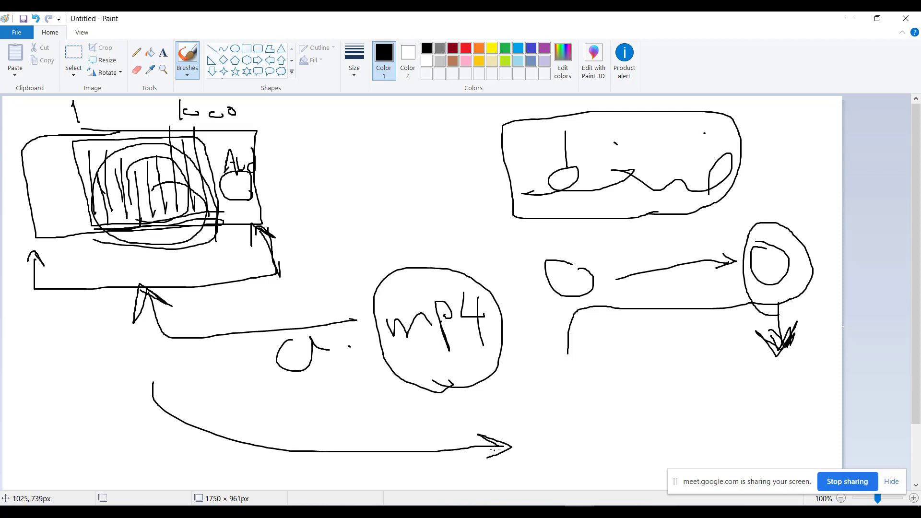
mouse_move(352, 425)
mouse_down()
mouse_move(374, 438)
mouse_move(369, 426)
mouse_move(371, 436)
mouse_move(419, 420)
mouse_move(555, 419)
mouse_up()
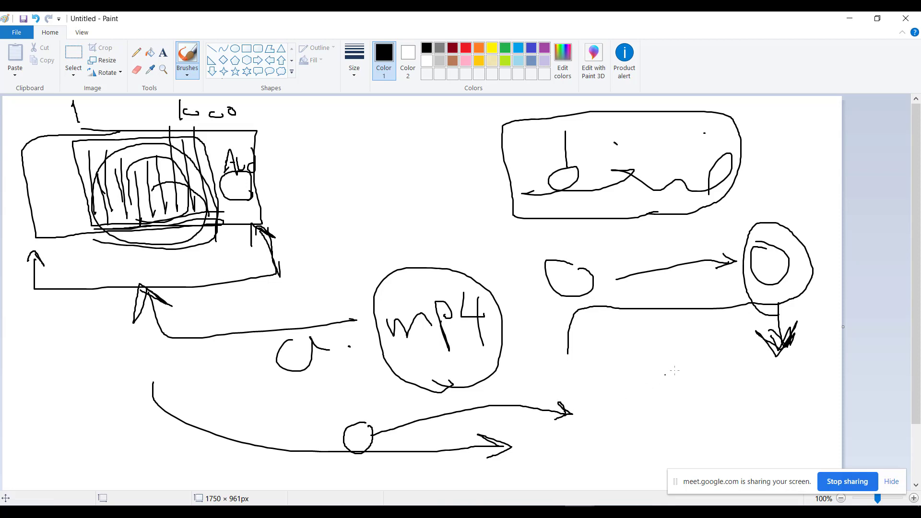
Draw a box in the canvas's lower-right area with concentric circles inside, and link the small circle to it with several overlapping arrows.
mouse_move(676, 371)
mouse_down()
mouse_move(612, 368)
mouse_move(602, 379)
mouse_move(611, 440)
mouse_move(706, 437)
mouse_move(690, 376)
mouse_move(667, 377)
mouse_up()
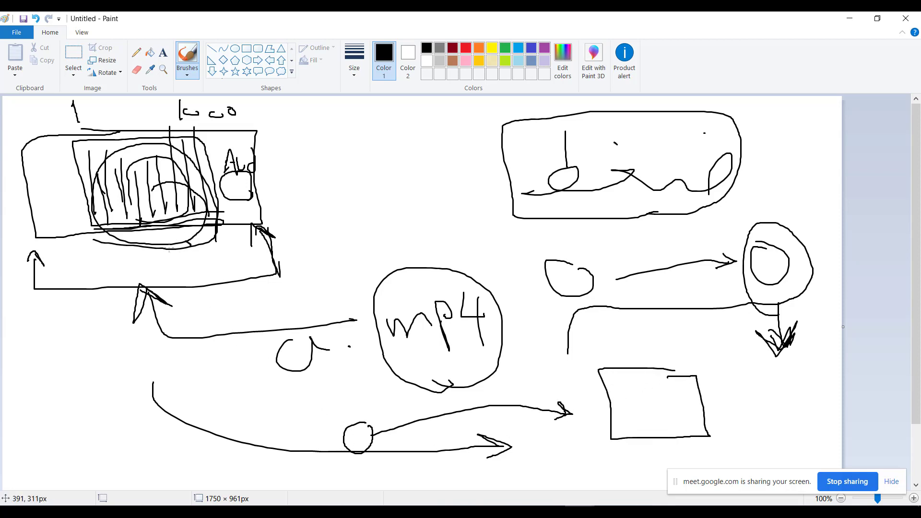
mouse_move(190, 246)
mouse_down()
mouse_move(172, 252)
mouse_move(201, 253)
mouse_up()
mouse_move(358, 435)
mouse_down()
mouse_move(393, 404)
mouse_move(468, 406)
mouse_move(499, 417)
mouse_move(488, 409)
mouse_move(477, 422)
mouse_move(492, 425)
mouse_move(495, 409)
mouse_move(624, 422)
mouse_up()
mouse_move(689, 414)
mouse_down()
mouse_move(657, 382)
mouse_move(689, 403)
mouse_move(662, 420)
mouse_move(634, 394)
mouse_move(651, 399)
mouse_up()
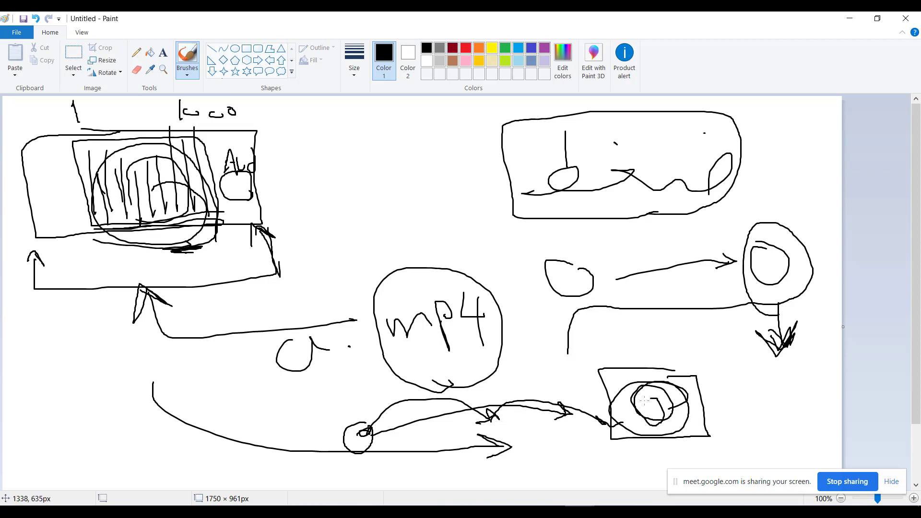
mouse_move(378, 438)
mouse_down()
mouse_move(456, 416)
mouse_move(609, 413)
mouse_move(595, 424)
mouse_up()
mouse_move(590, 400)
mouse_down()
mouse_move(607, 413)
mouse_move(591, 426)
mouse_move(607, 419)
mouse_move(509, 422)
mouse_move(614, 416)
mouse_move(535, 421)
mouse_up()
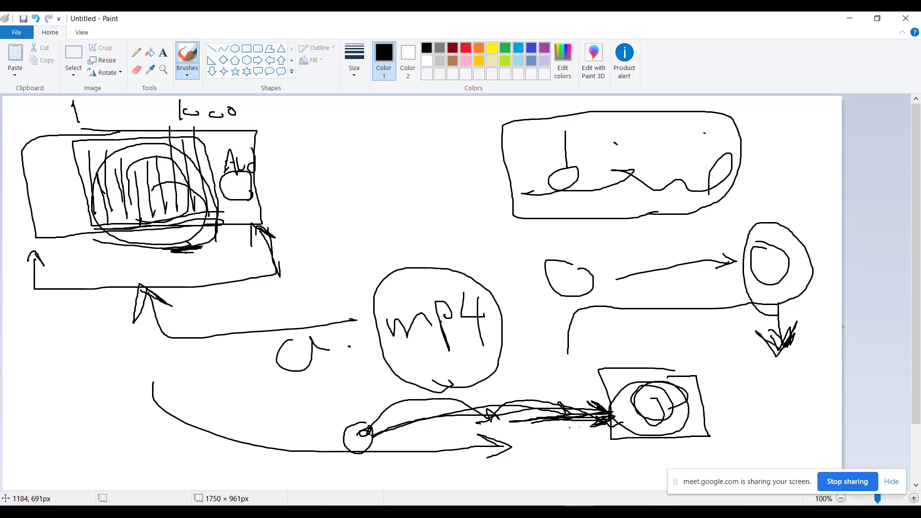
Draw several long arrows leading leftward from the small circle, plus one more curved arrow toward the concentric circles.
mouse_move(348, 434)
mouse_down()
mouse_move(249, 415)
mouse_move(269, 427)
mouse_up()
mouse_move(366, 448)
mouse_down()
mouse_move(104, 465)
mouse_move(125, 478)
mouse_up()
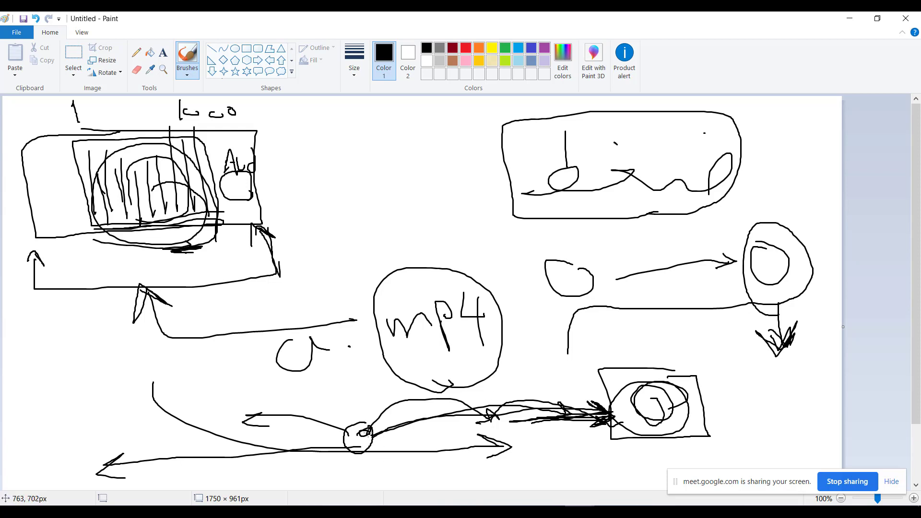
mouse_move(369, 433)
mouse_down()
mouse_move(439, 400)
mouse_move(530, 406)
mouse_move(514, 395)
mouse_move(530, 404)
mouse_up()
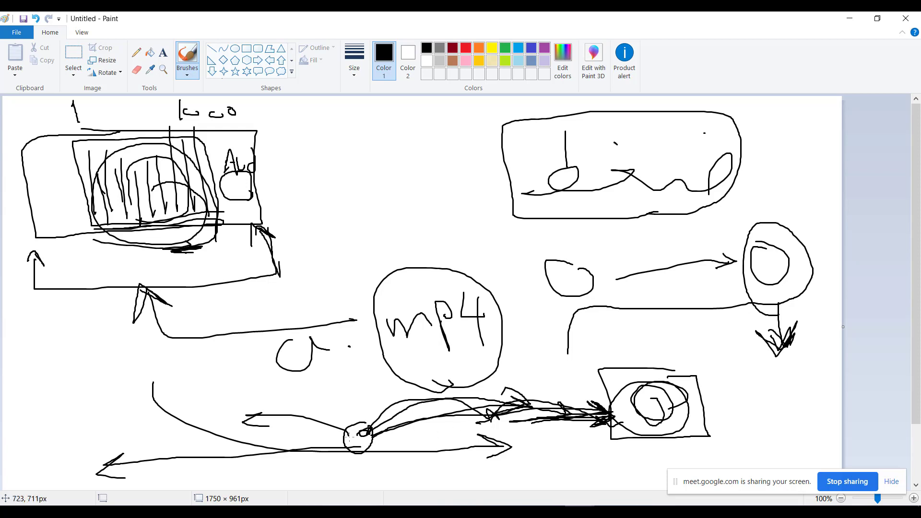
drag(73, 463, 110, 450)
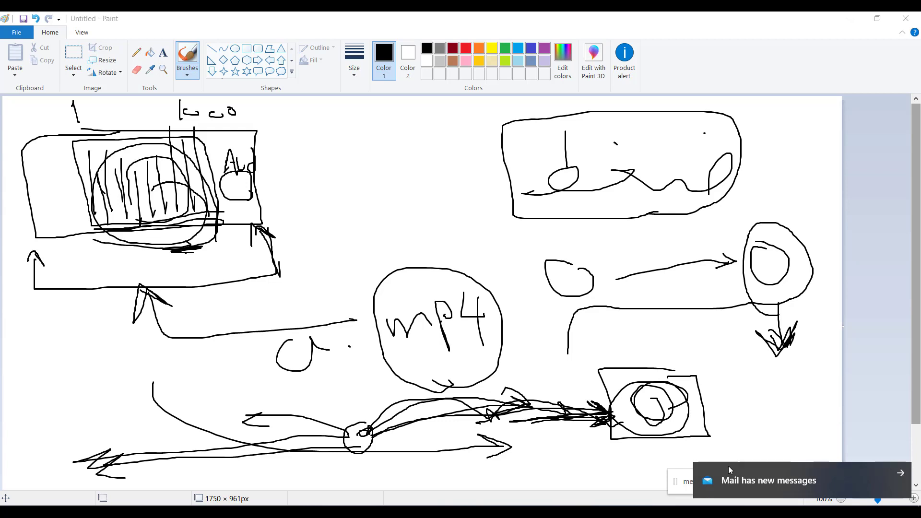
drag(334, 437, 209, 376)
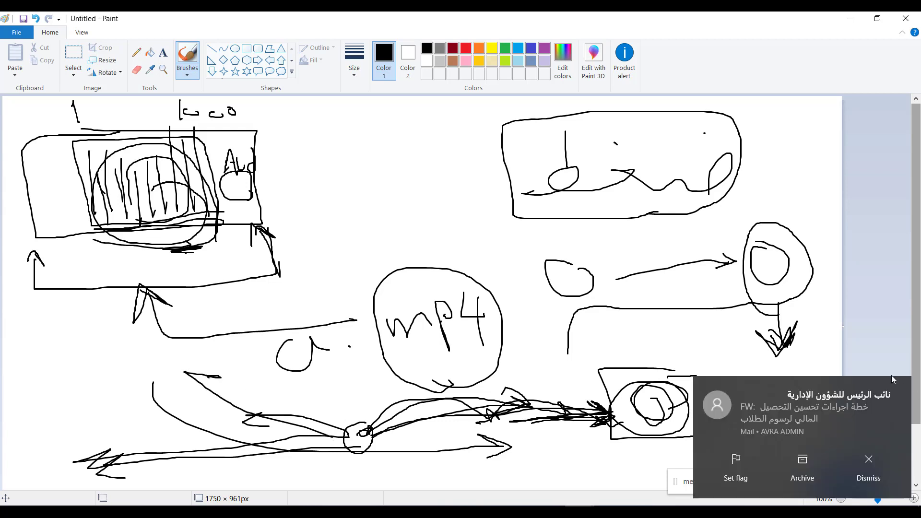
Dismiss the incoming mail notifications covering the canvas.
click(902, 390)
click(459, 368)
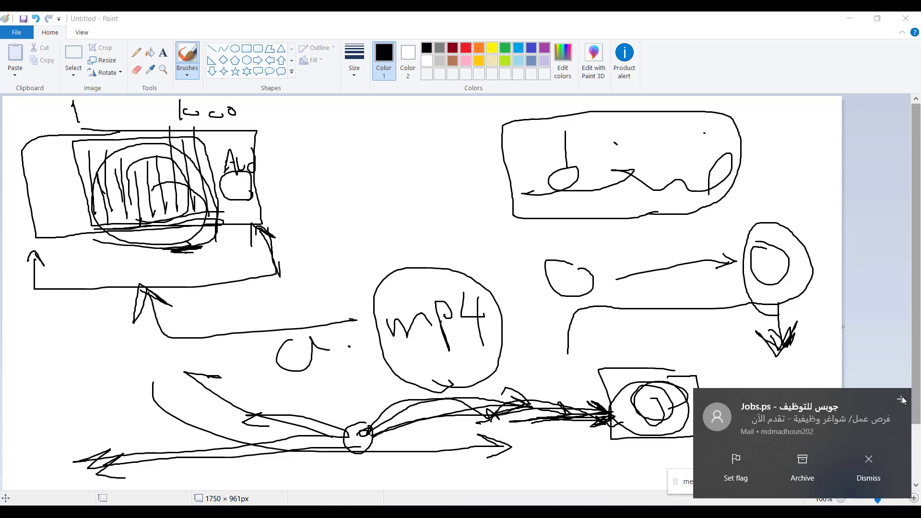
click(903, 398)
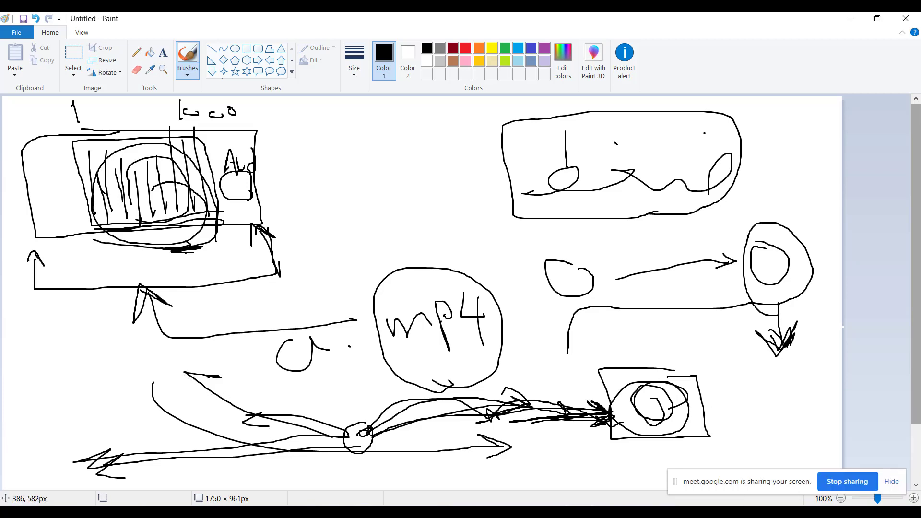
Thicken the head of the arrow slanting up and left, and handwrite HP inside a circle near the canvas's left edge.
mouse_move(185, 374)
mouse_down()
mouse_move(193, 405)
mouse_move(185, 375)
mouse_move(221, 382)
mouse_move(185, 373)
mouse_move(197, 403)
mouse_move(185, 374)
mouse_move(223, 379)
mouse_up()
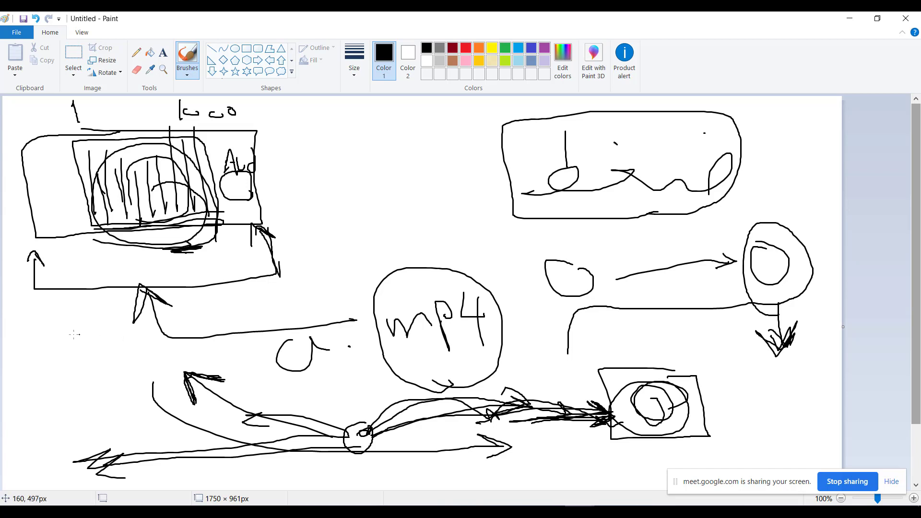
mouse_move(56, 330)
mouse_down()
mouse_move(57, 355)
mouse_move(67, 355)
mouse_move(61, 340)
mouse_move(88, 335)
mouse_up()
mouse_move(63, 364)
mouse_down()
mouse_move(97, 356)
mouse_move(97, 311)
mouse_move(56, 322)
mouse_move(75, 366)
mouse_up()
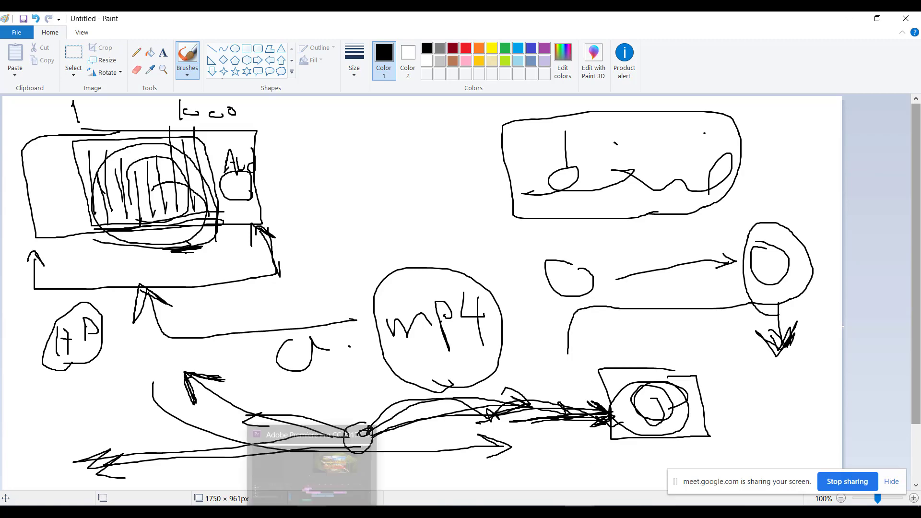
Switch to Premiere Pro and review the export format list, keeping H.264 selected.
click(314, 461)
click(595, 77)
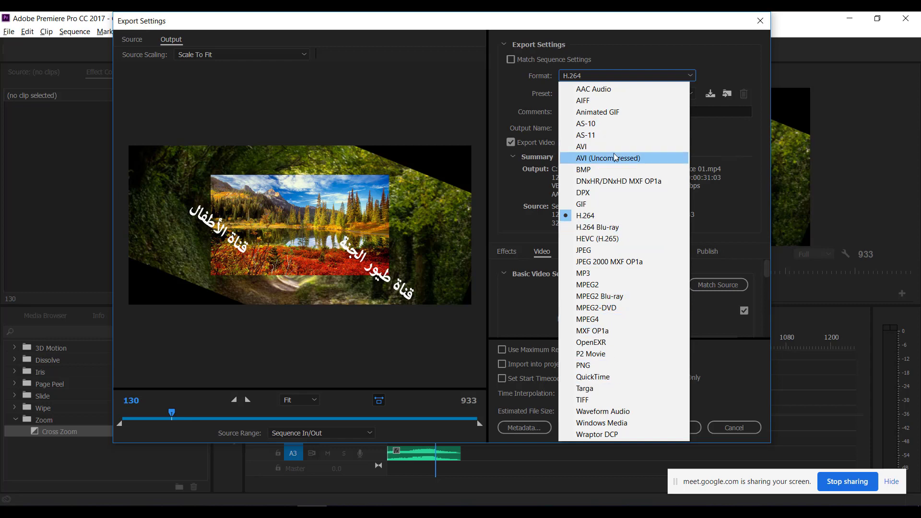
click(596, 219)
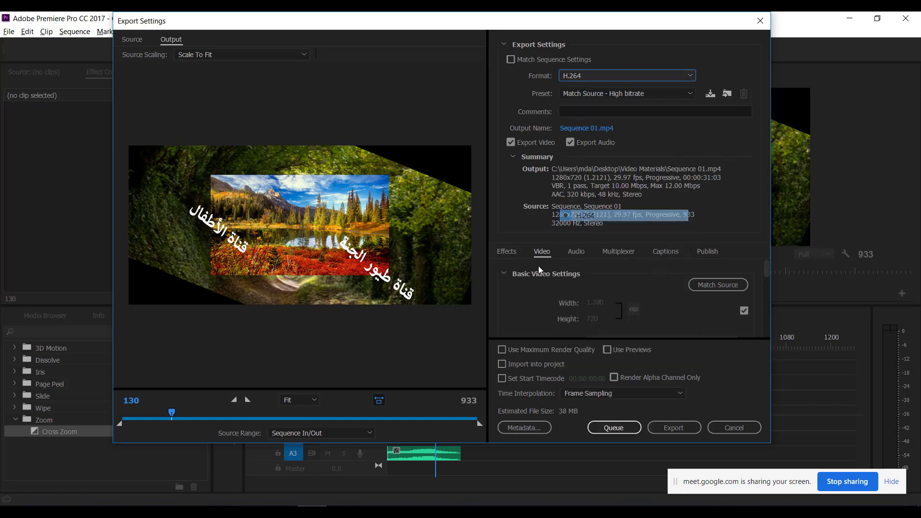
click(595, 74)
click(595, 75)
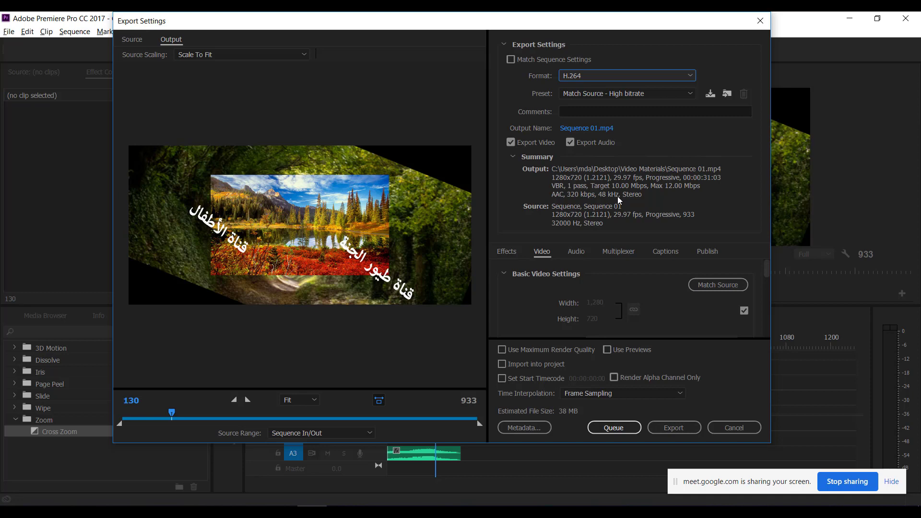
Try the Dolby Digital audio format for the export and set it back to AAC.
click(584, 249)
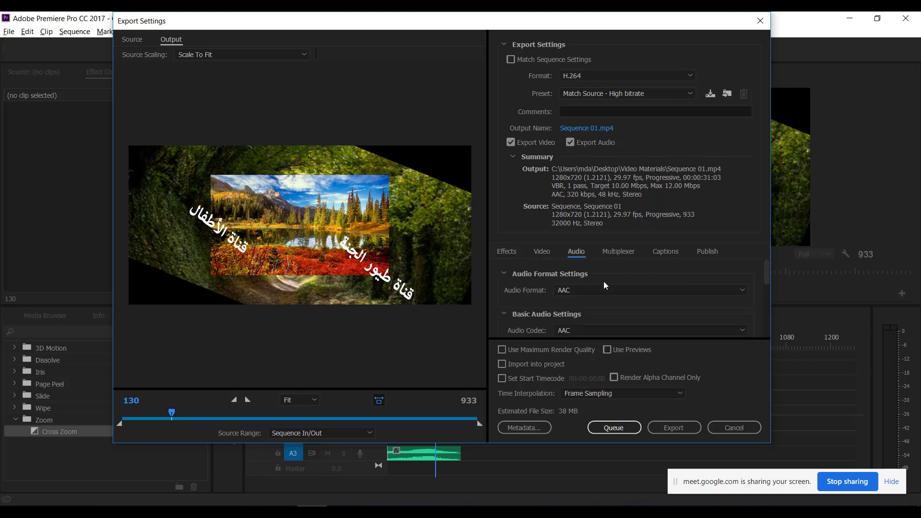
scroll(591, 293, down, 1)
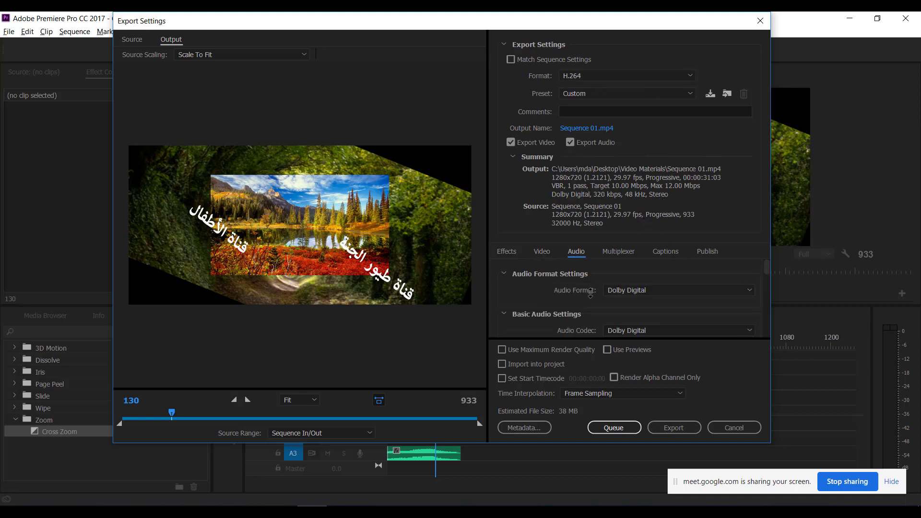
click(643, 290)
click(634, 301)
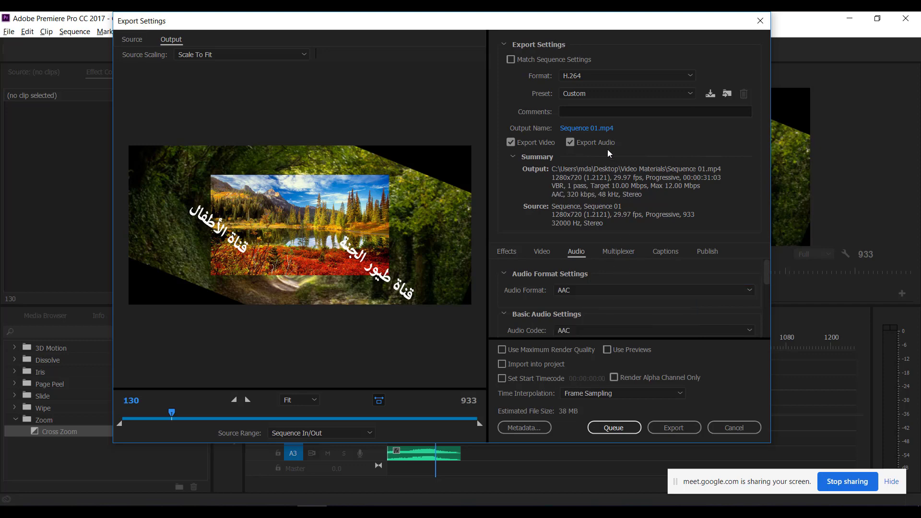
Try the MPEG4 export format, check its video settings and presets, and return the format to H.264.
click(594, 76)
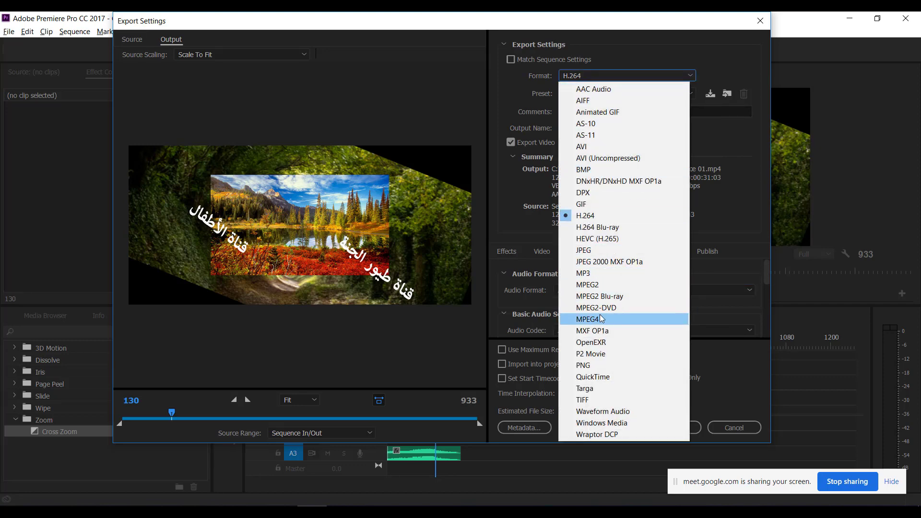
key(Escape)
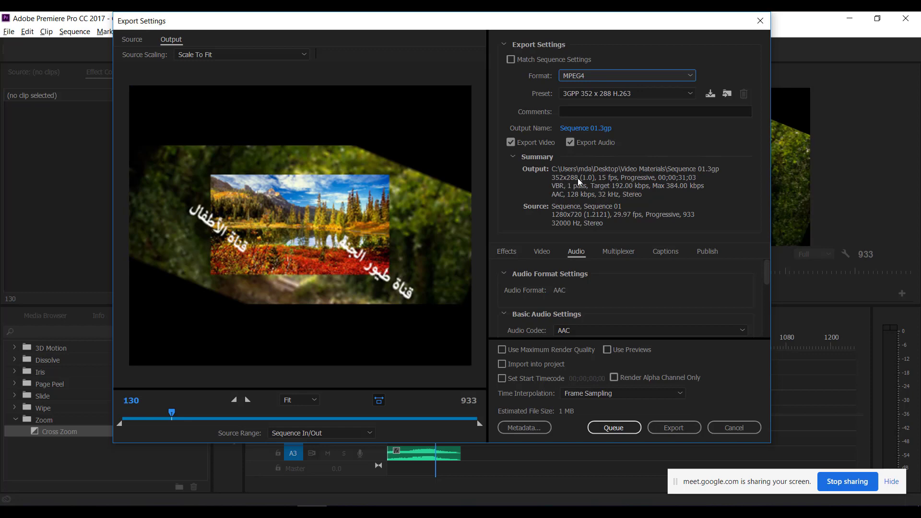
click(548, 249)
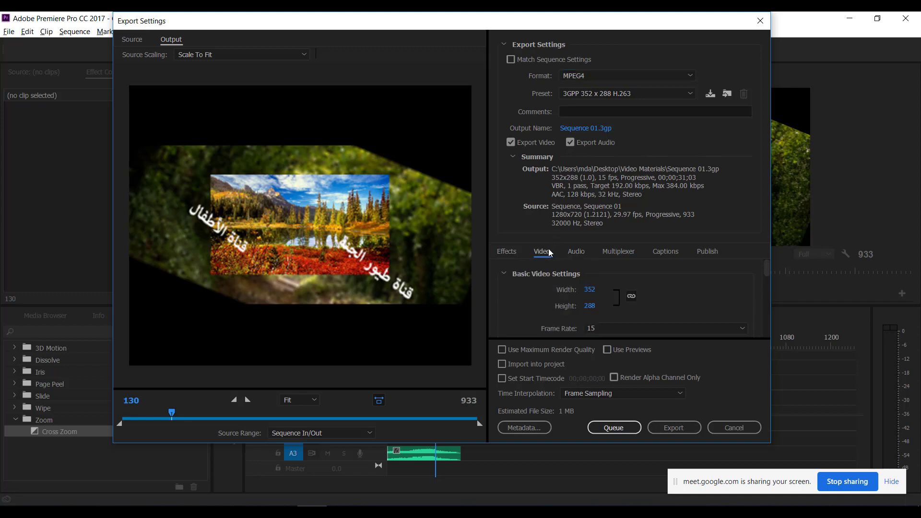
click(631, 296)
click(598, 94)
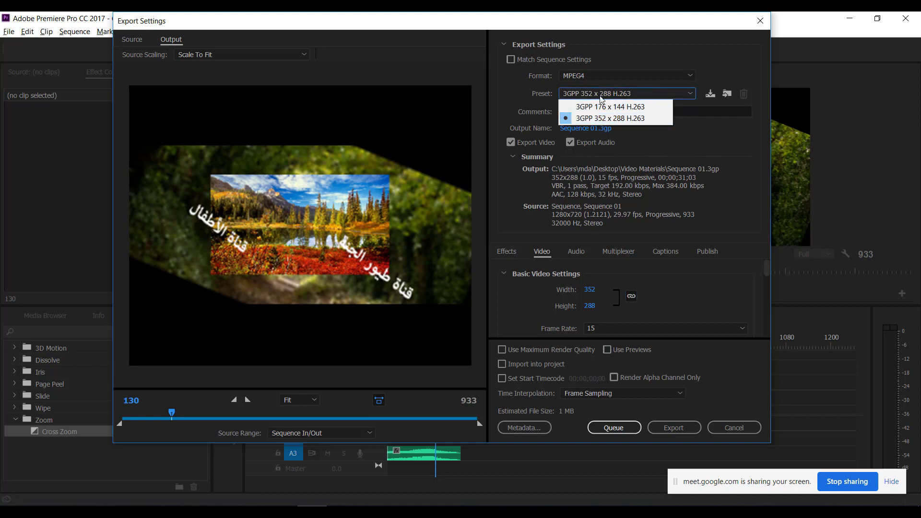
click(596, 75)
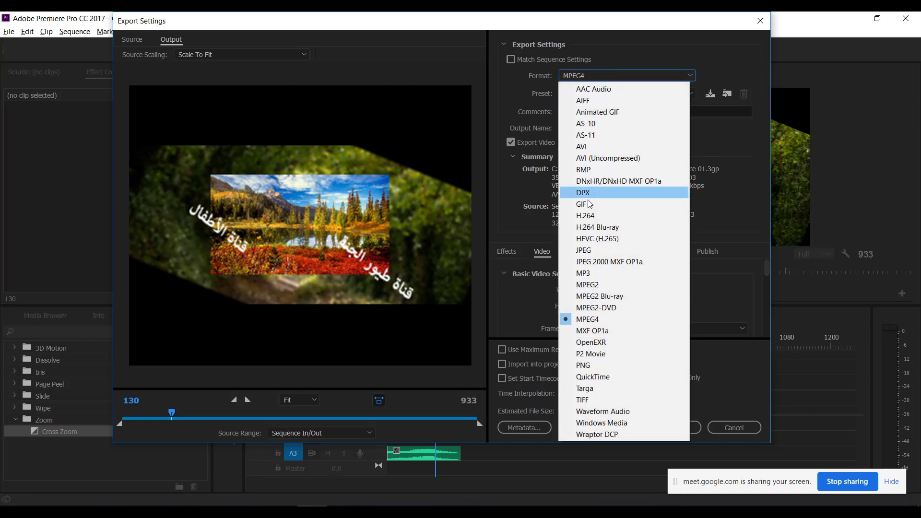
click(592, 217)
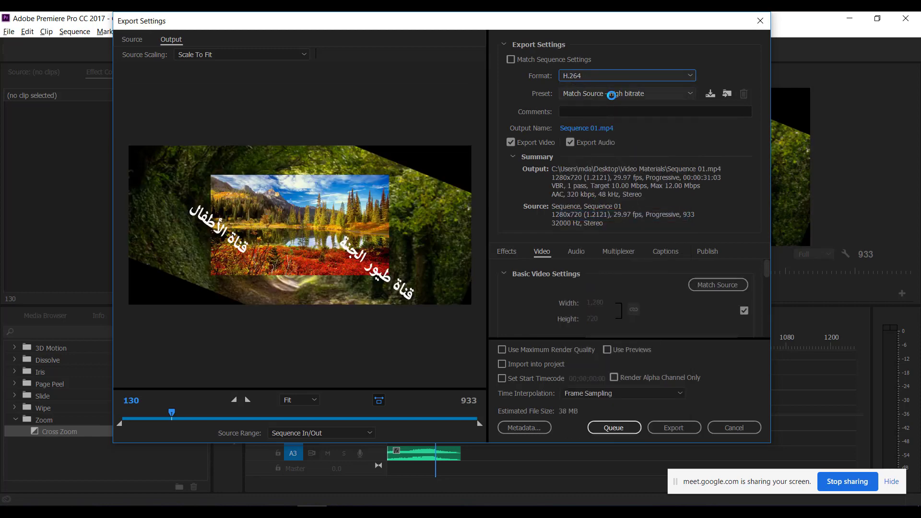
Try the Match Source - Medium bitrate preset and return to Match Source - High bitrate.
click(612, 95)
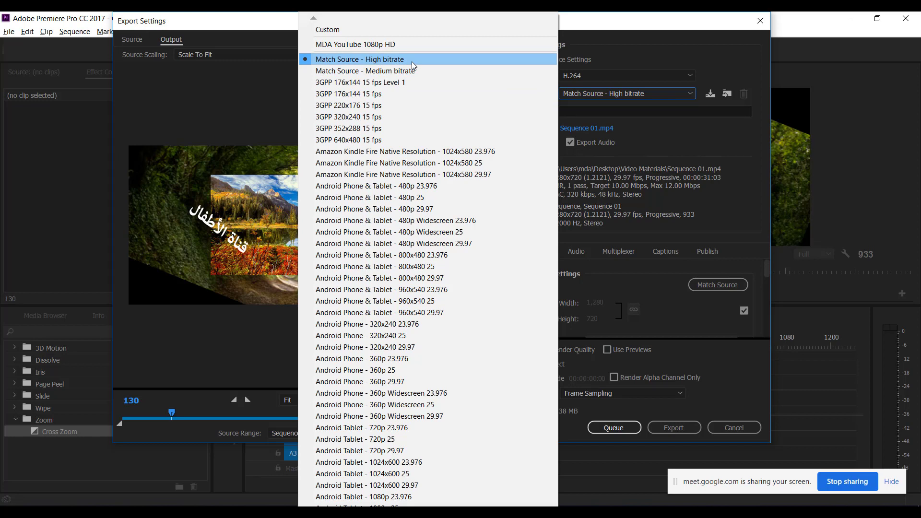
click(383, 70)
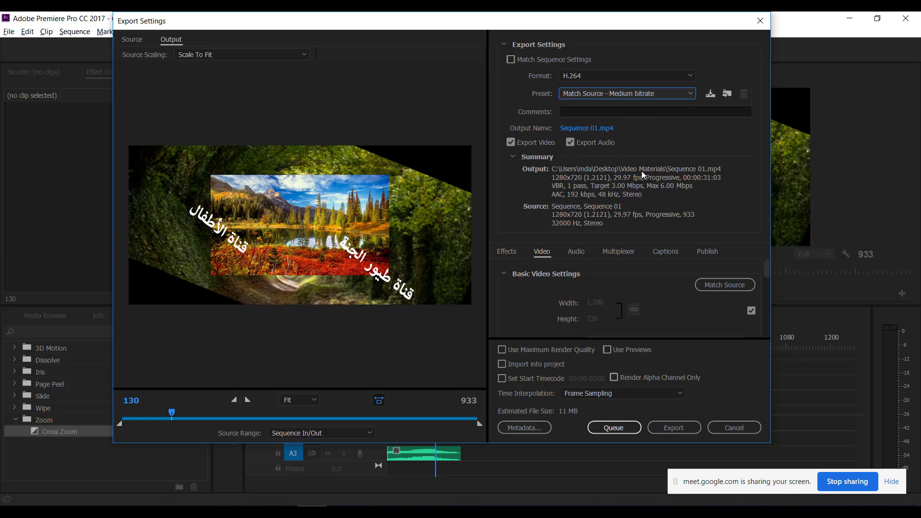
click(628, 93)
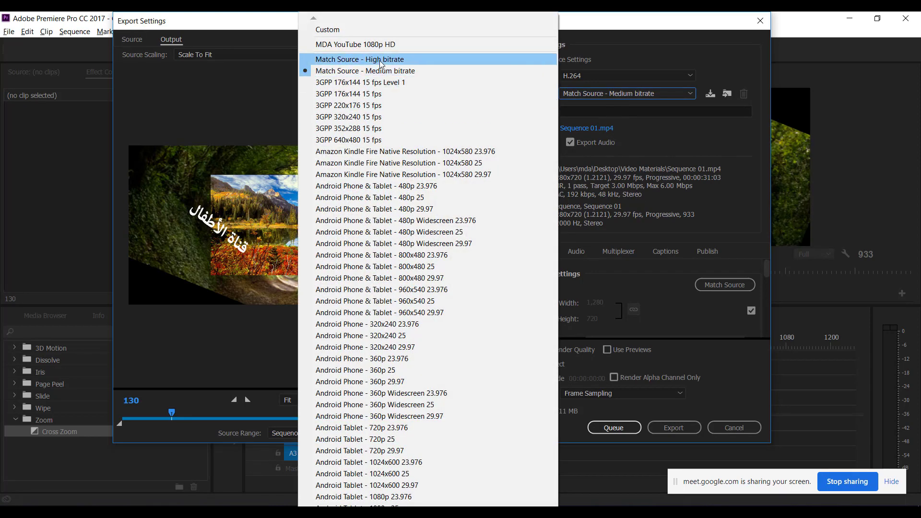
click(382, 59)
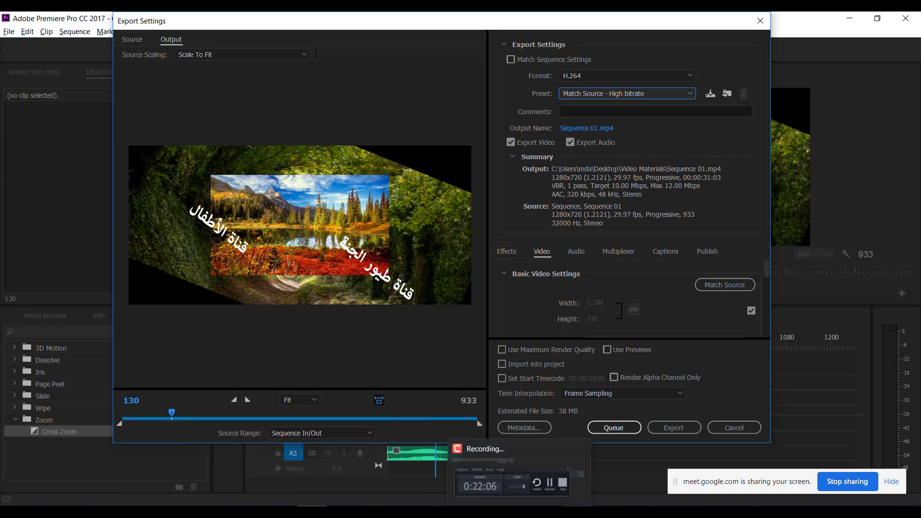
Switch to Paint and draw a rectangle between the two upper sketches, containing short horizontal lines, a letter G and a small oval.
click(513, 460)
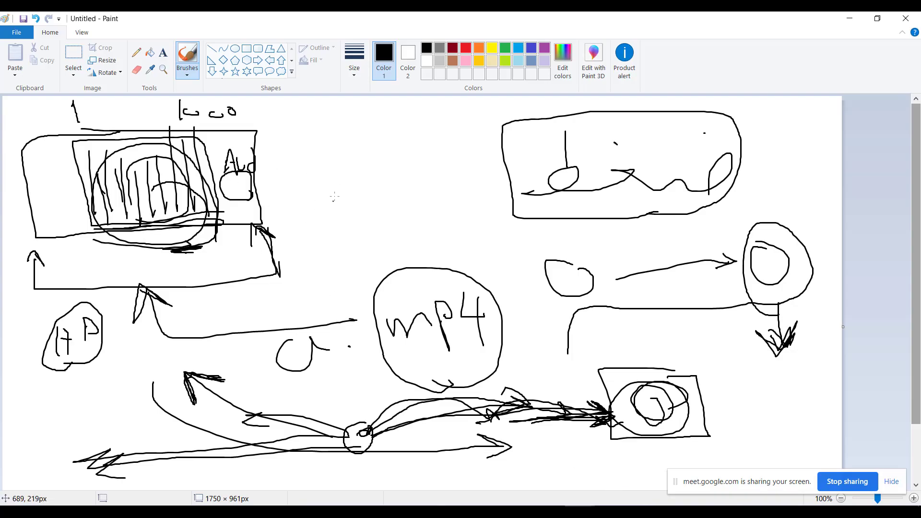
mouse_move(456, 117)
mouse_down()
mouse_move(309, 127)
mouse_move(303, 213)
mouse_move(446, 214)
mouse_move(464, 156)
mouse_move(459, 115)
mouse_up()
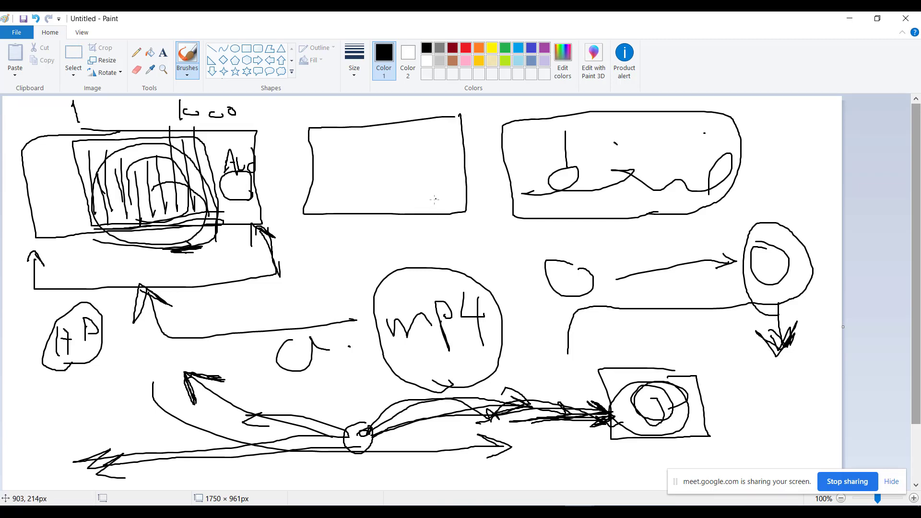
mouse_move(438, 210)
mouse_down()
mouse_move(434, 194)
mouse_move(439, 207)
mouse_up()
mouse_move(426, 163)
mouse_down()
mouse_move(427, 178)
mouse_move(442, 171)
mouse_move(347, 161)
mouse_move(358, 199)
mouse_up()
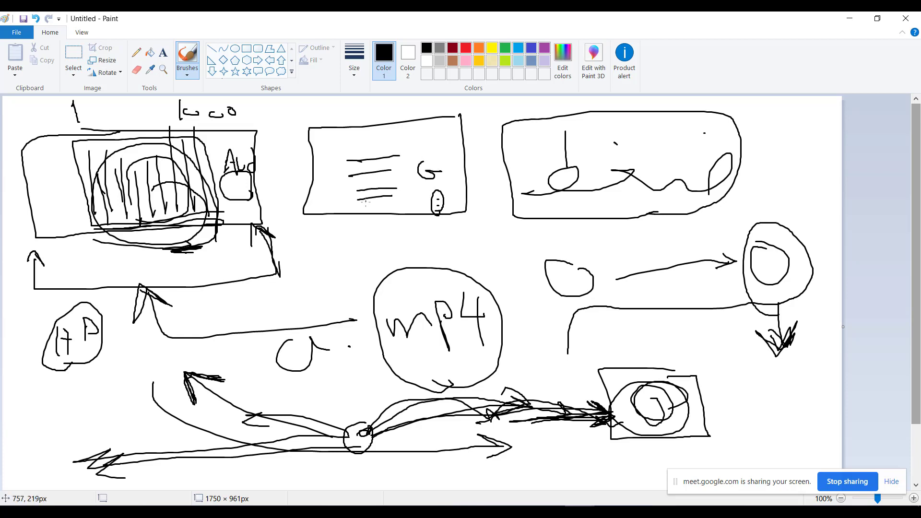
Handwrite Auto above the short lines in the new rectangle, enclose it in a box and underline it.
mouse_move(356, 152)
mouse_down()
mouse_move(360, 136)
mouse_move(362, 161)
mouse_move(391, 158)
mouse_up()
mouse_move(369, 154)
mouse_down()
mouse_move(403, 156)
mouse_move(423, 133)
mouse_up()
mouse_move(346, 140)
mouse_down()
mouse_move(357, 167)
mouse_move(397, 161)
mouse_up()
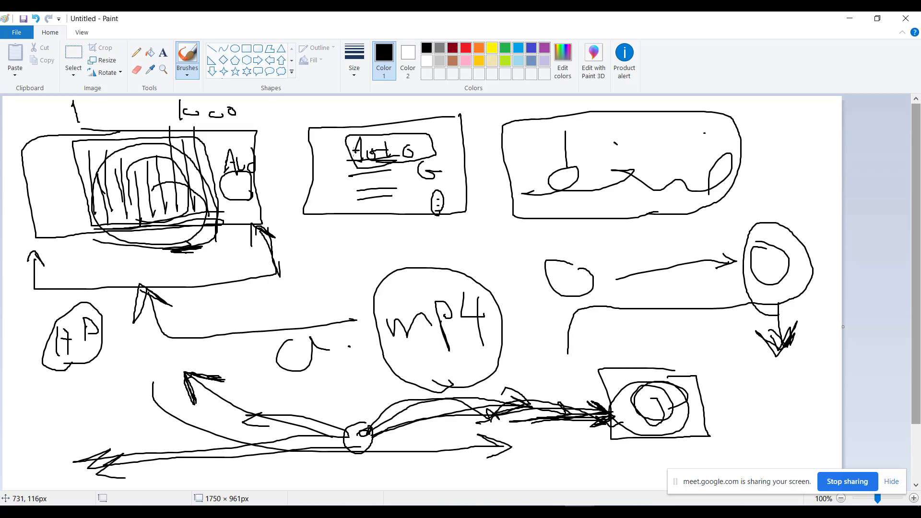
Draw arrows pointing at the Auto box and the short lines below it, and switch back to Premiere Pro.
drag(310, 178, 349, 186)
key(alt+Tab)
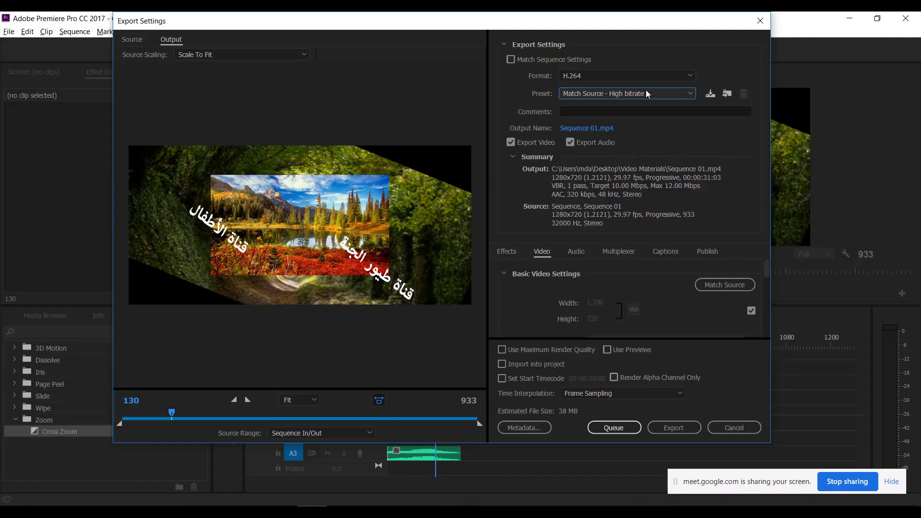
key(alt+Tab)
click(370, 158)
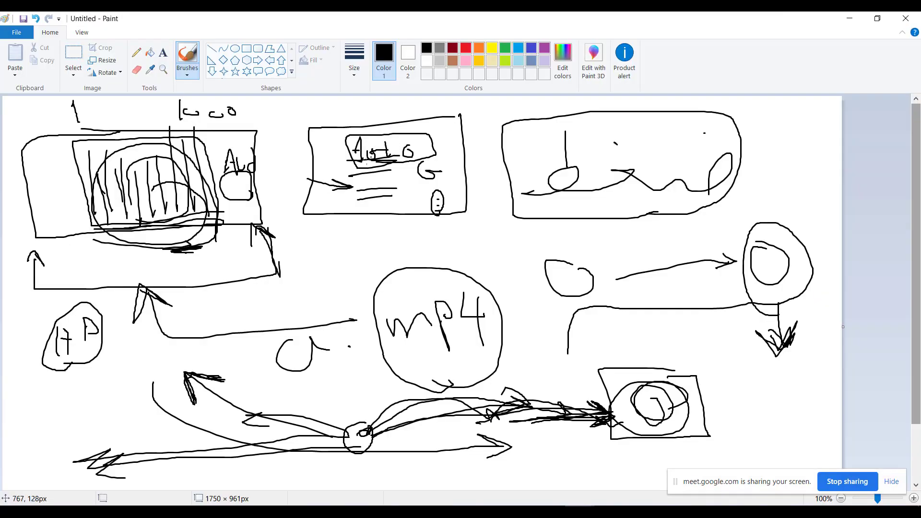
mouse_move(315, 165)
mouse_down()
mouse_move(339, 174)
mouse_move(344, 160)
mouse_move(321, 150)
mouse_move(341, 159)
mouse_move(334, 154)
mouse_move(343, 202)
mouse_move(381, 164)
mouse_move(406, 153)
mouse_up()
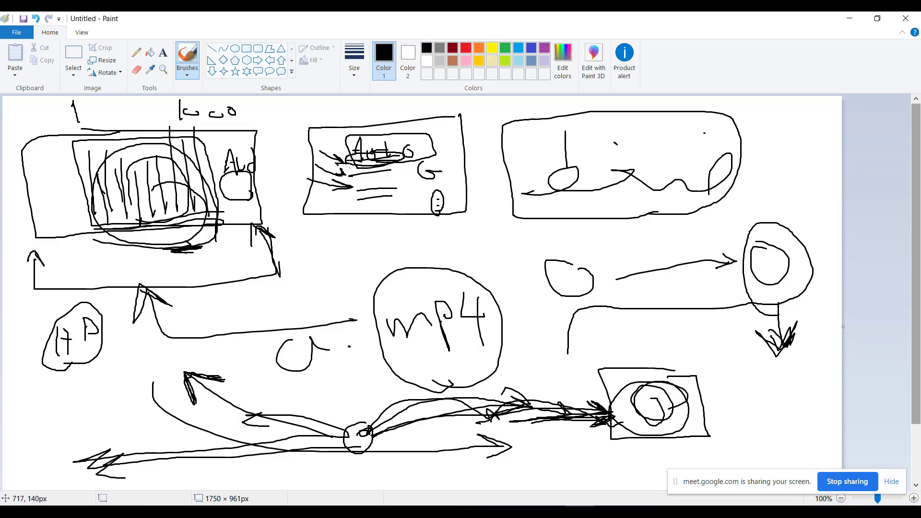
key(alt+Tab)
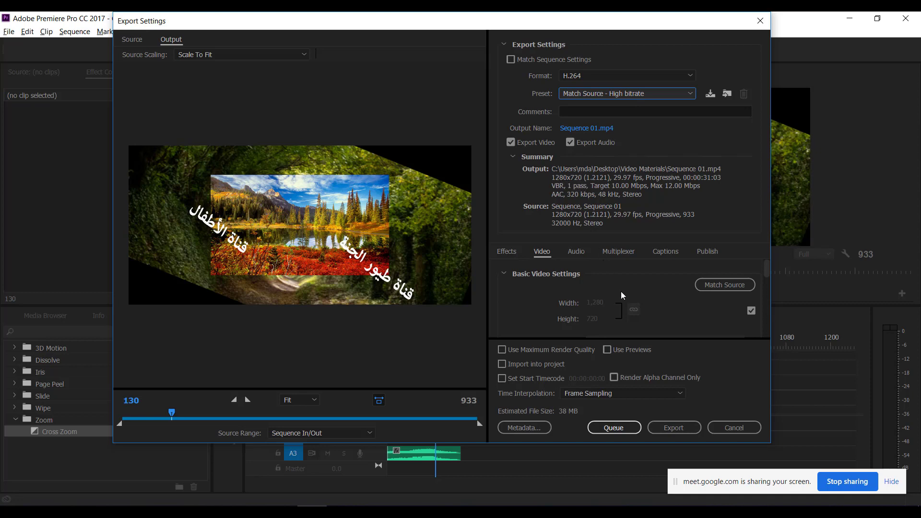
Stop the output frame size from matching the source and set the video width to 460, keeping the proportions linked.
click(748, 311)
click(597, 302)
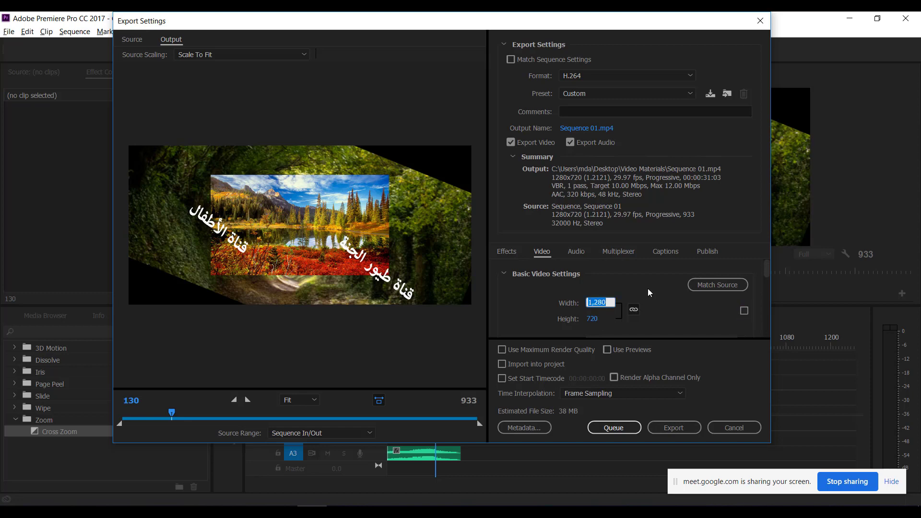
text(460)
click(689, 301)
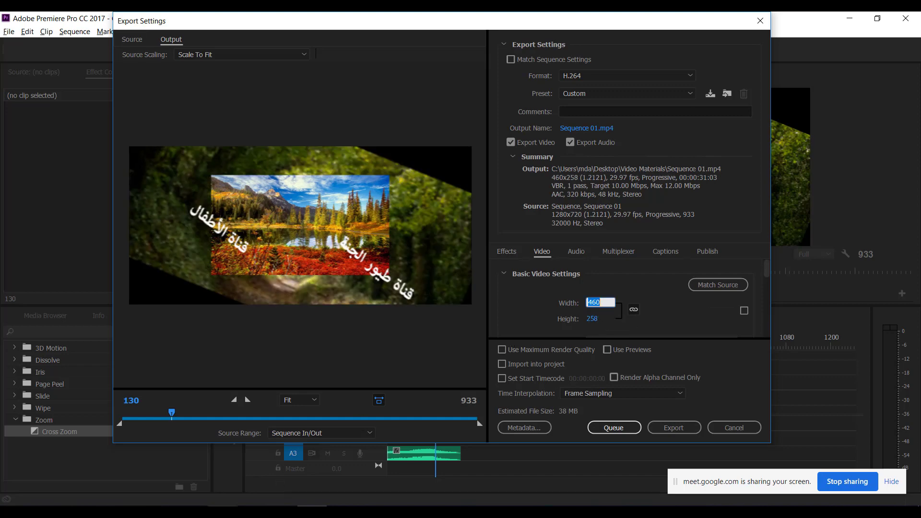
Switch to Chrome and open youtube.com in a new incognito window.
click(201, 460)
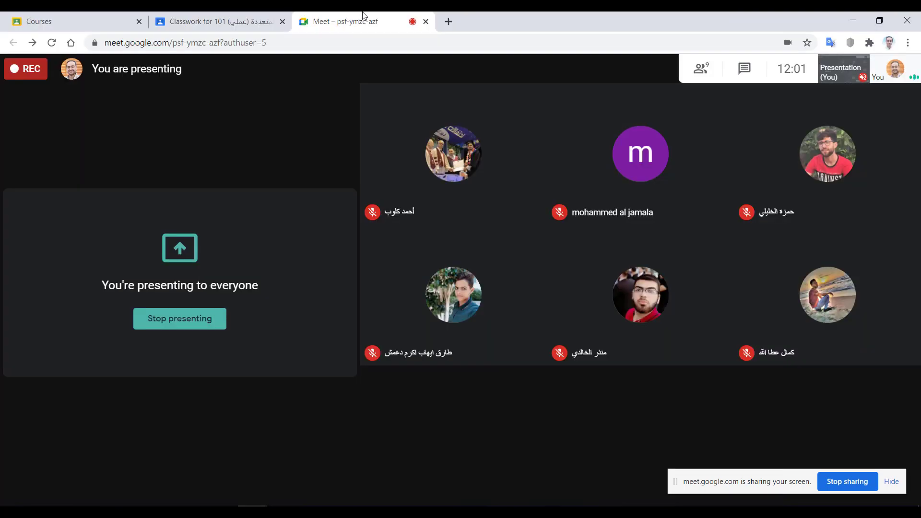
right_click(256, 473)
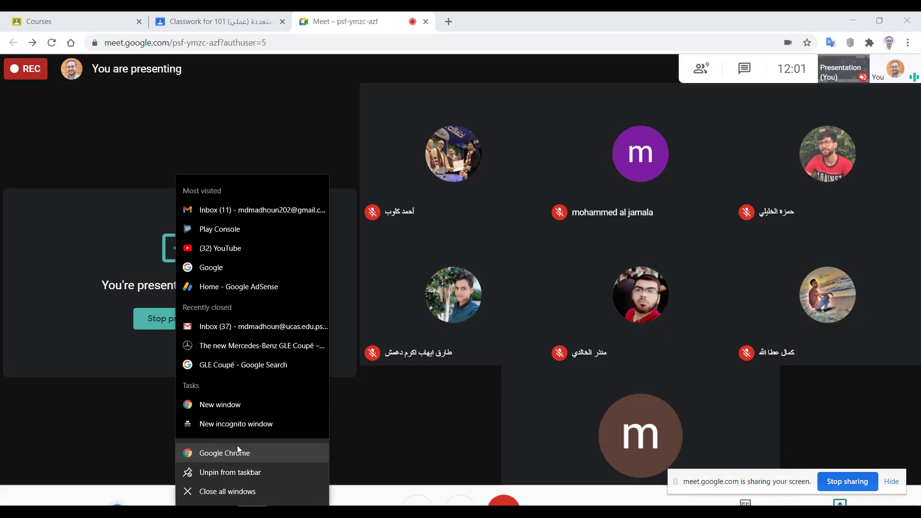
click(243, 425)
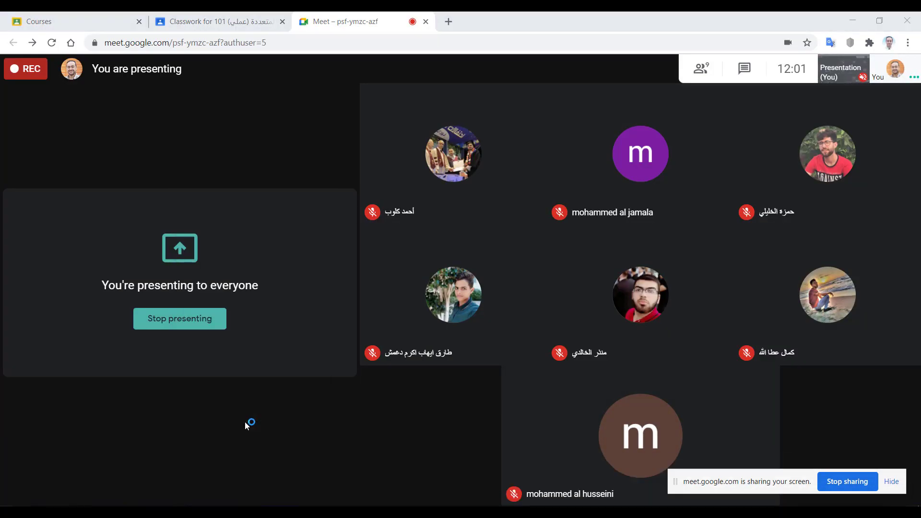
text(you)
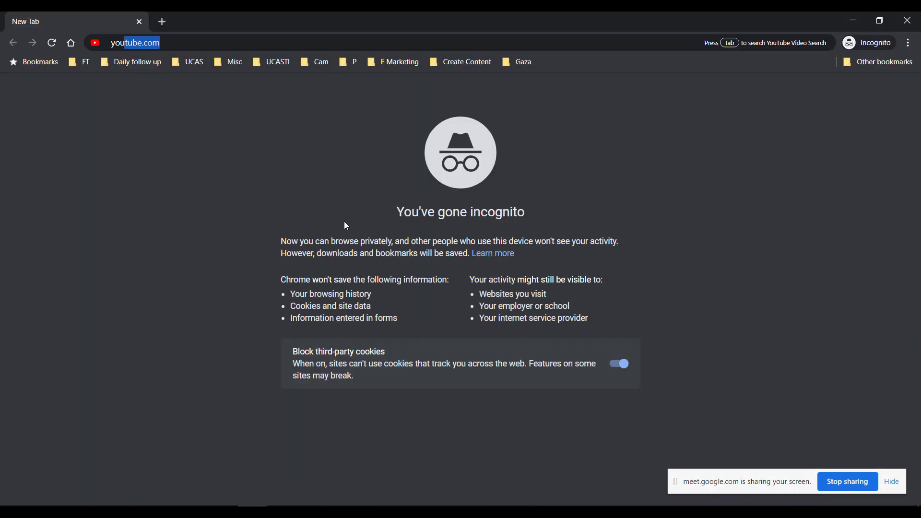
key(Return)
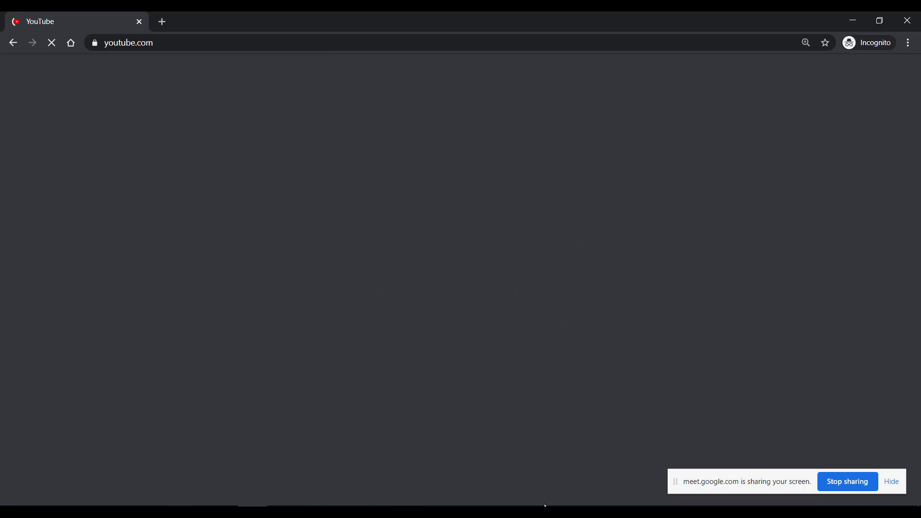
Switch to the Video Materials folder in File Explorer and compare the file sizes of the 1080p and 720P MP4 versions.
mouse_move(506, 506)
click(452, 484)
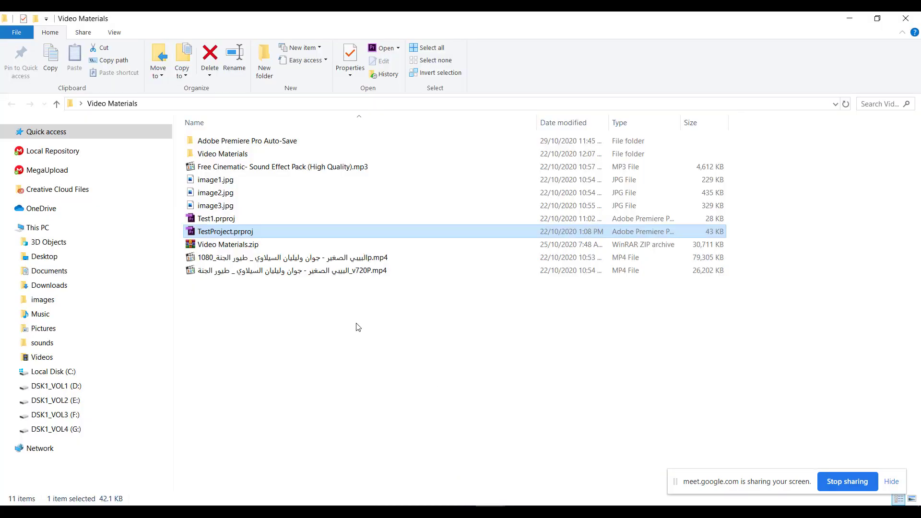
click(342, 260)
key(Down)
key(Up)
key(Down)
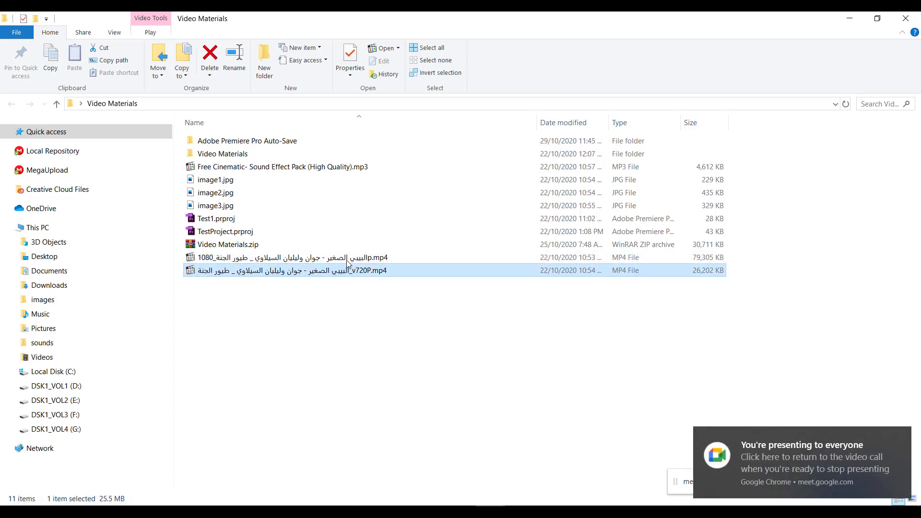
key(Up)
key(Down)
click(900, 438)
Return to the incognito Chrome window and search Google for طيور الجنة يوتيوب.
click(252, 510)
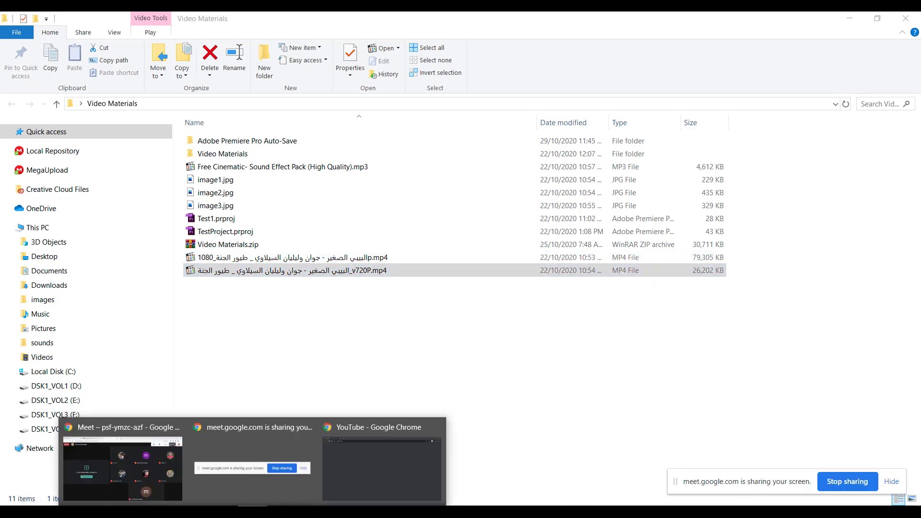
click(405, 467)
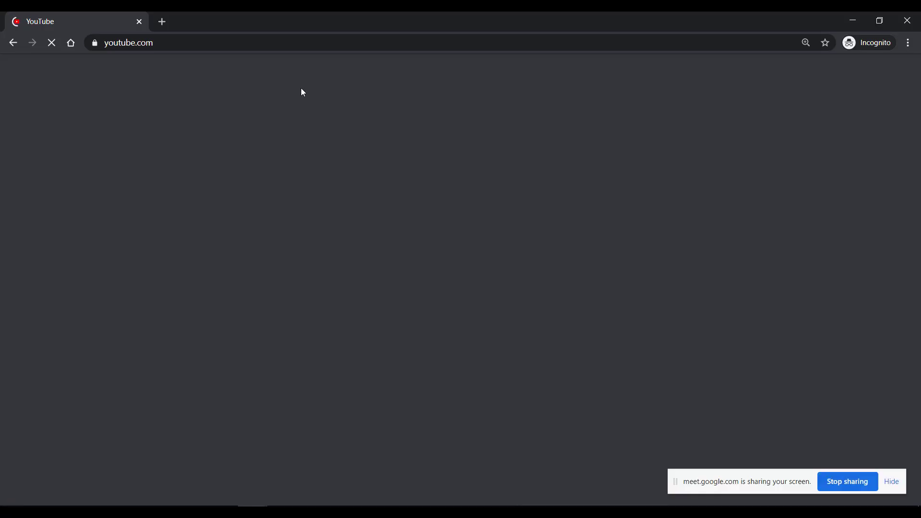
click(163, 43)
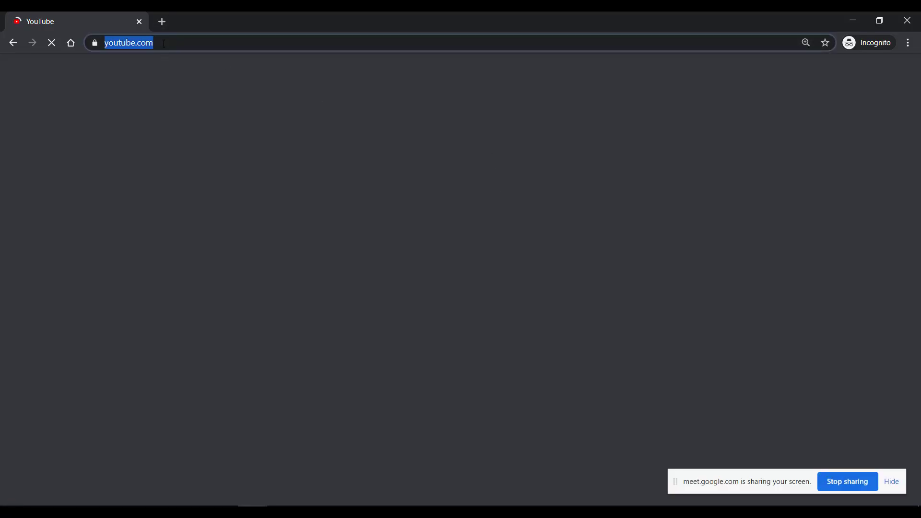
text(طيور)
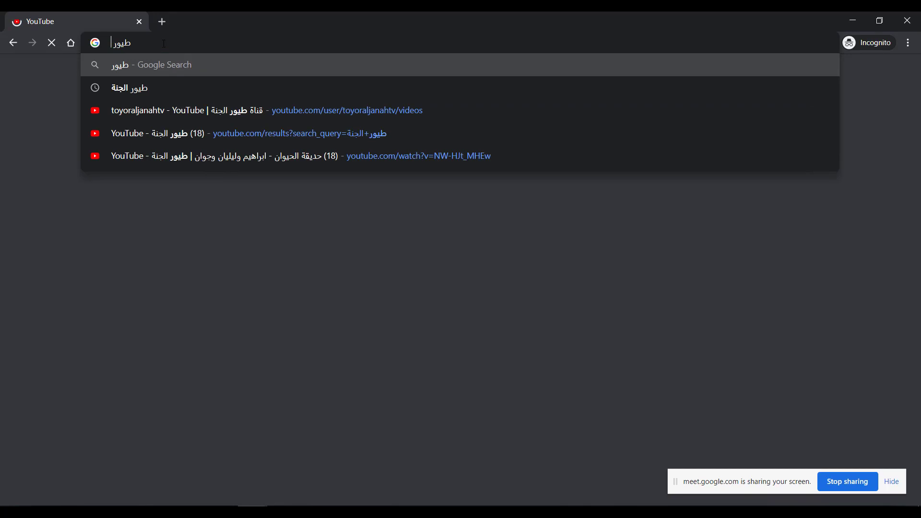
text( الجنة يوتيوب)
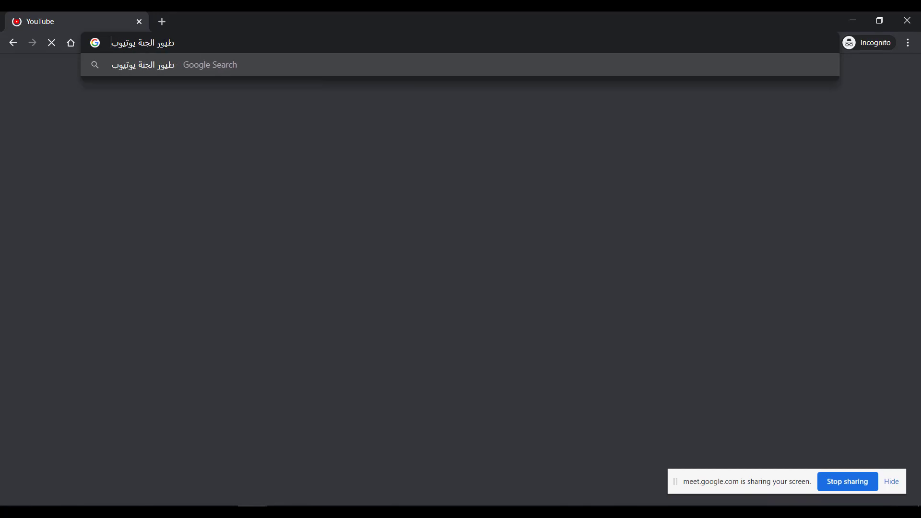
key(Return)
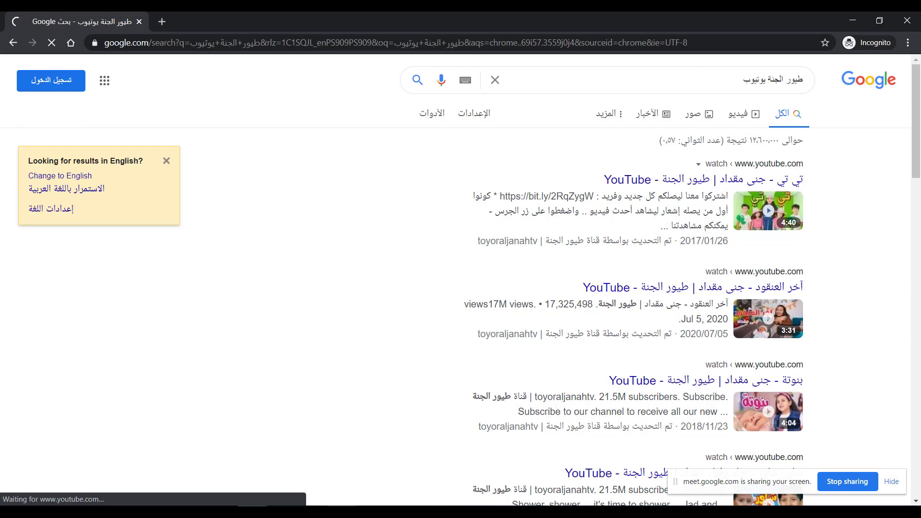
Switch back to Premiere Pro, try the Match Source - Medium bitrate and High bitrate presets, and return to Custom.
key(alt+Tab)
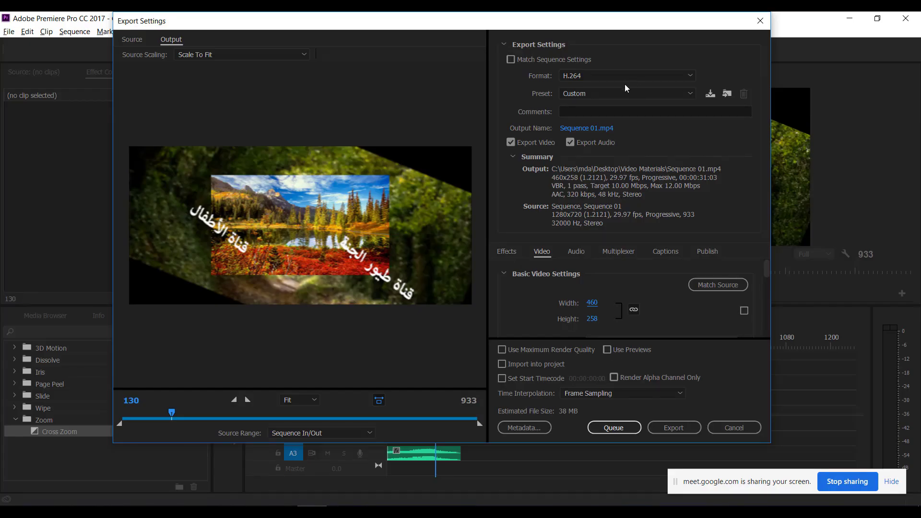
click(585, 91)
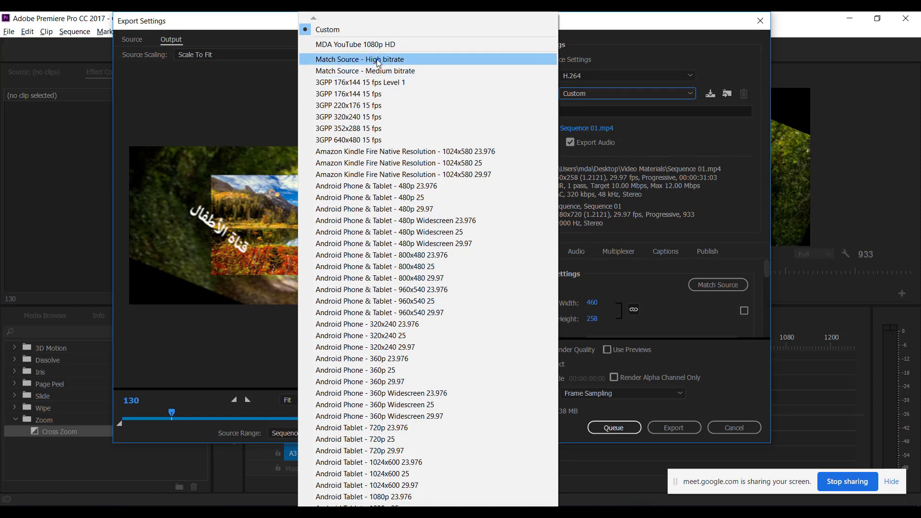
click(369, 71)
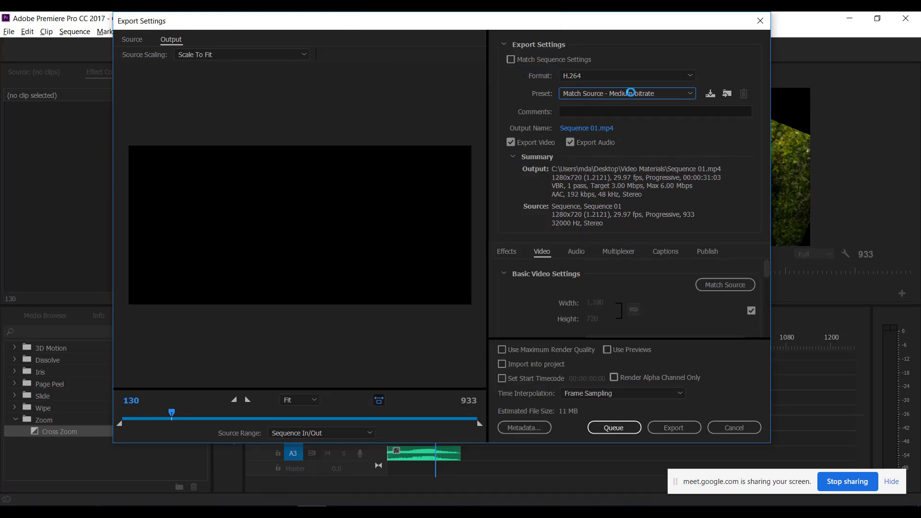
click(631, 93)
click(394, 60)
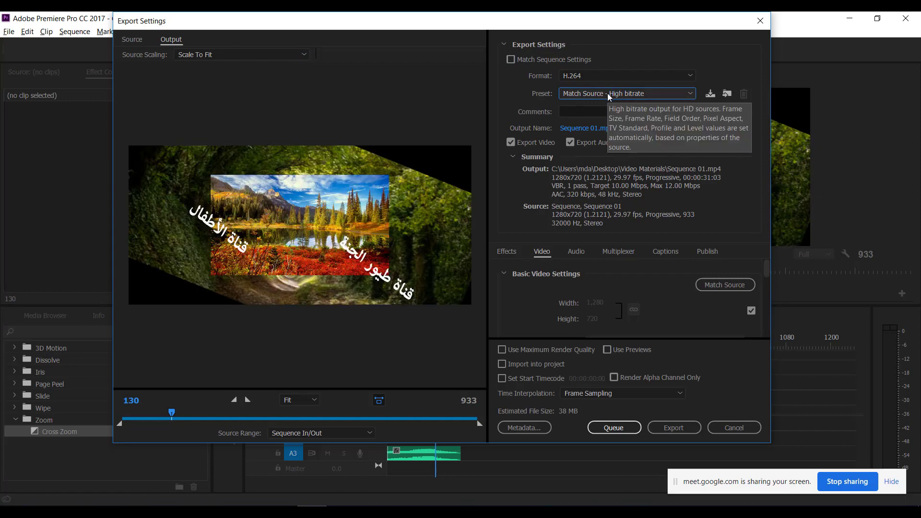
click(608, 93)
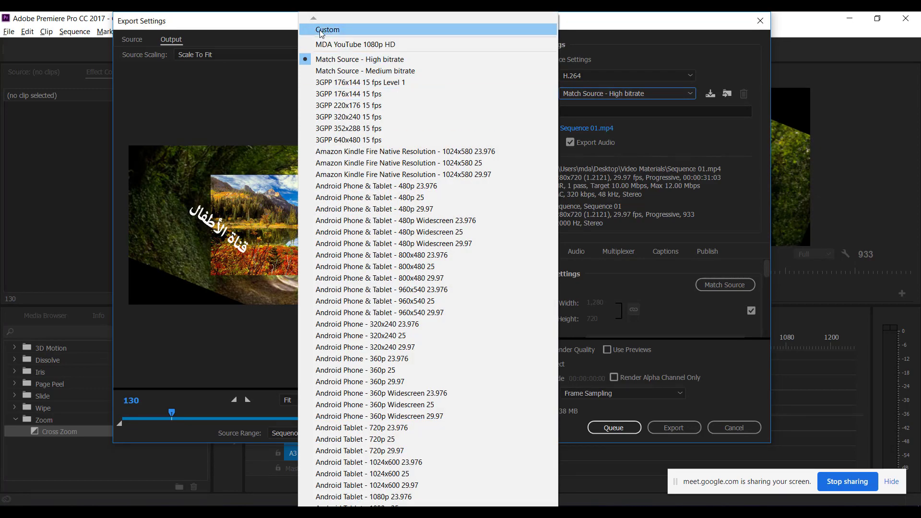
click(324, 30)
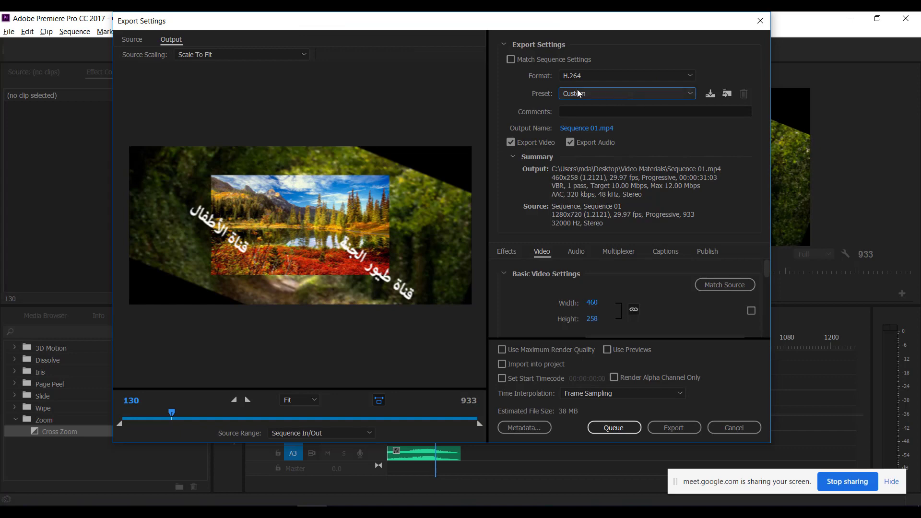
Try the MDA YouTube 1080p HD preset and return to the Custom preset.
click(613, 93)
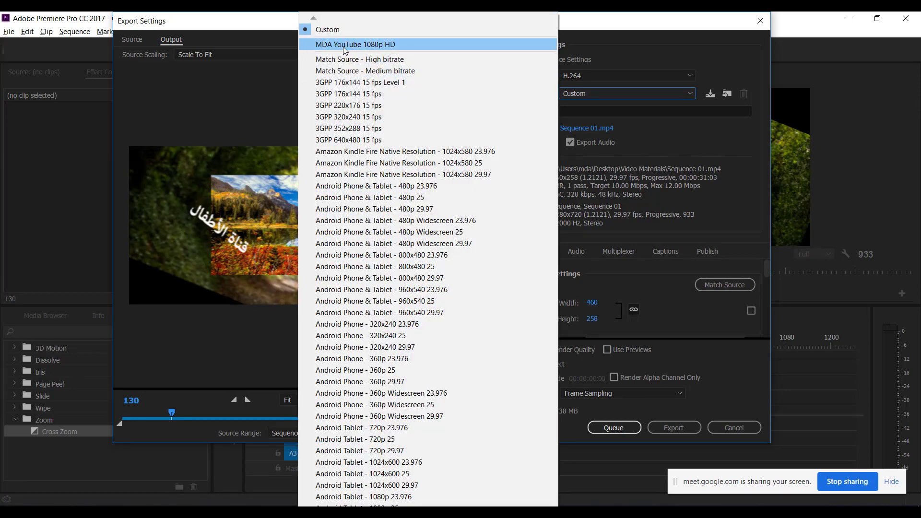
click(373, 48)
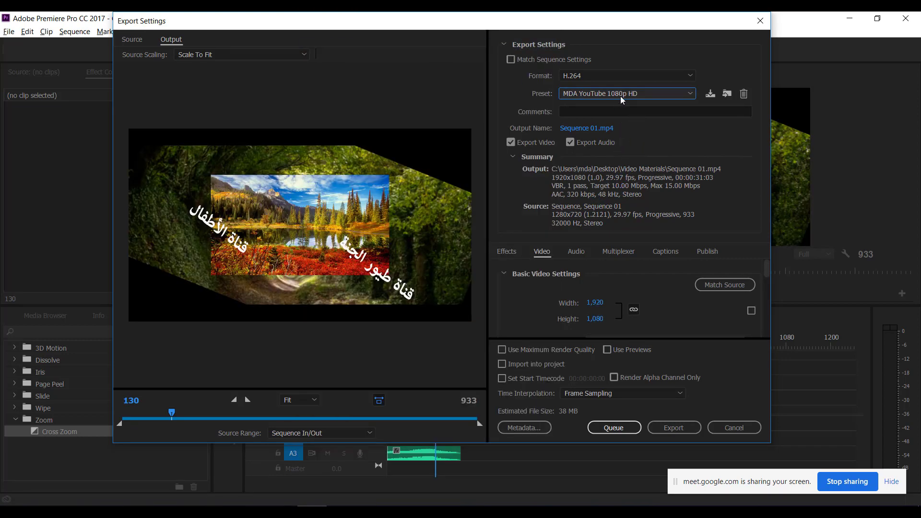
click(620, 95)
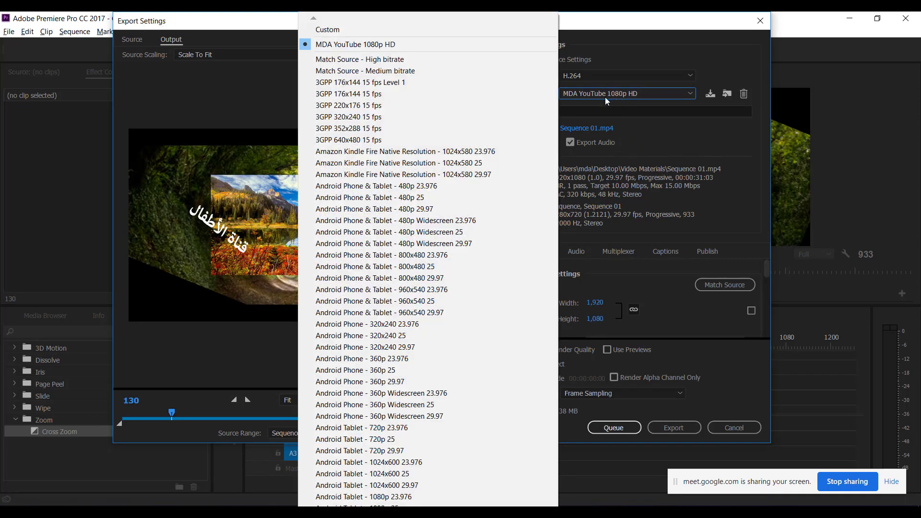
click(408, 31)
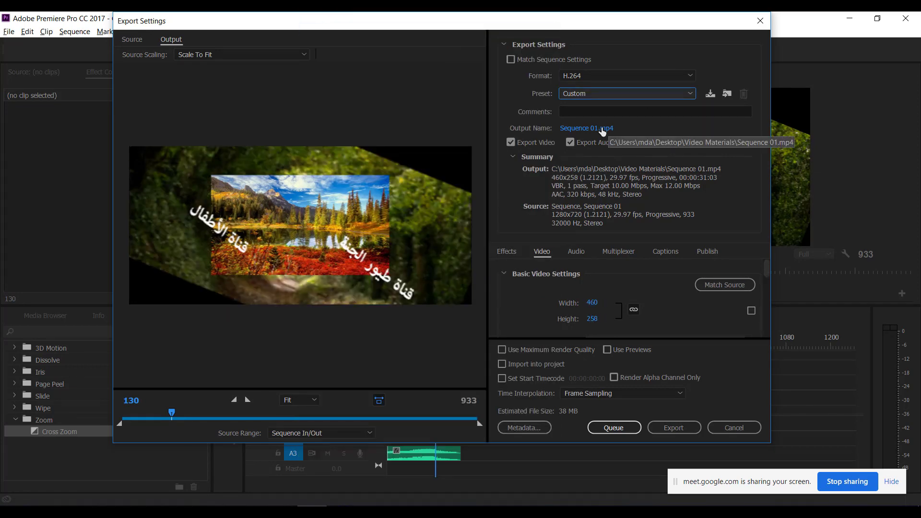
Examine the custom frame width and the list of available export formats, keeping H.264 selected.
click(592, 306)
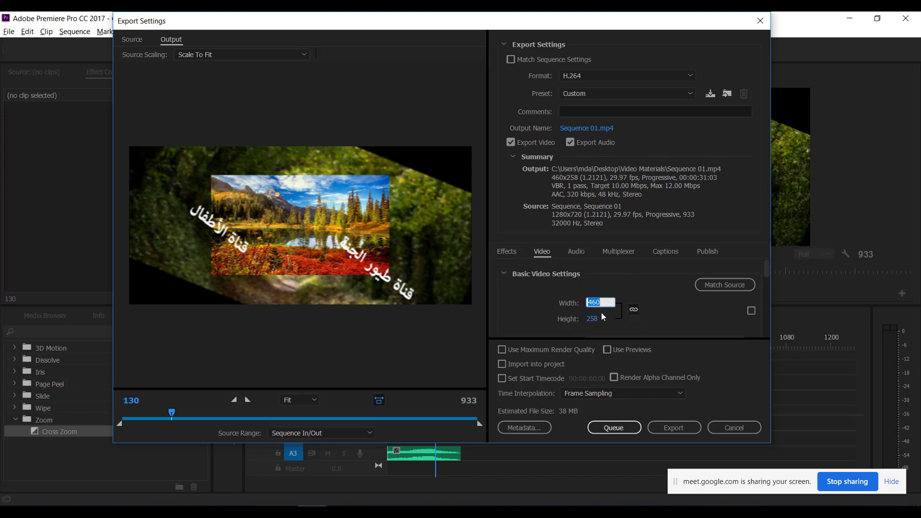
click(675, 316)
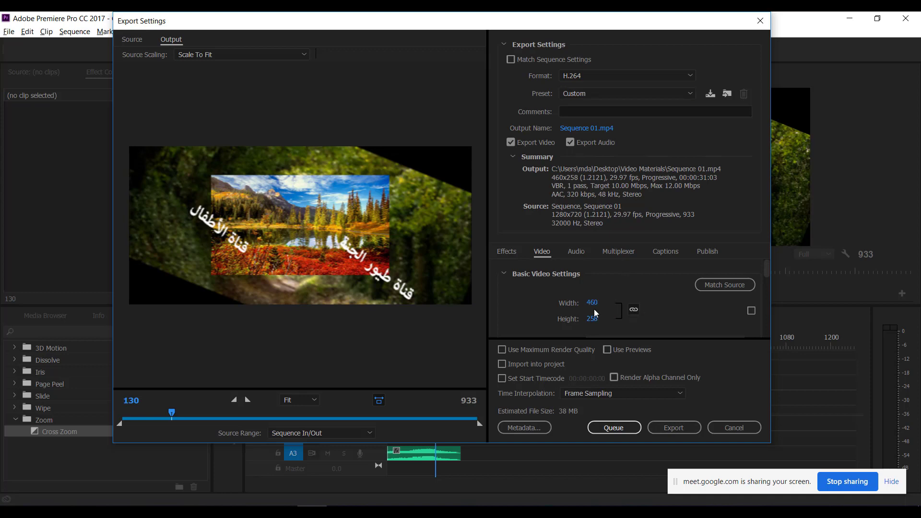
click(586, 77)
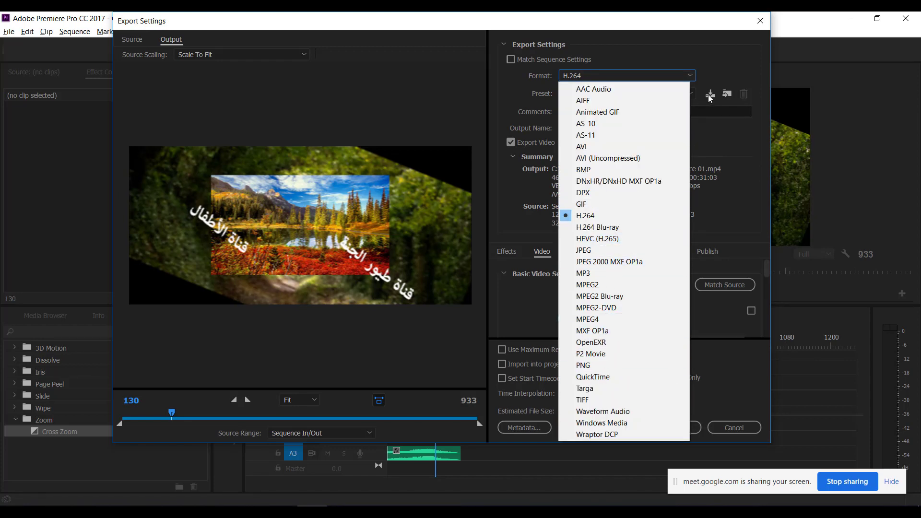
click(587, 216)
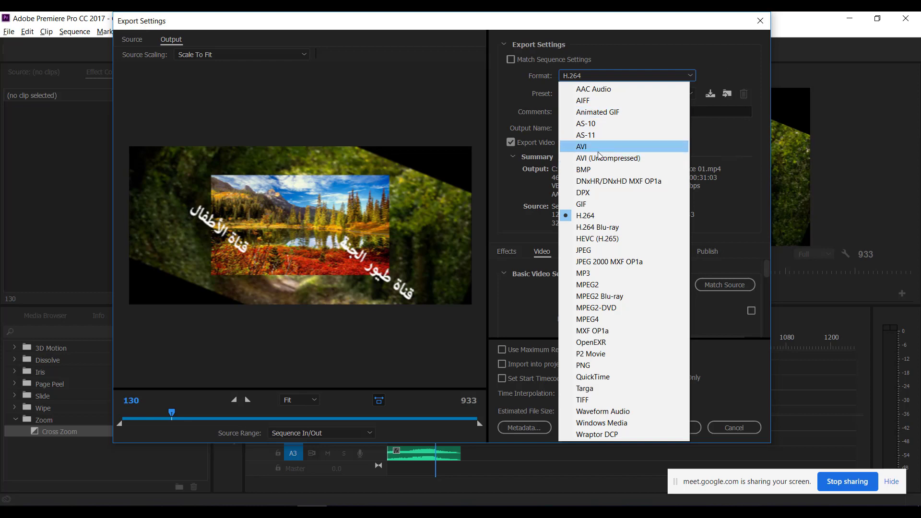
click(740, 71)
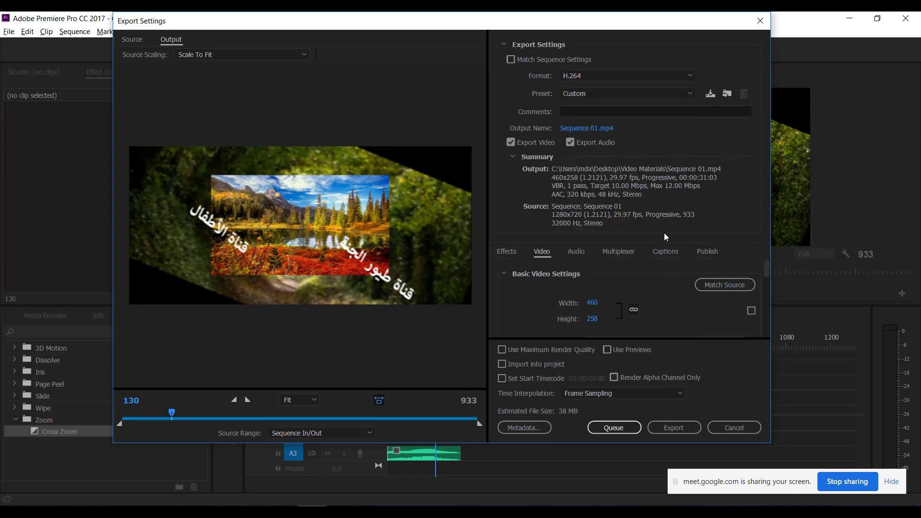
Switch to Chrome, pause the YouTube video to examine its playback quality options, and return to Premiere Pro.
mouse_move(355, 467)
click(368, 467)
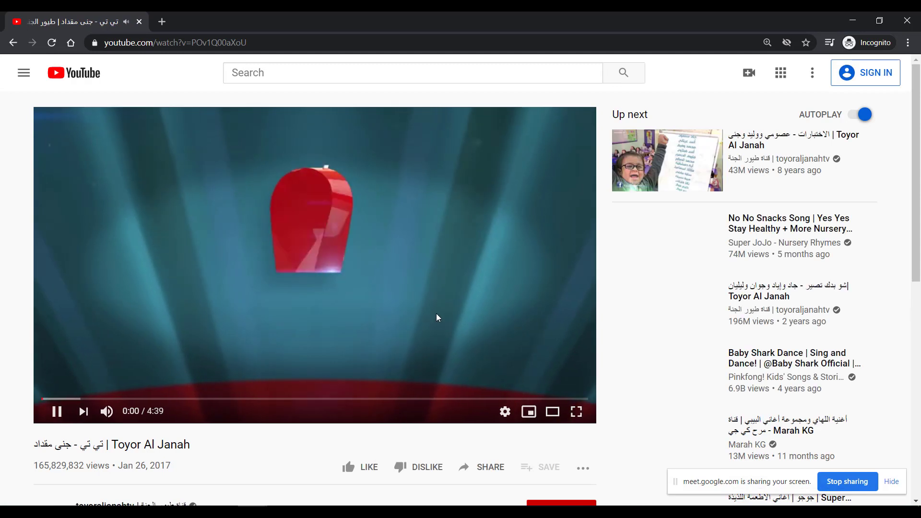
click(436, 317)
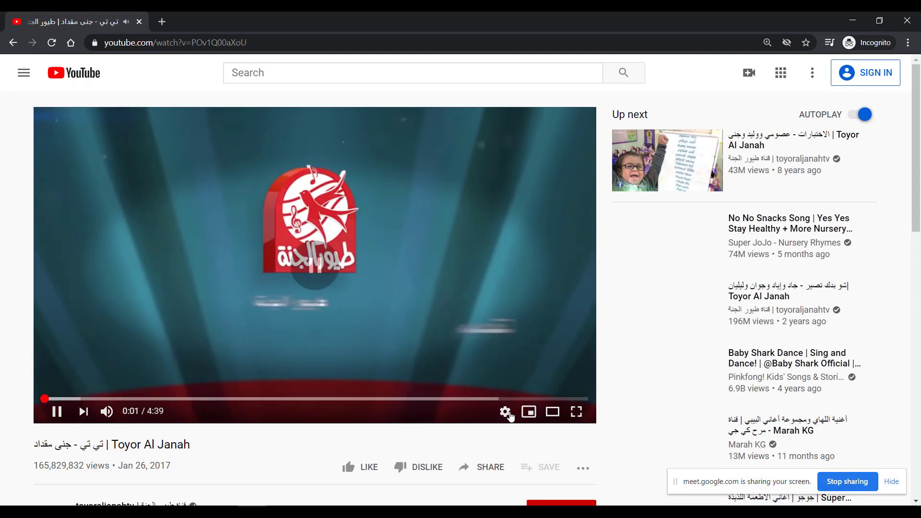
click(504, 412)
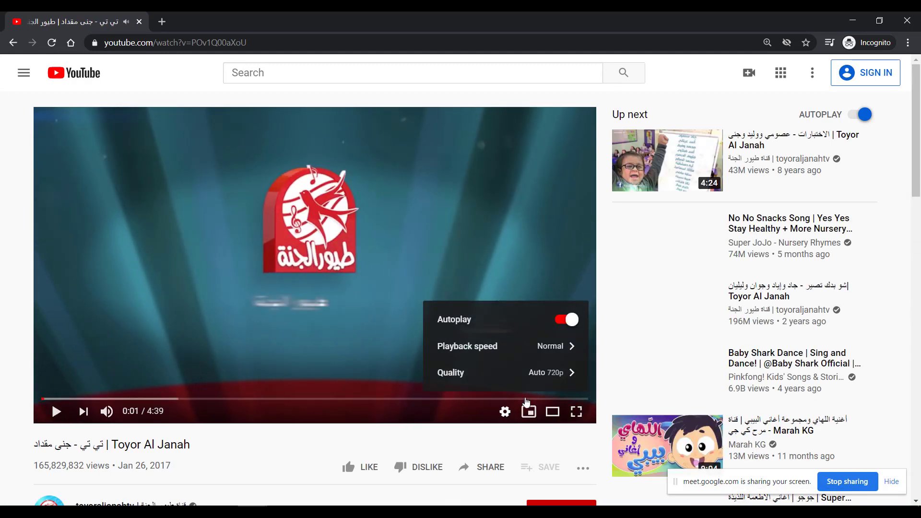
click(552, 379)
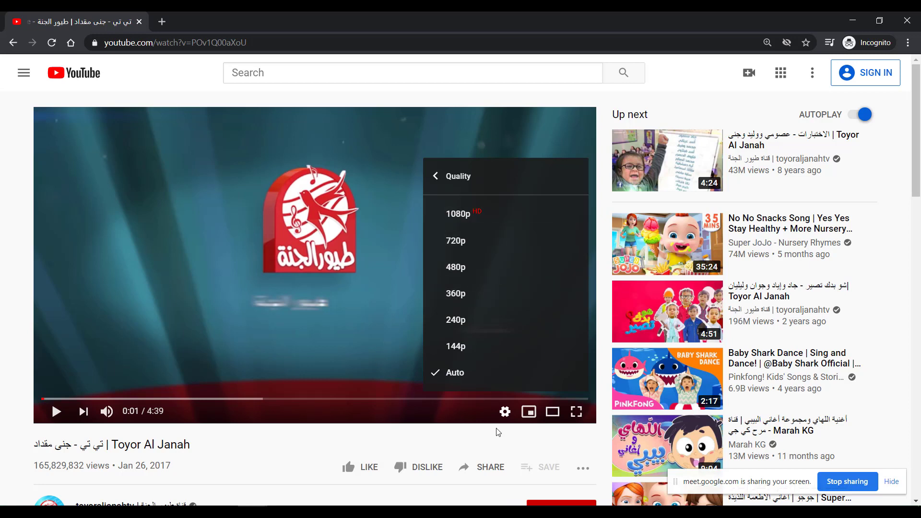
click(312, 506)
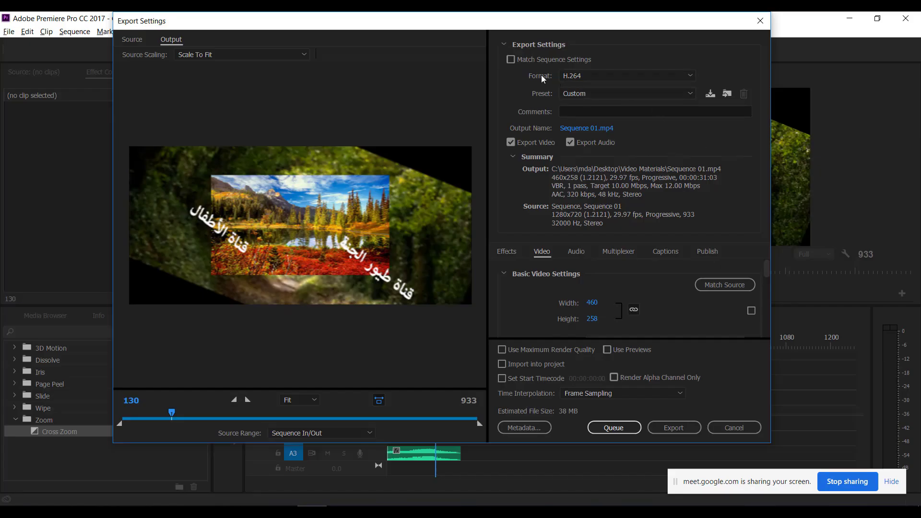
Match the output frame size to the source in the basic video settings.
scroll(634, 298, down, 1)
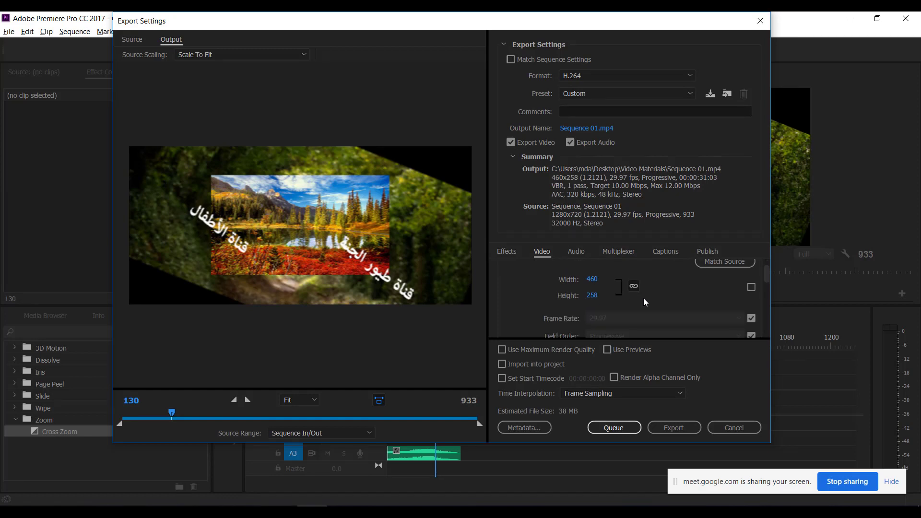
scroll(643, 298, up, 1)
click(726, 280)
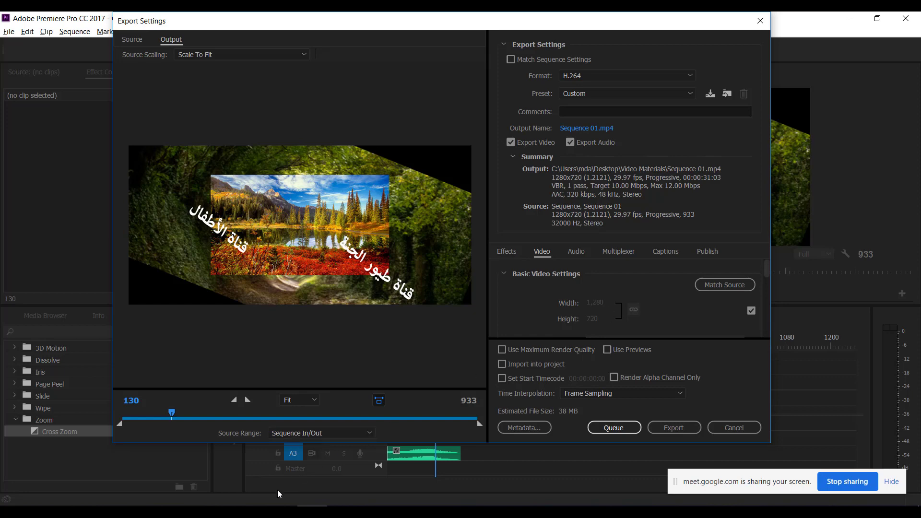
Switch to Chrome, examine the YouTube video's playback quality options, and return to Premiere Pro.
click(355, 466)
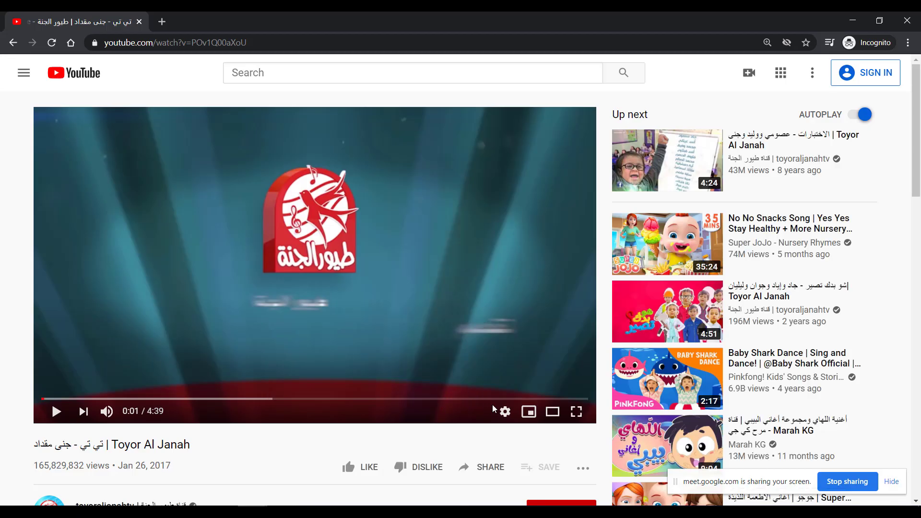
click(504, 413)
click(531, 371)
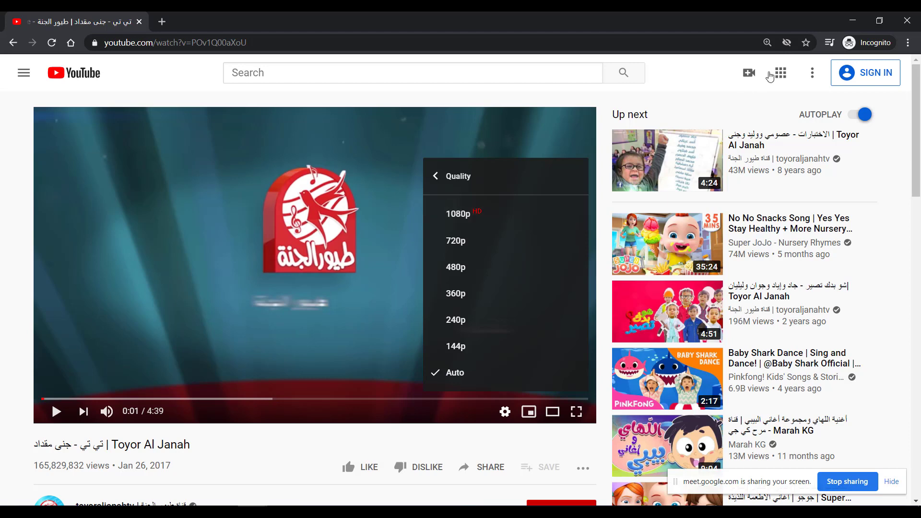
click(855, 19)
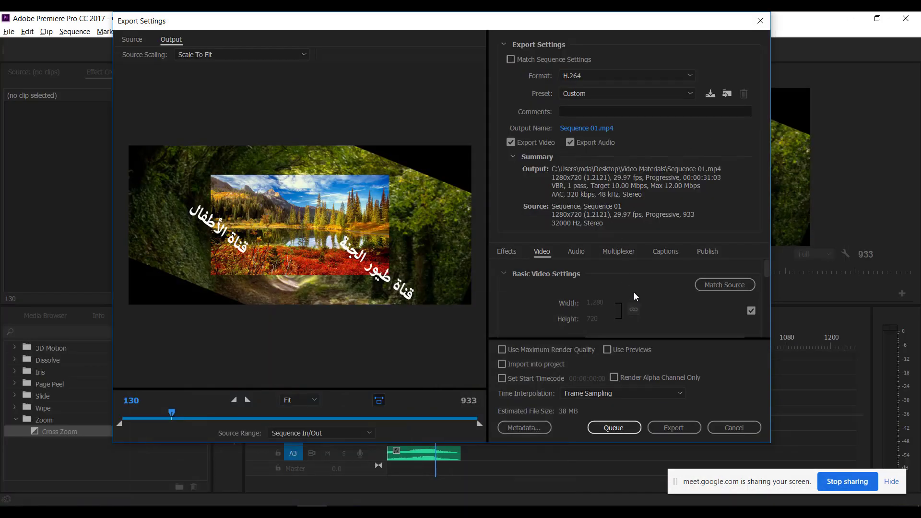
Examine the frame rate, field order, aspect, TV standard and profile in the basic video settings.
scroll(632, 291, down, 2)
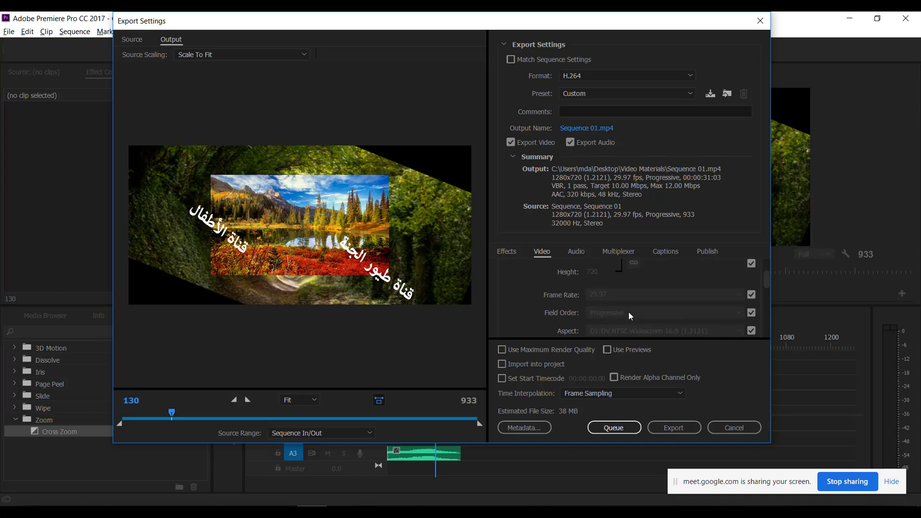
scroll(625, 317, down, 2)
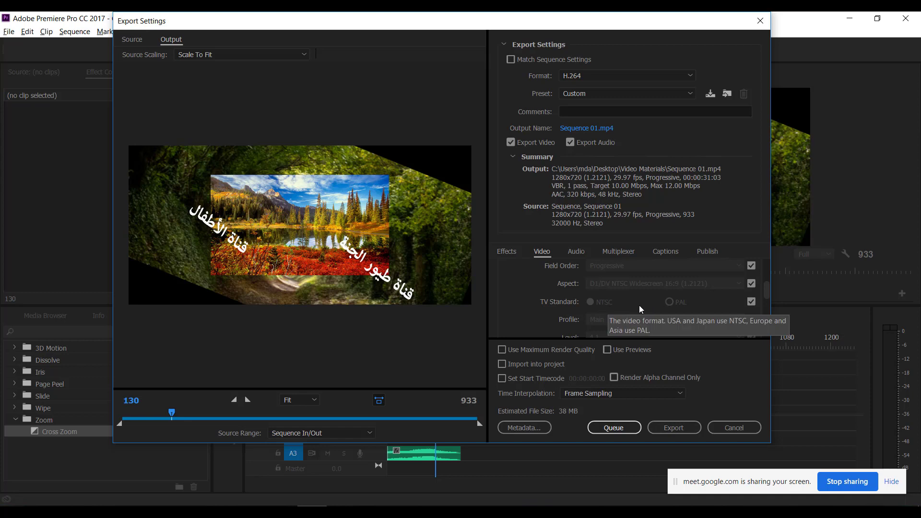
scroll(642, 306, down, 1)
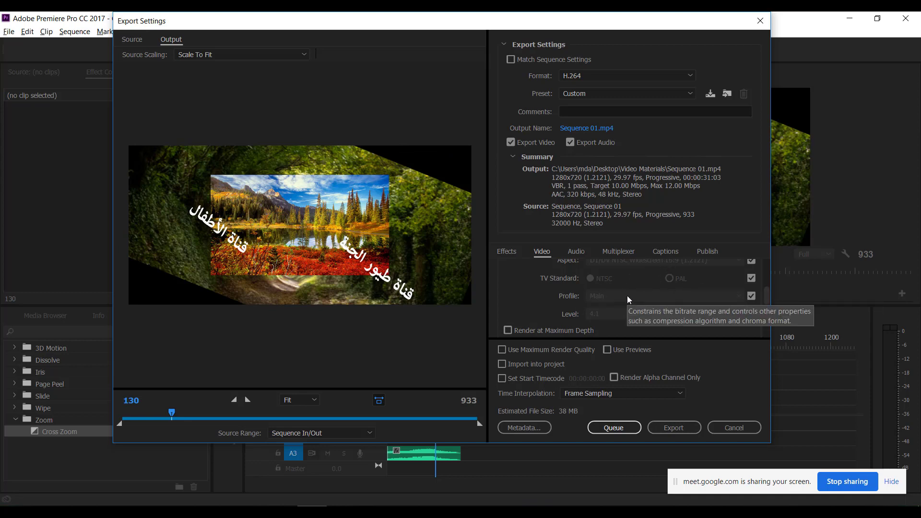
Examine the bitrate encoding modes, target and maximum bitrate and advanced settings, keeping VBR, 1 pass encoding.
scroll(626, 296, down, 3)
scroll(564, 305, down, 1)
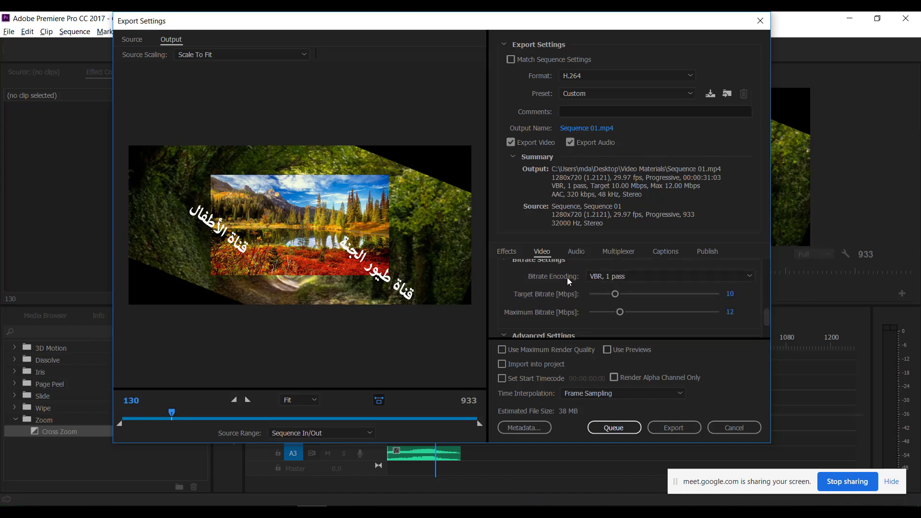
click(622, 277)
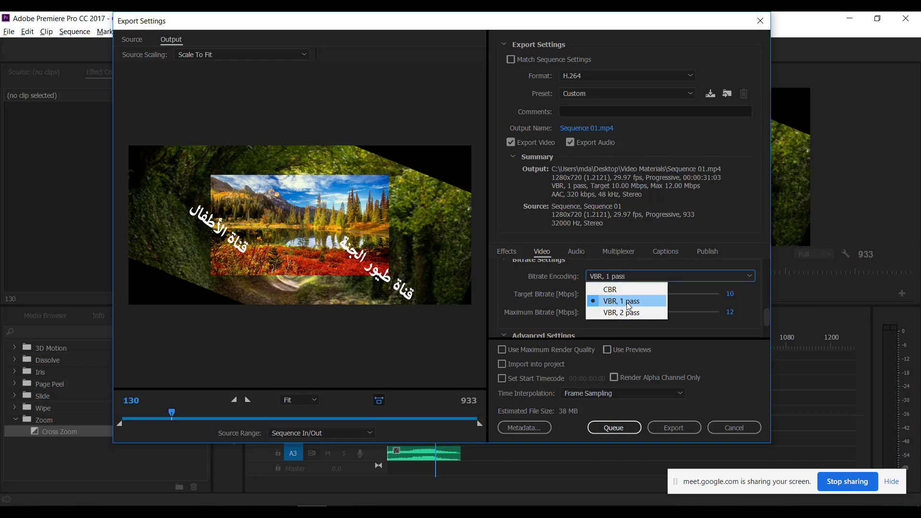
click(639, 279)
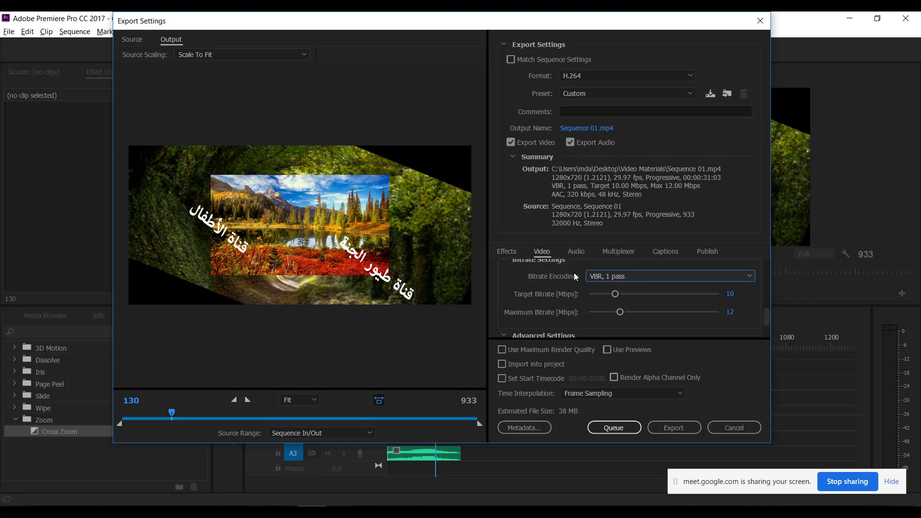
scroll(570, 276, down, 2)
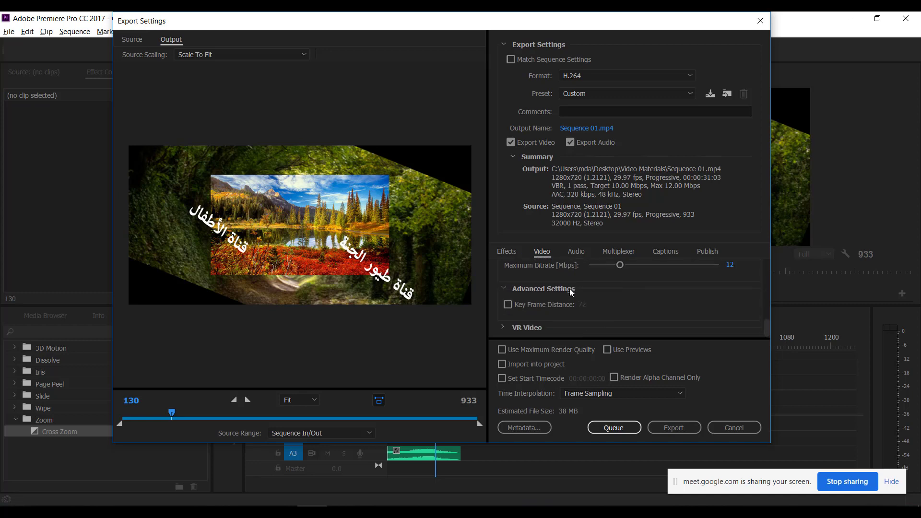
scroll(659, 296, up, 1)
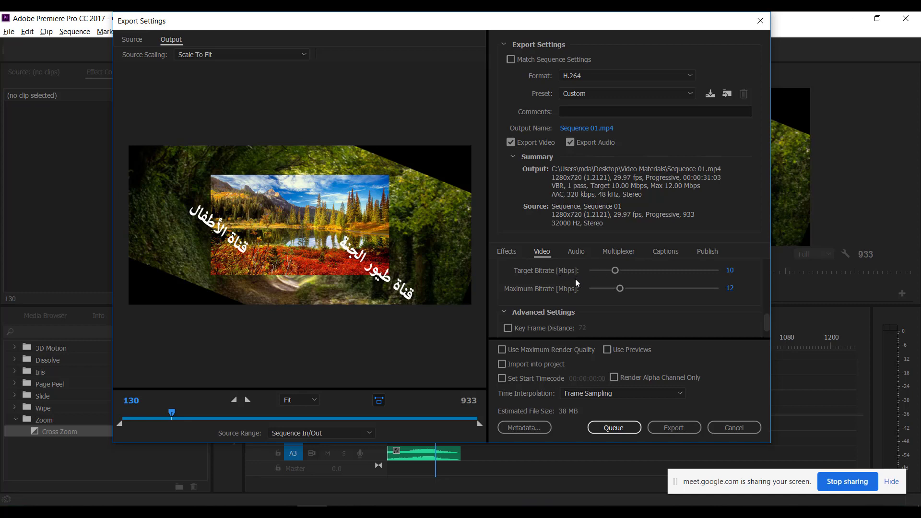
scroll(575, 278, up, 2)
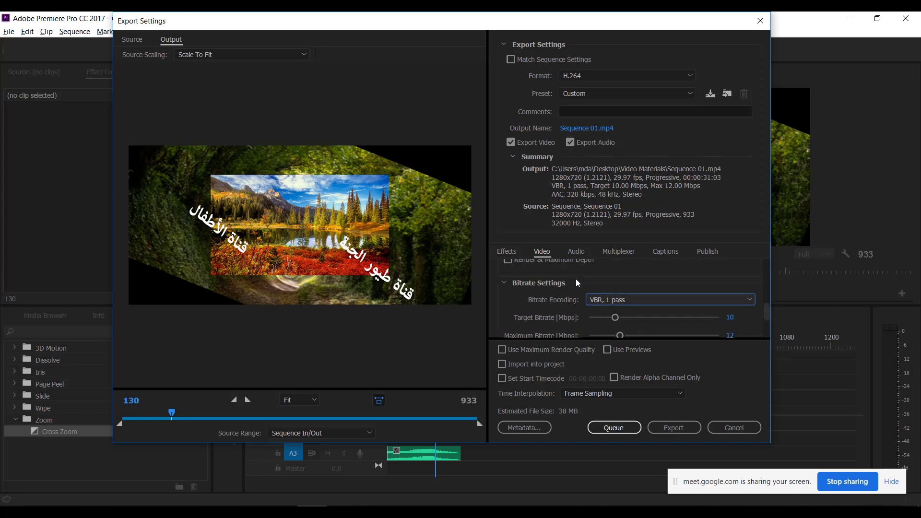
scroll(578, 283, down, 1)
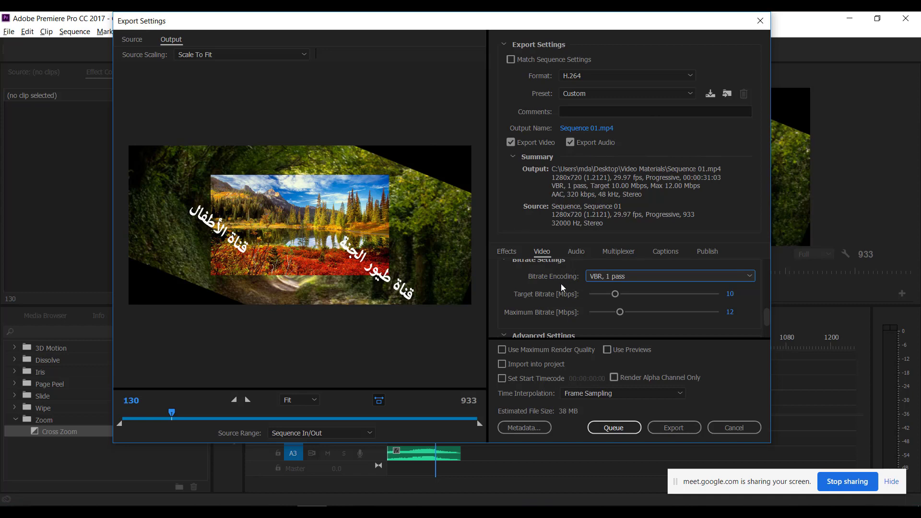
scroll(561, 286, up, 1)
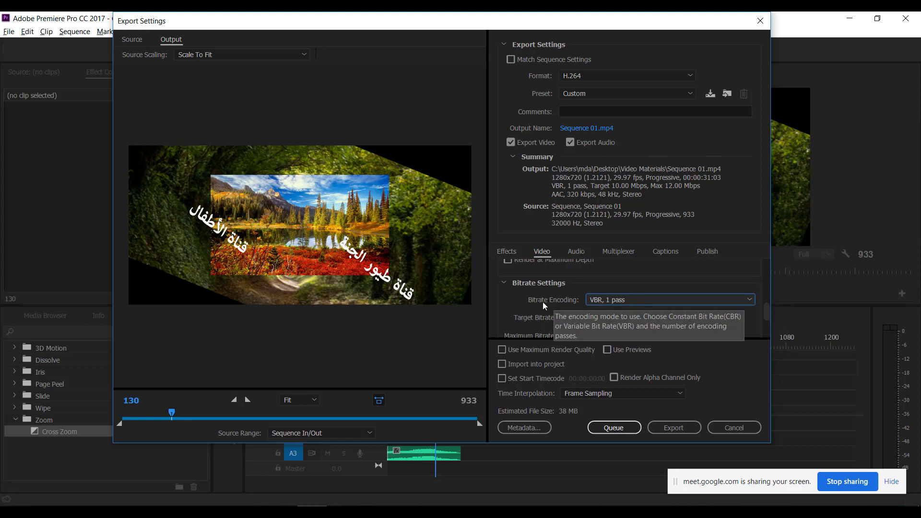
scroll(543, 301, up, 5)
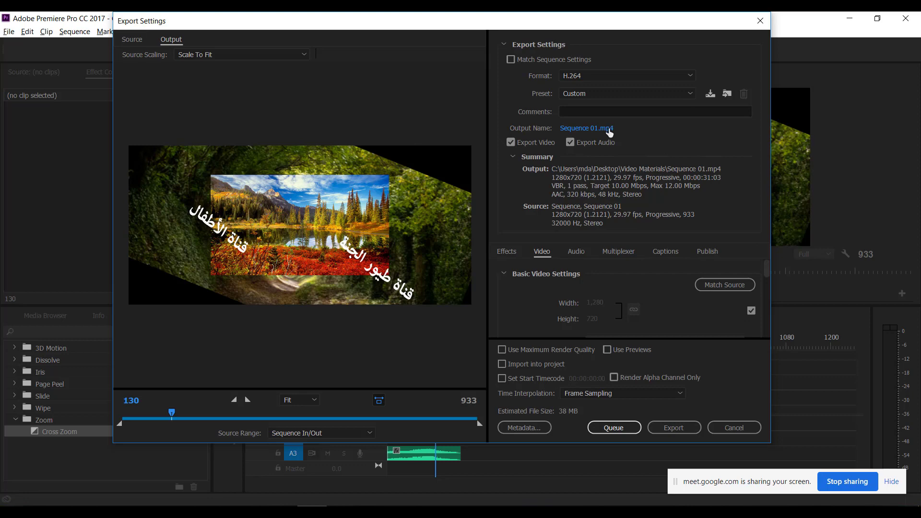
Try the MPEG4, AVI and QuickTime export formats for Sequence 01.
click(600, 77)
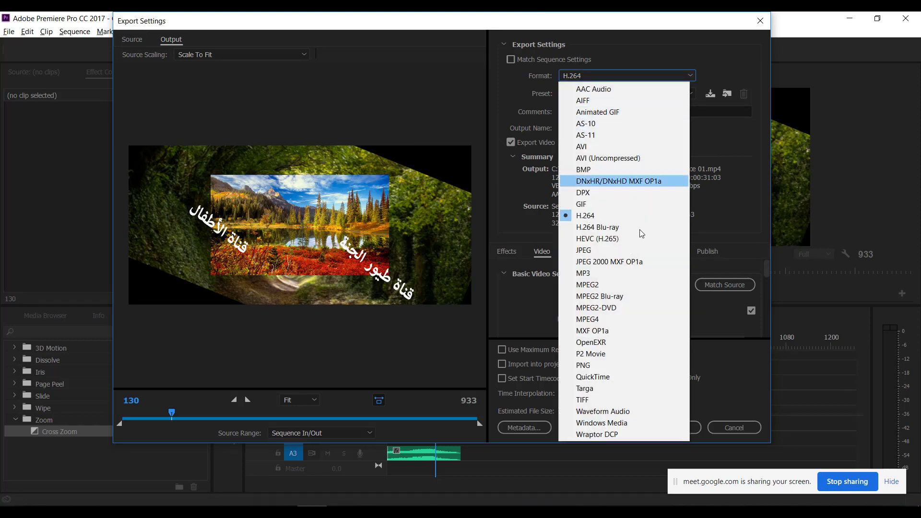
click(641, 320)
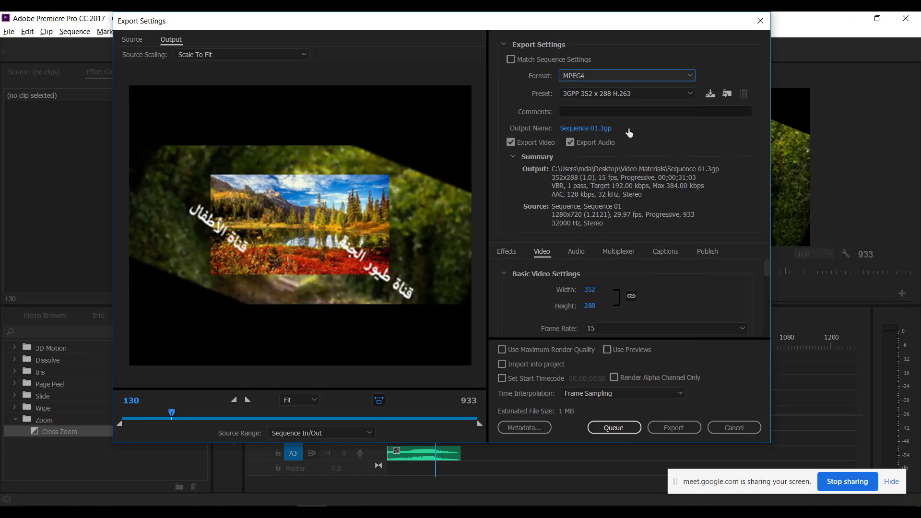
click(606, 82)
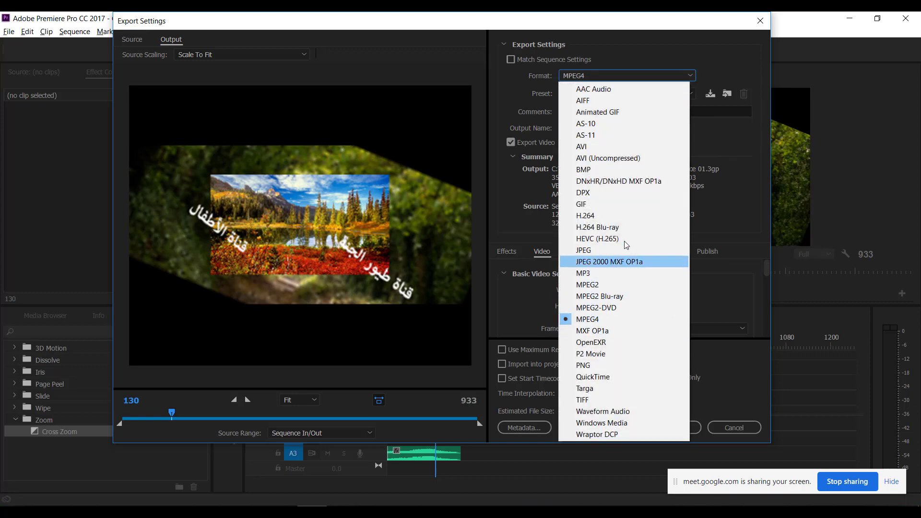
click(605, 132)
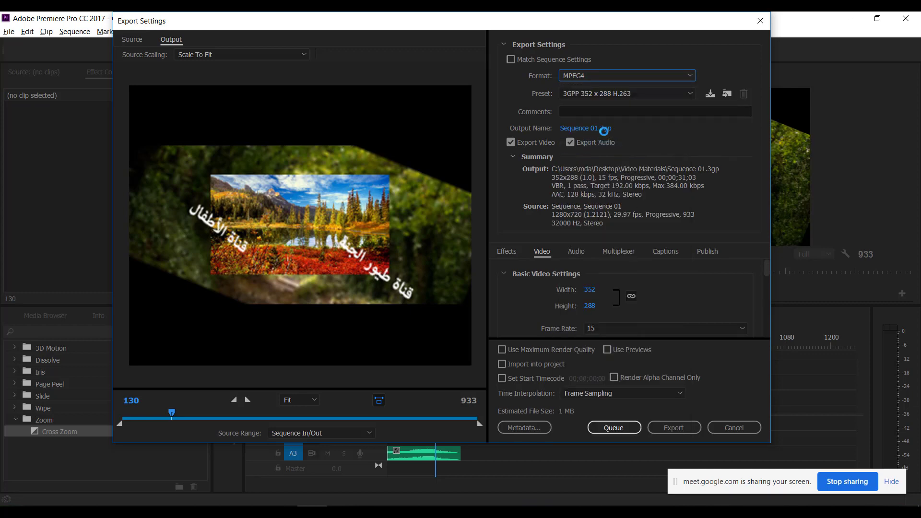
click(612, 73)
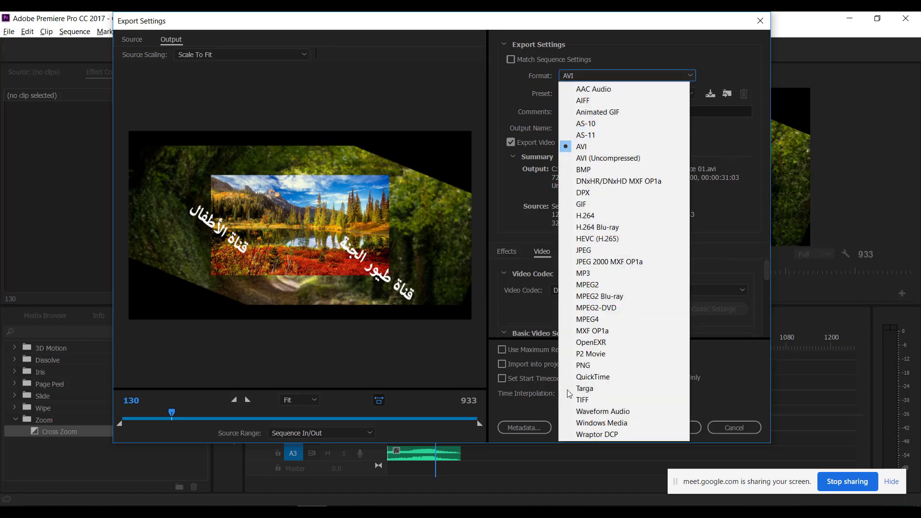
click(608, 372)
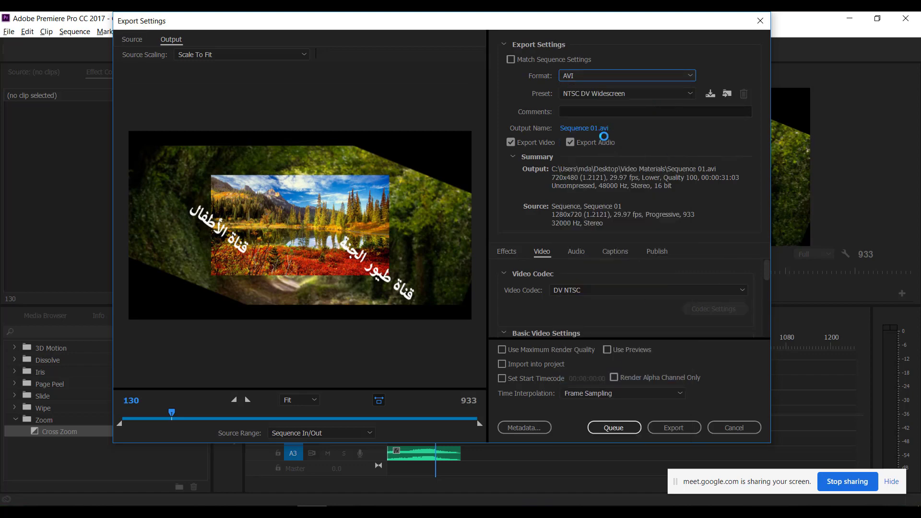
click(604, 74)
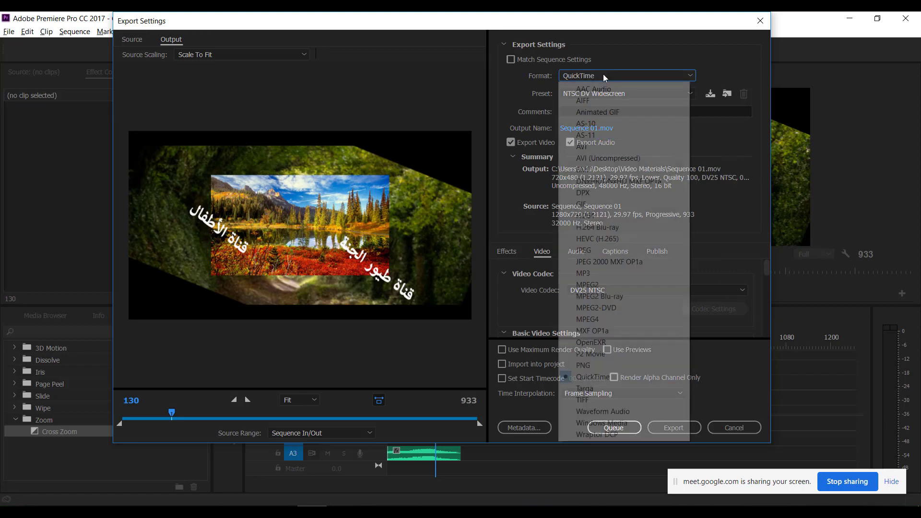
click(603, 74)
Examine the presets offered for the QuickTime format, keeping NTSC DV Widescreen.
click(613, 94)
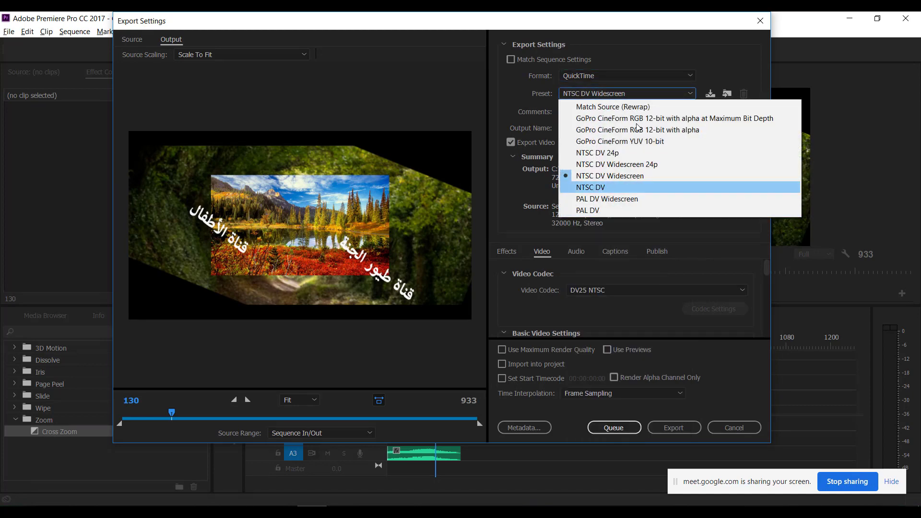
click(597, 77)
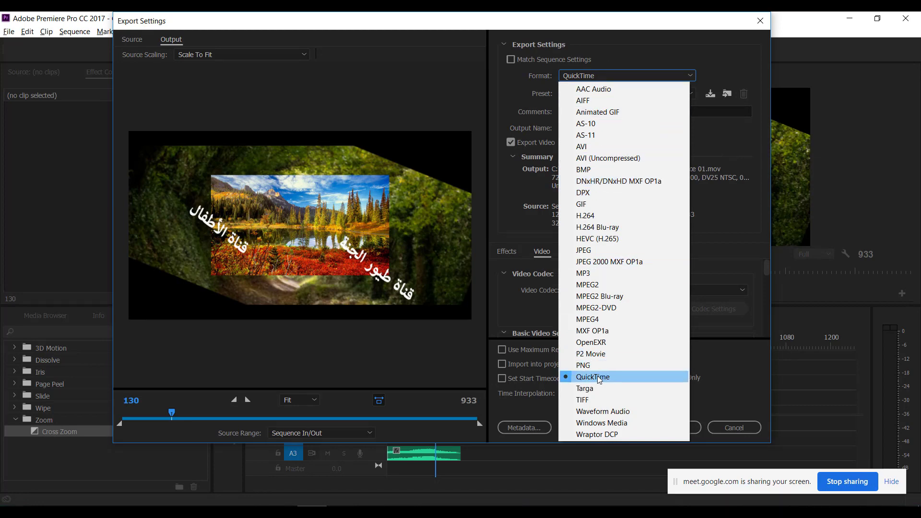
click(640, 78)
click(609, 95)
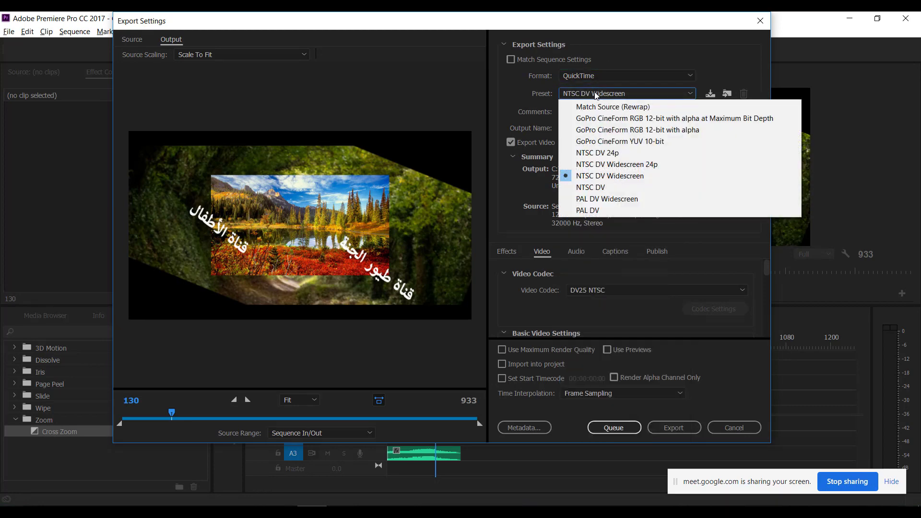
Set the export format to H.264 and examine its device, HD, VR, Vimeo and YouTube presets, keeping Match Source - High bitrate.
click(607, 78)
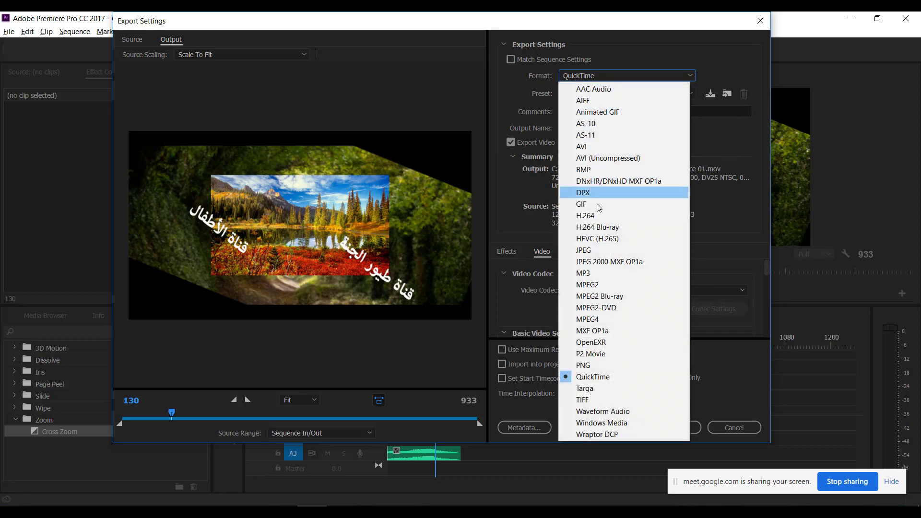
click(609, 76)
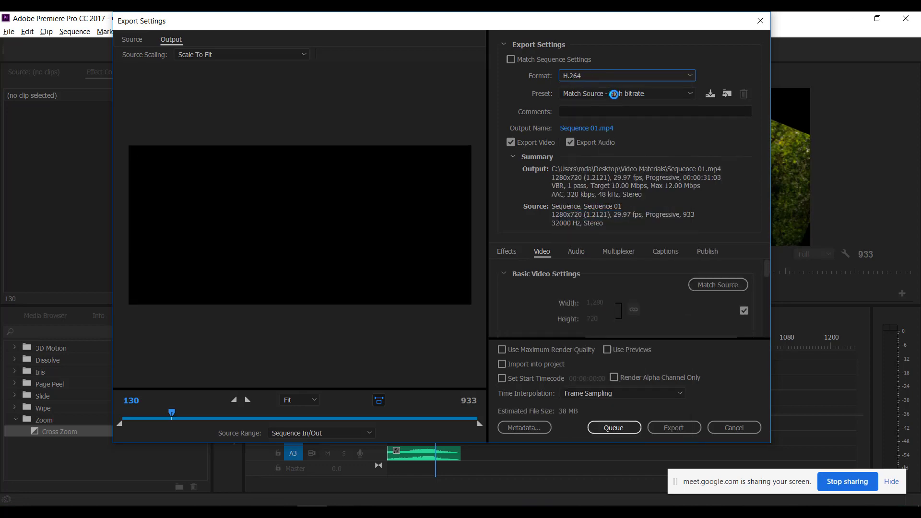
click(611, 94)
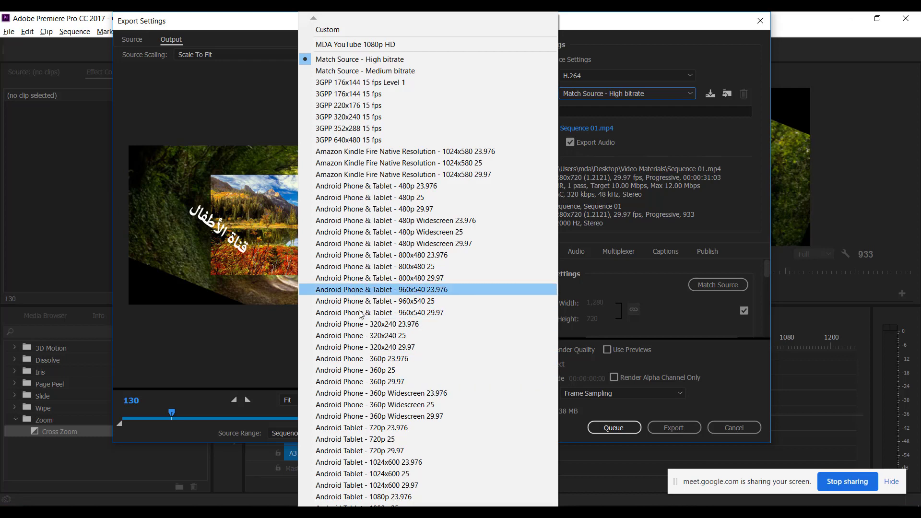
mouse_move(313, 503)
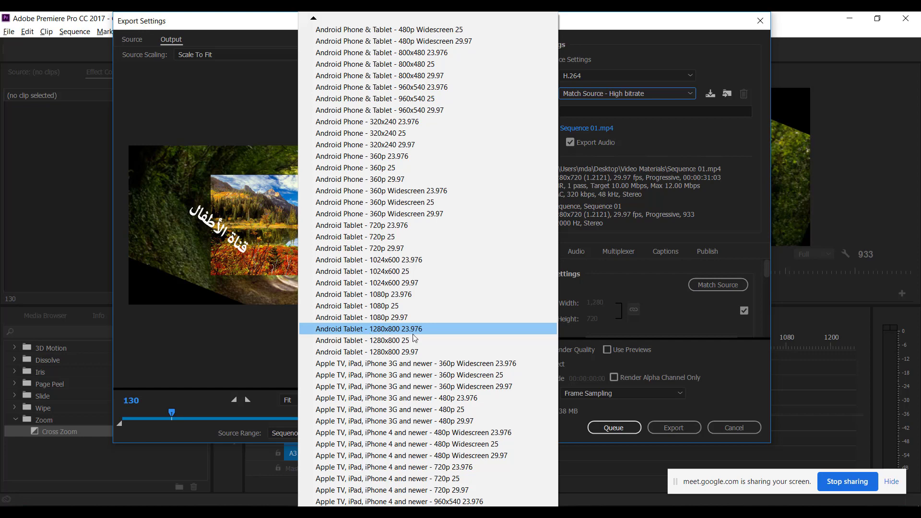
scroll(417, 444, down, 1)
scroll(366, 446, down, 10)
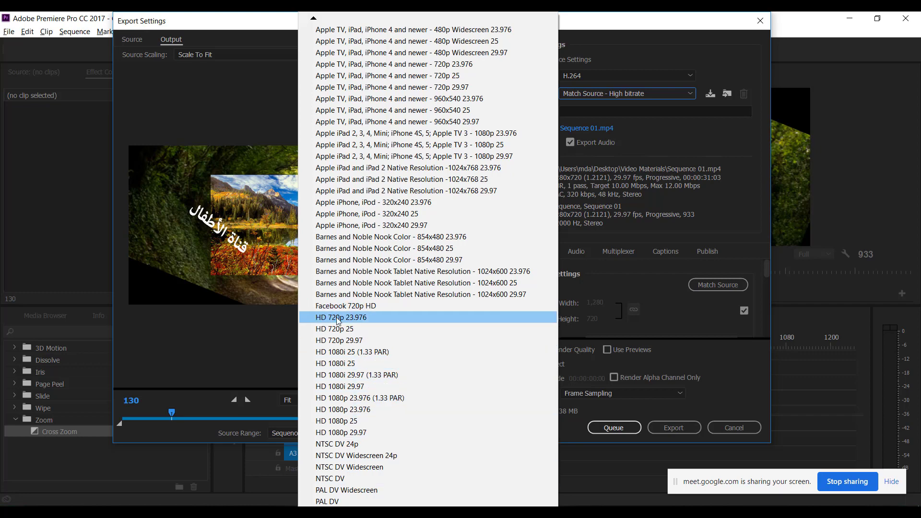
scroll(336, 478, down, 3)
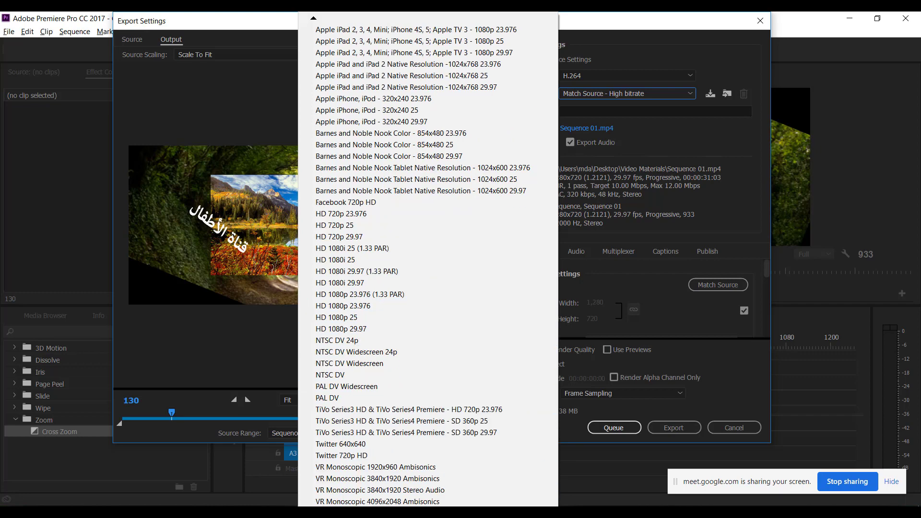
scroll(335, 442, down, 2)
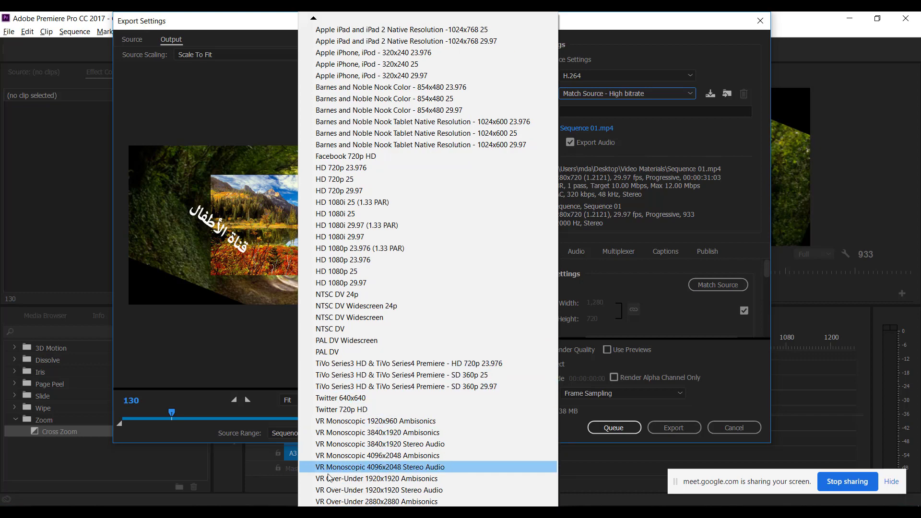
scroll(336, 467, down, 2)
scroll(336, 461, down, 2)
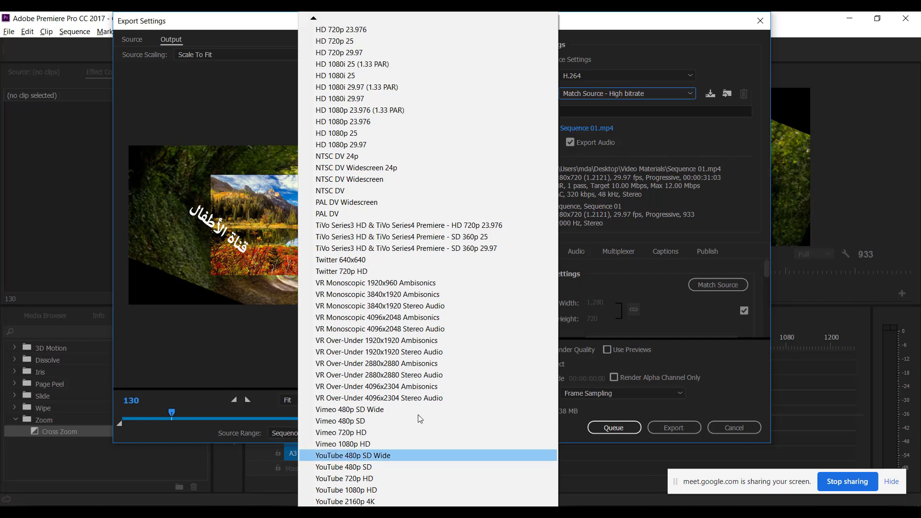
click(748, 133)
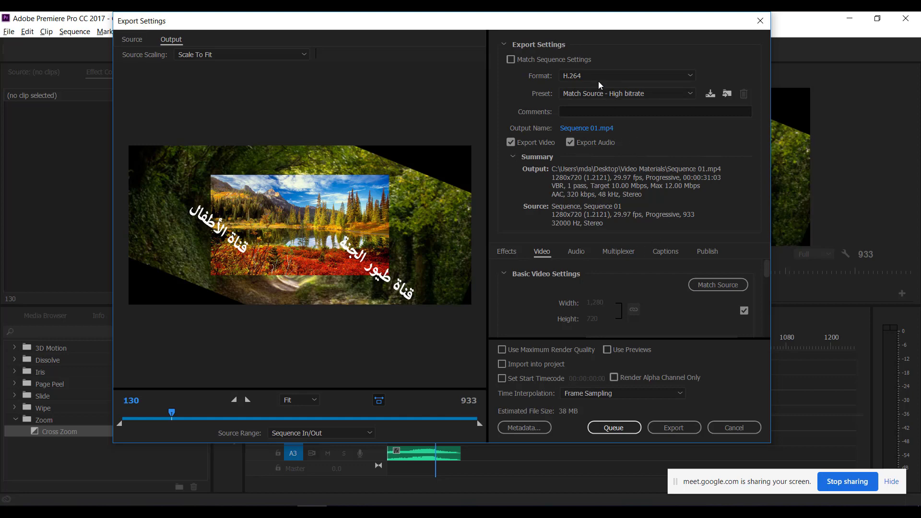
Examine the export format list, the audio settings and the source preview, keeping H.264.
click(586, 77)
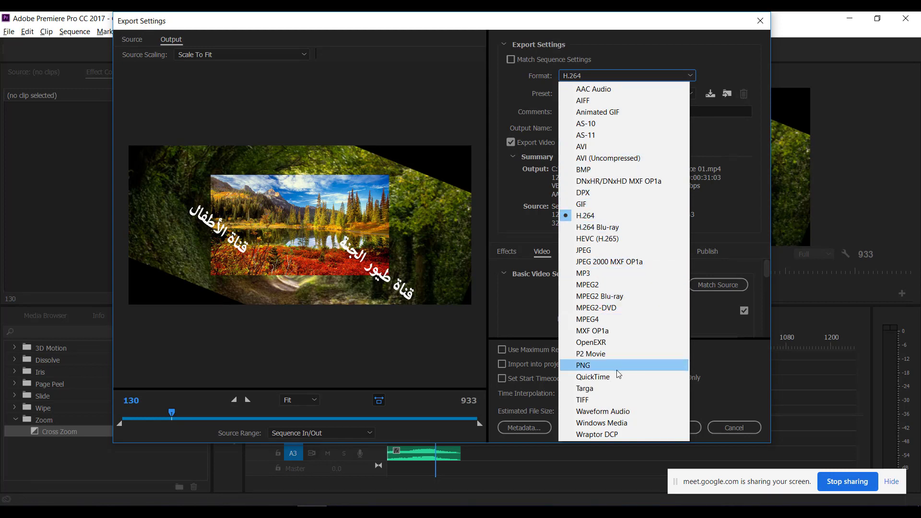
click(712, 57)
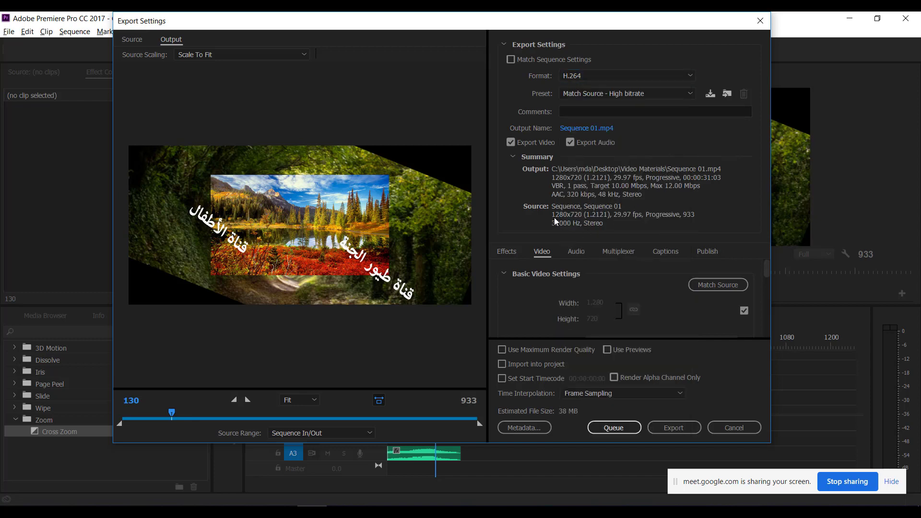
click(575, 251)
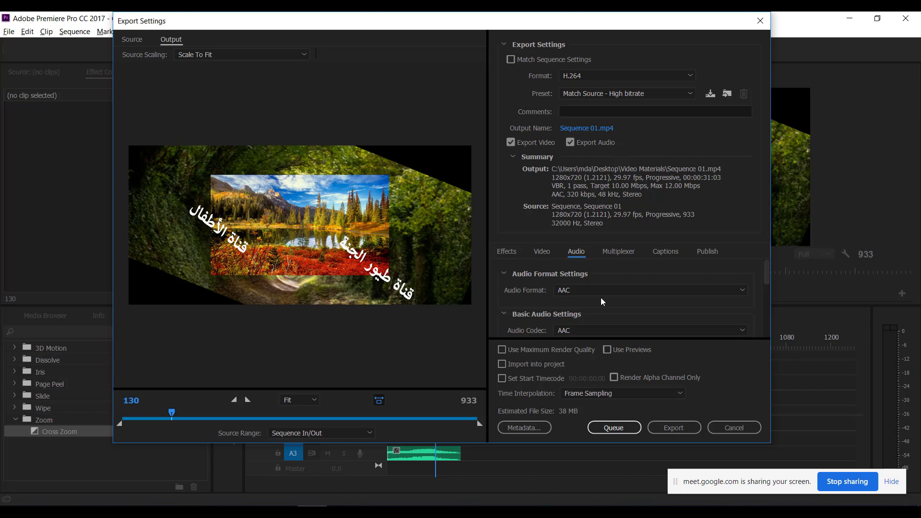
click(545, 253)
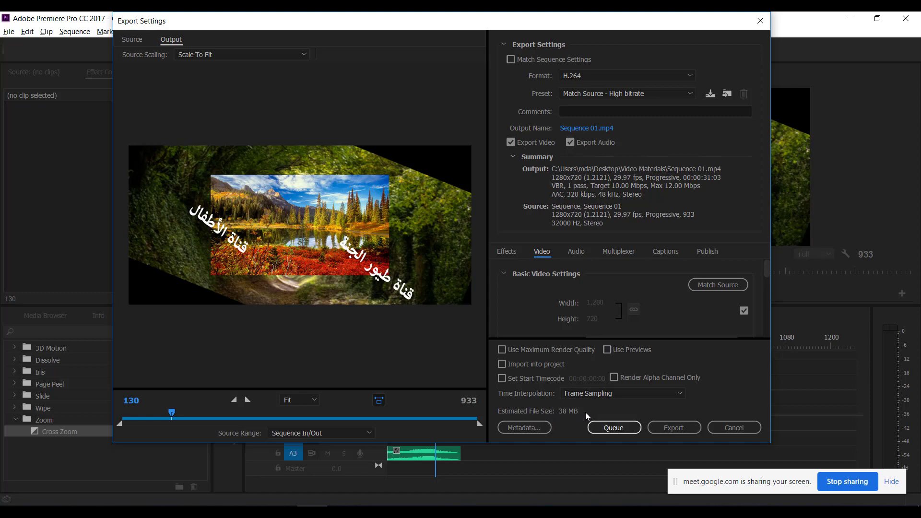
click(129, 41)
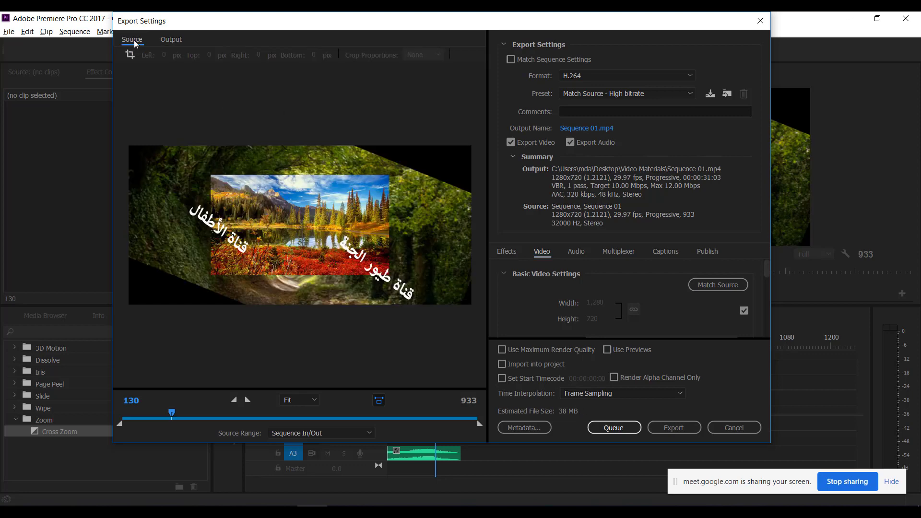
click(172, 40)
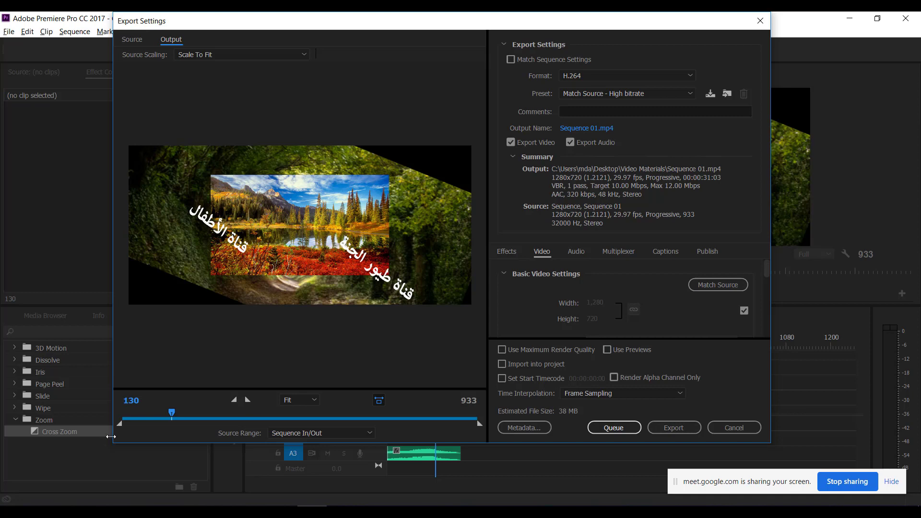
Try starting the export range at frame 130, restore the full range and compare the source and output previews.
key(i)
drag(478, 426, 481, 422)
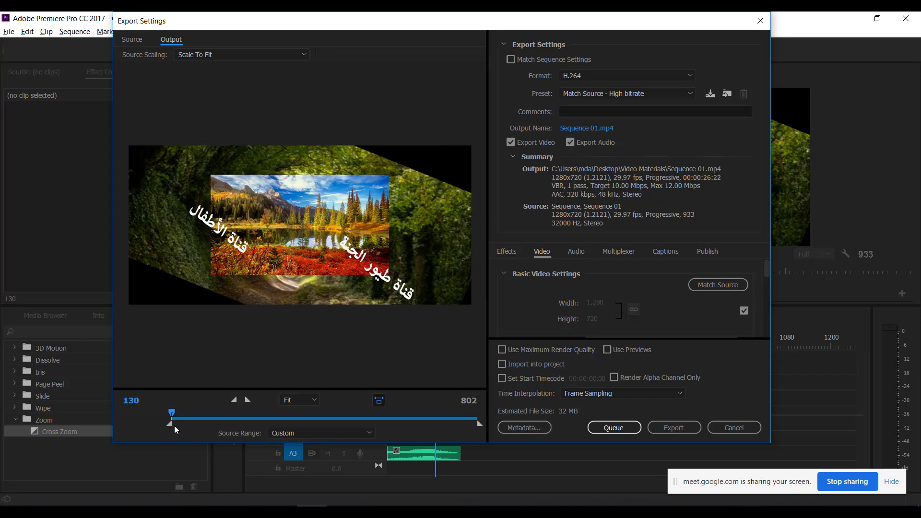
drag(168, 424, 108, 420)
click(132, 39)
click(171, 41)
Switch to Chrome and search the web for "facebook video specs" in a new tab.
mouse_move(252, 505)
click(133, 471)
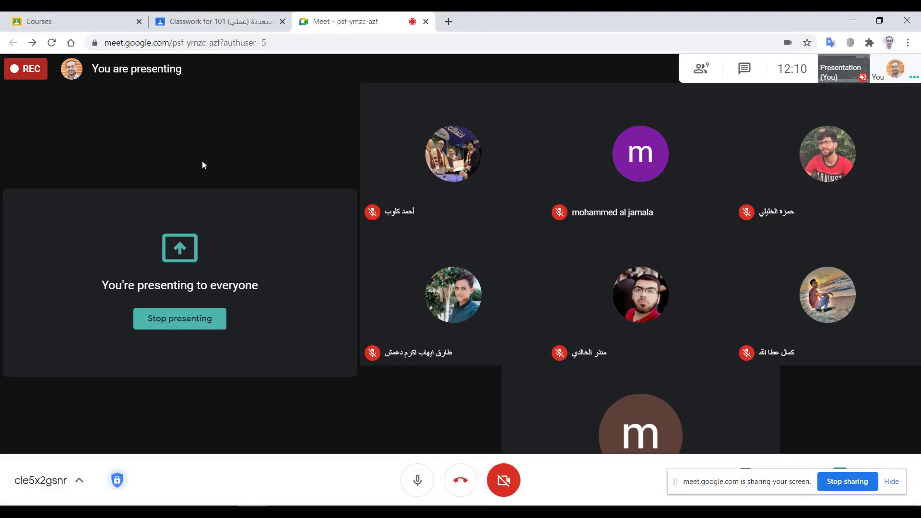
key(ctrl+t)
text(facebook)
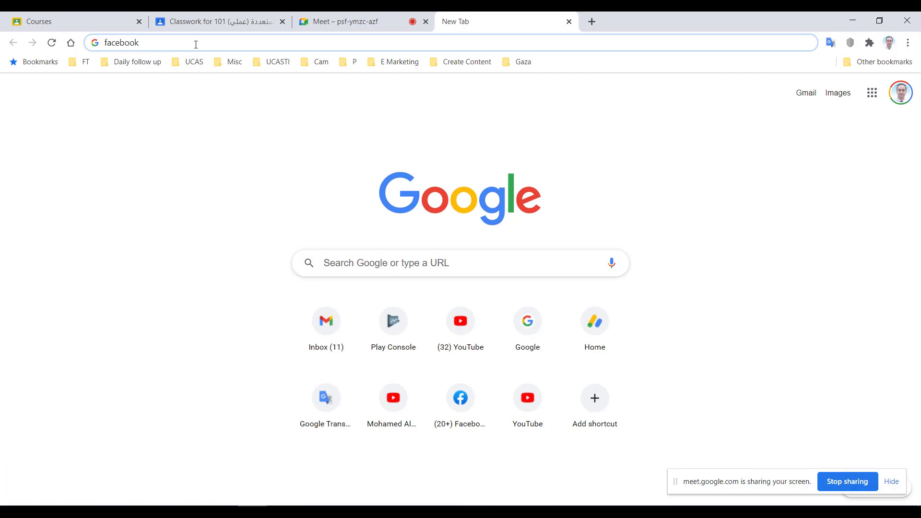
text(video)
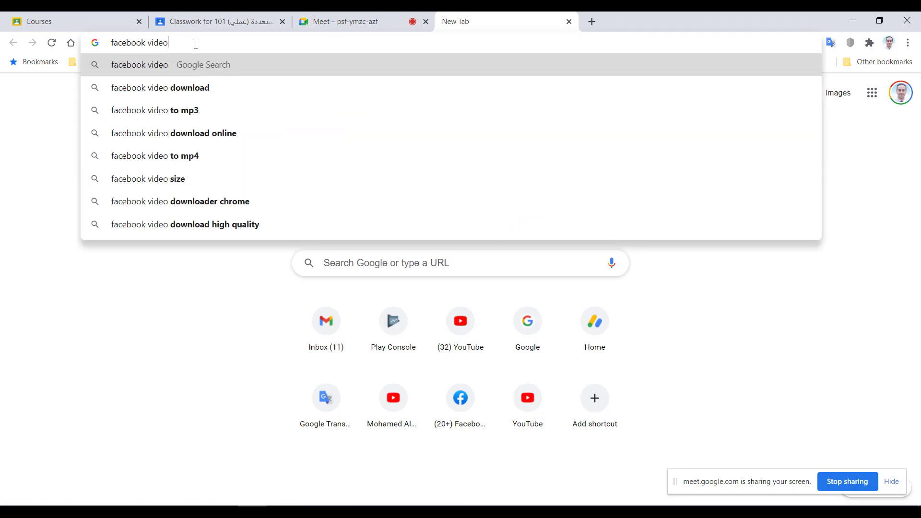
text( specs)
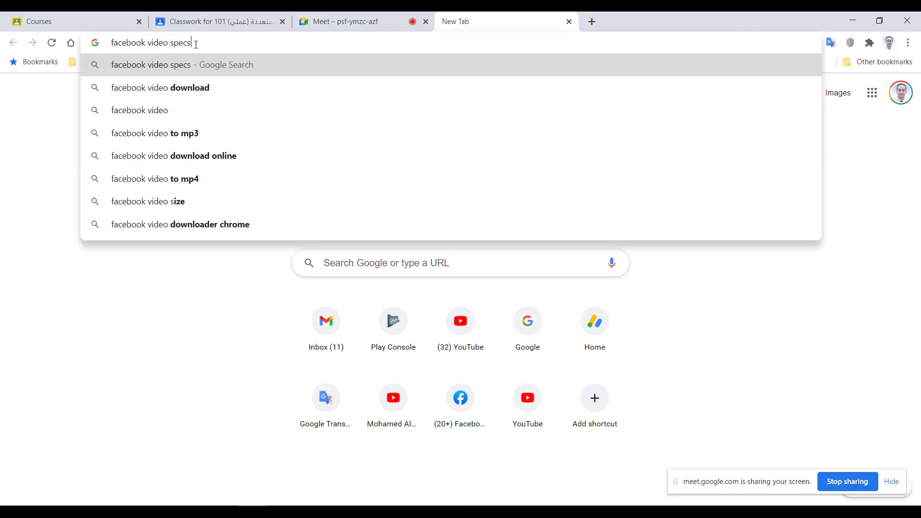
key(Return)
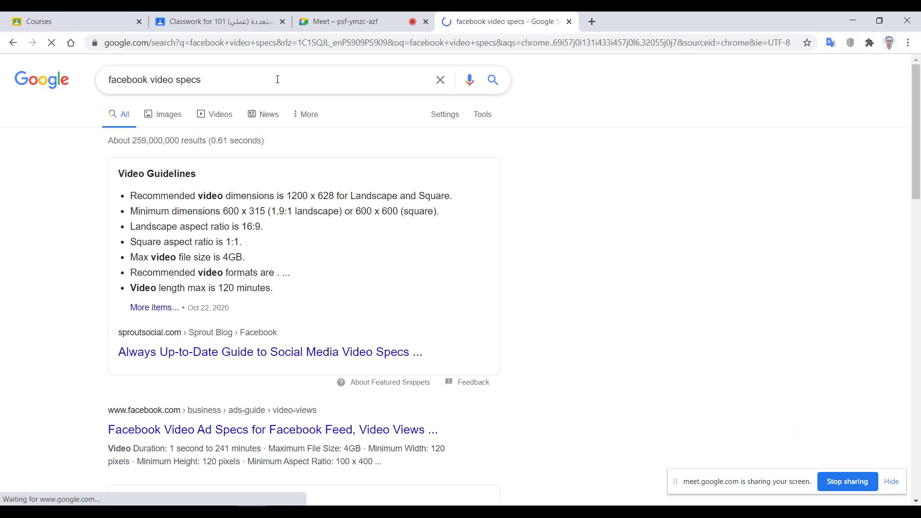
Refine the search to "facebook video preferred specs" and open the Facebook Video Ad Specs result in a new tab.
click(176, 82)
text(prefered)
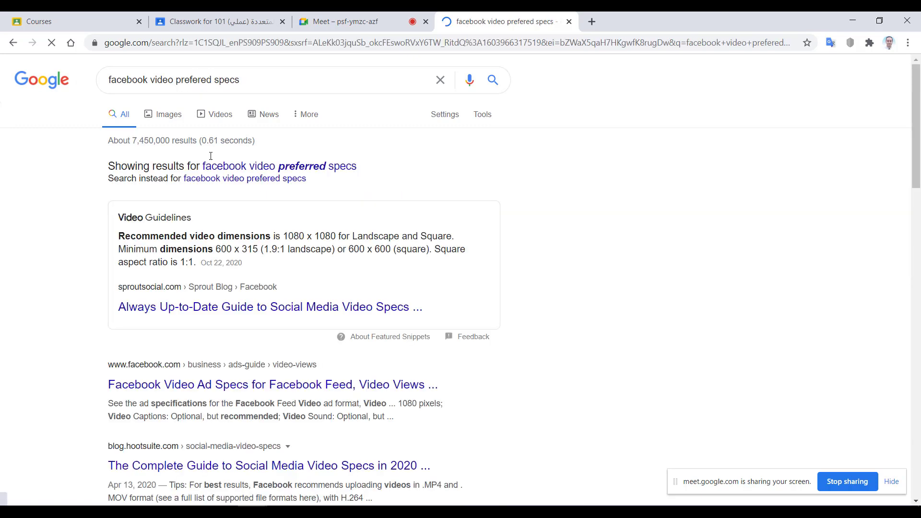
click(268, 167)
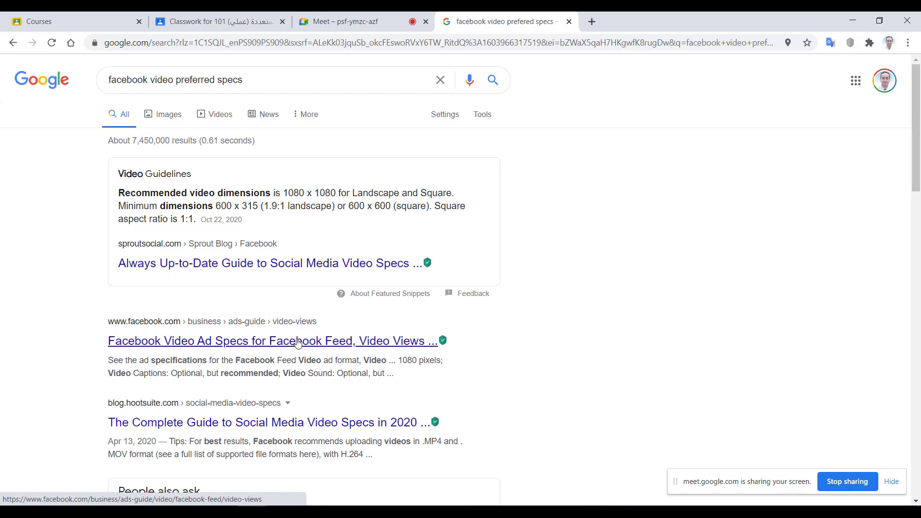
middle_click(298, 342)
scroll(621, 312, down, 8)
scroll(613, 312, up, 8)
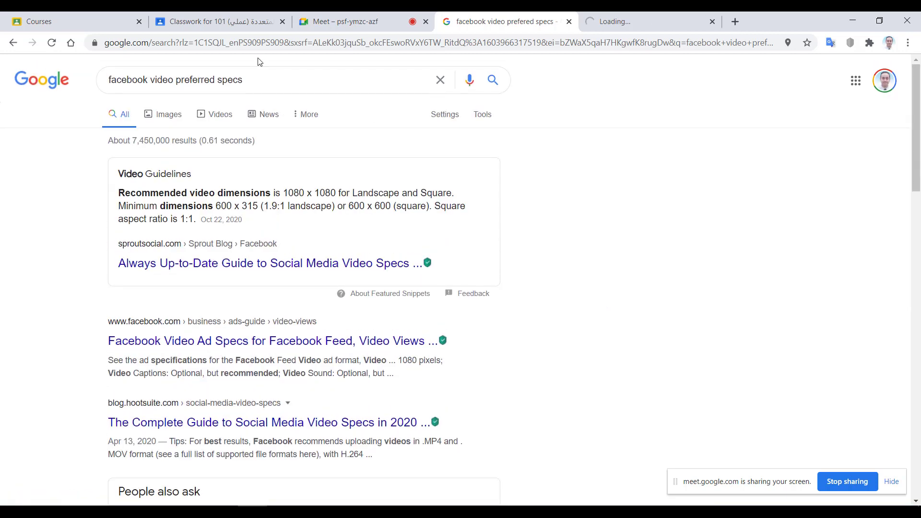
Search for "facebook post video preferred specs" and open the Always Up-to-Date Guide to Social Media Video Specs in a new tab.
click(174, 83)
text(,)
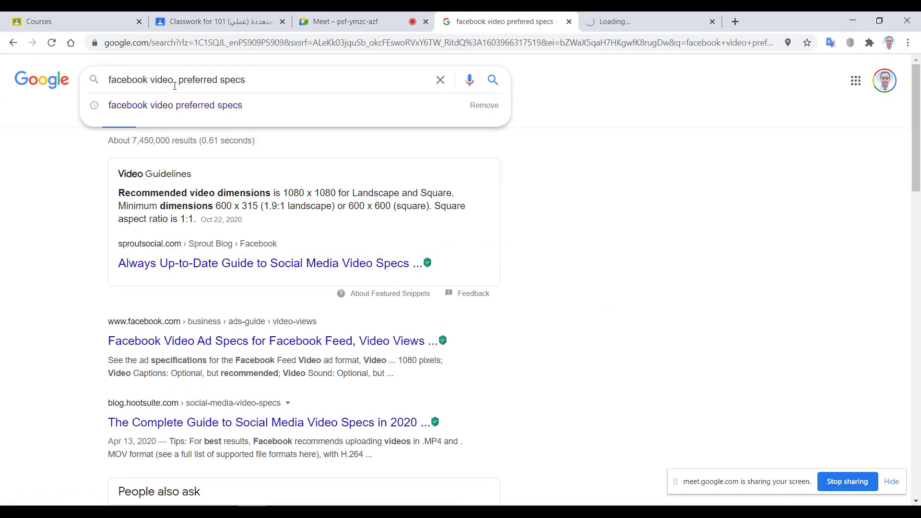
key(BackSpace)
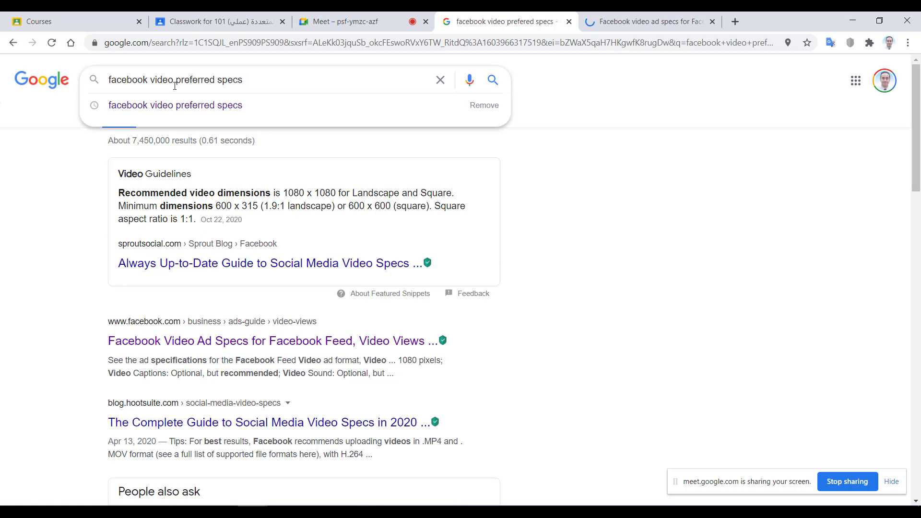
key(ctrl+Left)
text(post)
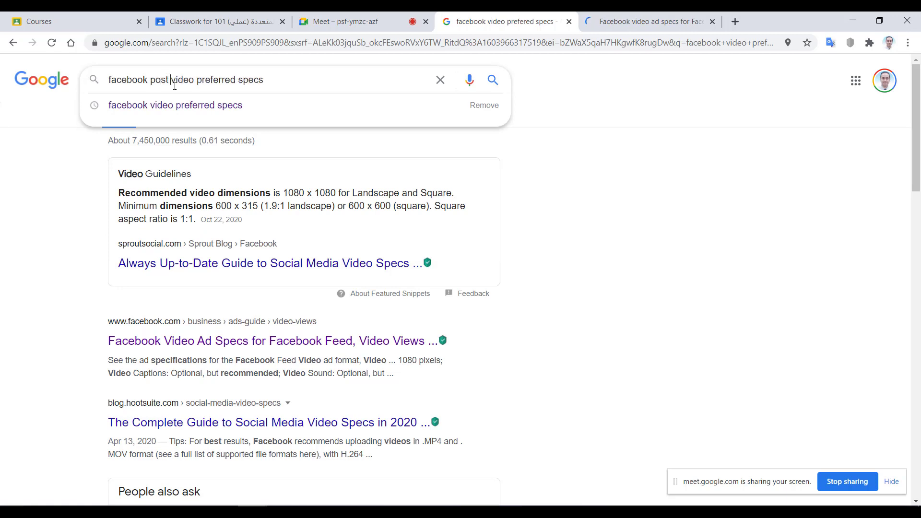
key(Return)
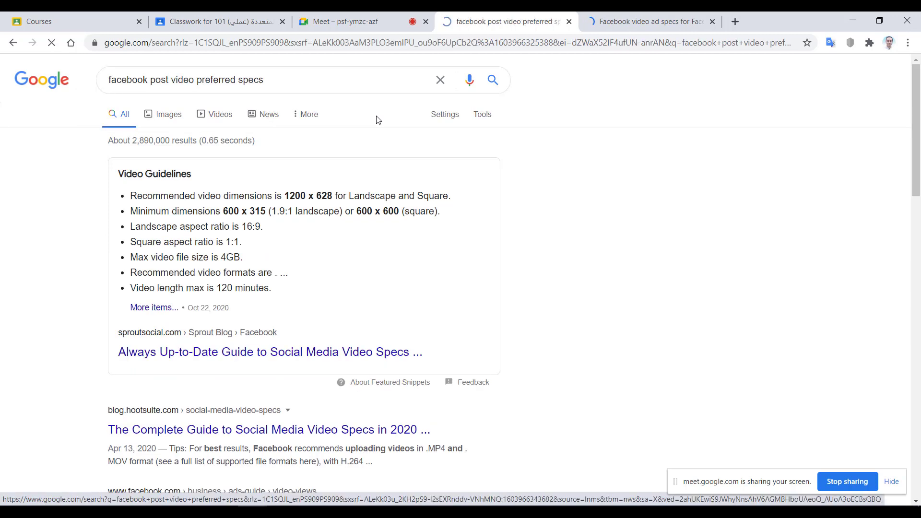
middle_click(247, 355)
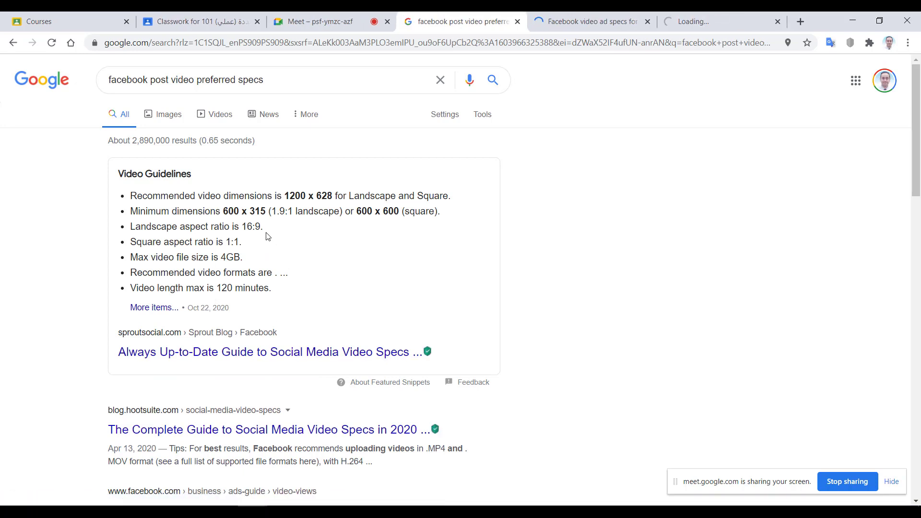
Examine the recommended and minimum video dimensions and the remaining search results, and switch to the opened Facebook Ads guide page.
drag(143, 195, 336, 196)
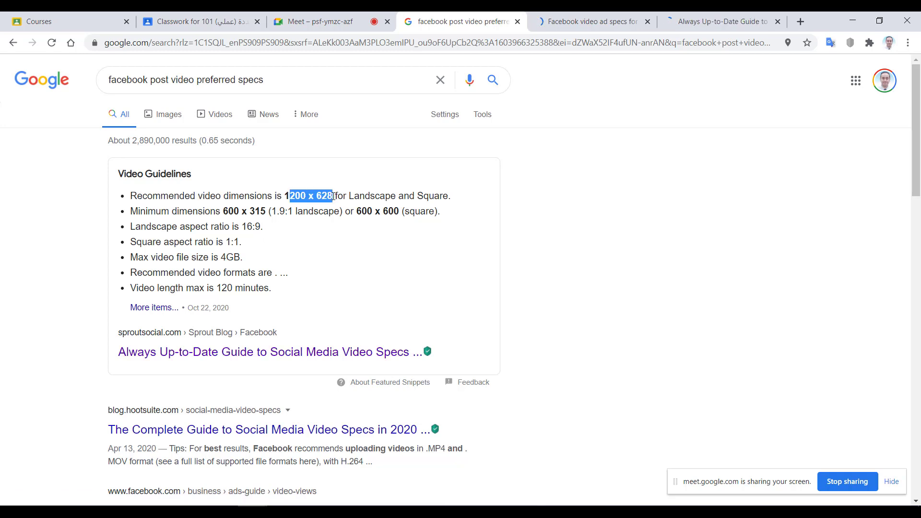
double_click(334, 196)
drag(349, 195, 442, 198)
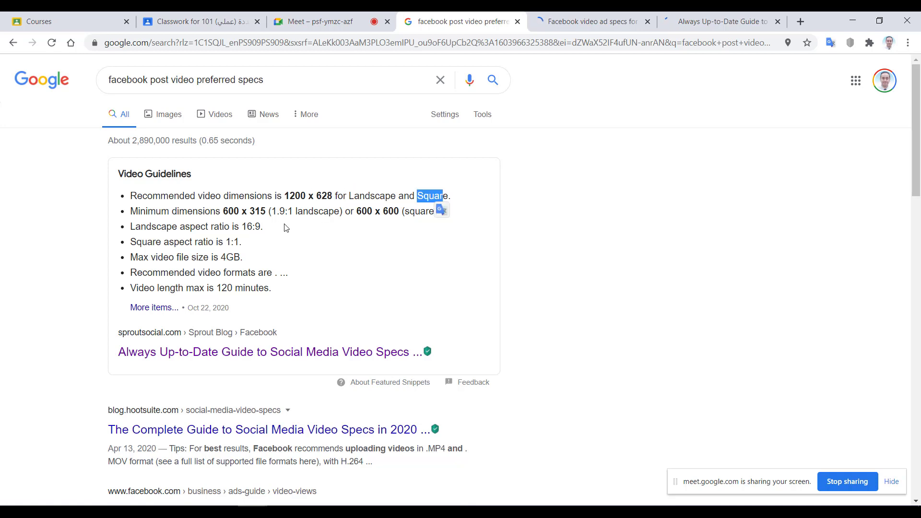
drag(272, 211, 290, 211)
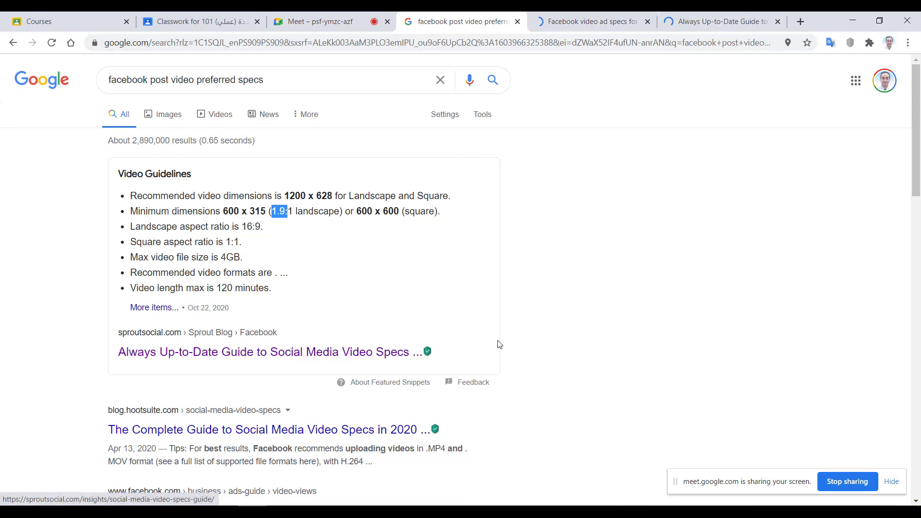
scroll(499, 344, down, 12)
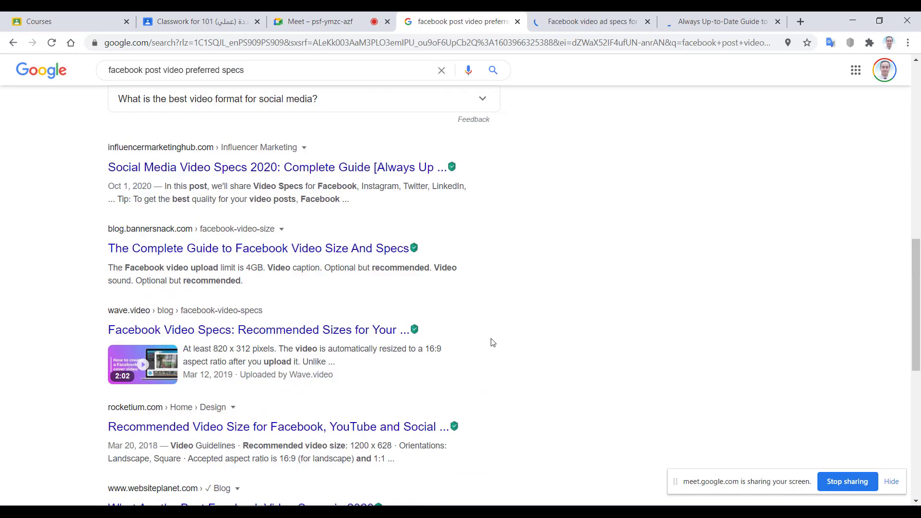
scroll(493, 342, down, 4)
scroll(491, 342, down, 3)
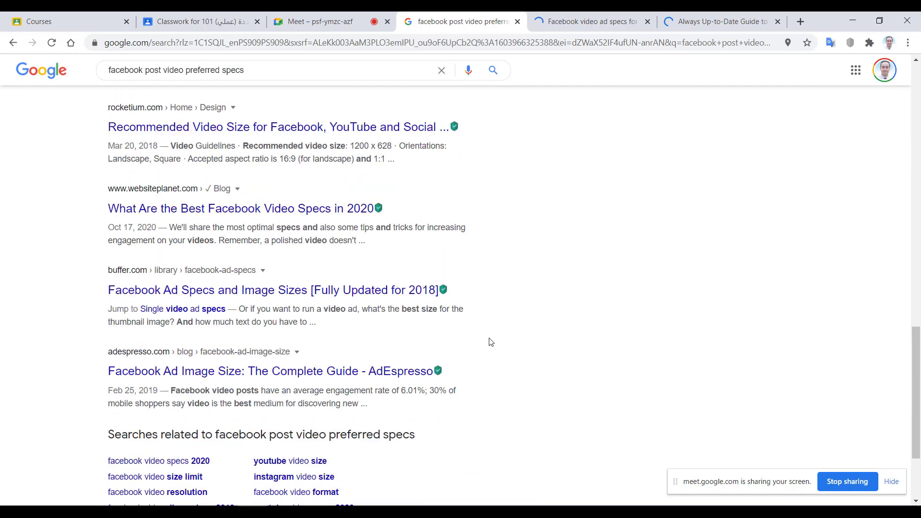
scroll(532, 308, down, 3)
key(ctrl+Tab)
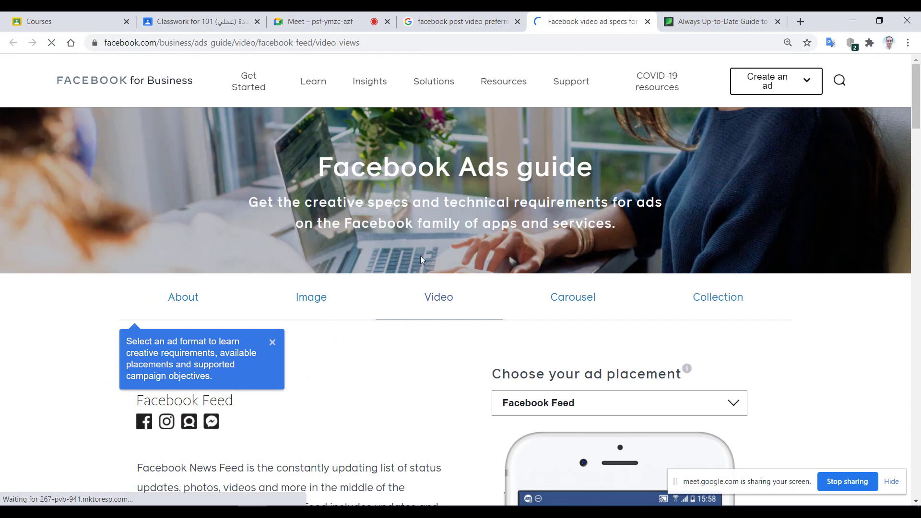
Dismiss the ad format tip and examine the file type and ratio under Design Recommendations, including the ratio's note.
scroll(439, 300, down, 5)
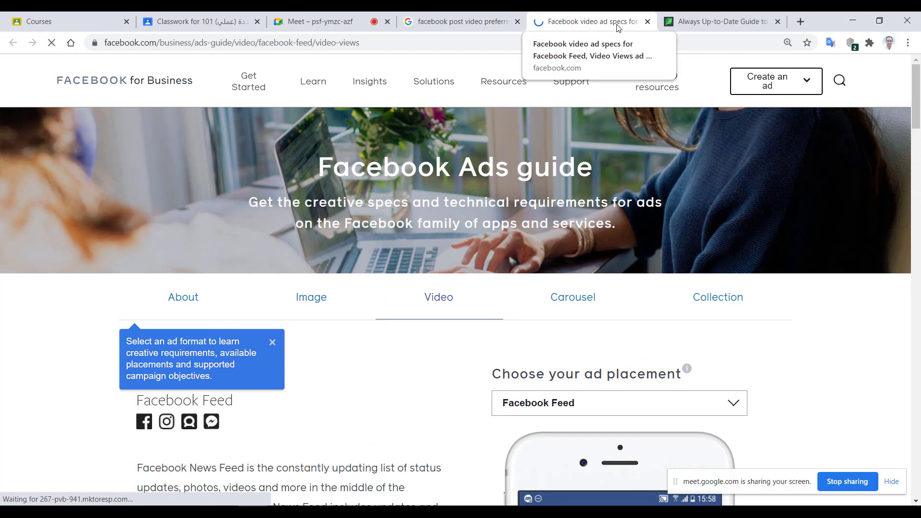
click(272, 343)
scroll(436, 355, down, 9)
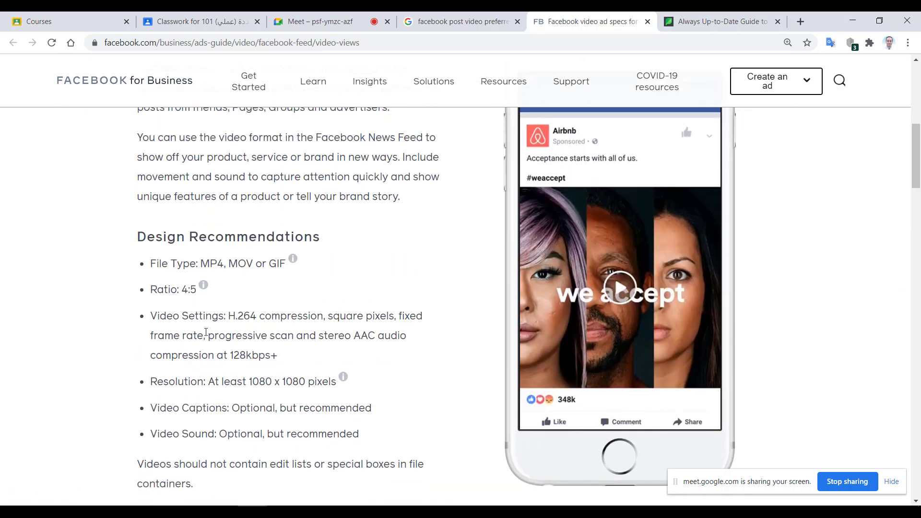
drag(147, 236, 303, 236)
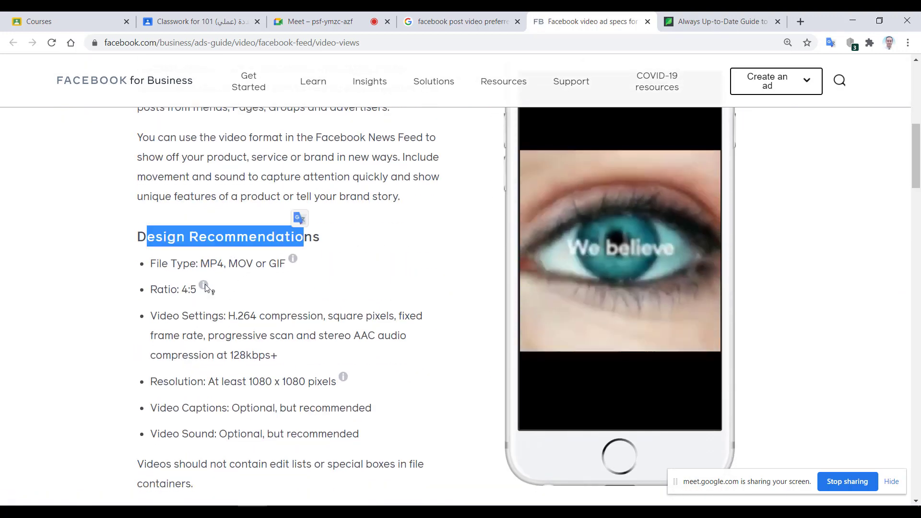
drag(198, 263, 277, 263)
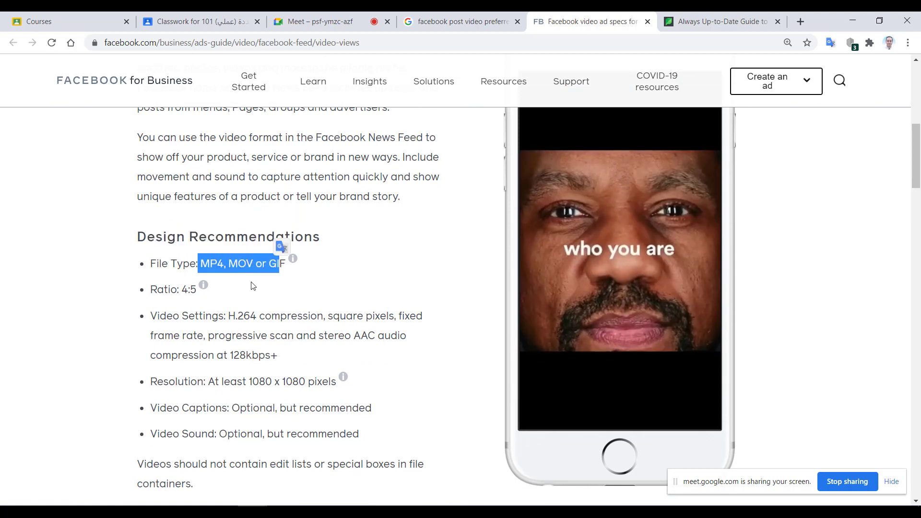
drag(182, 290, 190, 290)
mouse_move(204, 288)
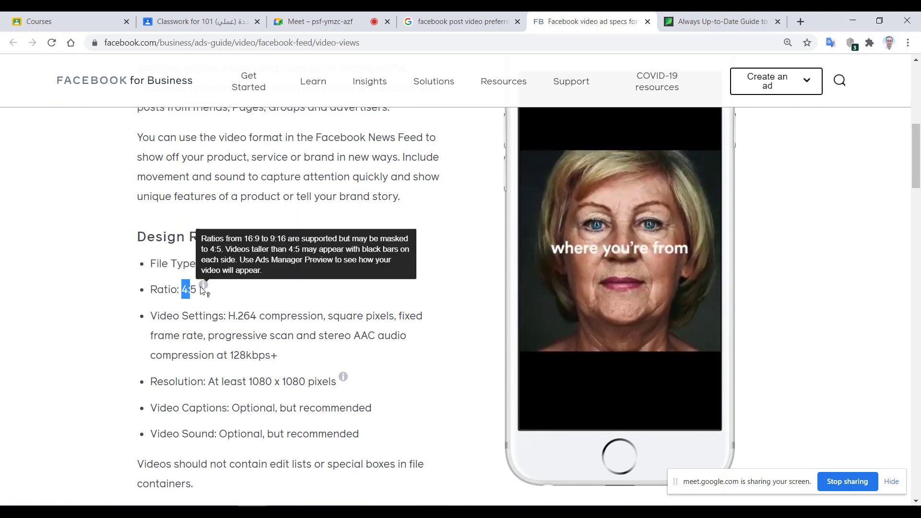
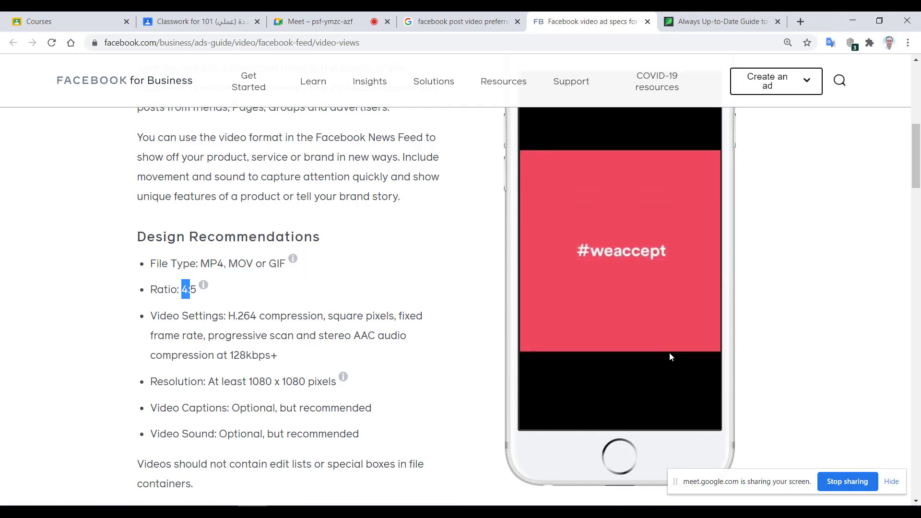
Check the ad video preview and highlight "square pixels" in the Video Settings recommendation.
scroll(670, 355, up, 2)
scroll(653, 247, down, 1)
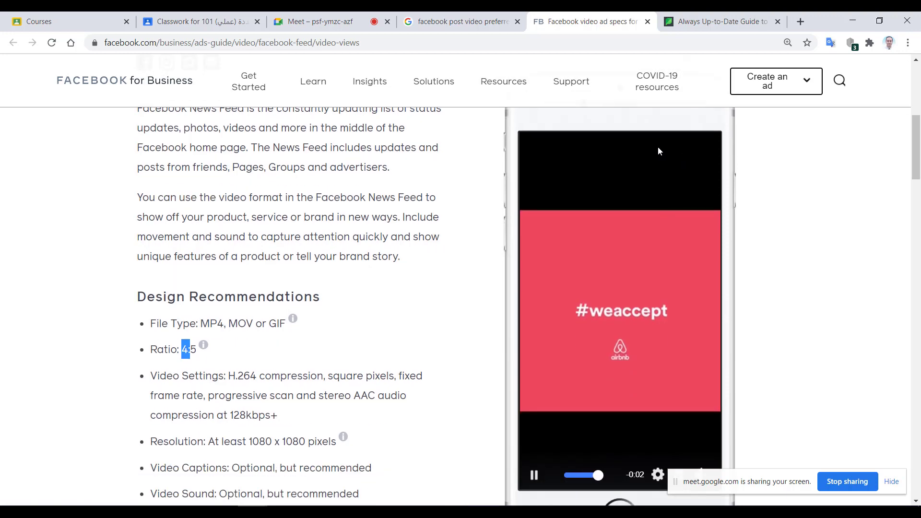
scroll(692, 416, down, 1)
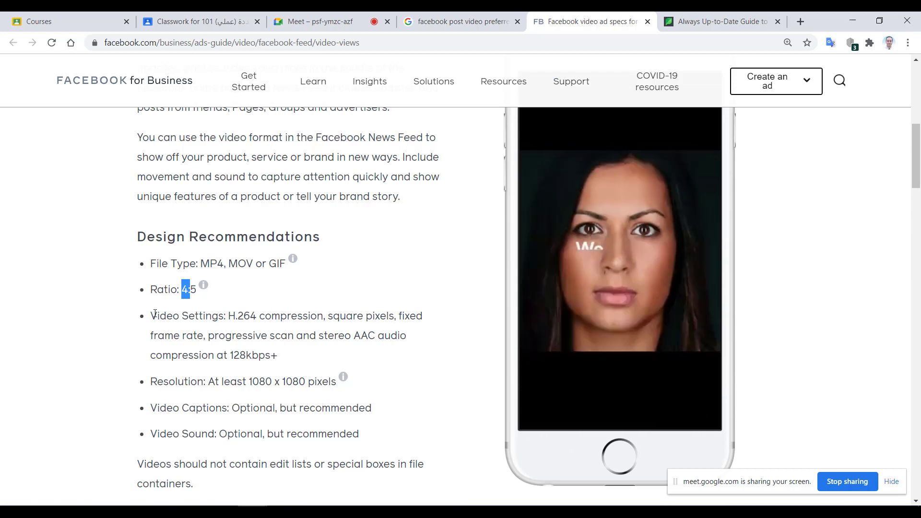
drag(152, 316, 394, 319)
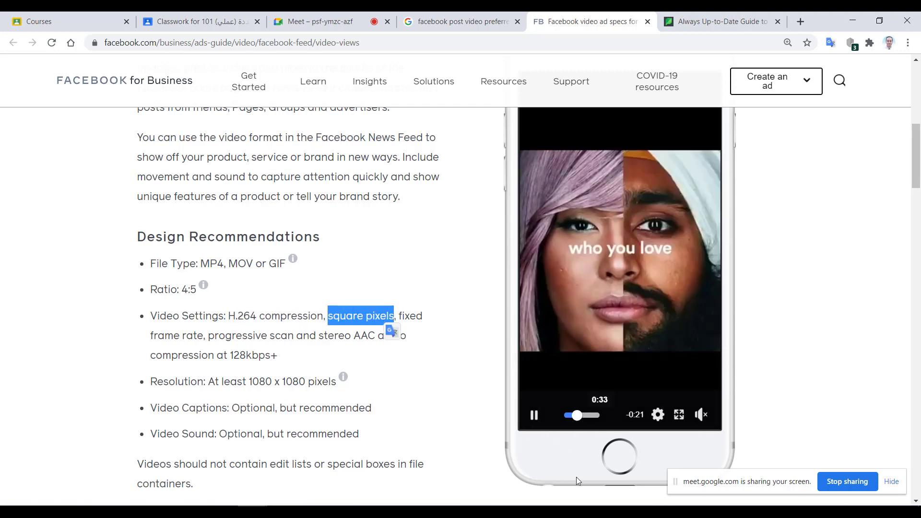
Switch to Premiere Pro, stop the export video Profile from matching the source, keep it at Main, and review the remaining video settings.
key(alt+Tab)
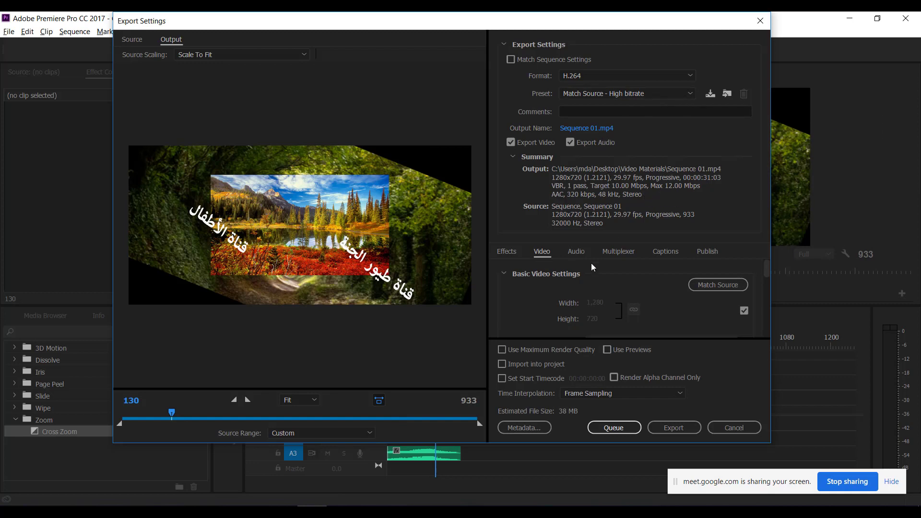
scroll(595, 297, down, 5)
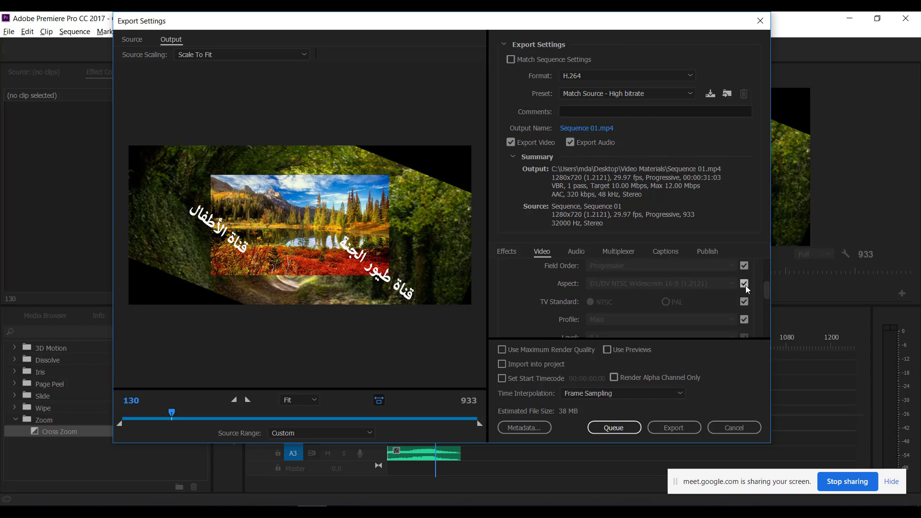
scroll(647, 307, down, 1)
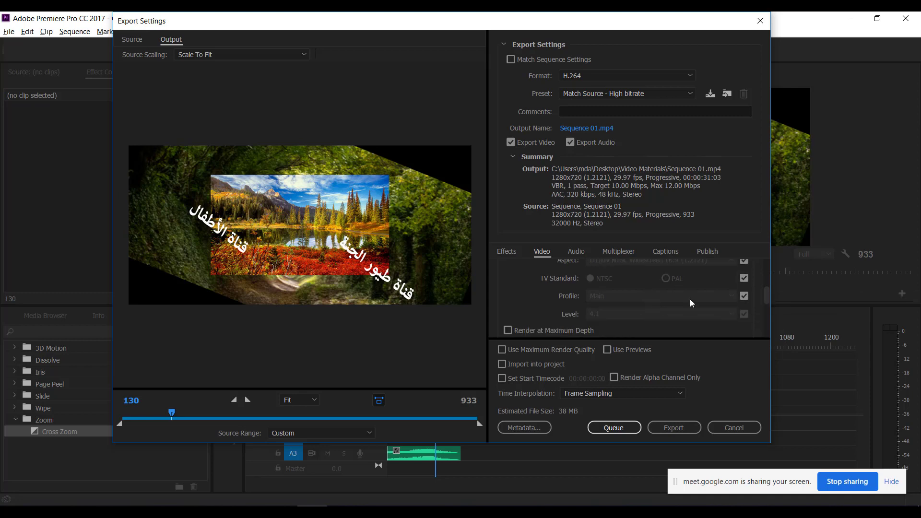
click(744, 296)
click(704, 299)
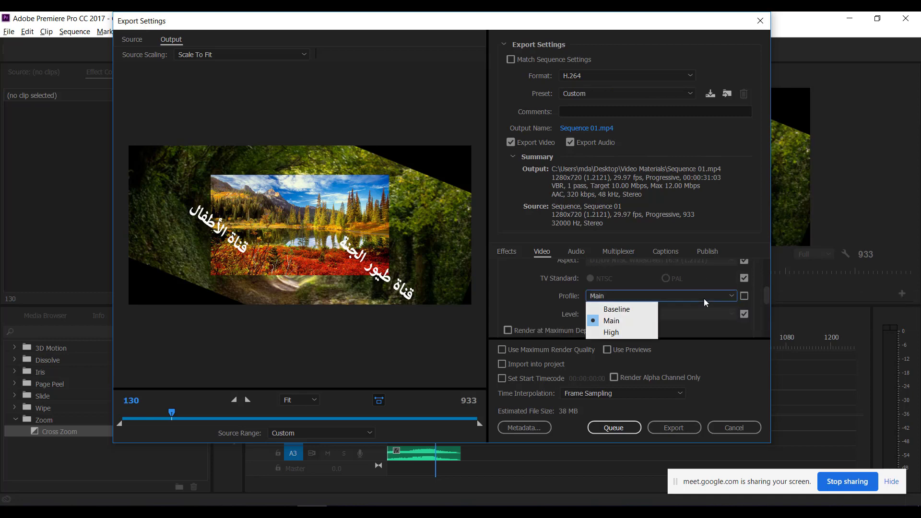
click(591, 298)
scroll(544, 306, down, 4)
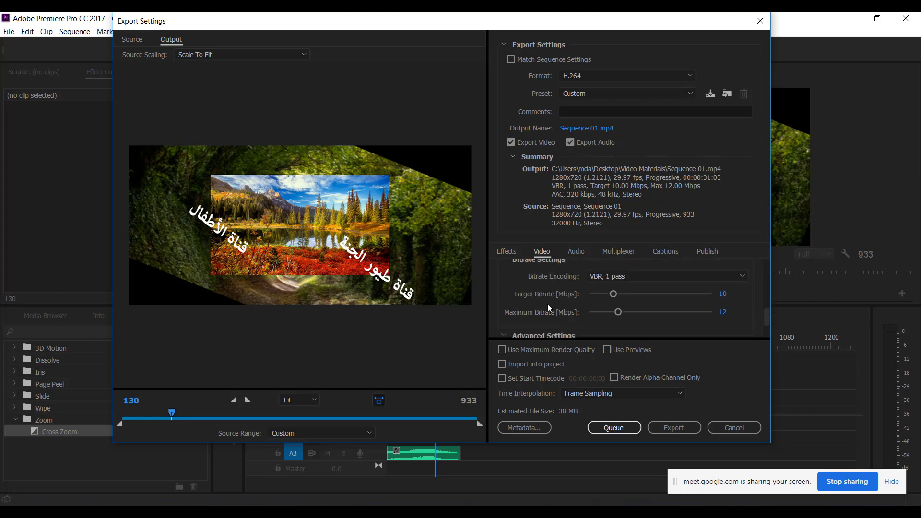
scroll(548, 306, down, 2)
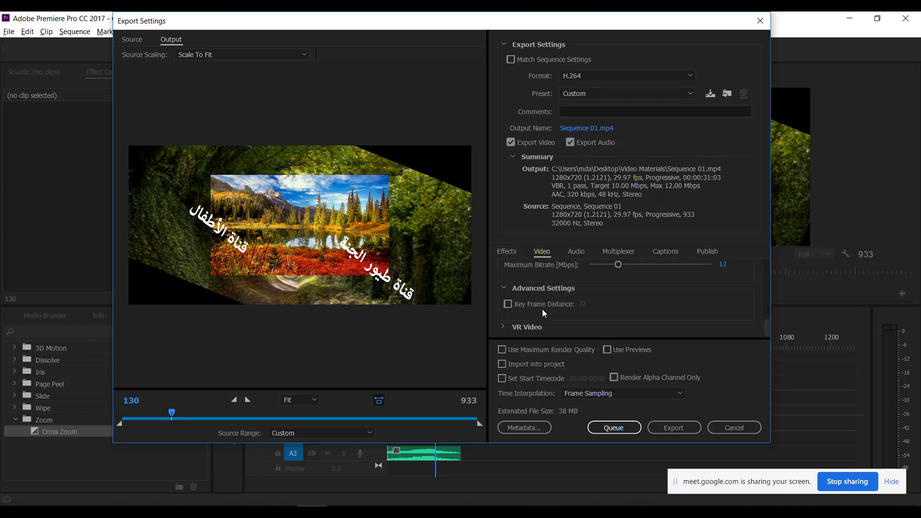
scroll(542, 309, up, 10)
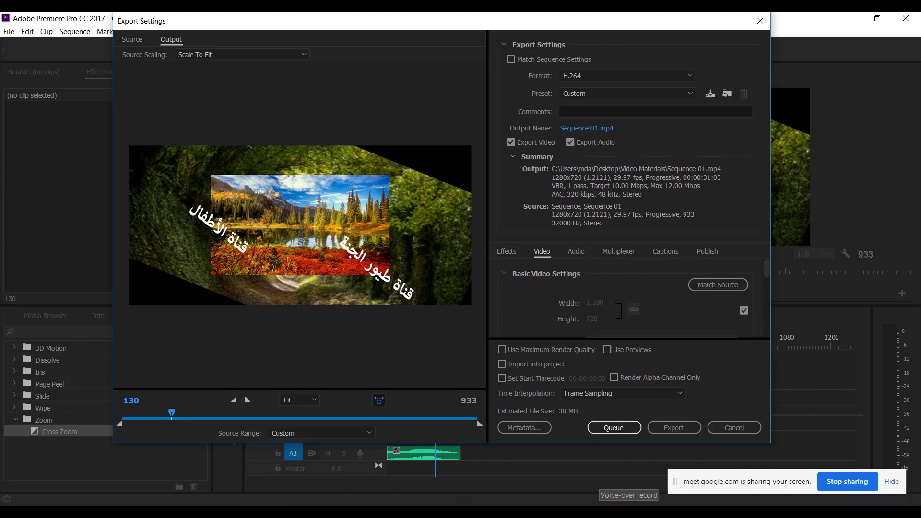
Highlight the AAC audio recommendation on the Facebook page in Chrome, and show the audio export settings in Premiere Pro for comparison.
mouse_move(324, 488)
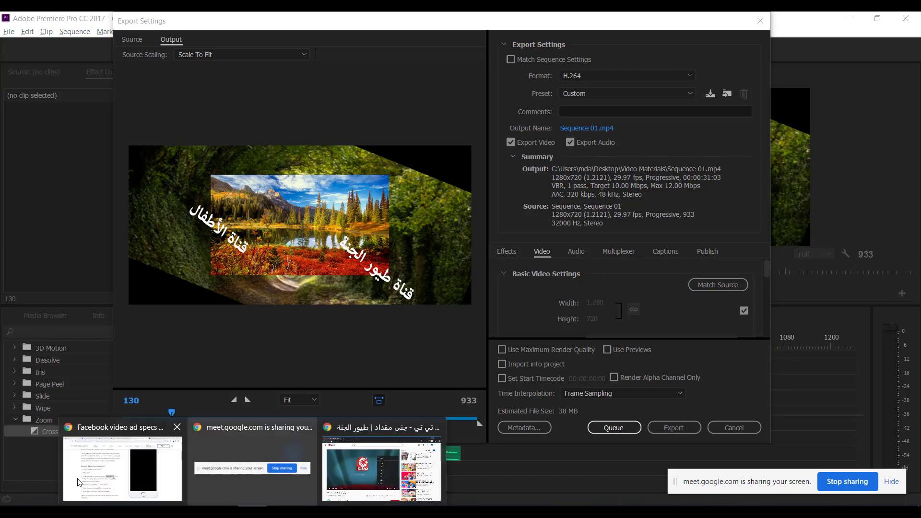
click(80, 481)
scroll(288, 312, down, 1)
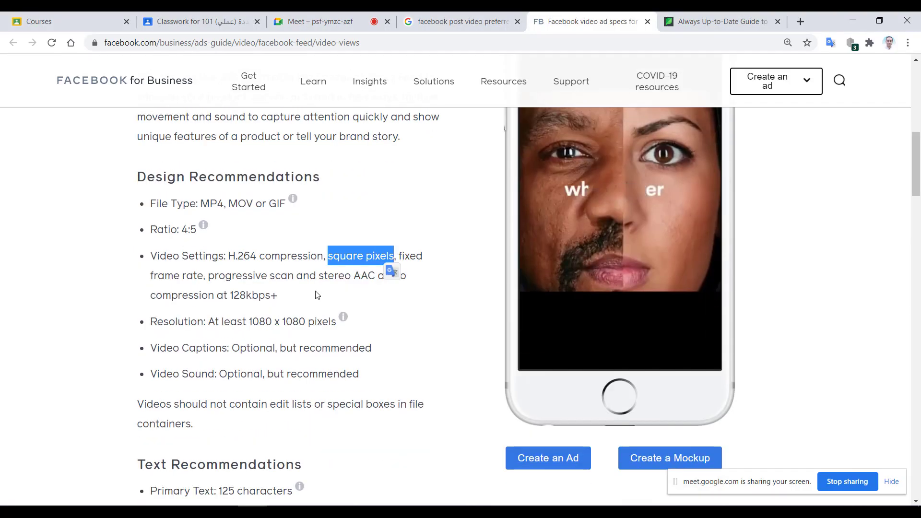
click(346, 279)
drag(350, 277, 376, 276)
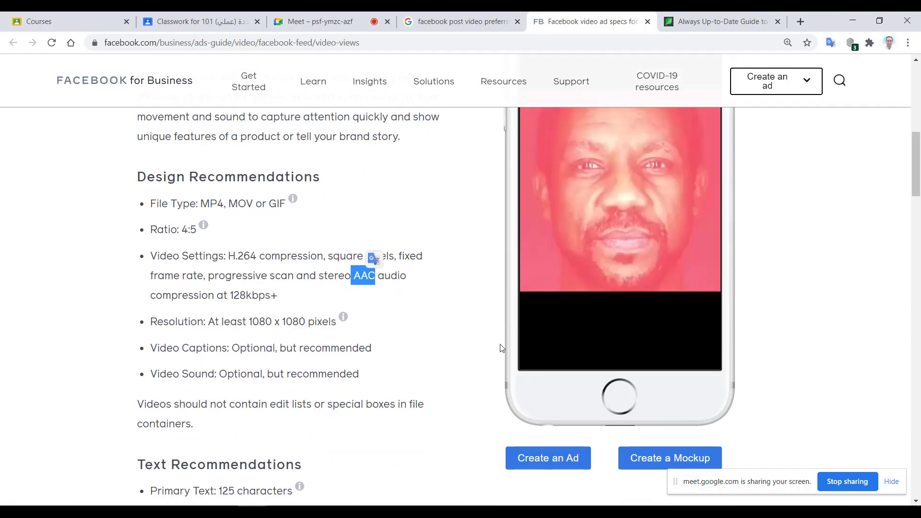
click(535, 506)
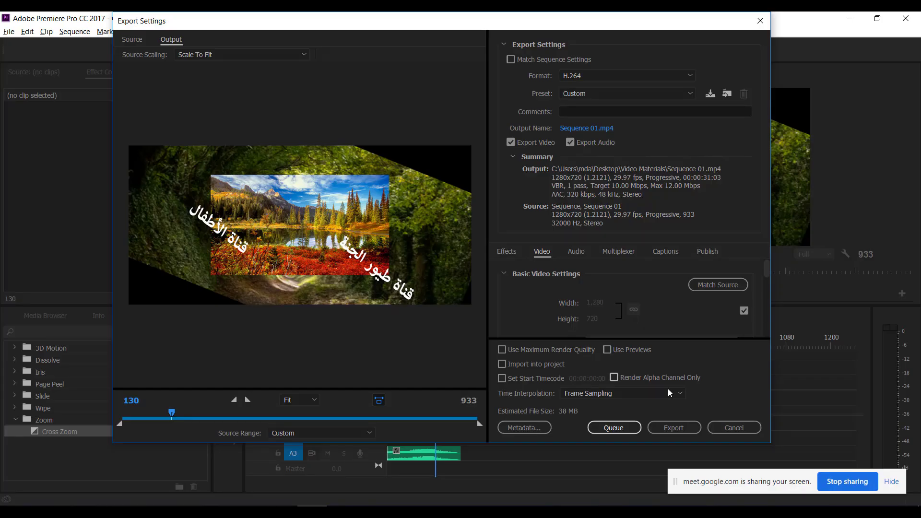
click(576, 252)
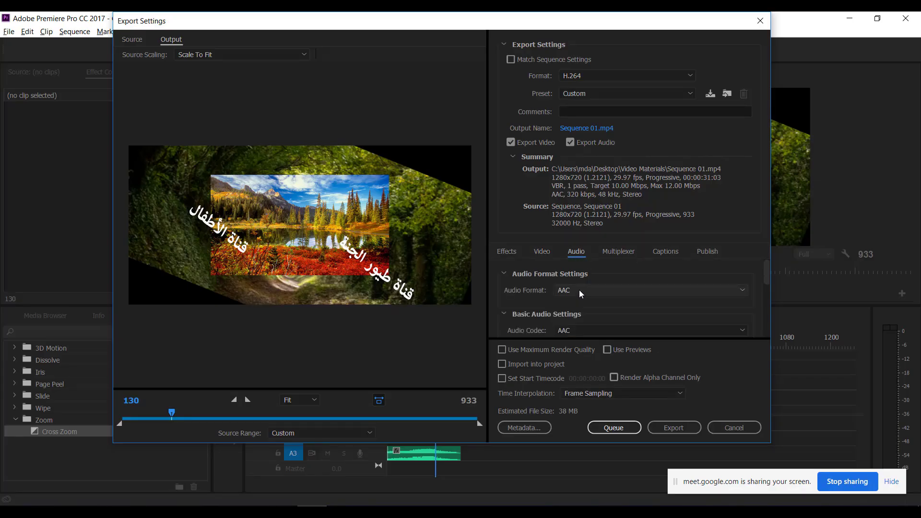
Switch back to the Facebook specs page in Chrome and examine the Resolution recommendation and its note.
click(250, 505)
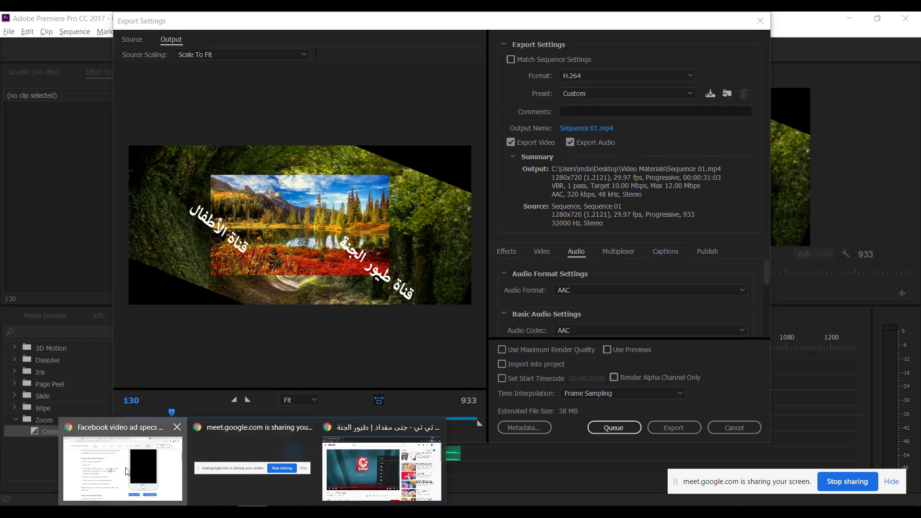
click(130, 471)
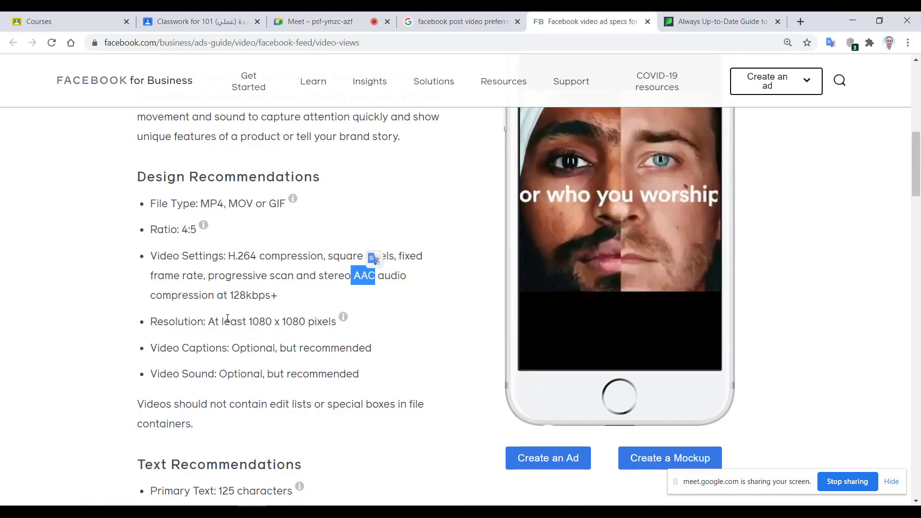
click(200, 326)
drag(174, 326, 200, 326)
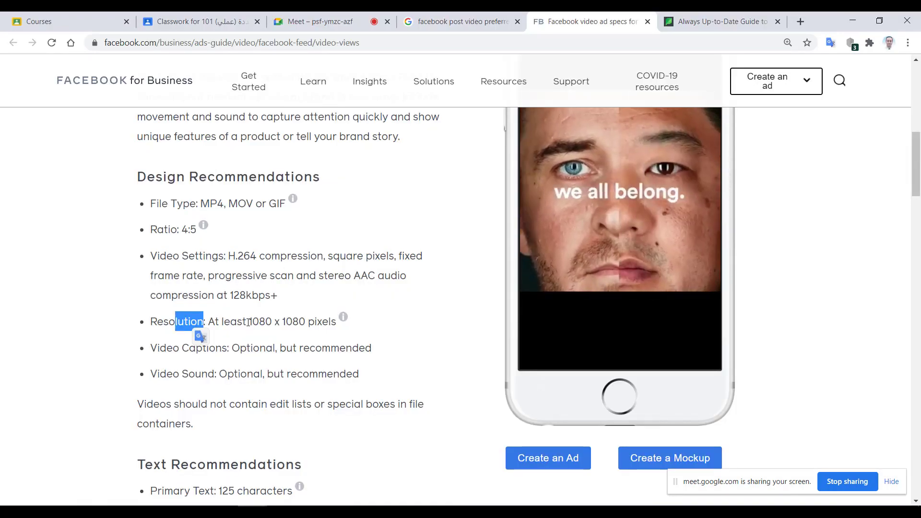
double_click(261, 322)
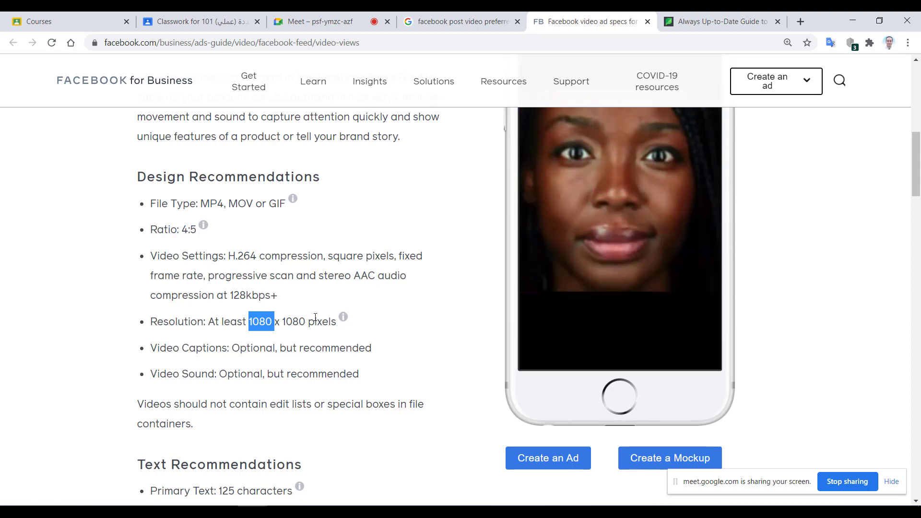
mouse_move(344, 317)
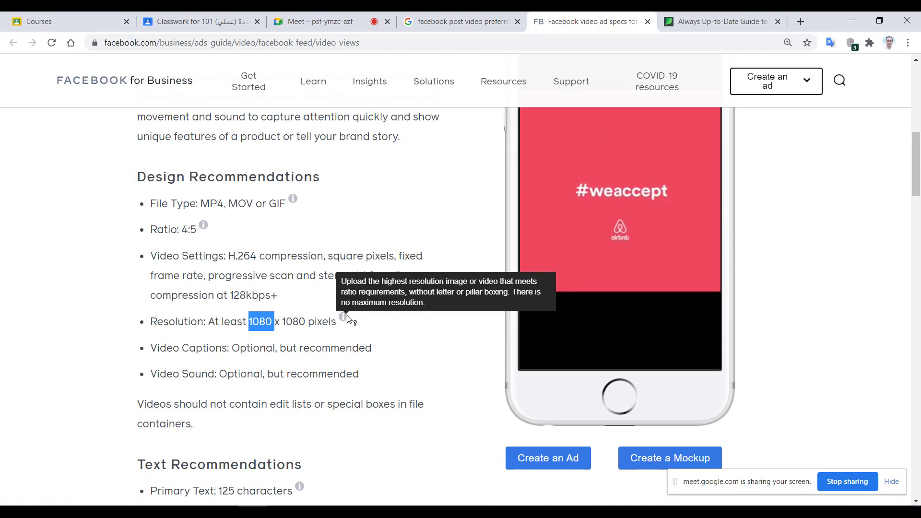
Examine the Video Captions and Video Sound recommendations, highlighting their wording.
drag(240, 348, 266, 348)
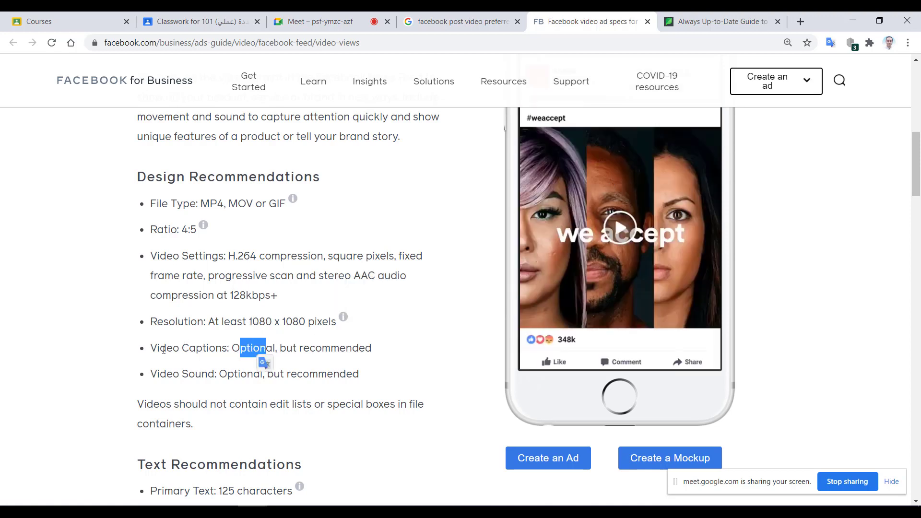
drag(173, 349, 227, 351)
scroll(216, 336, down, 2)
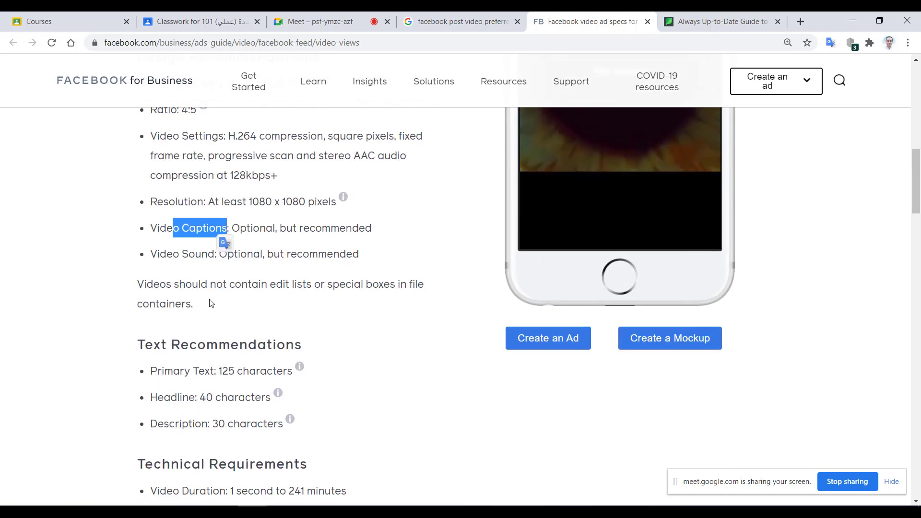
drag(158, 253, 181, 254)
drag(254, 254, 281, 252)
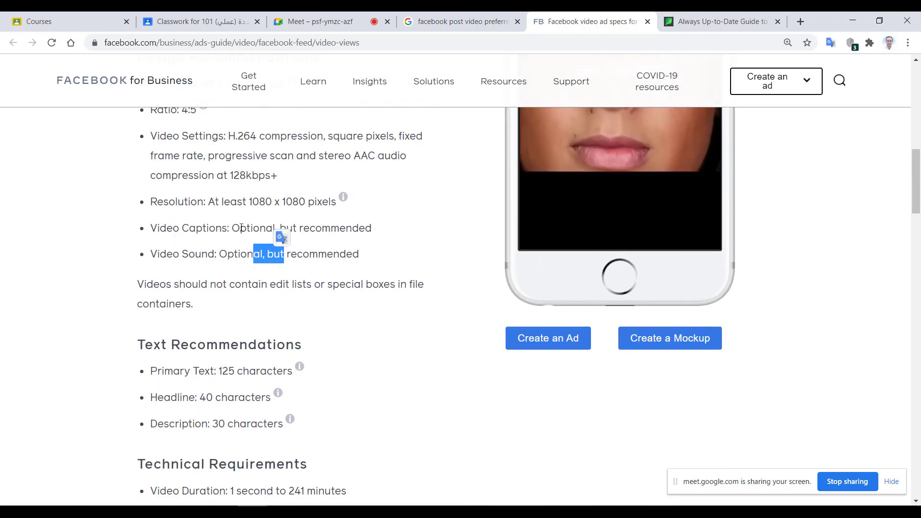
drag(241, 228, 192, 239)
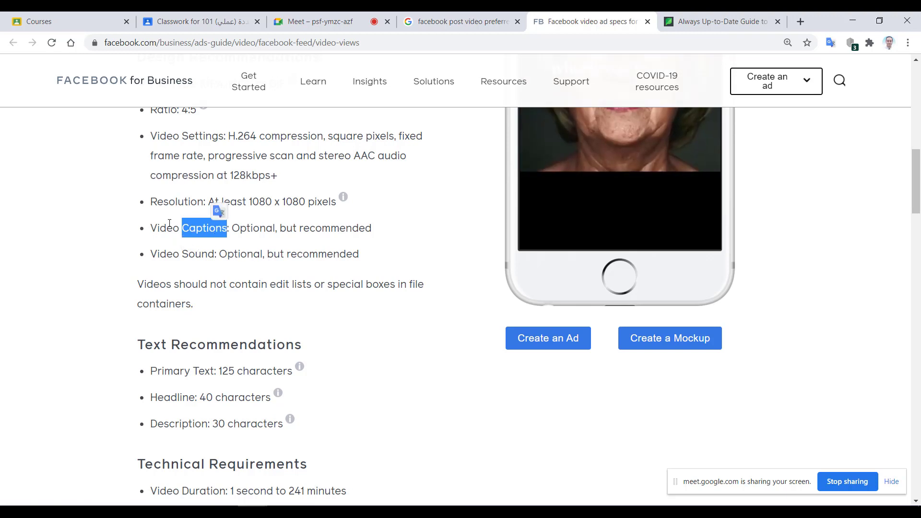
drag(169, 223, 189, 229)
mouse_move(627, 154)
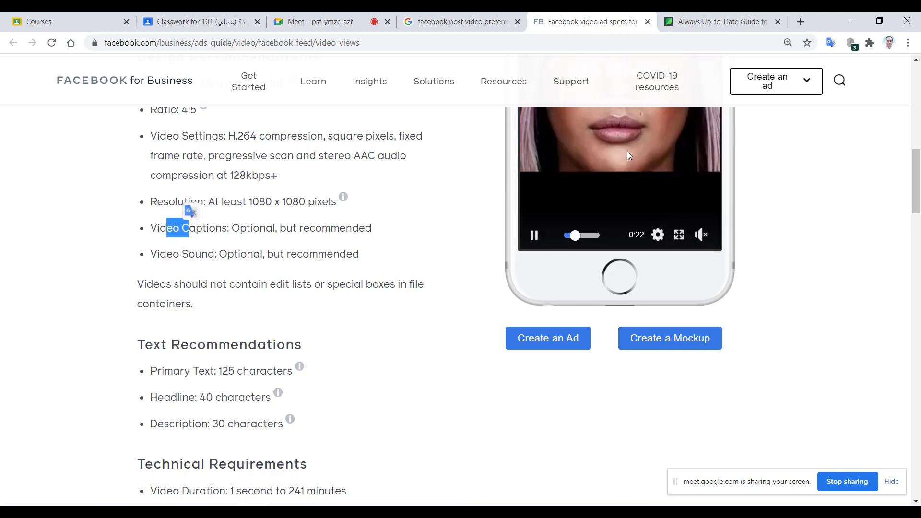
double_click(251, 228)
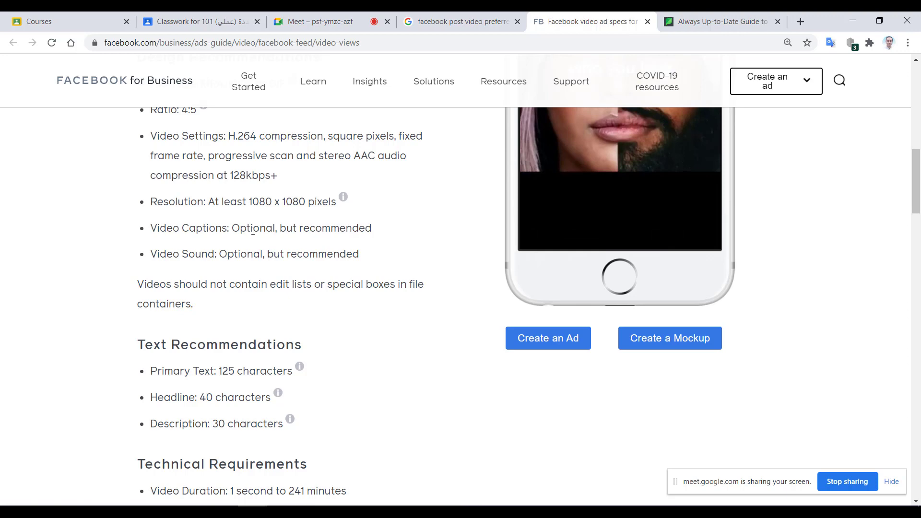
double_click(185, 256)
click(319, 302)
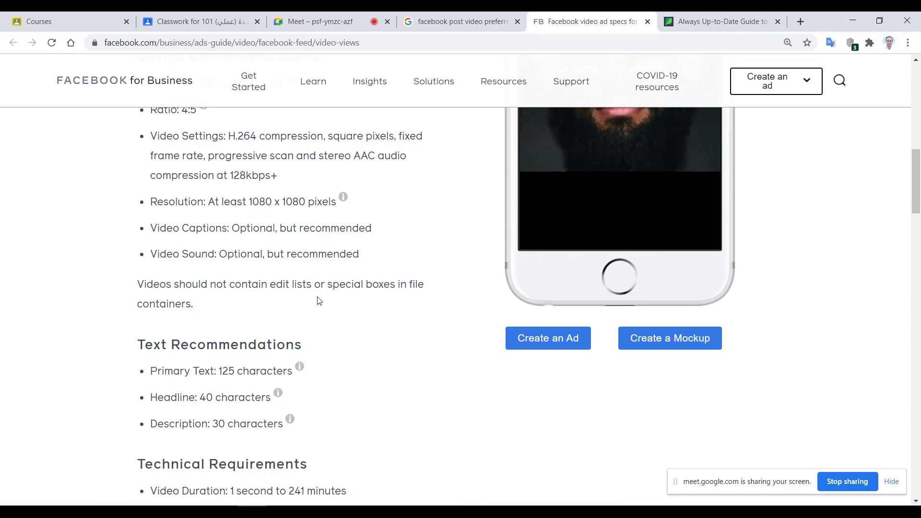
Examine the Technical Requirements on the Facebook specs page, highlighting the section heading and the Video Duration limits.
scroll(320, 301, up, 6)
scroll(318, 293, down, 6)
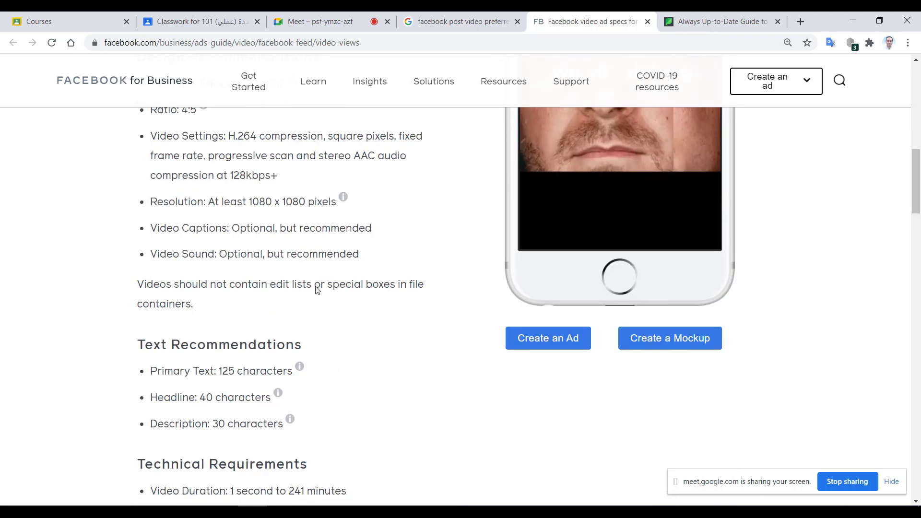
scroll(317, 289, down, 3)
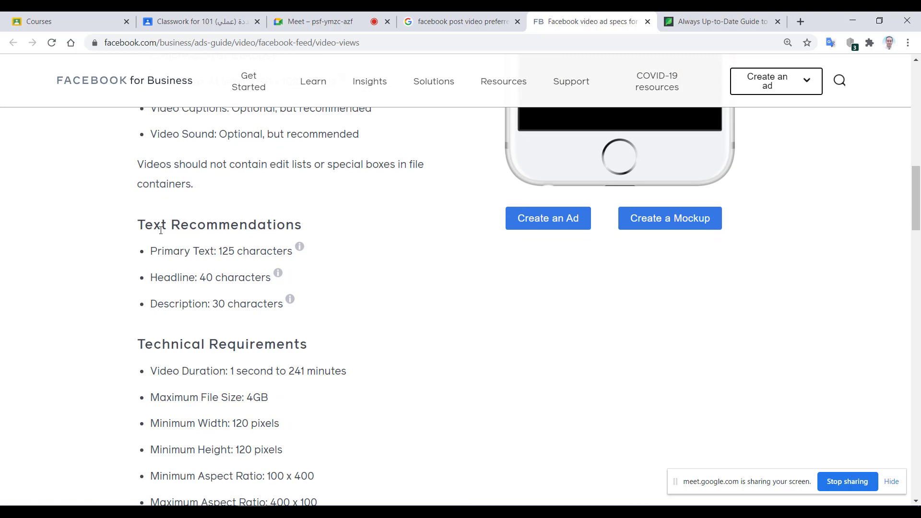
scroll(395, 294, down, 1)
scroll(224, 298, down, 1)
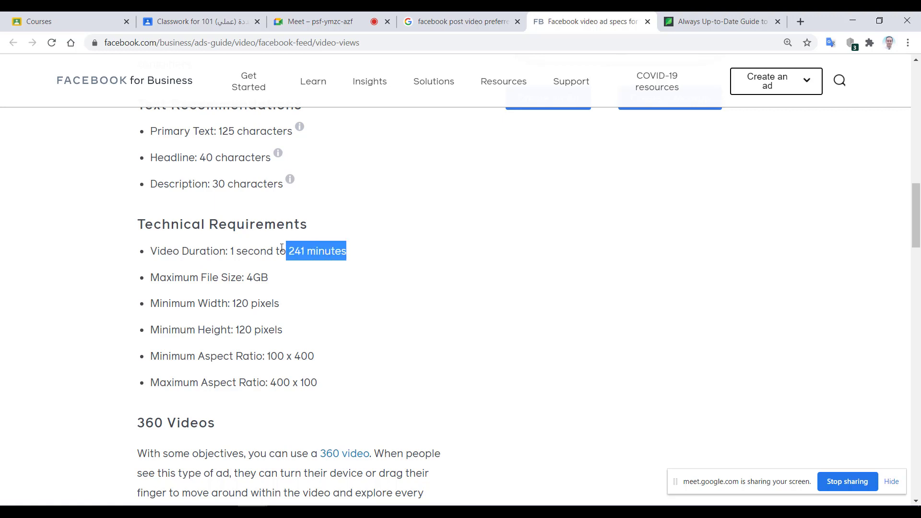
drag(191, 257, 304, 253)
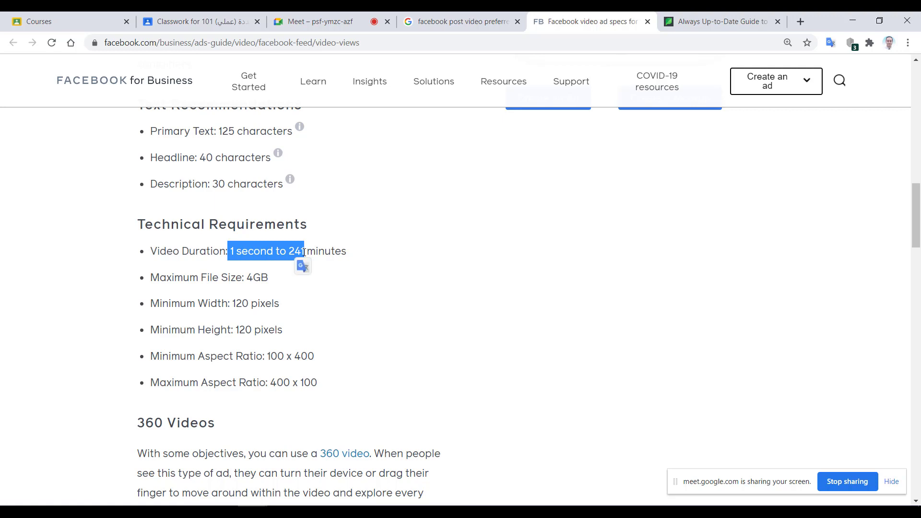
drag(145, 223, 260, 220)
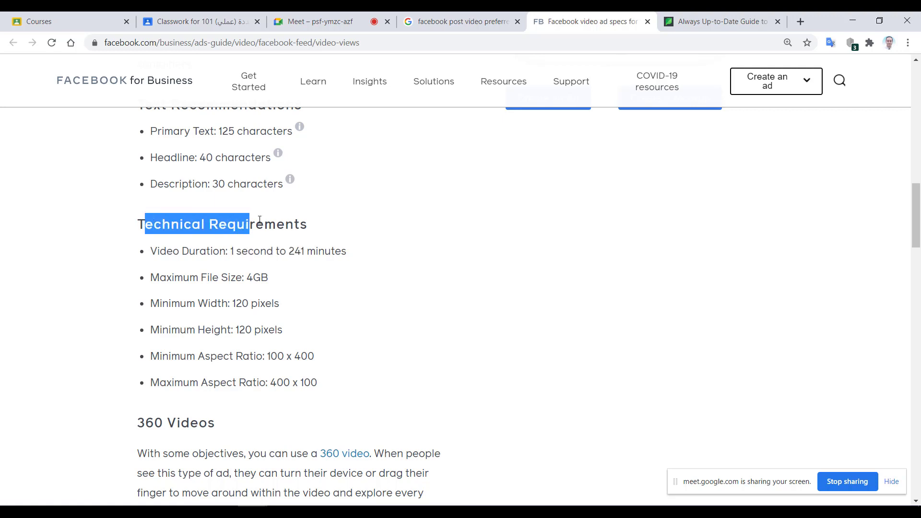
double_click(298, 251)
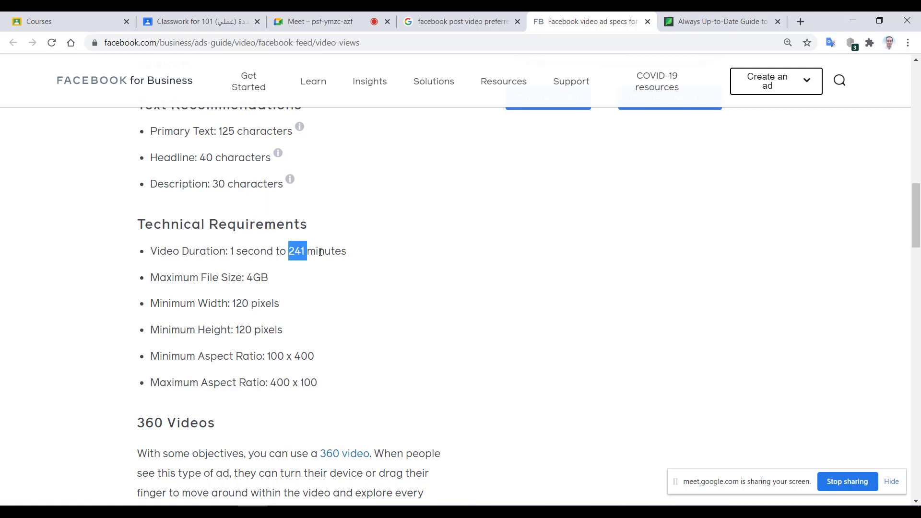
drag(349, 250, 298, 252)
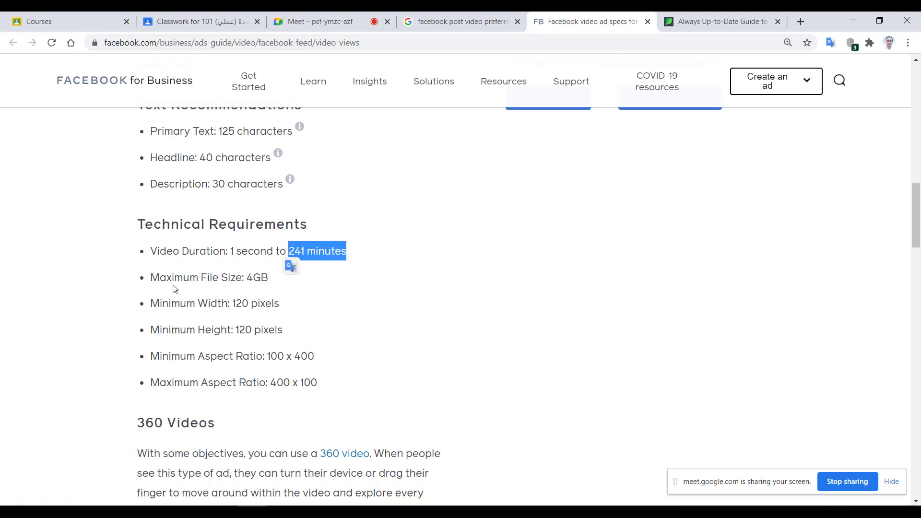
Review the ads guide's Video section and Design Recommendations, and glance at the Google results for the Facebook video specs search.
scroll(354, 247, up, 15)
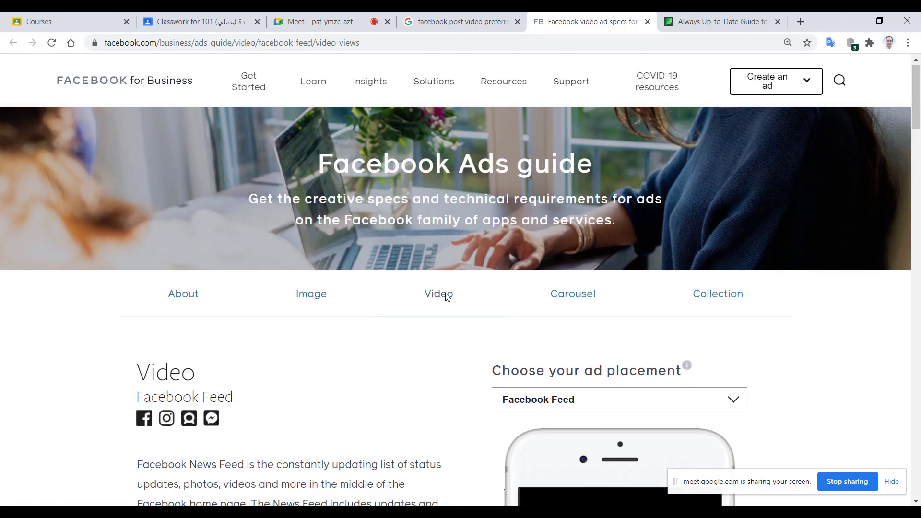
scroll(417, 300, down, 7)
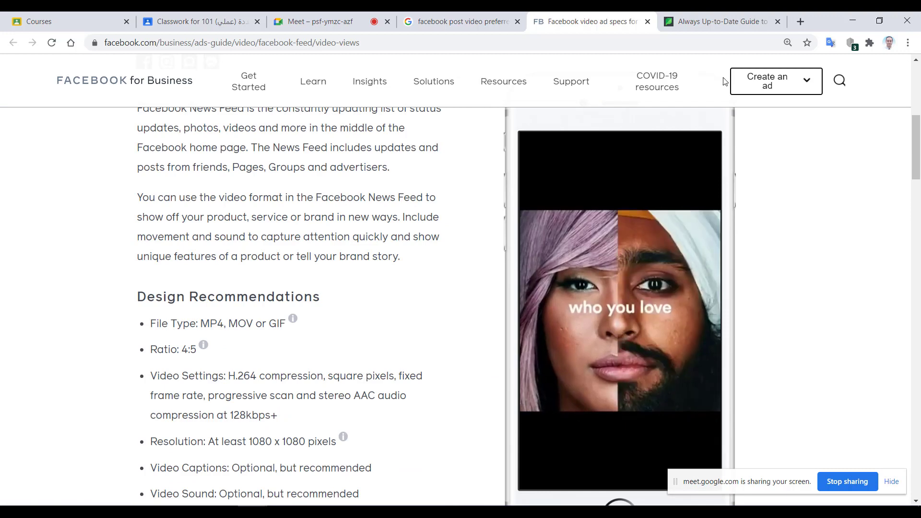
click(459, 21)
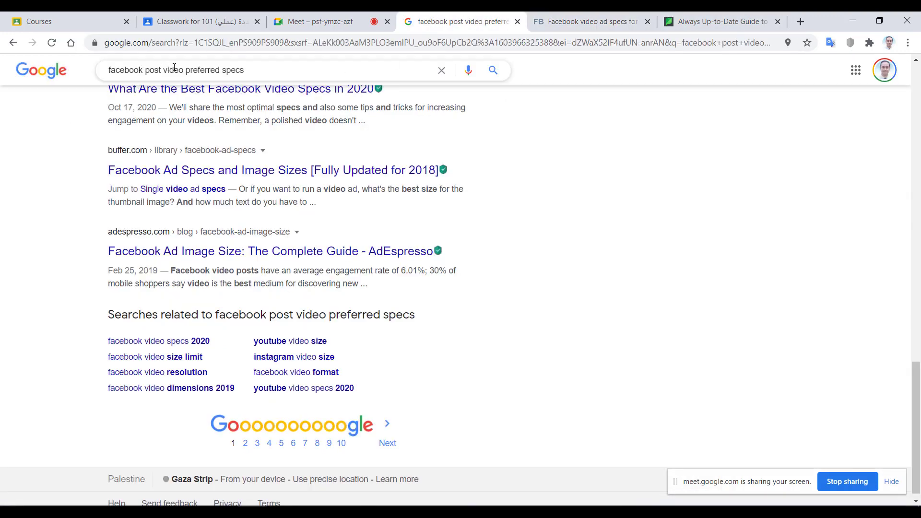
click(599, 20)
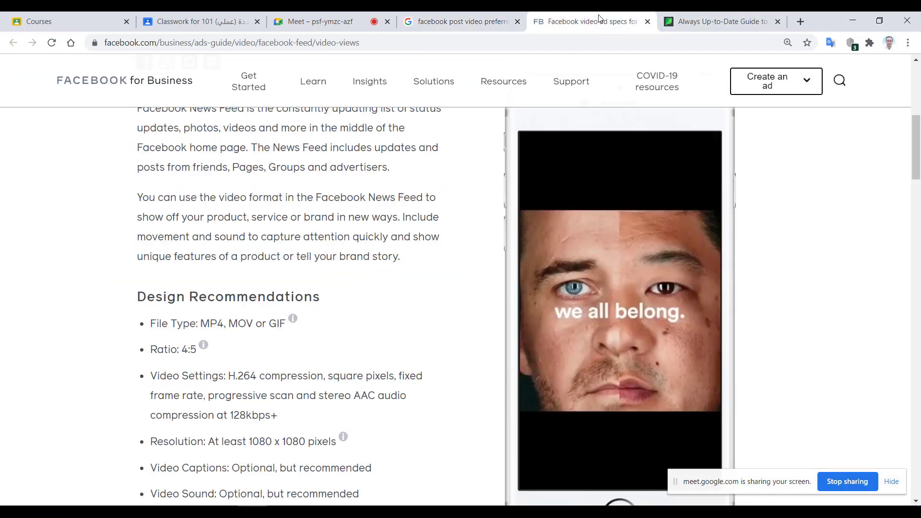
Examine the detailed Technical Requirements list further down the Facebook page, highlighting its Desktop and Mobile group names.
scroll(288, 202, down, 15)
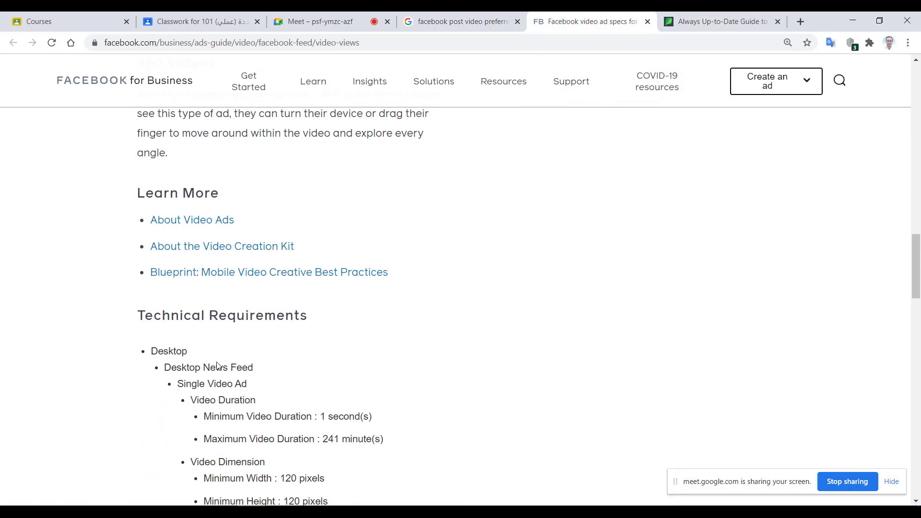
scroll(322, 361, down, 1)
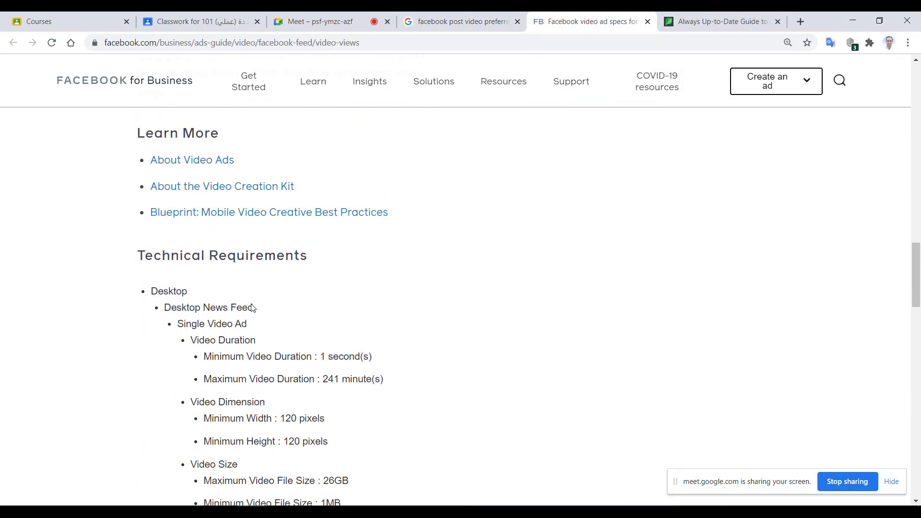
drag(161, 257, 266, 238)
drag(255, 298, 259, 301)
scroll(306, 300, down, 3)
scroll(306, 300, down, 2)
drag(150, 349, 160, 349)
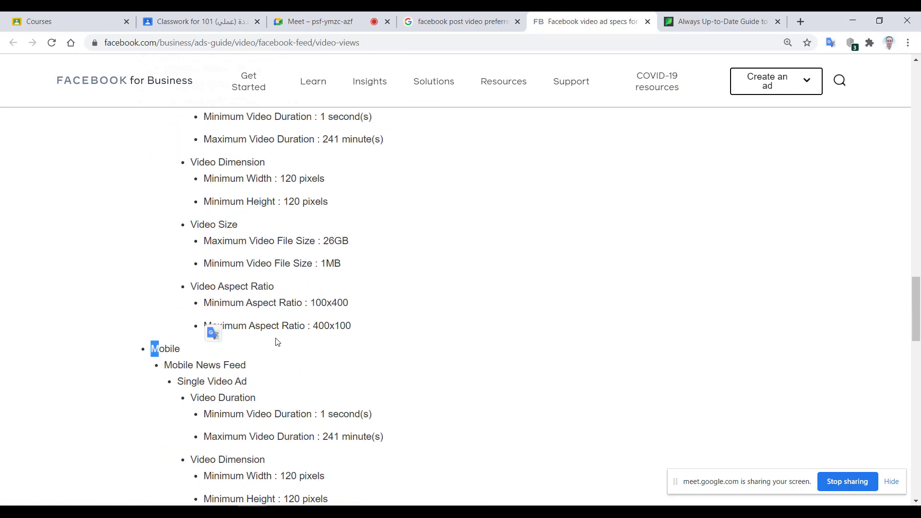
scroll(261, 321, up, 5)
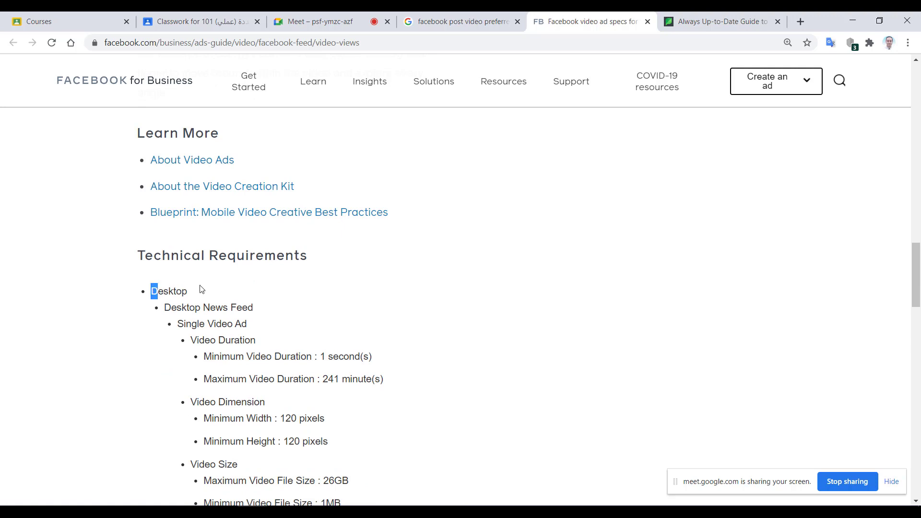
drag(158, 291, 182, 292)
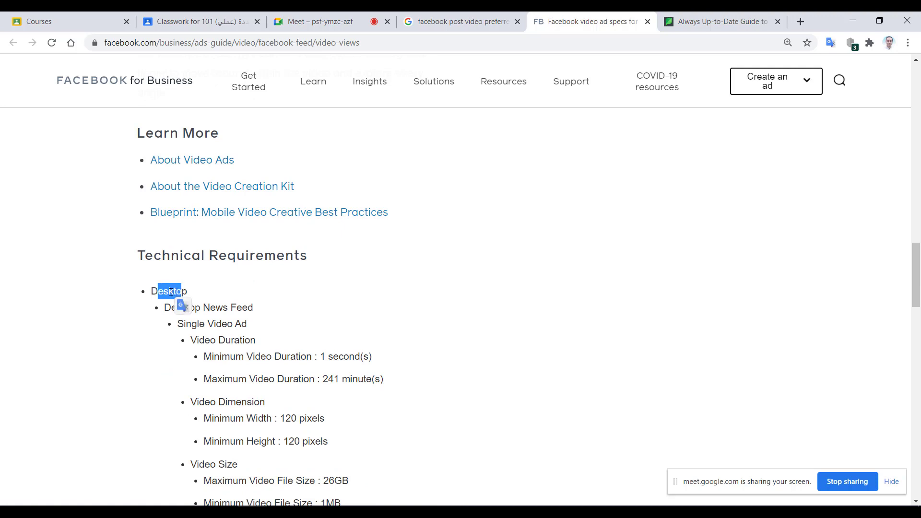
click(698, 312)
Highlight the Mobile group and its Mobile News Feed entry, and compare its video limits with the Desktop News Feed ones.
scroll(391, 360, down, 6)
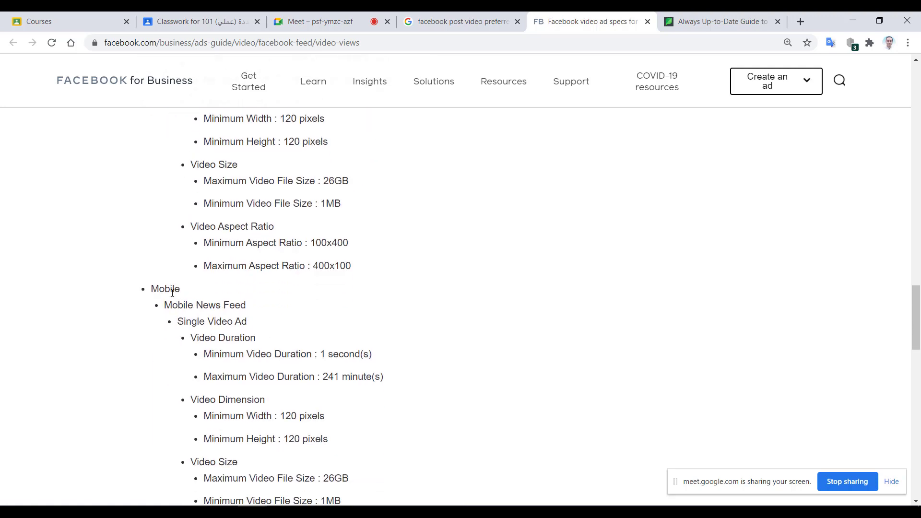
double_click(168, 291)
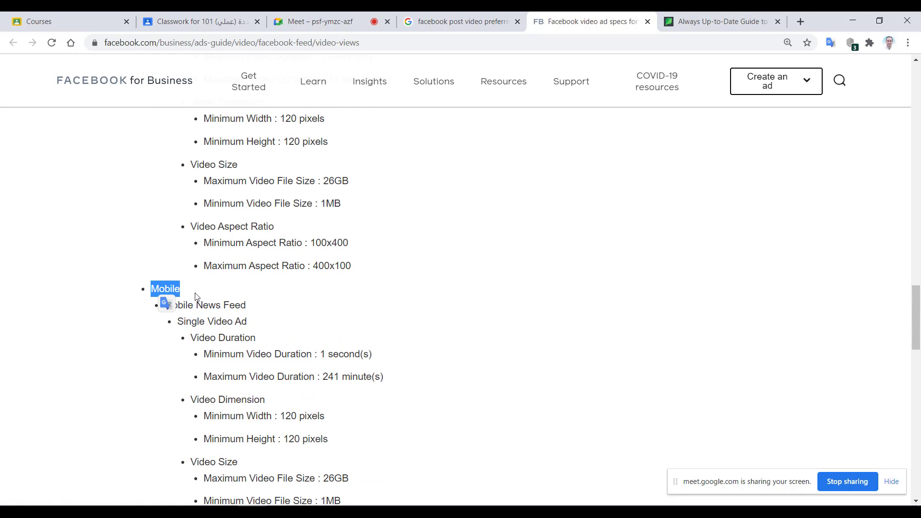
double_click(164, 289)
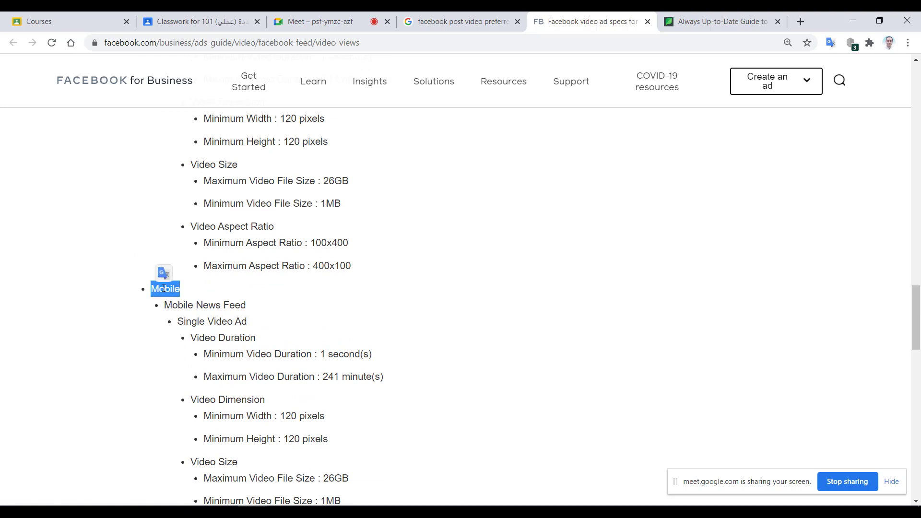
scroll(284, 314, down, 6)
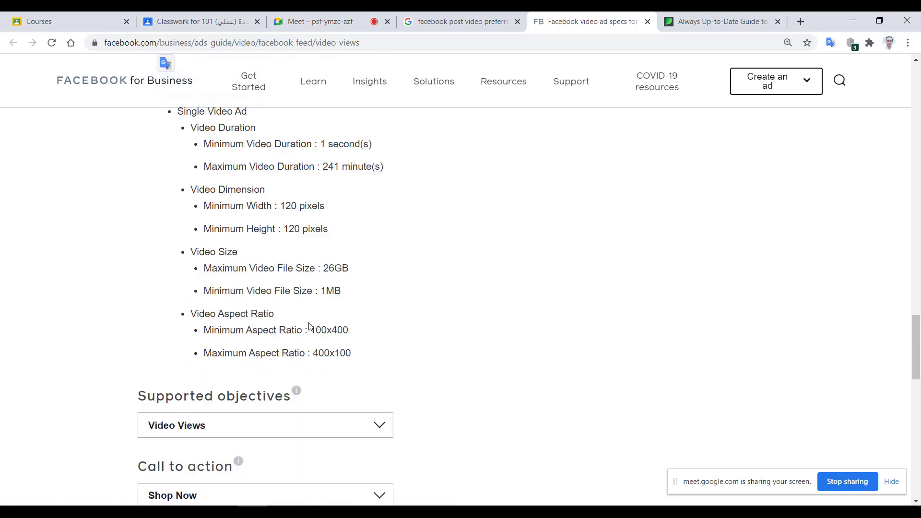
scroll(302, 323, up, 4)
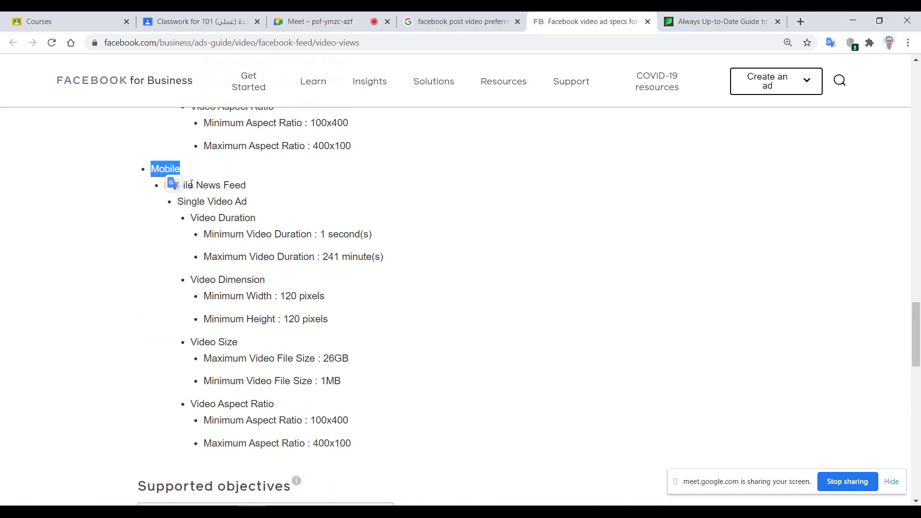
double_click(233, 185)
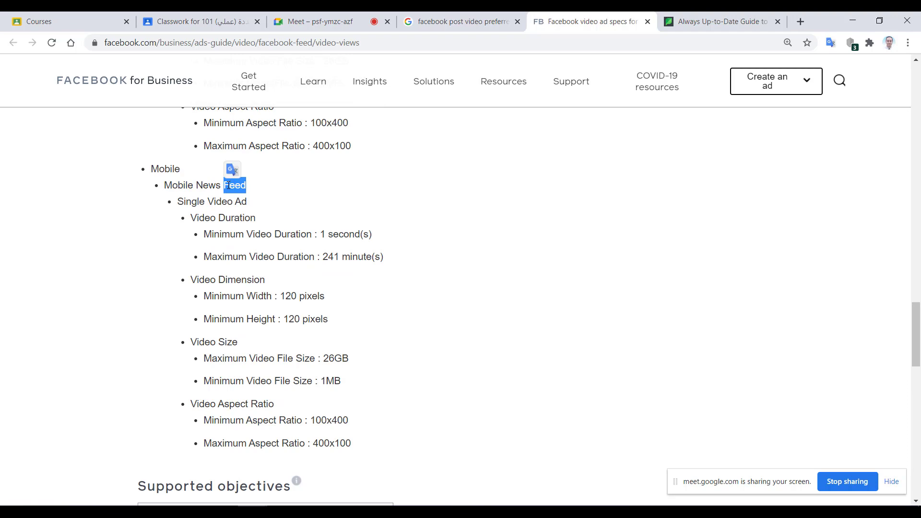
scroll(230, 201, up, 5)
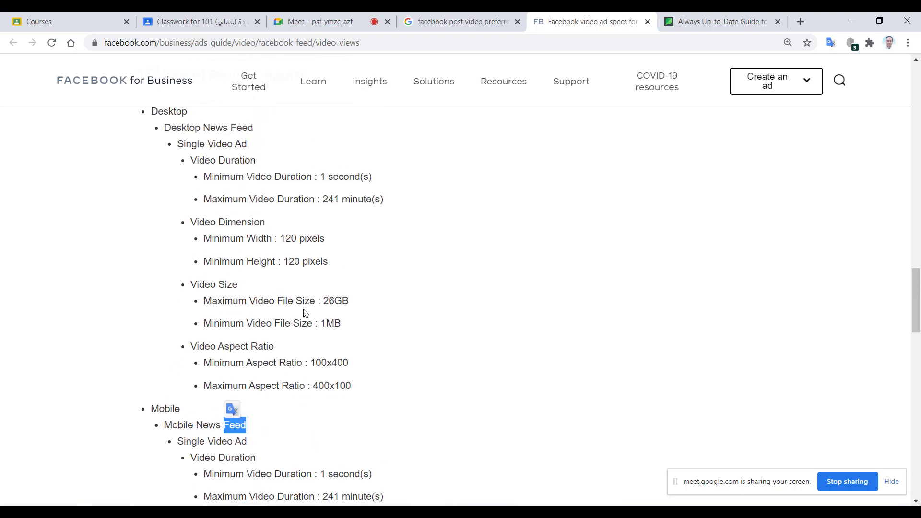
scroll(376, 262, up, 20)
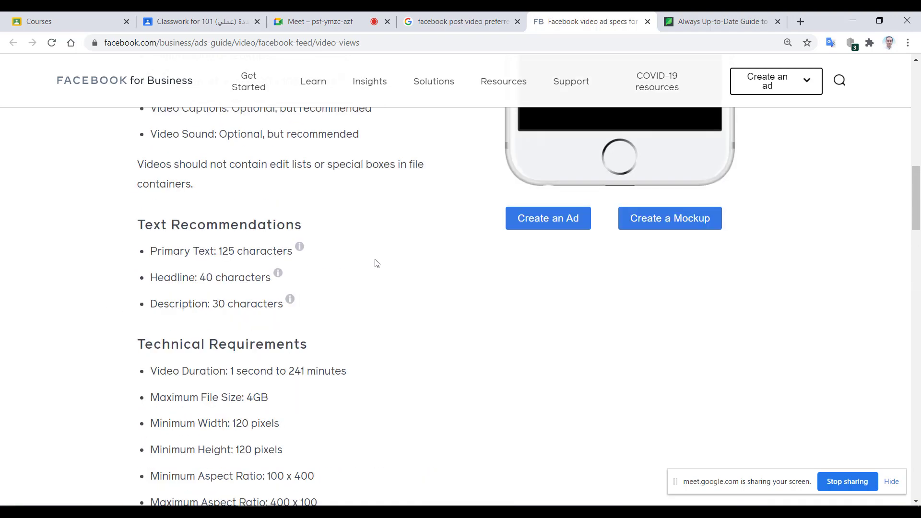
Switch to the Sprout Social guide to social media video specs and examine its Facebook video formats and guidelines.
click(756, 28)
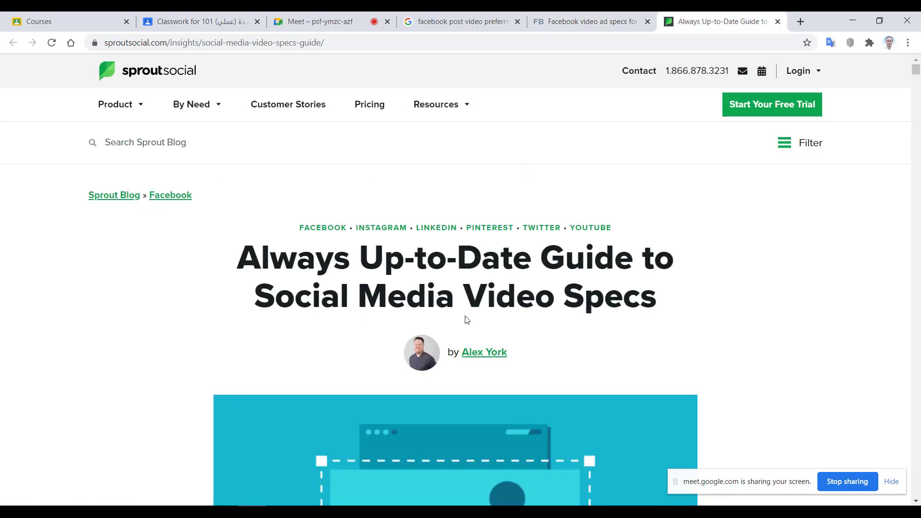
scroll(578, 271, down, 15)
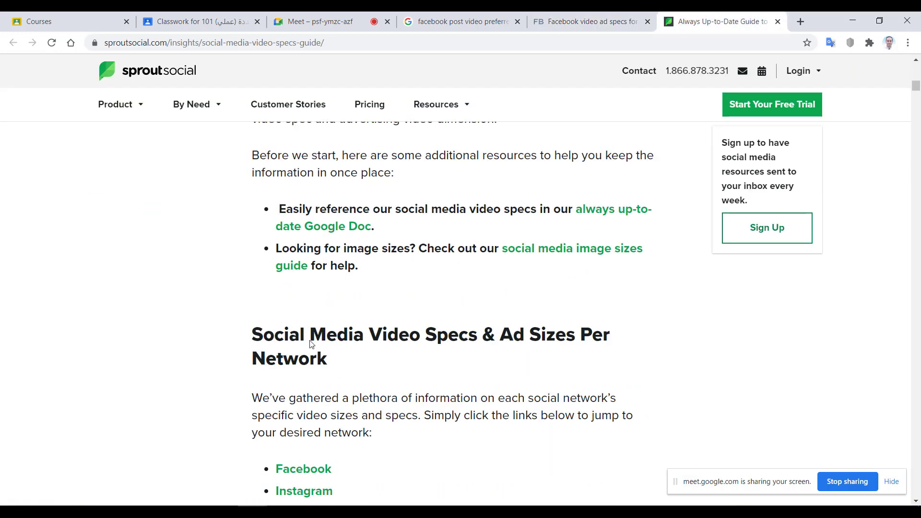
drag(267, 343, 418, 354)
scroll(454, 353, down, 15)
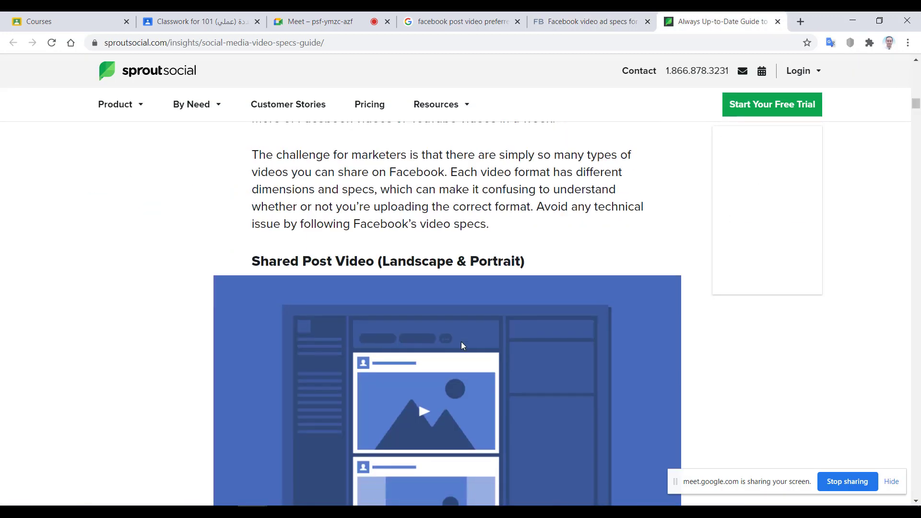
scroll(462, 345, down, 15)
scroll(471, 338, down, 9)
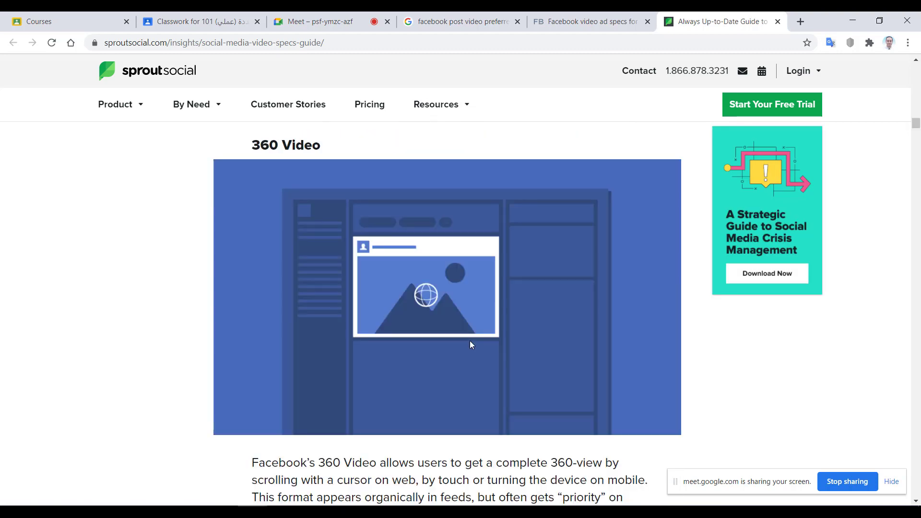
scroll(461, 345, up, 9)
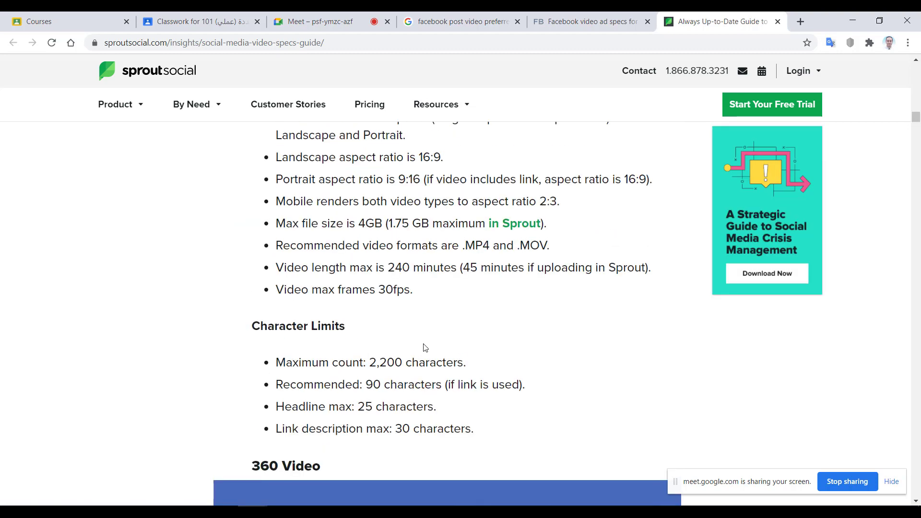
scroll(425, 348, up, 12)
scroll(375, 356, down, 18)
scroll(407, 340, down, 20)
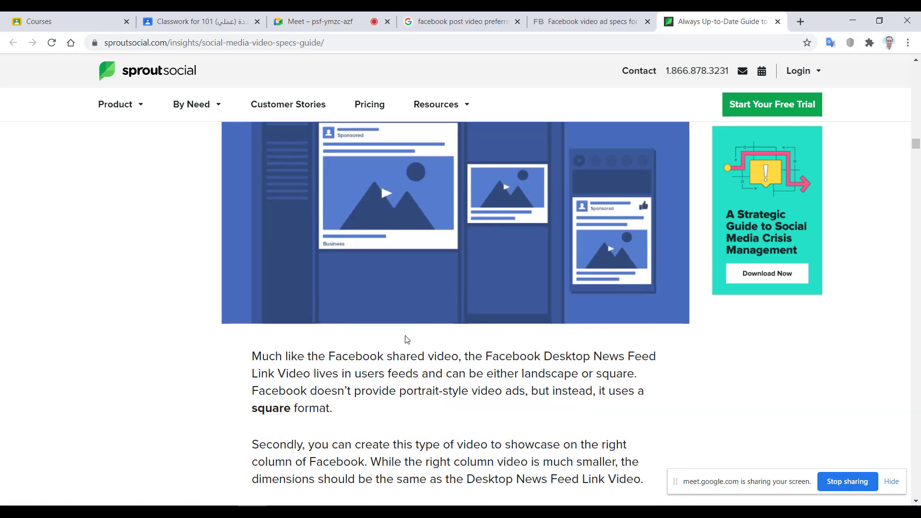
Search the Sprout Social guide for "yout" and jump to its YouTube section, at the standard video player specs.
key(ctrl+f)
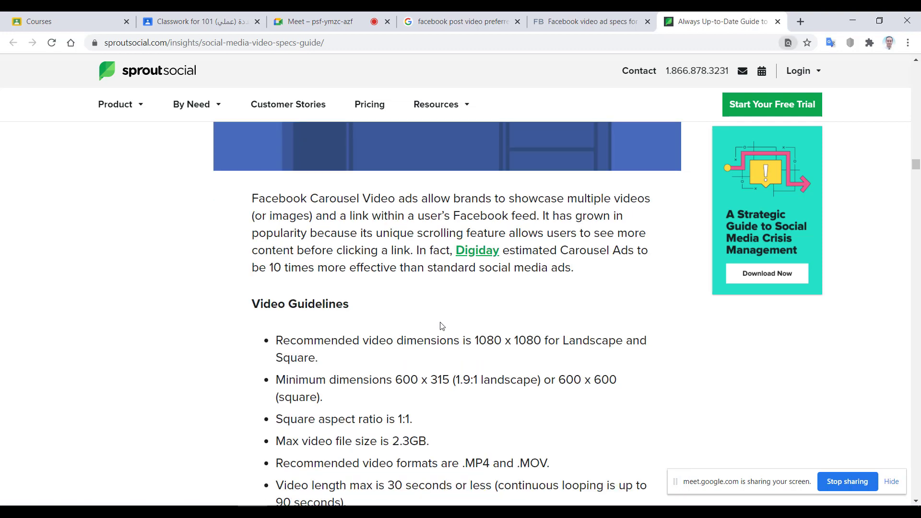
text(yout)
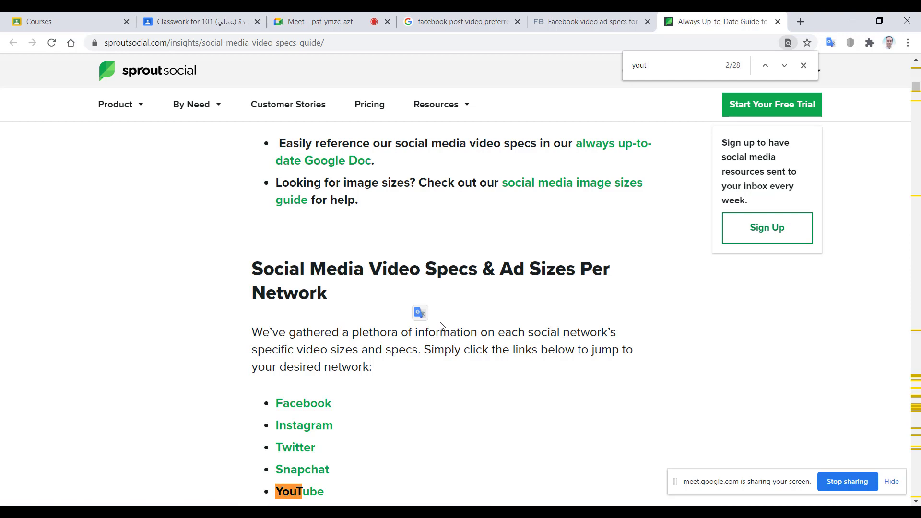
scroll(442, 326, down, 2)
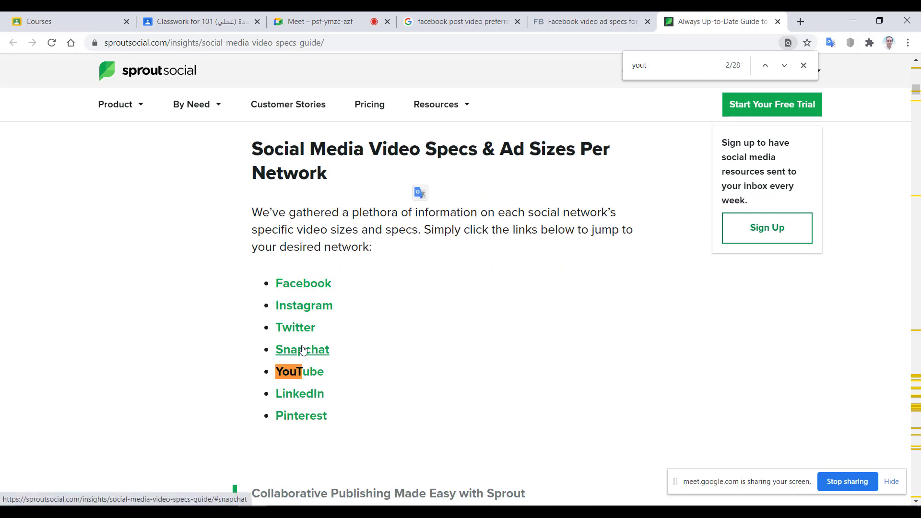
click(299, 372)
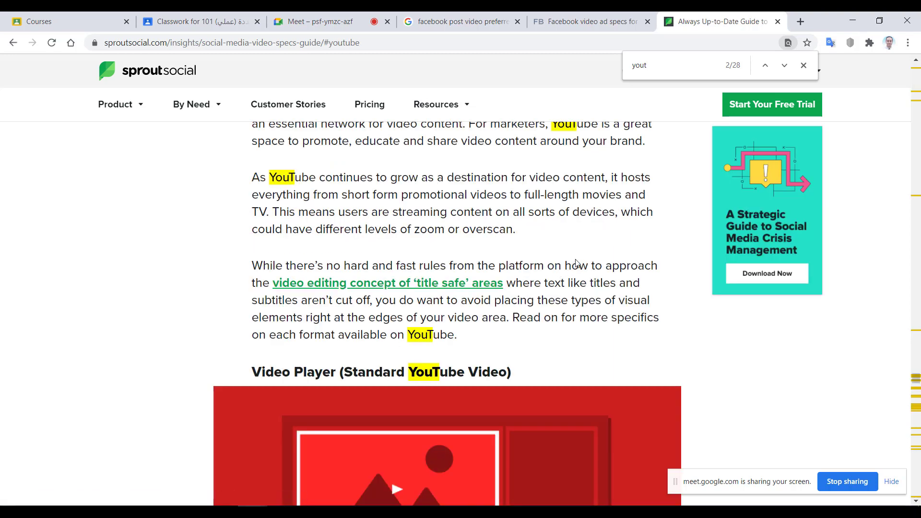
scroll(576, 262, up, 2)
scroll(380, 300, down, 4)
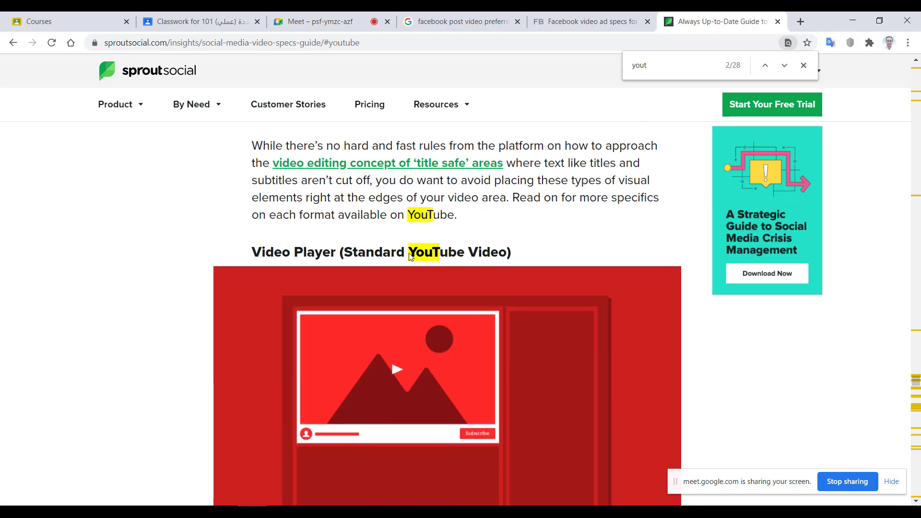
Highlight the standard YouTube Video Player heading and examine its Video Guidelines, highlighting the list of recommended dimensions.
drag(516, 249, 259, 255)
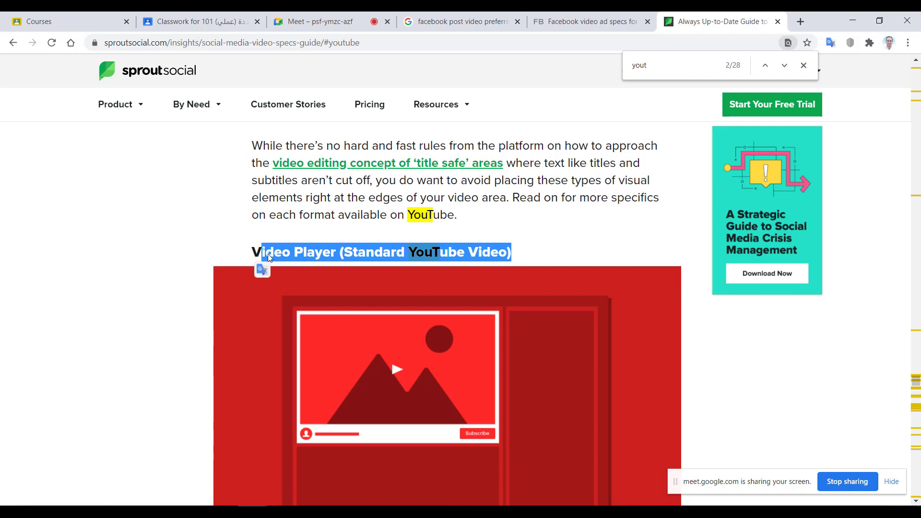
double_click(270, 253)
scroll(477, 251, down, 8)
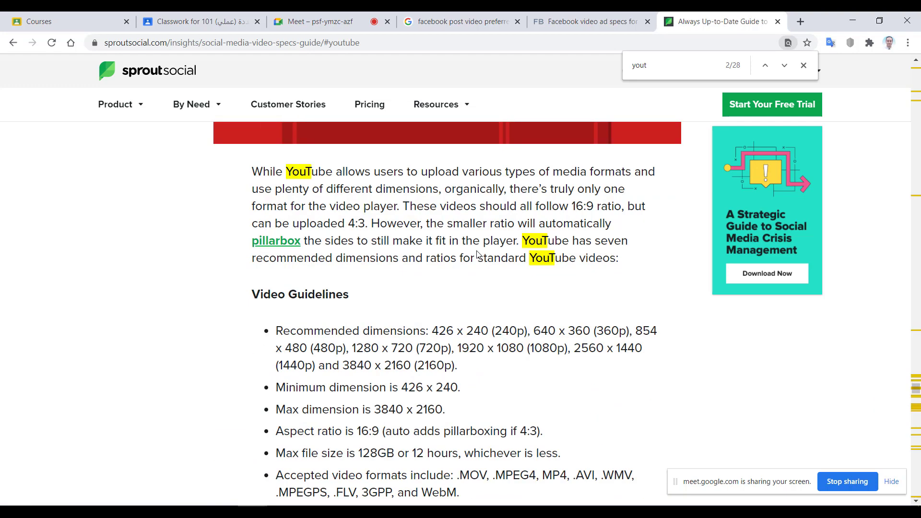
drag(261, 273, 315, 274)
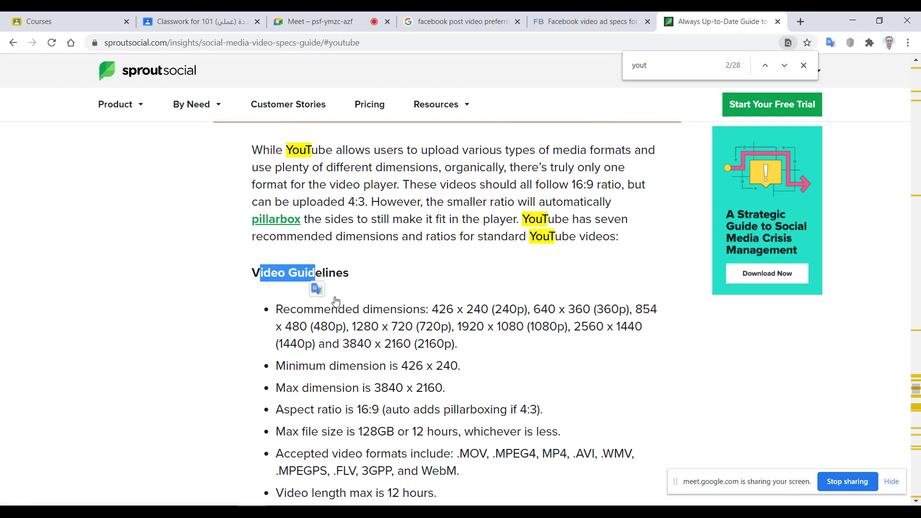
drag(426, 312, 287, 312)
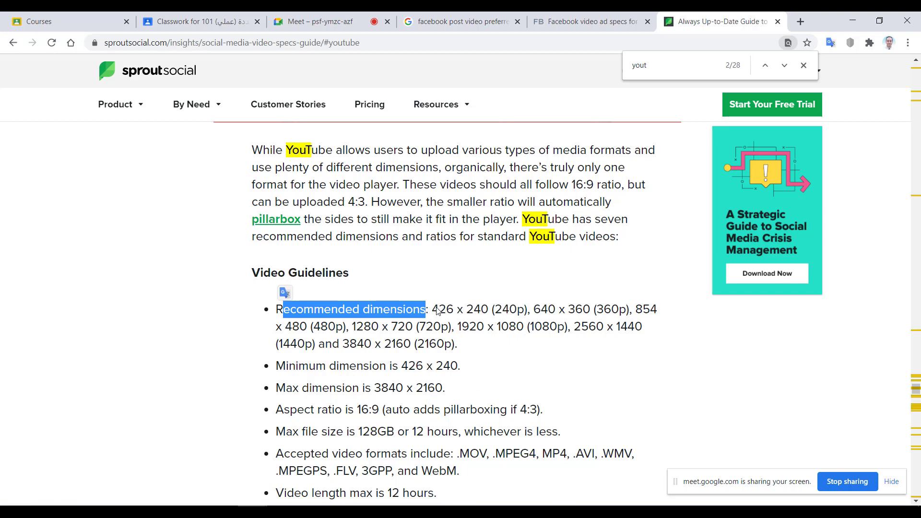
drag(432, 311, 499, 342)
scroll(383, 342, down, 1)
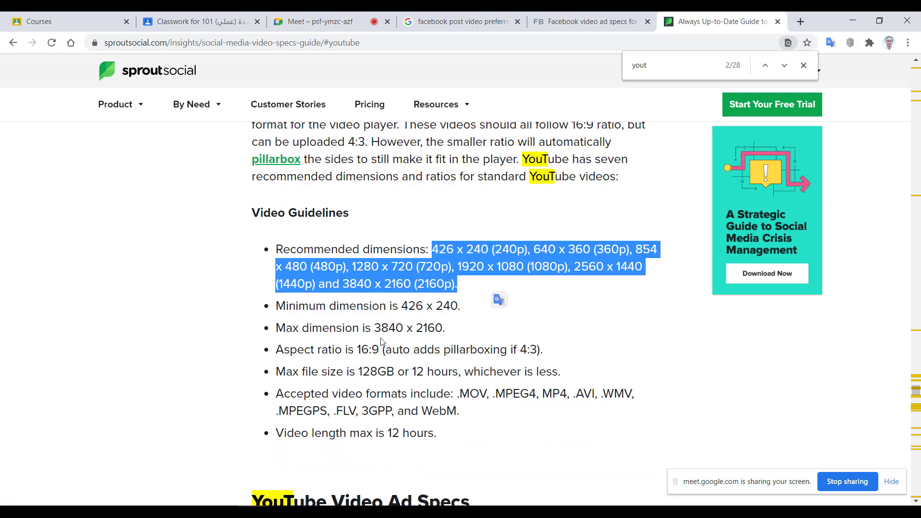
drag(449, 297, 444, 289)
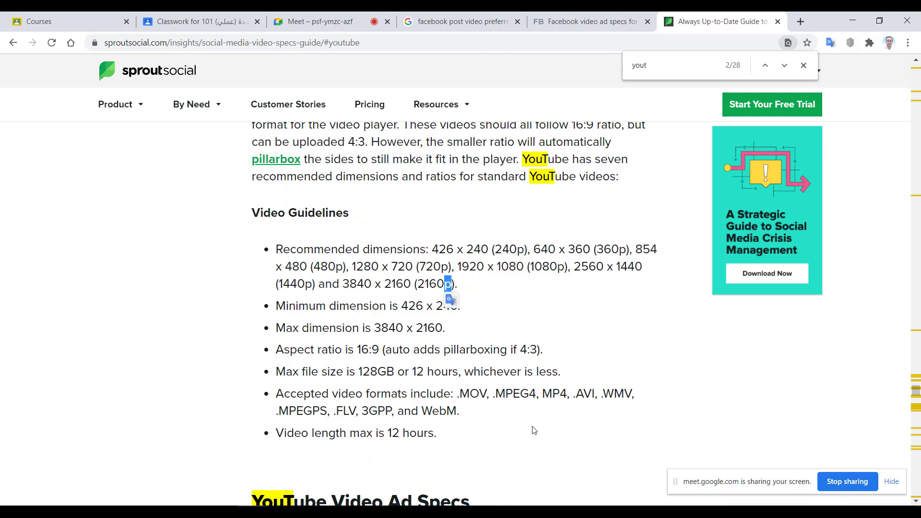
Switch to Premiere Pro and review the video export settings, temporarily unlocking Field Order to view its options, then relocking it to match the source.
click(312, 509)
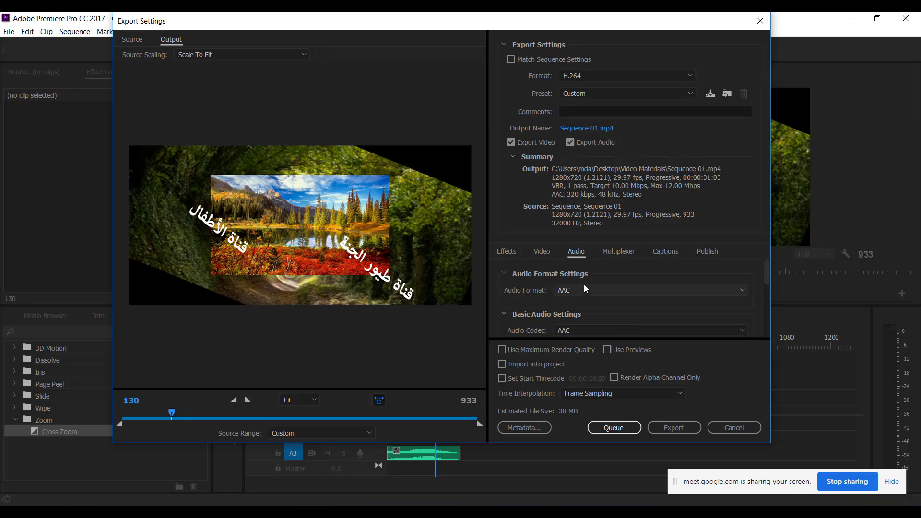
click(541, 252)
scroll(653, 302, down, 6)
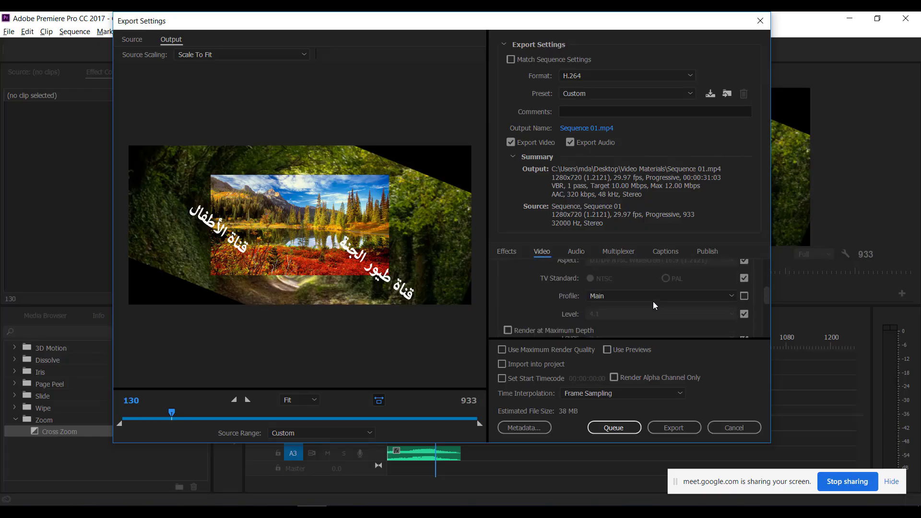
scroll(653, 301, down, 3)
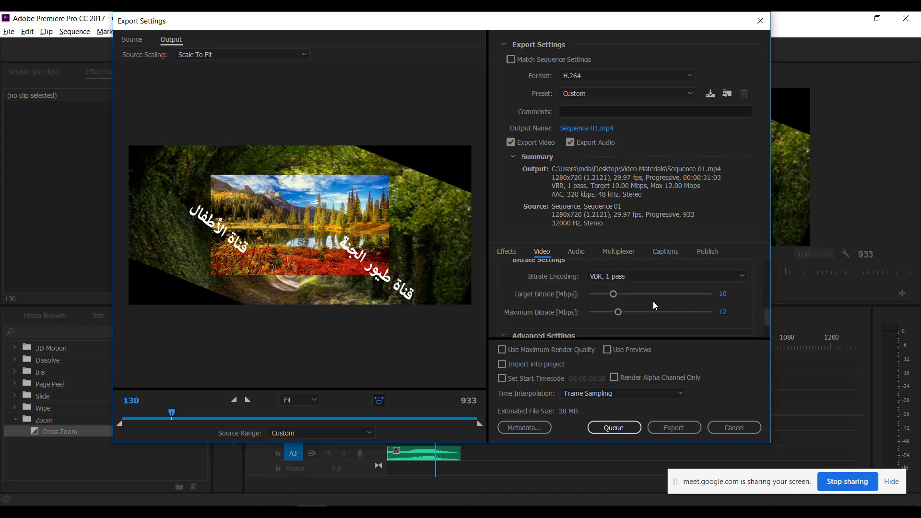
scroll(652, 301, up, 5)
scroll(652, 302, up, 1)
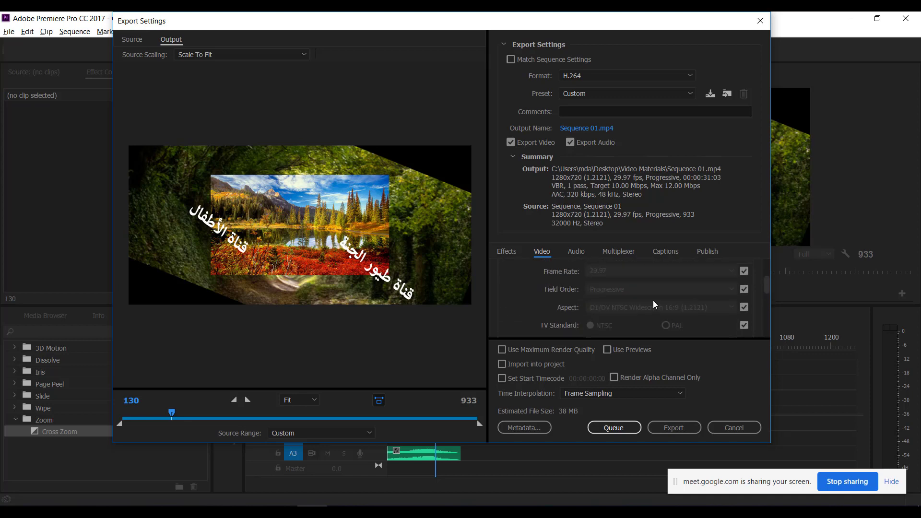
click(745, 291)
click(710, 290)
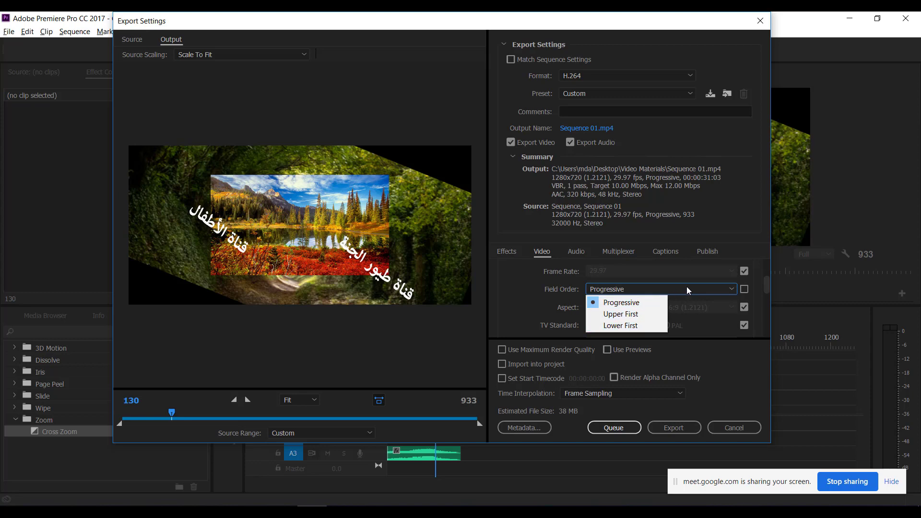
click(657, 291)
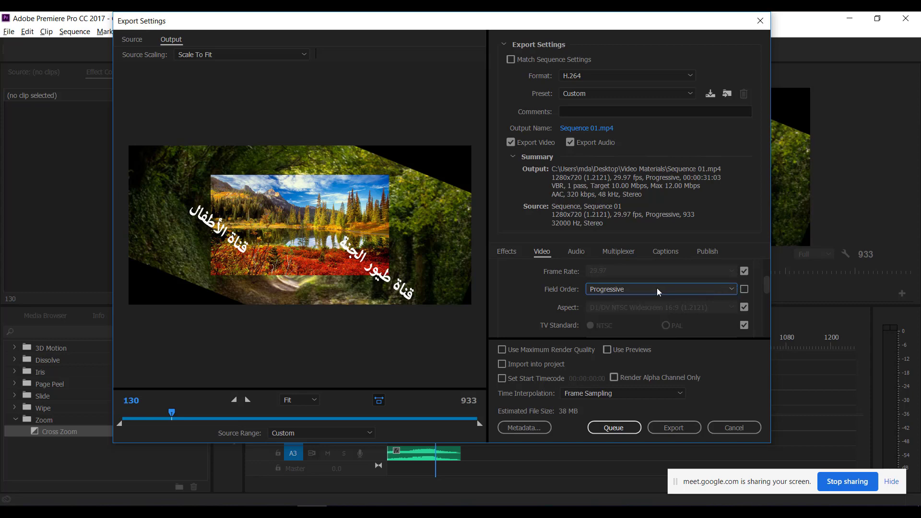
click(744, 289)
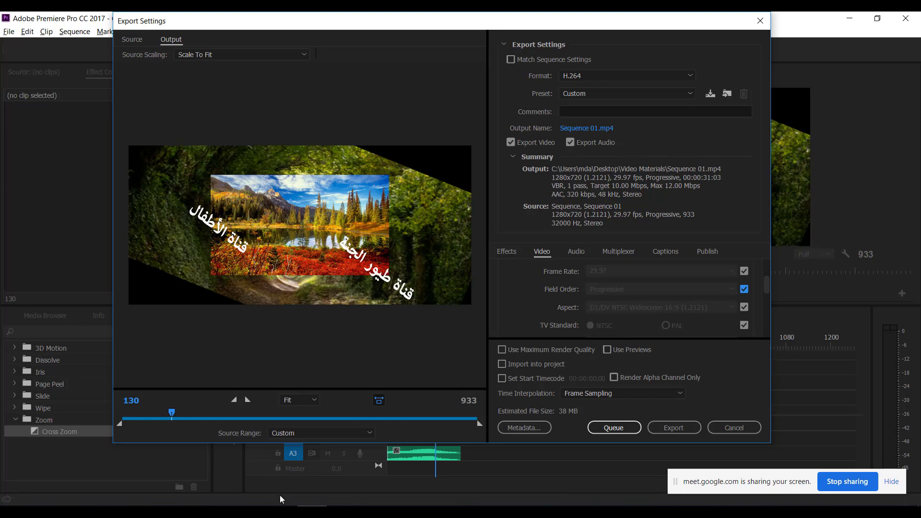
Switch back to the Sprout Social guide in Chrome and highlight the maximum file size and duration limits for standard YouTube videos.
mouse_move(254, 511)
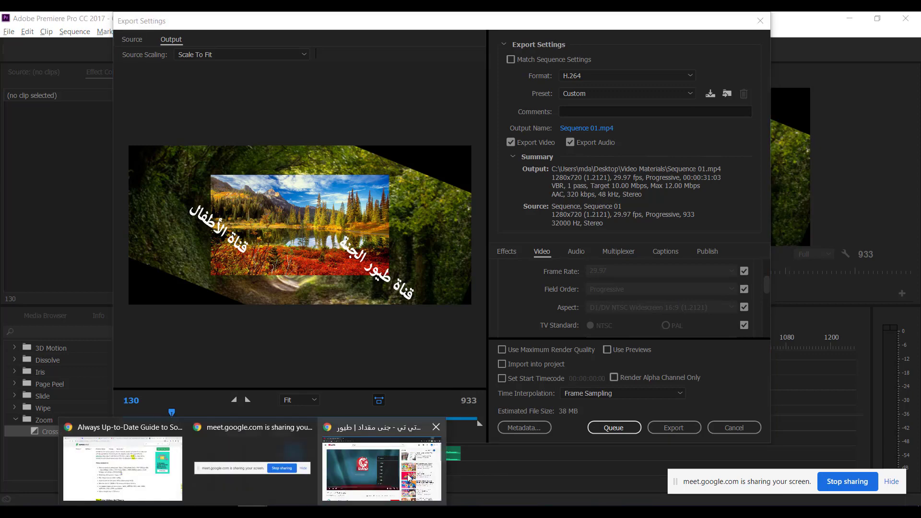
click(157, 463)
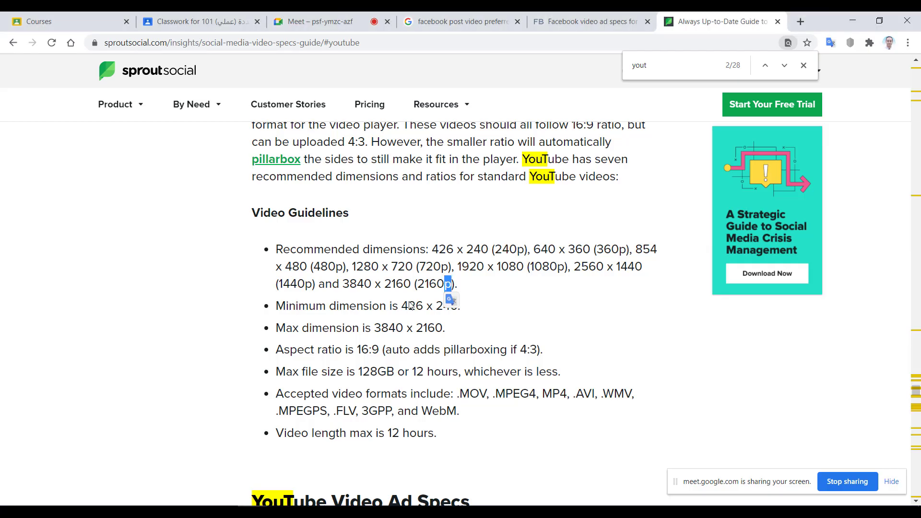
scroll(411, 306, down, 2)
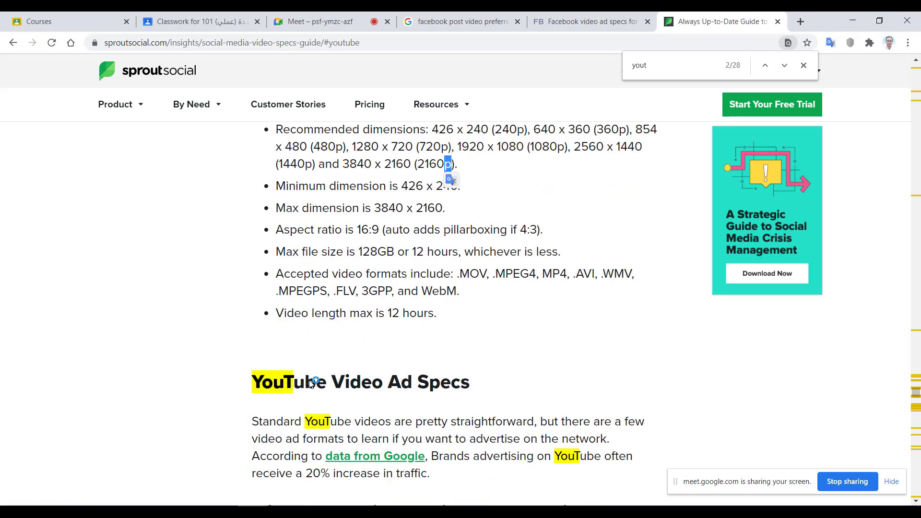
drag(552, 251, 497, 251)
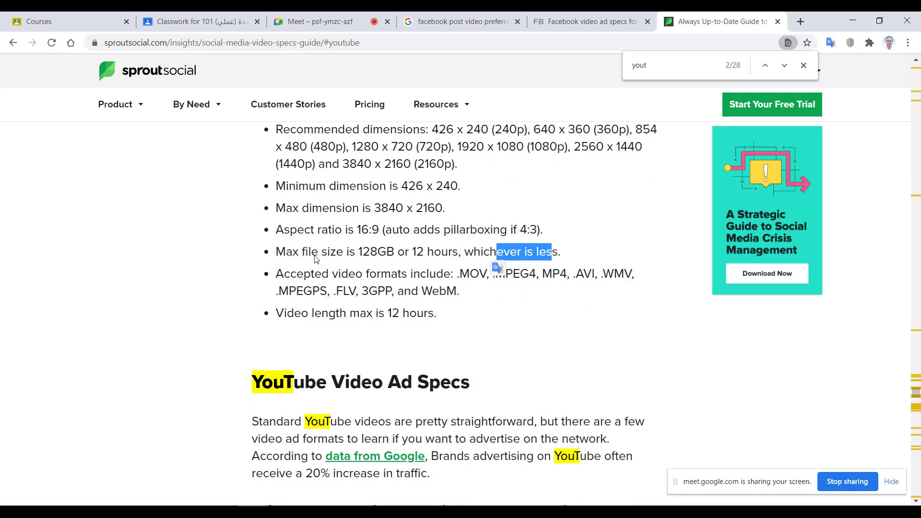
drag(315, 260, 391, 260)
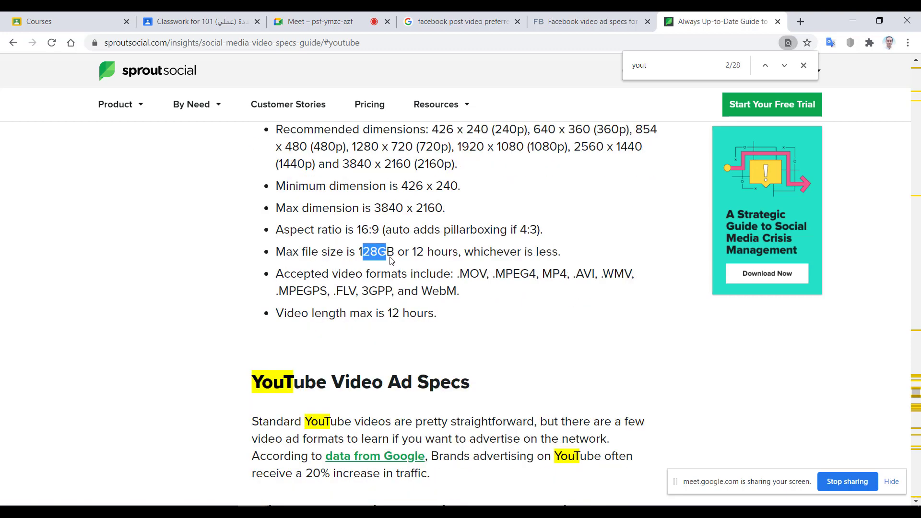
double_click(374, 256)
mouse_move(416, 254)
mouse_down()
mouse_move(431, 254)
mouse_move(412, 256)
mouse_up()
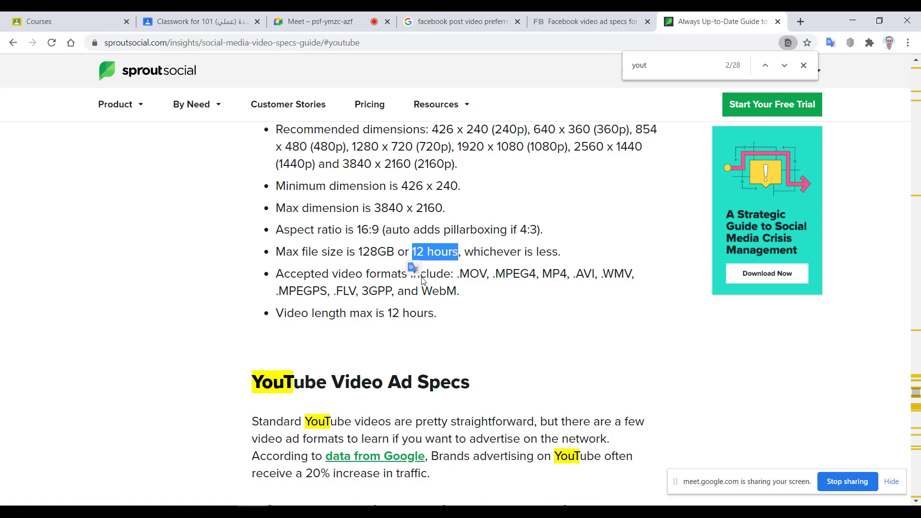
double_click(436, 257)
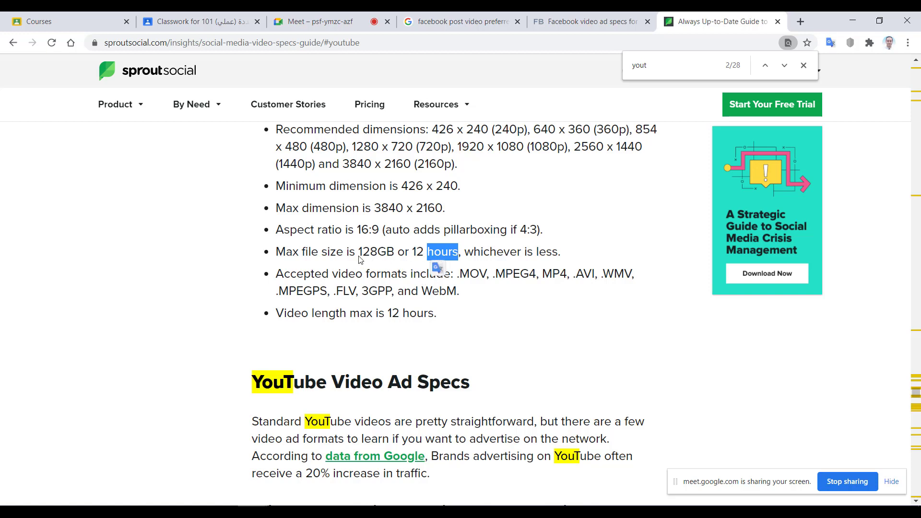
drag(359, 258, 387, 257)
click(374, 254)
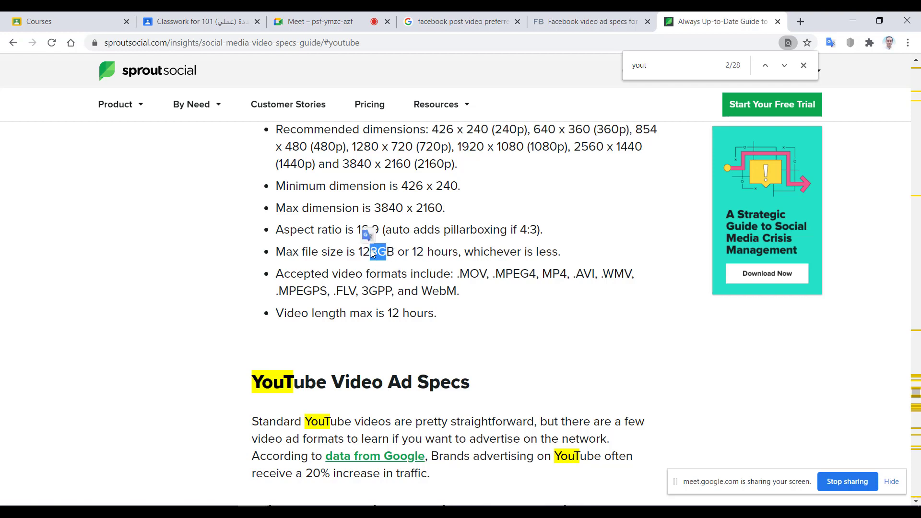
click(423, 253)
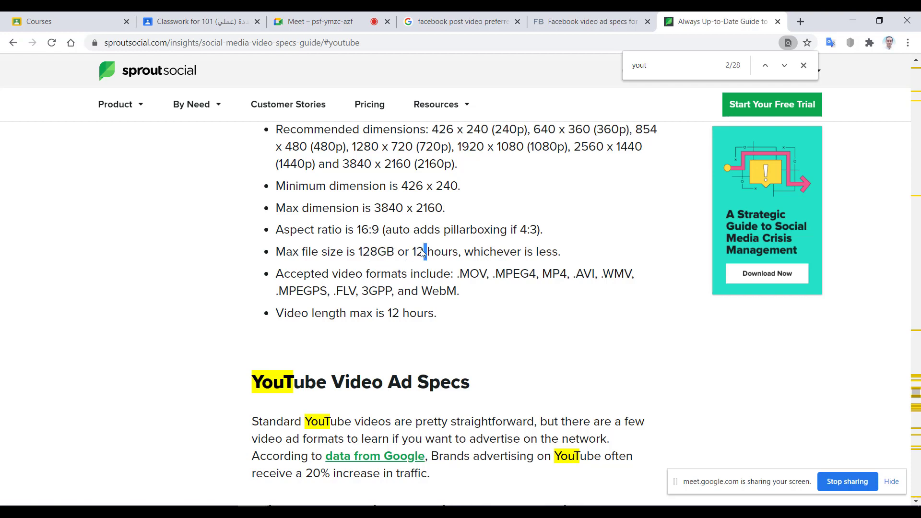
double_click(374, 253)
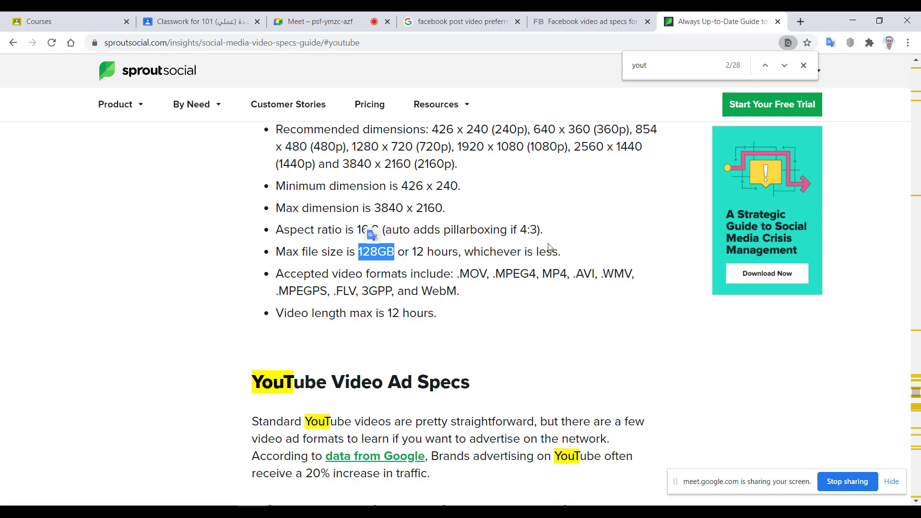
Highlight the accepted YouTube video formats and review the aspect ratio and maximum dimension guidelines.
drag(311, 274, 396, 276)
mouse_move(459, 275)
mouse_down()
mouse_move(470, 279)
mouse_move(469, 294)
mouse_move(454, 275)
mouse_move(465, 274)
mouse_up()
scroll(501, 286, up, 3)
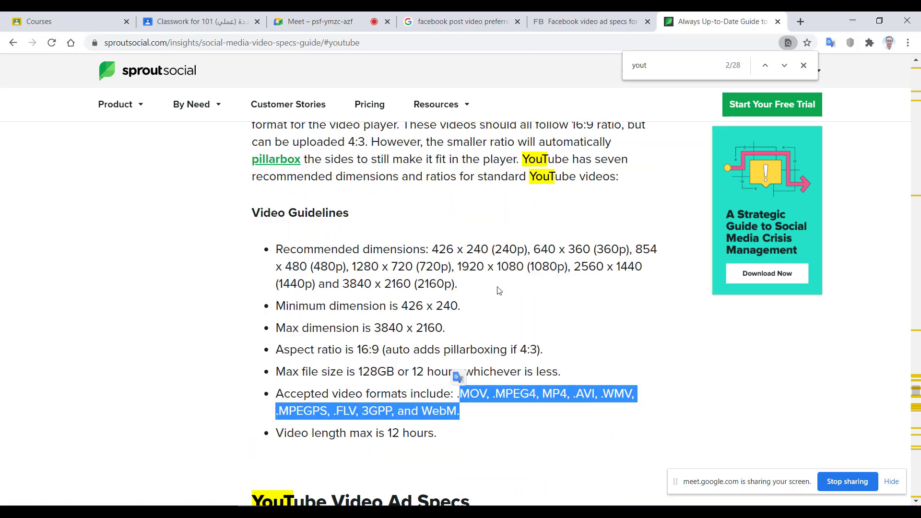
scroll(499, 291, down, 1)
click(464, 338)
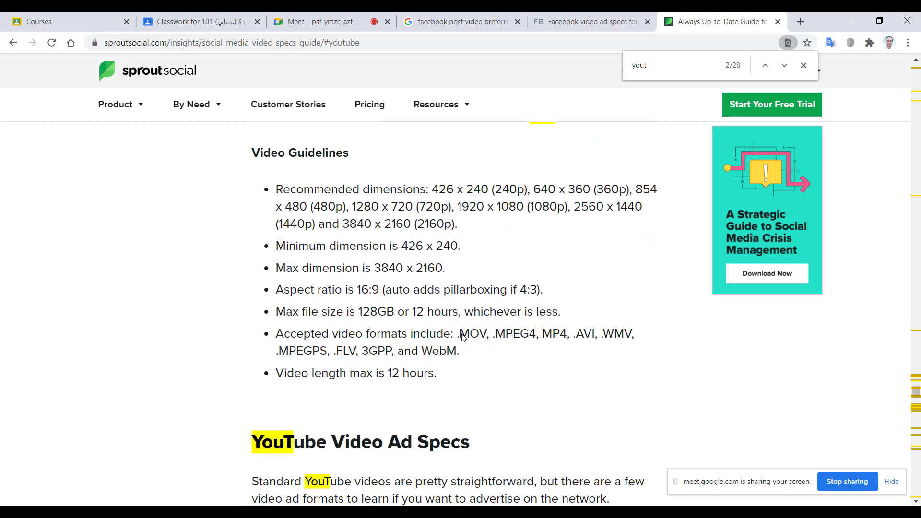
drag(462, 336, 474, 353)
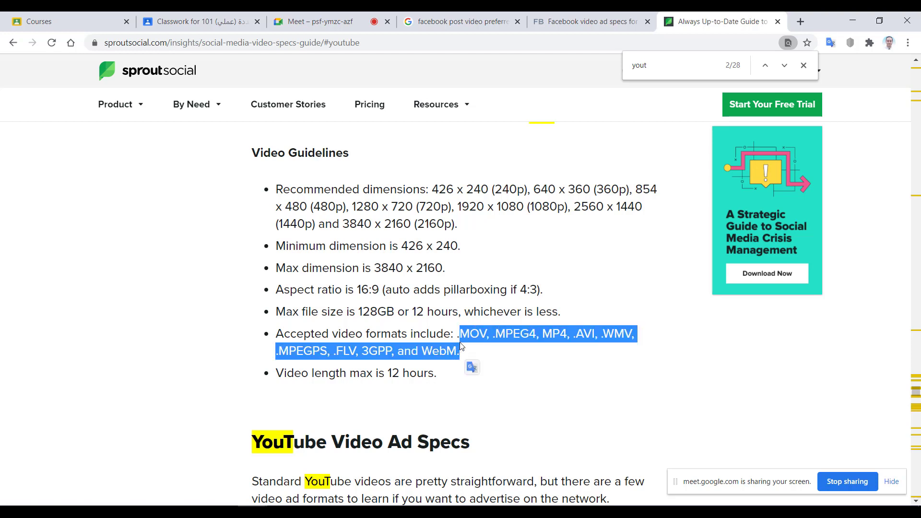
click(469, 346)
drag(314, 292, 446, 350)
mouse_move(446, 270)
mouse_down()
mouse_move(378, 270)
mouse_move(446, 271)
mouse_up()
click(379, 271)
Highlight parts of the YouTube Video Ad Specs heading and examine the descriptions of the skippable and non-skippable ad types.
scroll(521, 345, down, 2)
scroll(520, 346, down, 2)
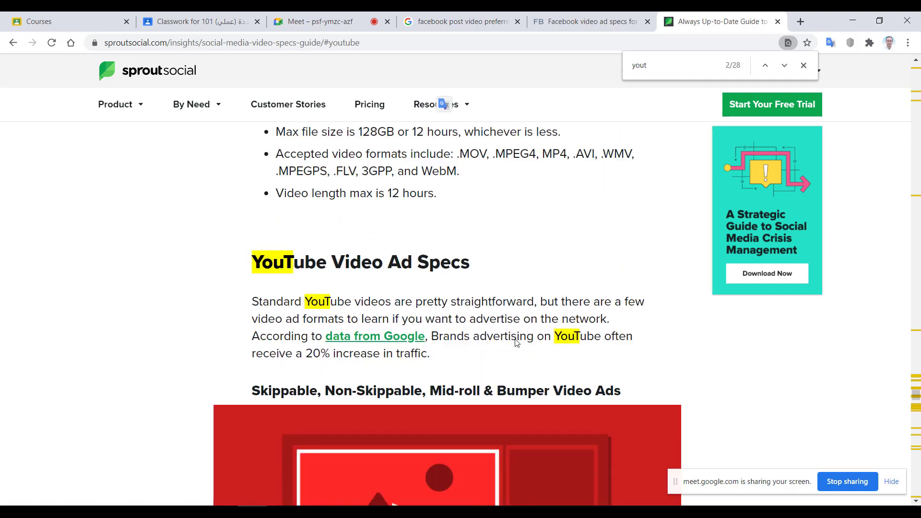
drag(391, 263, 420, 267)
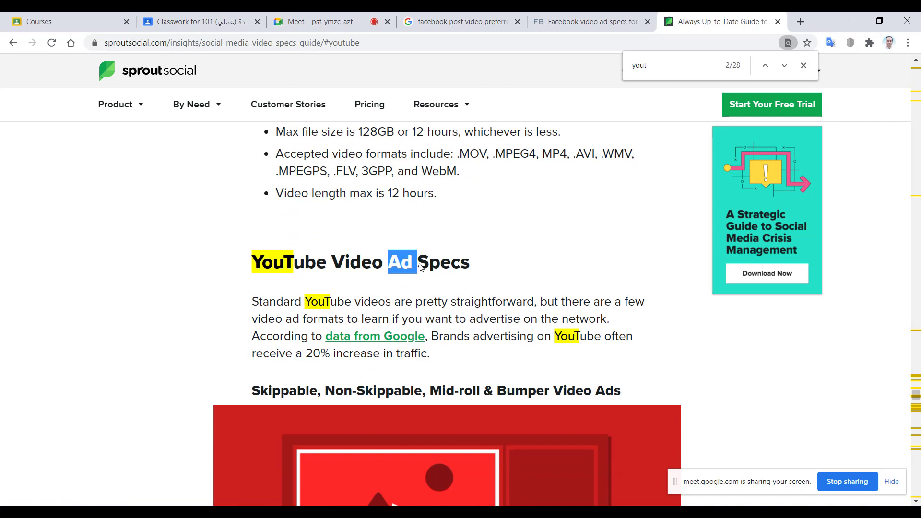
double_click(286, 268)
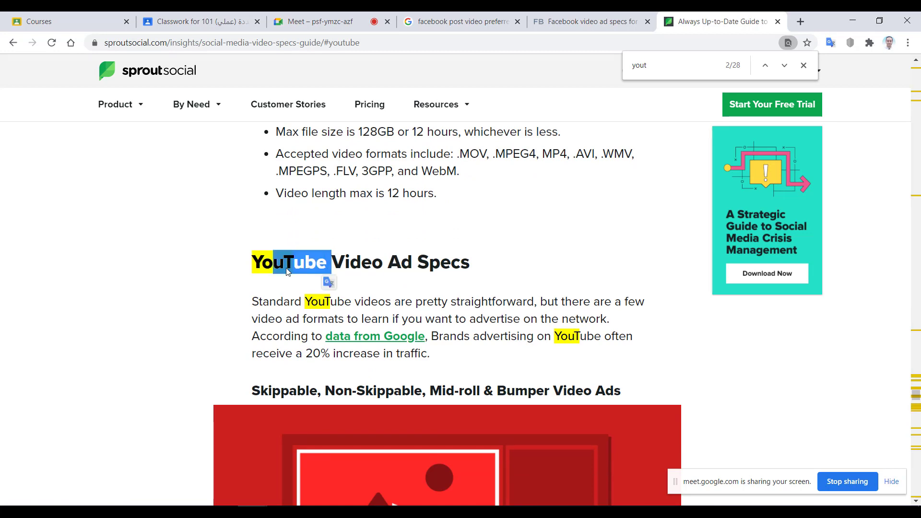
drag(470, 264, 383, 265)
scroll(426, 290, down, 8)
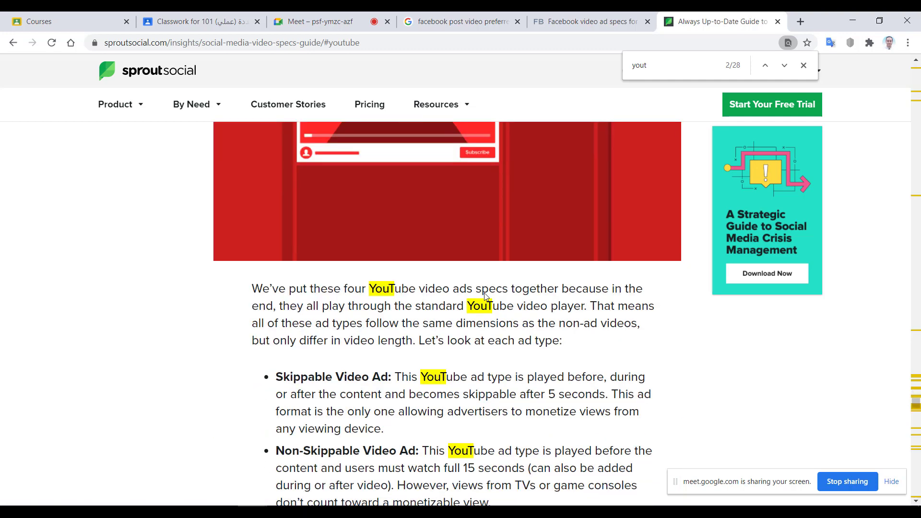